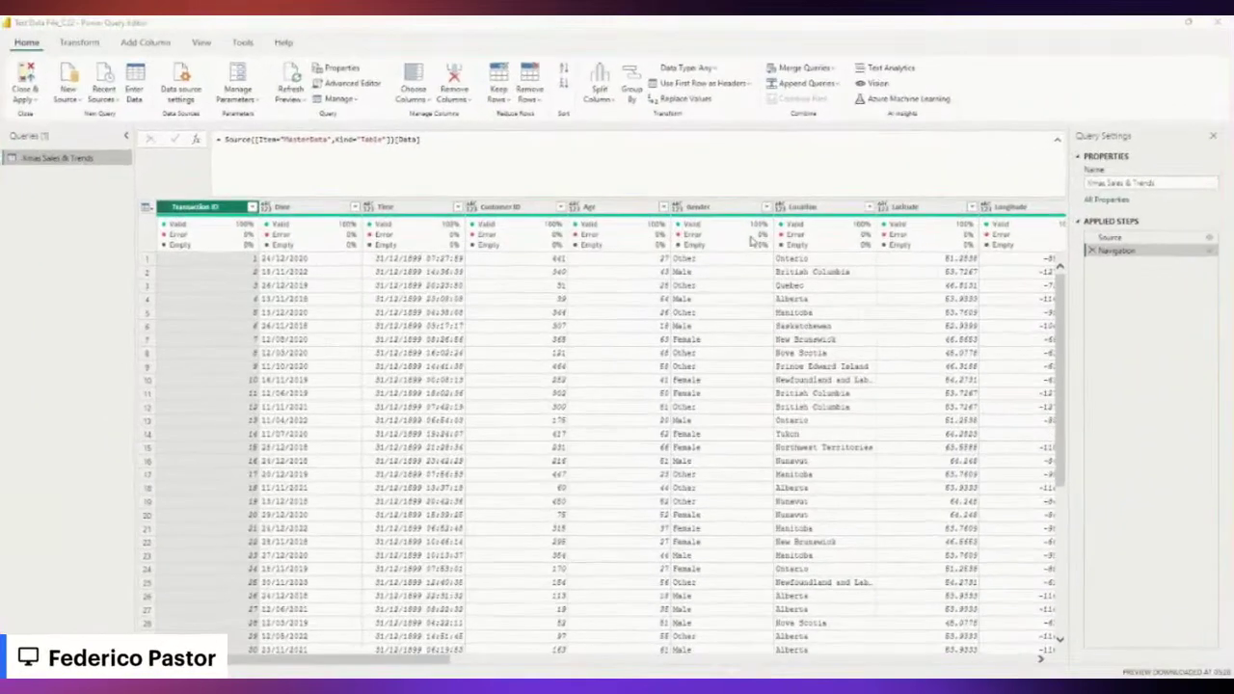
Filter the Customer ID column by searching for 400, then remove that filter again.
drag(444, 661, 487, 656)
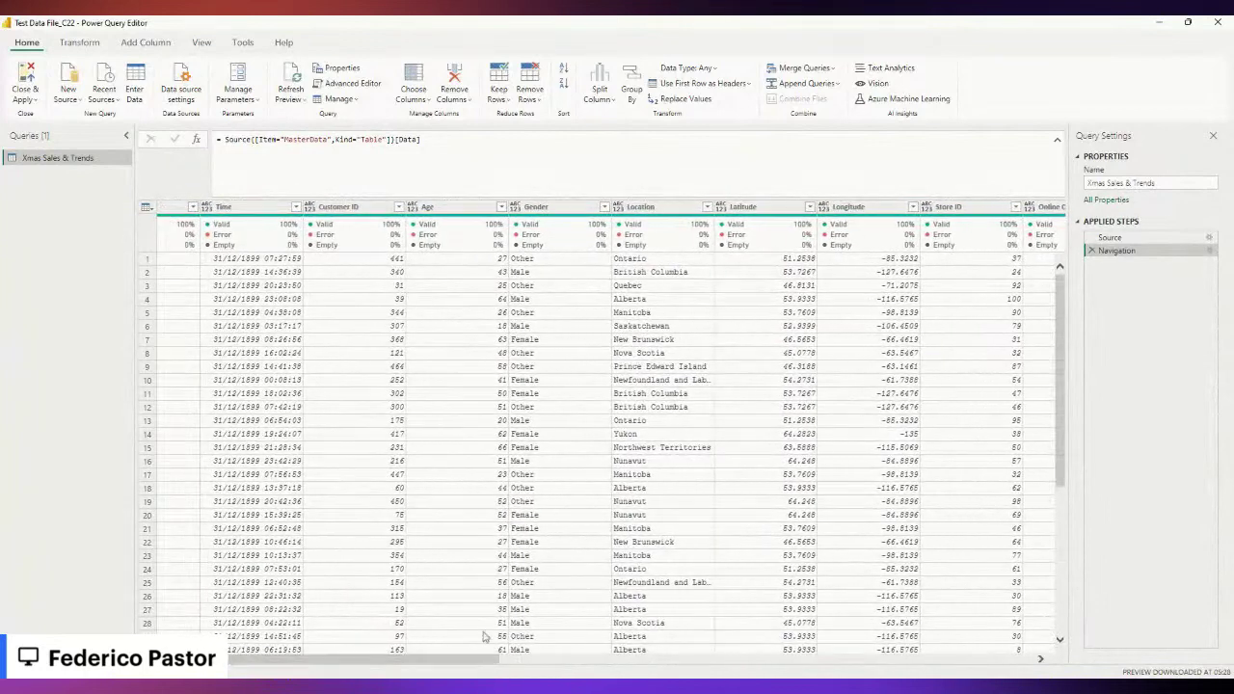
click(336, 208)
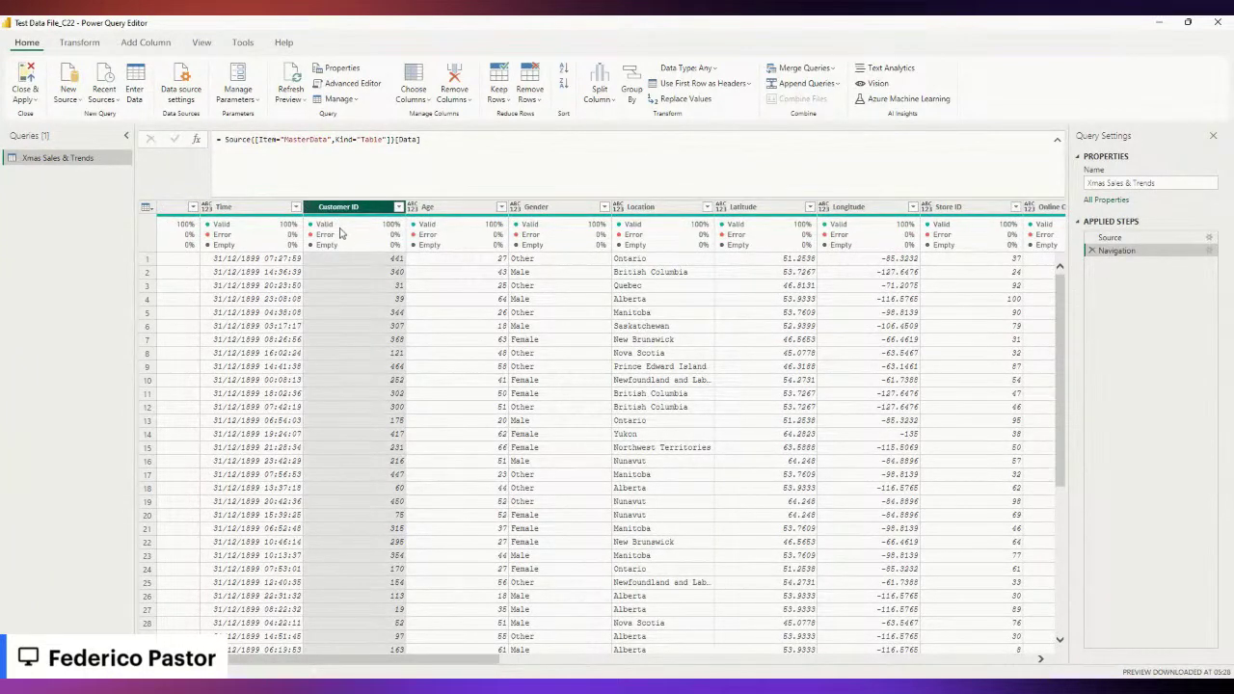
click(398, 207)
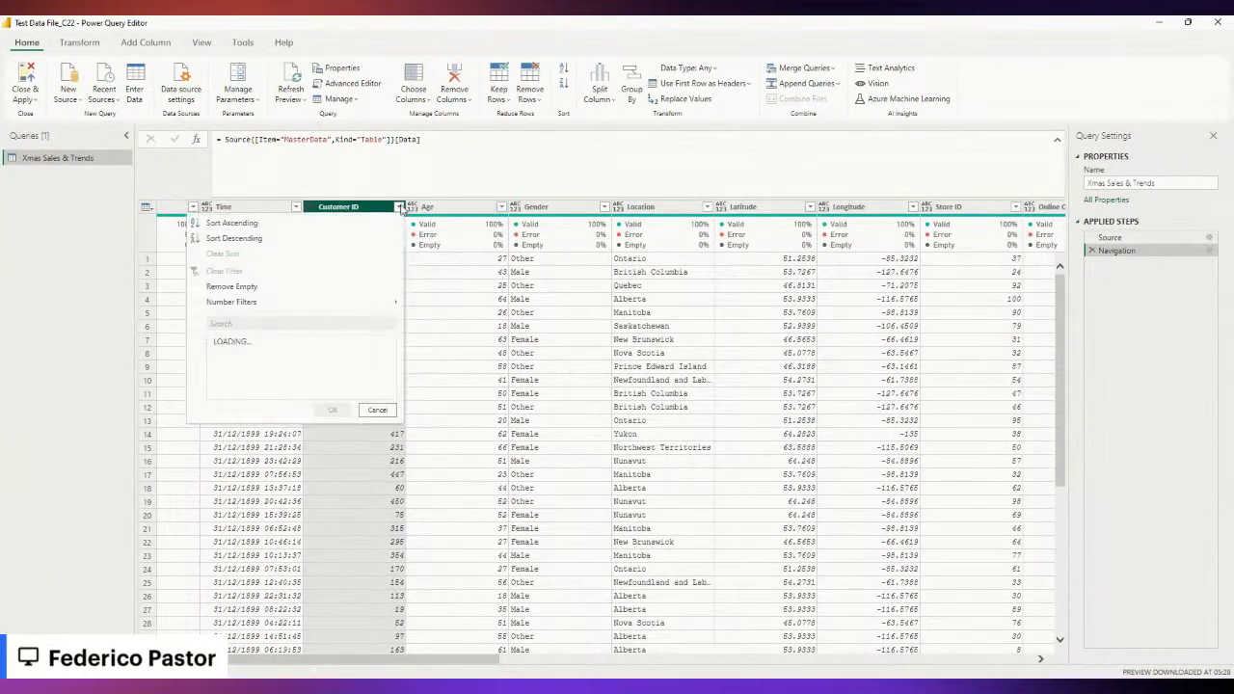
click(256, 323)
text(400)
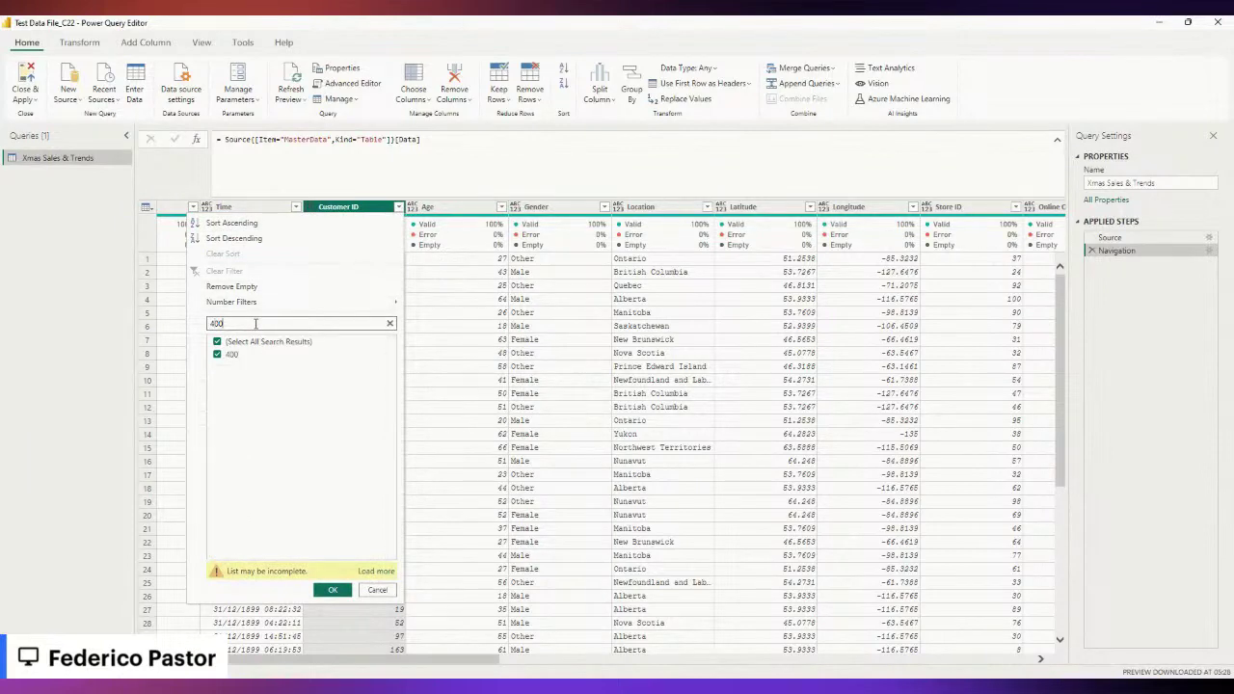
click(334, 591)
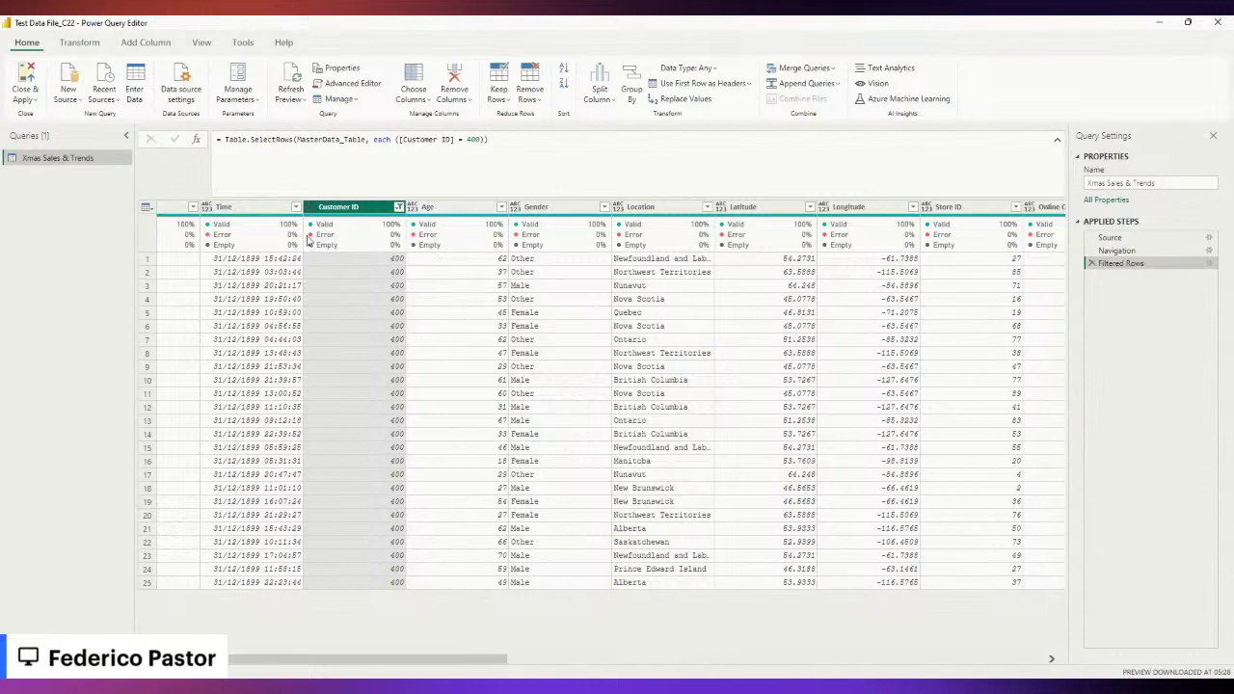
click(399, 208)
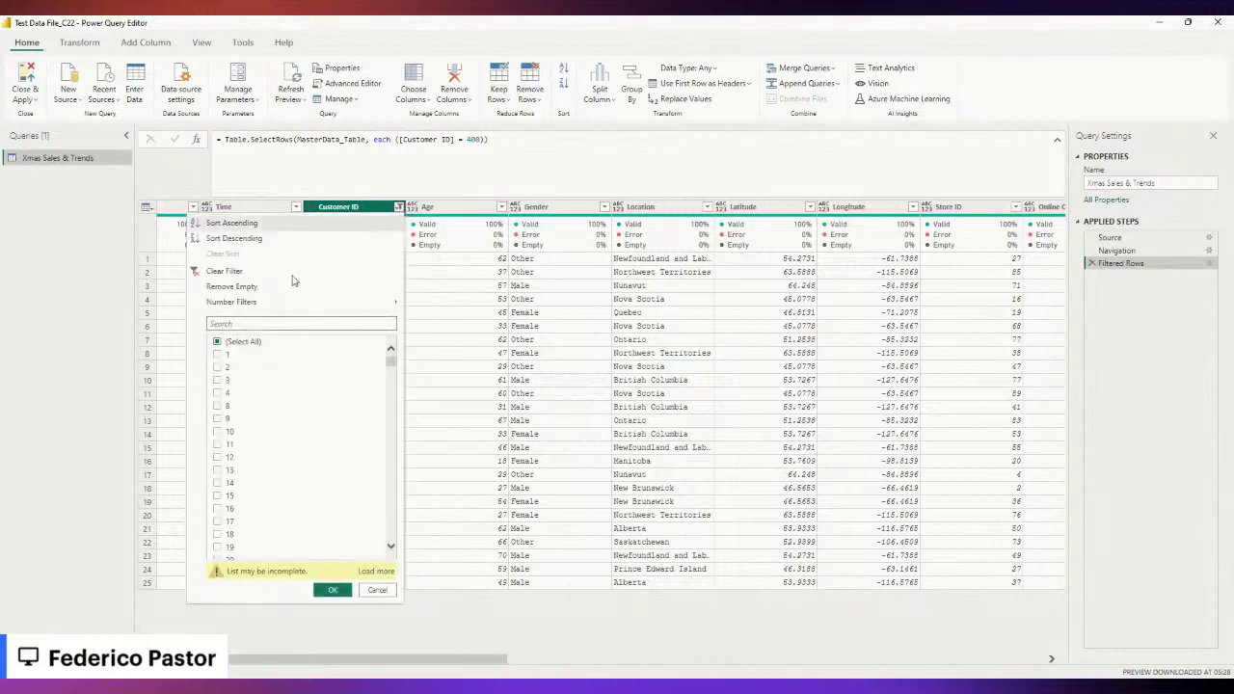
click(220, 271)
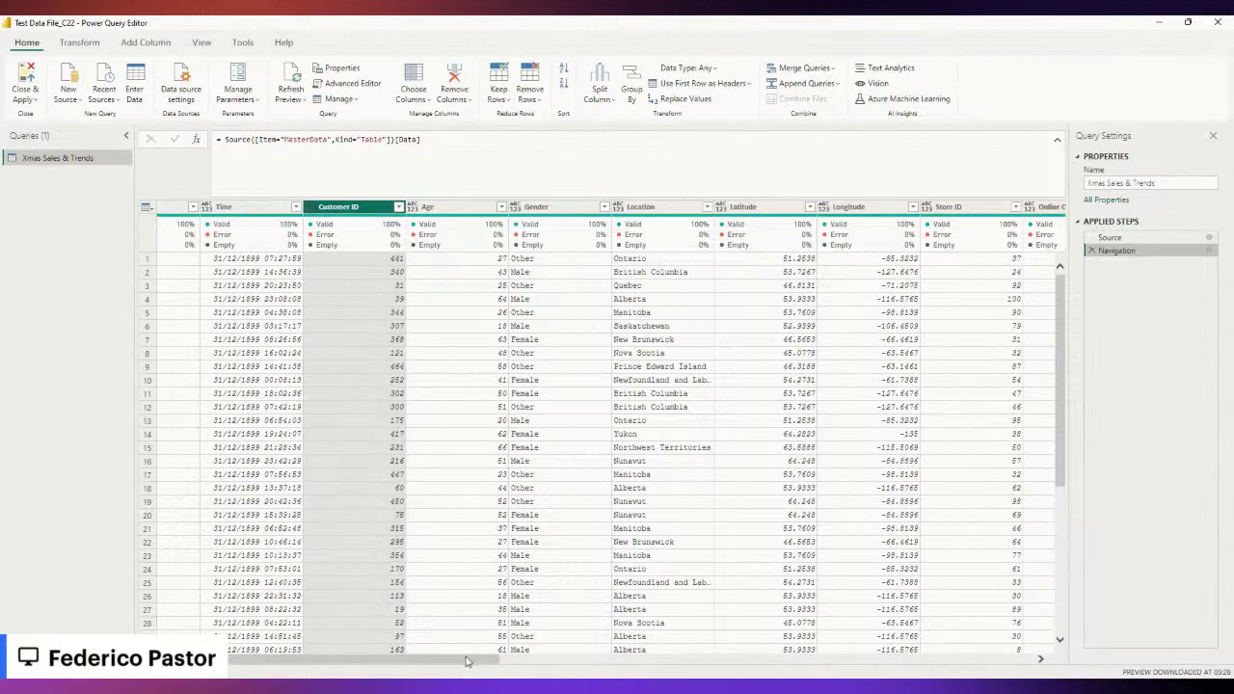
Keep only the needed columns with Choose Columns, then select the Time column.
drag(473, 660, 424, 660)
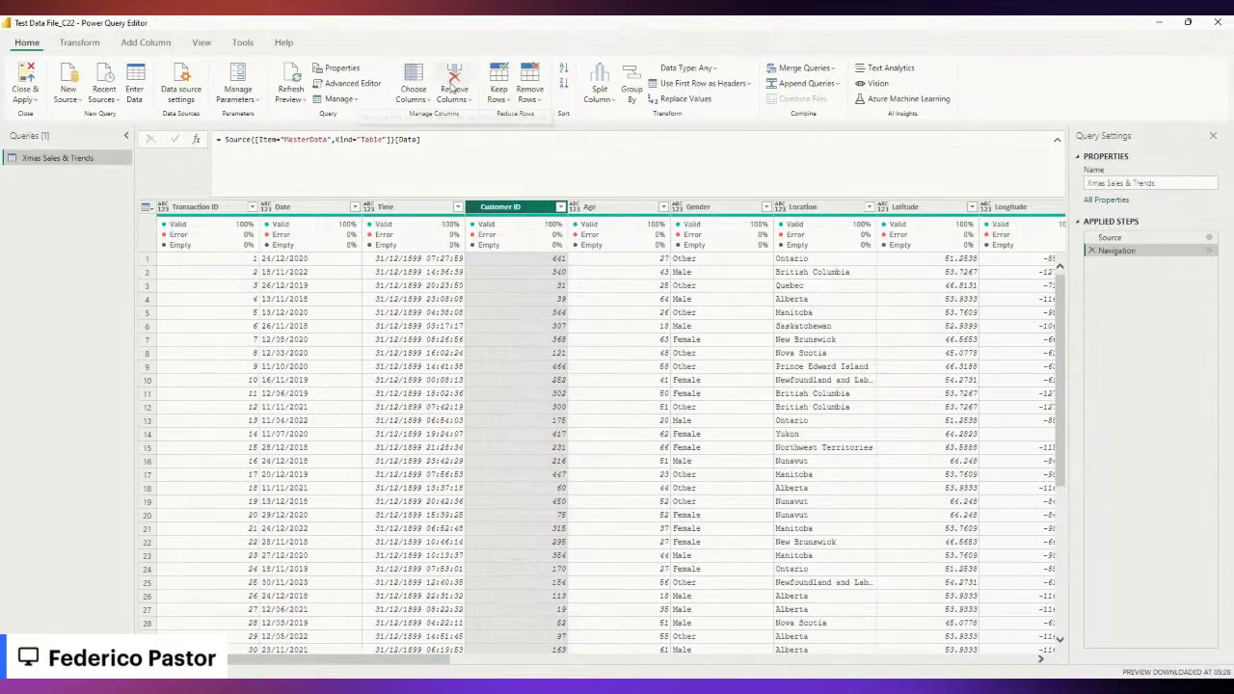
click(412, 99)
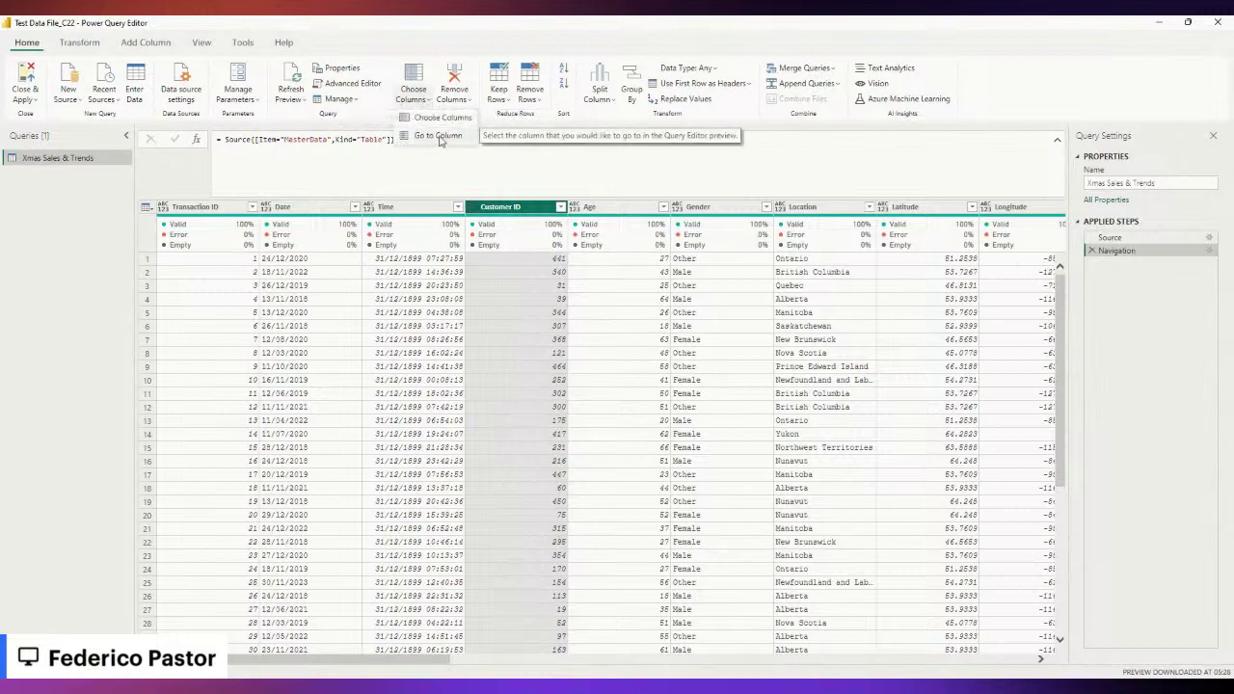
click(426, 123)
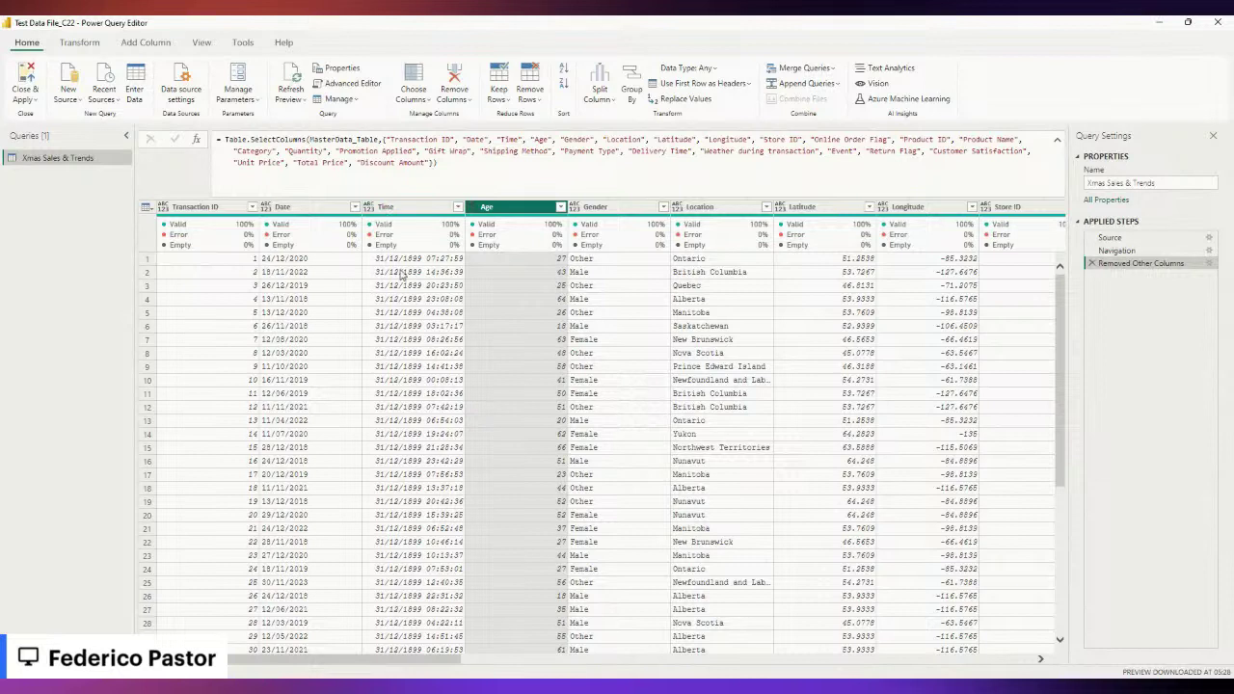
click(375, 212)
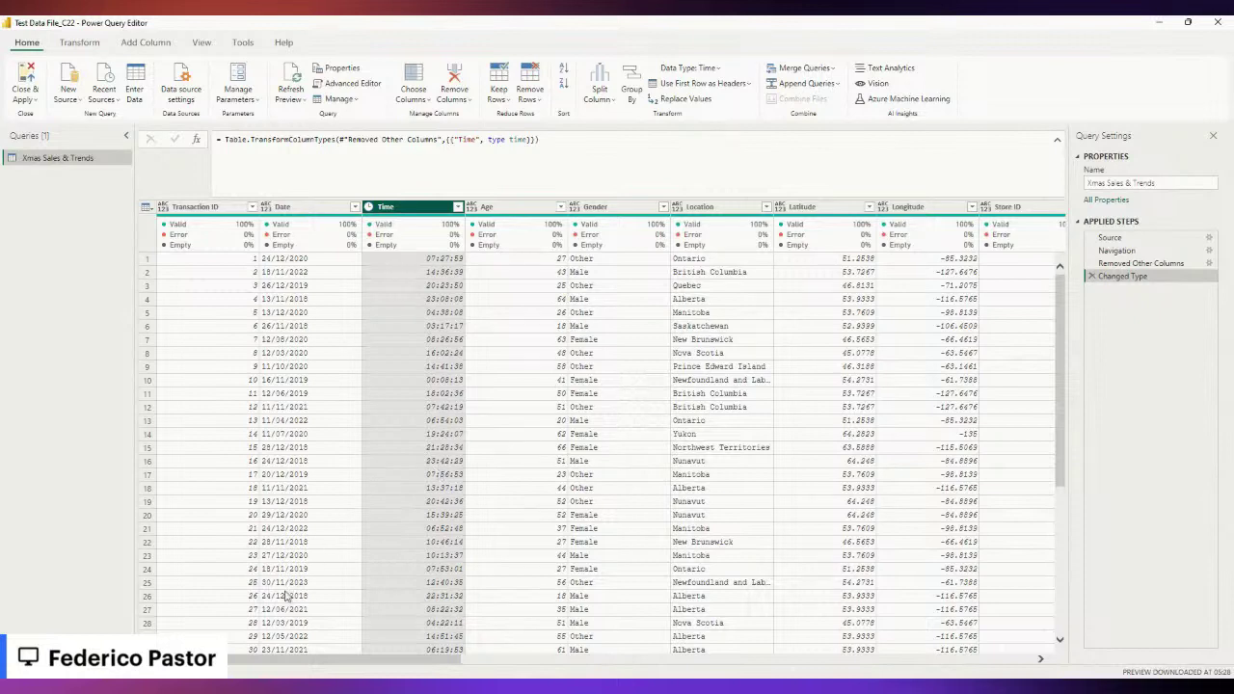
Set the Time column's data type to Time, removing the 31/12/1899 date part.
drag(310, 663, 528, 667)
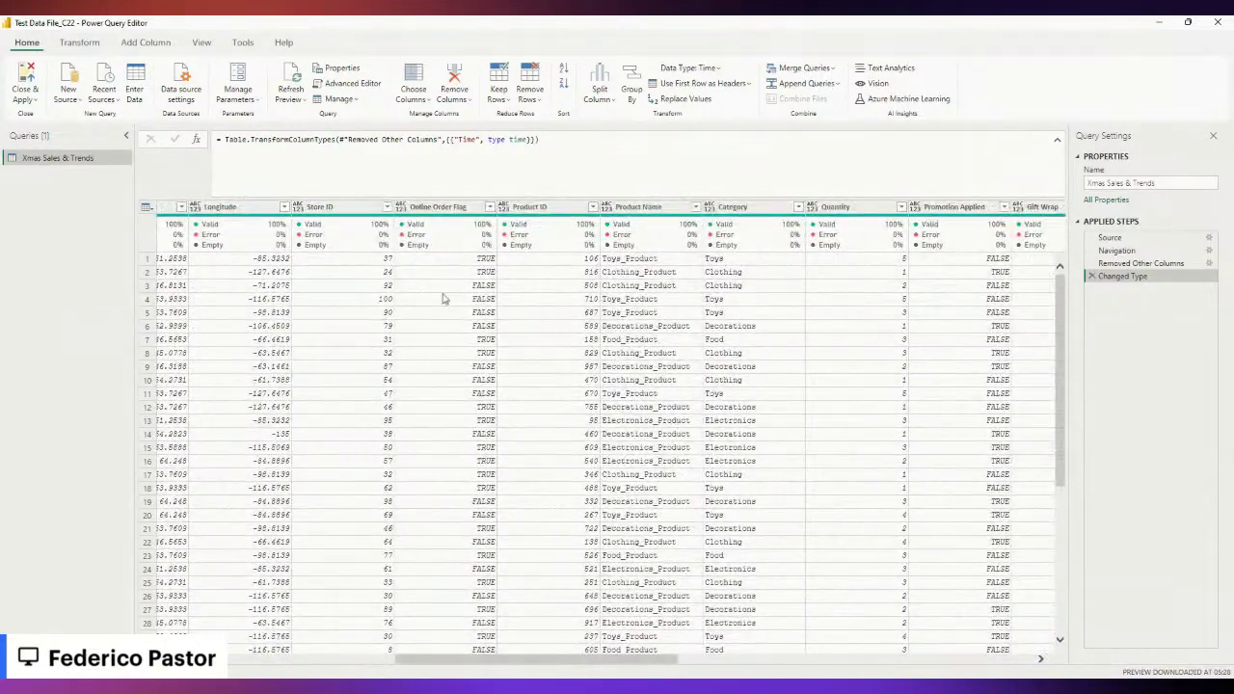
scroll(504, 664, left, 3)
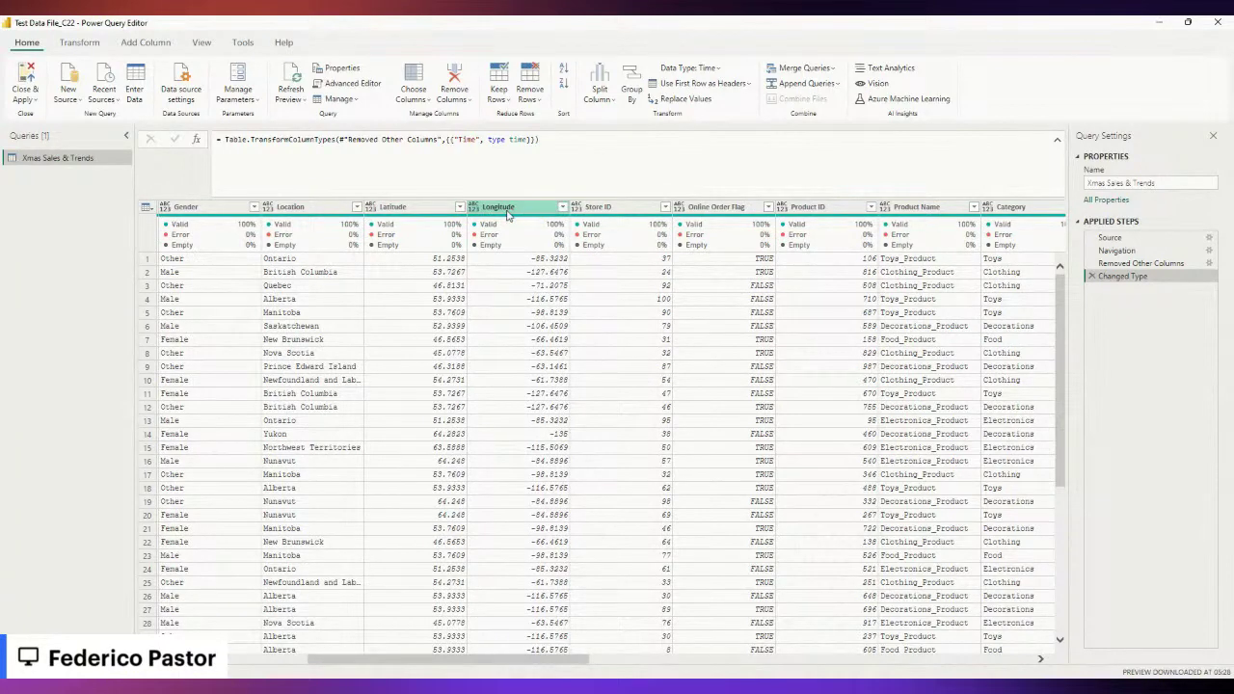
Rename the Longitude column to the temporary name 'Latitude test'.
double_click(503, 208)
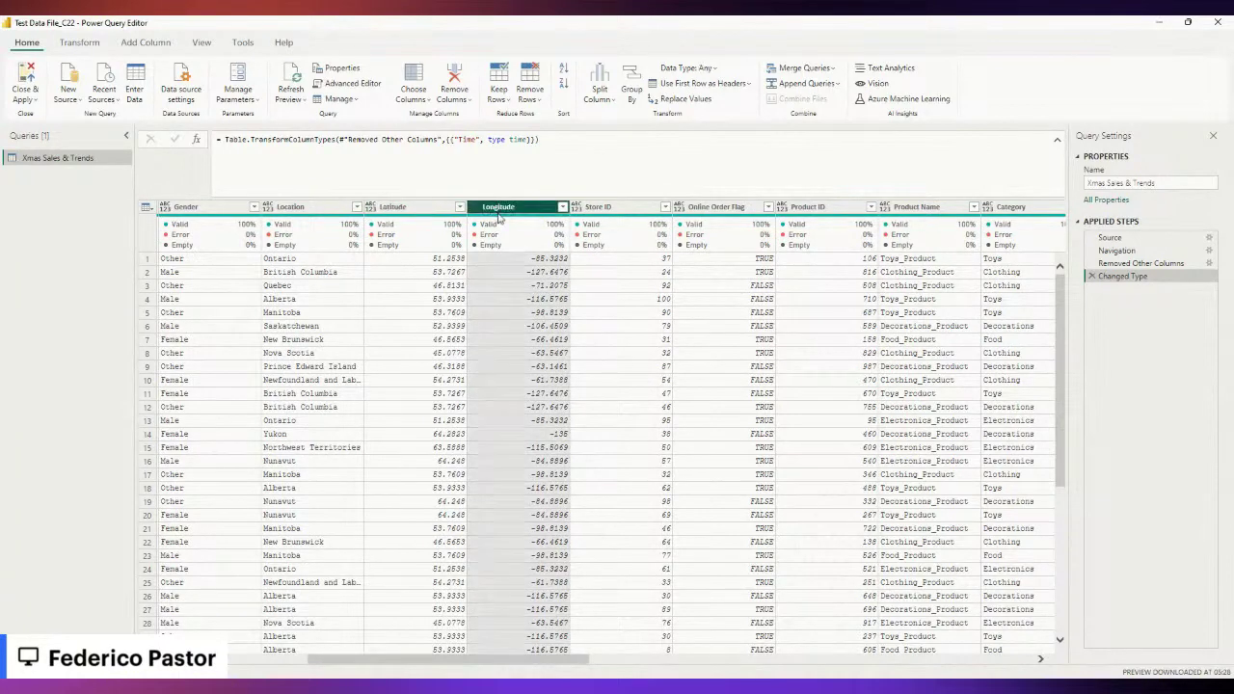
text(Latitu)
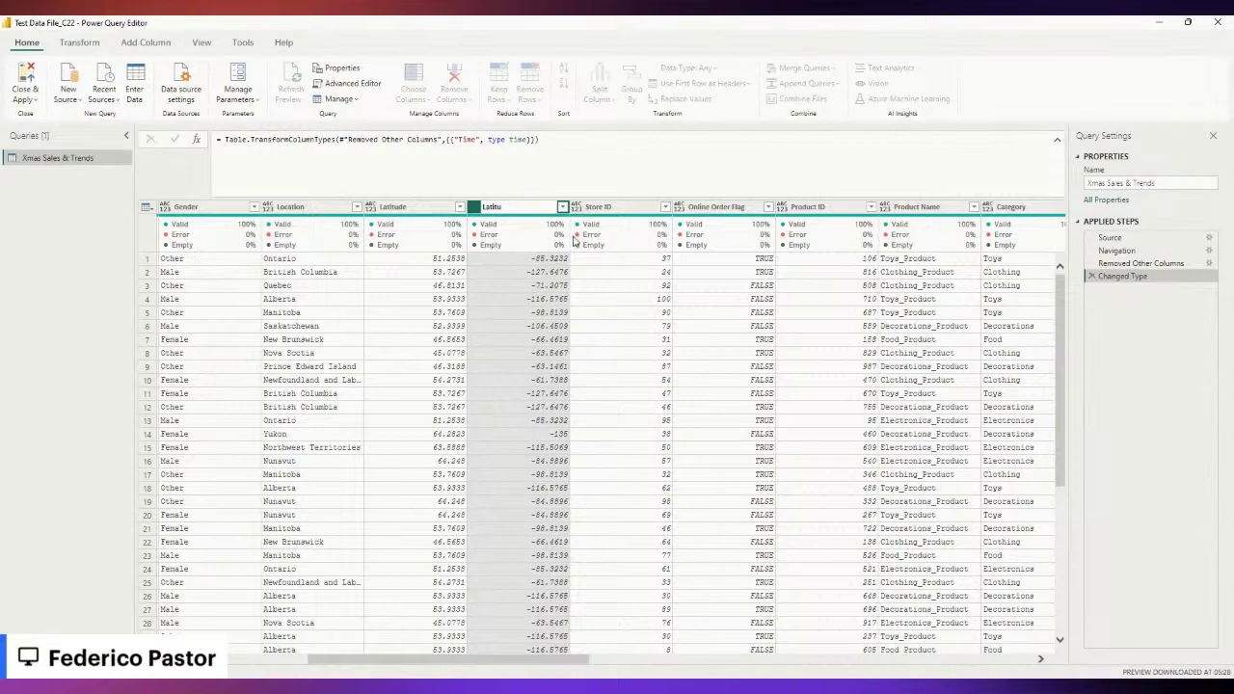
text(de)
key(Return)
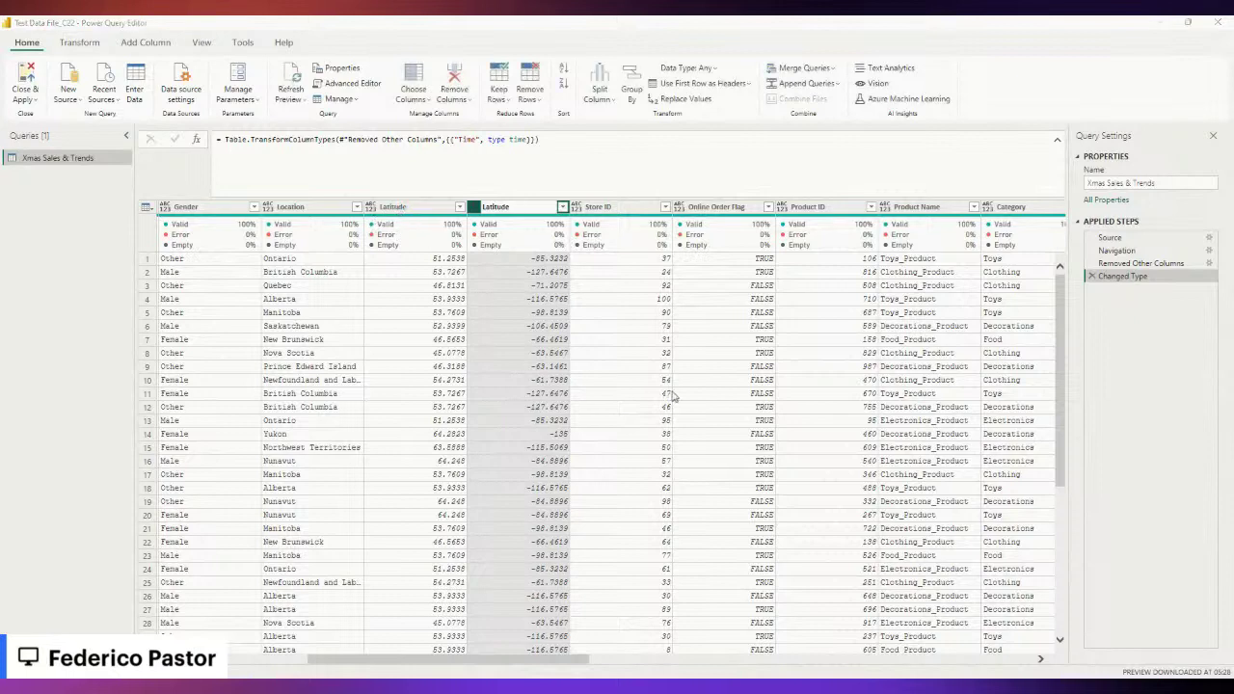
double_click(532, 207)
text(test)
click(516, 209)
key(BackSpace)
key(BackSpace)
key(BackSpace)
key(BackSpace)
key(BackSpace)
key(BackSpace)
key(BackSpace)
key(BackSpace)
text(atitu)
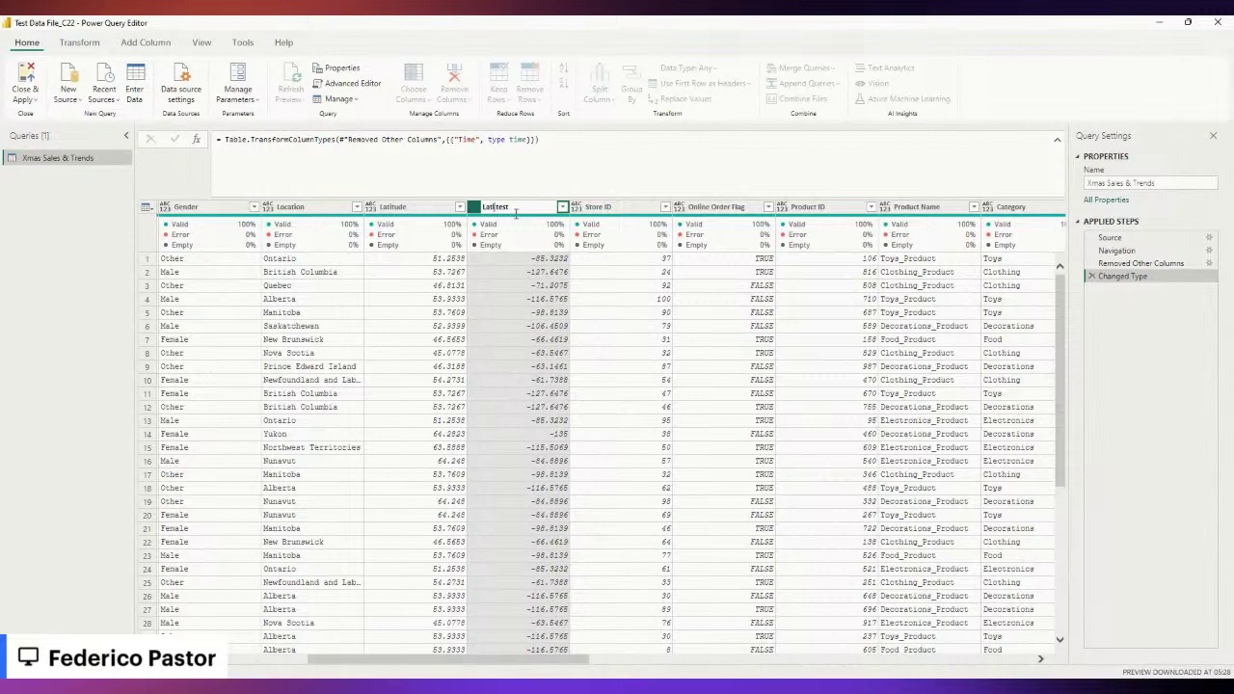
text(de)
Rename Latitude to Longitude, then remove 'test' from the Renamed Columns formula.
double_click(414, 207)
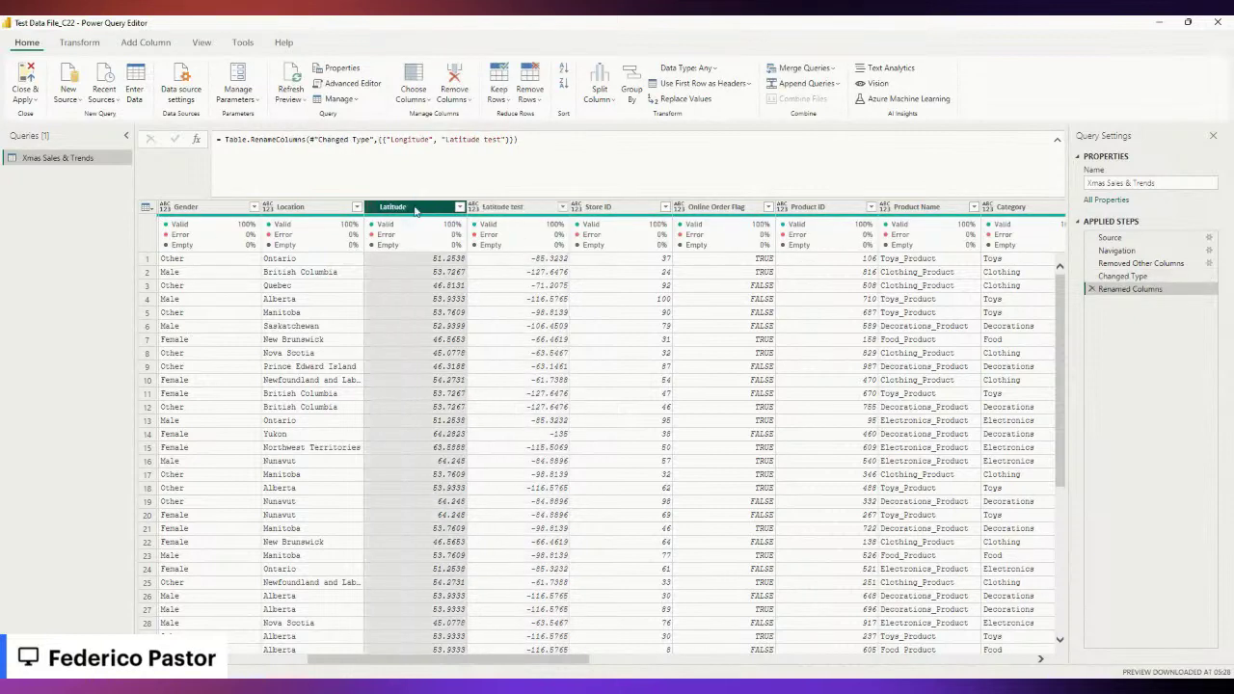
text(Lo)
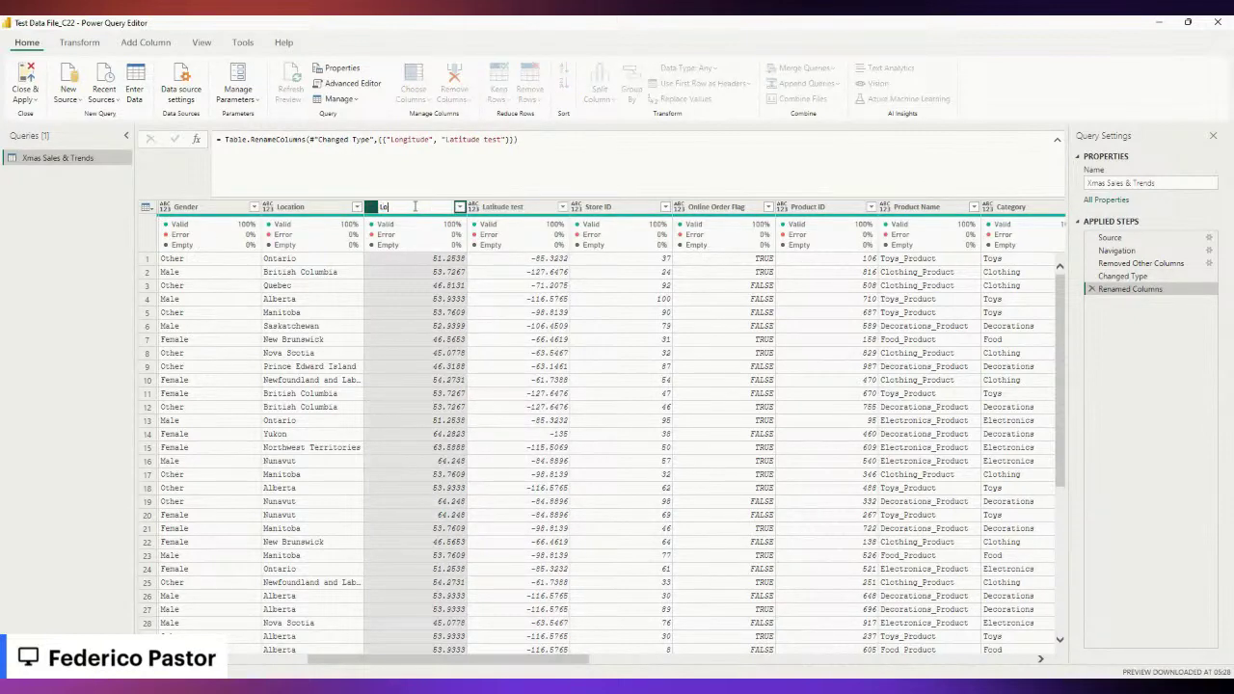
text(ngitude)
key(Return)
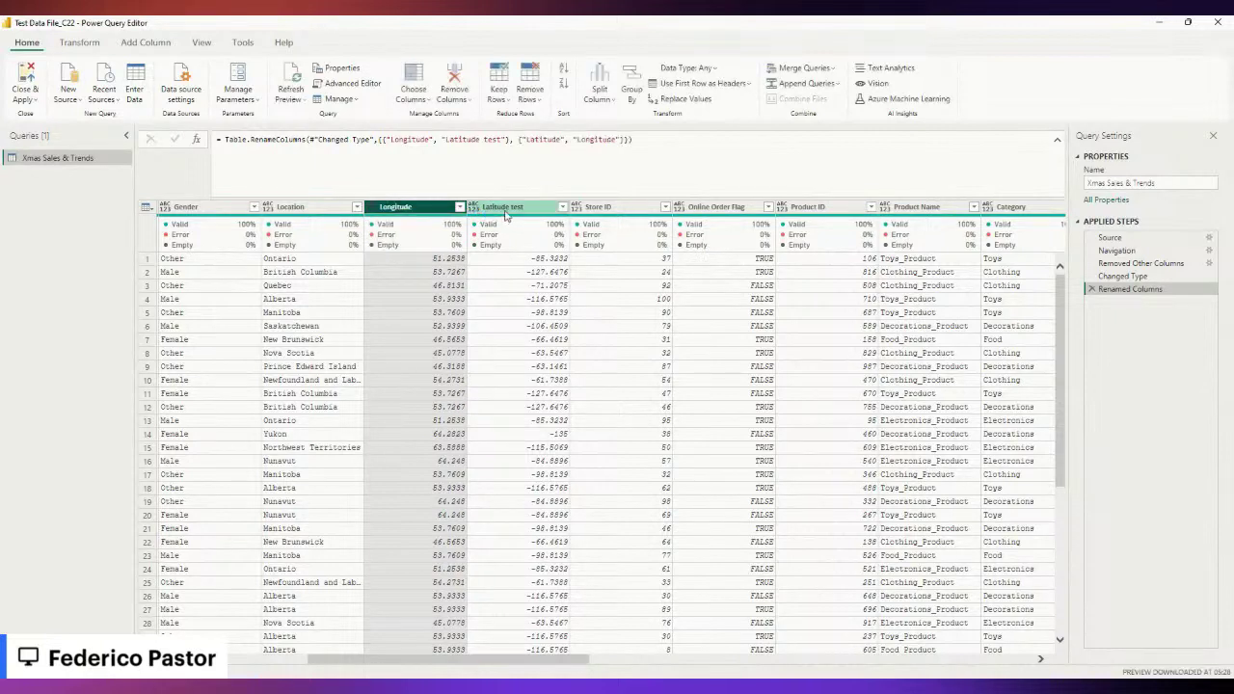
click(1120, 277)
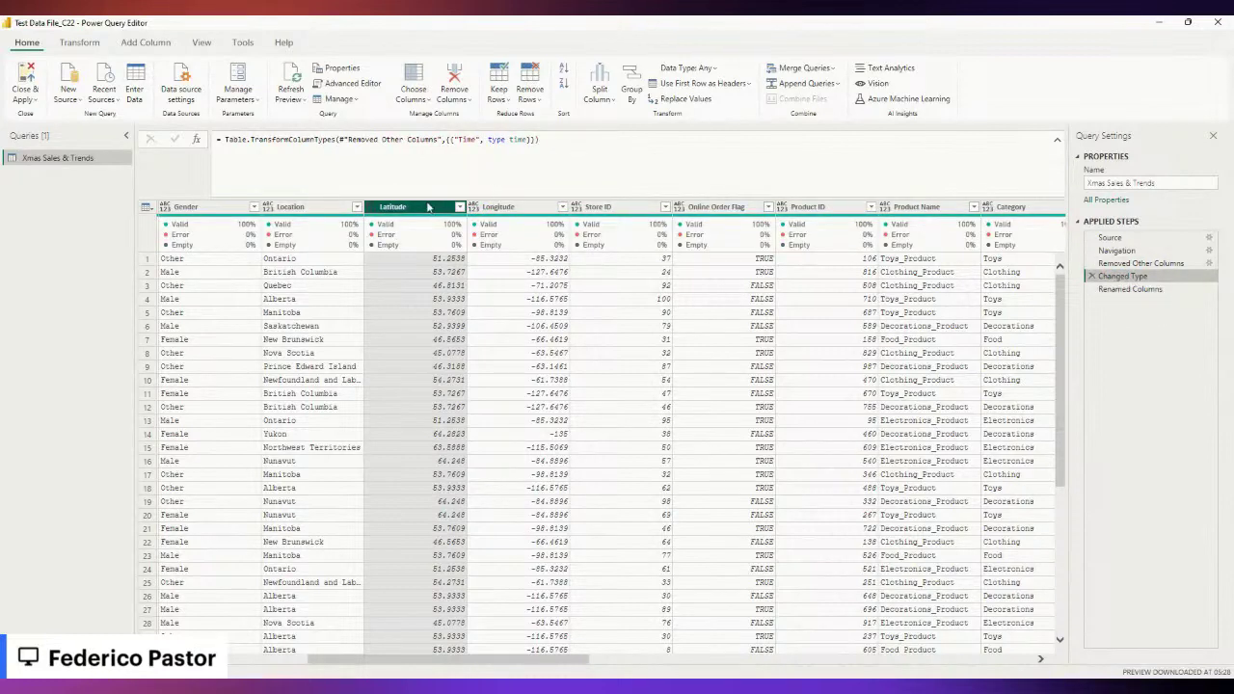
click(1128, 289)
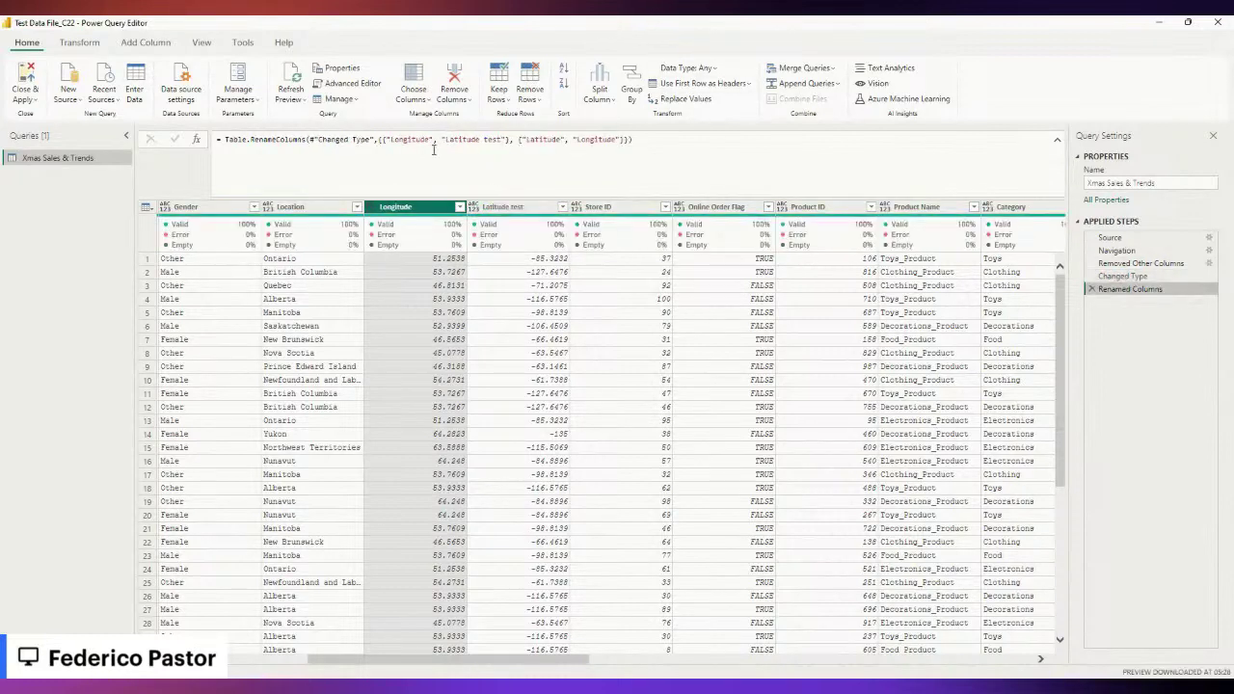
click(500, 140)
key(BackSpace)
key(BackSpace)
key(BackSpace)
key(BackSpace)
key(BackSpace)
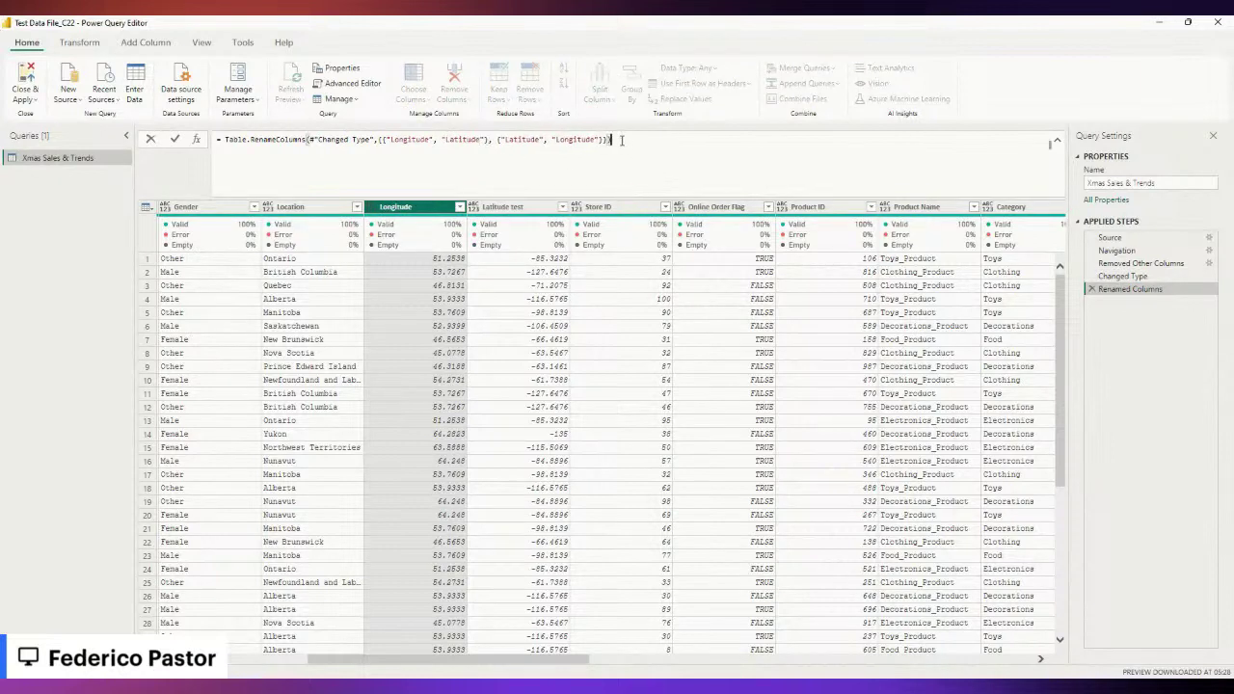
key(Return)
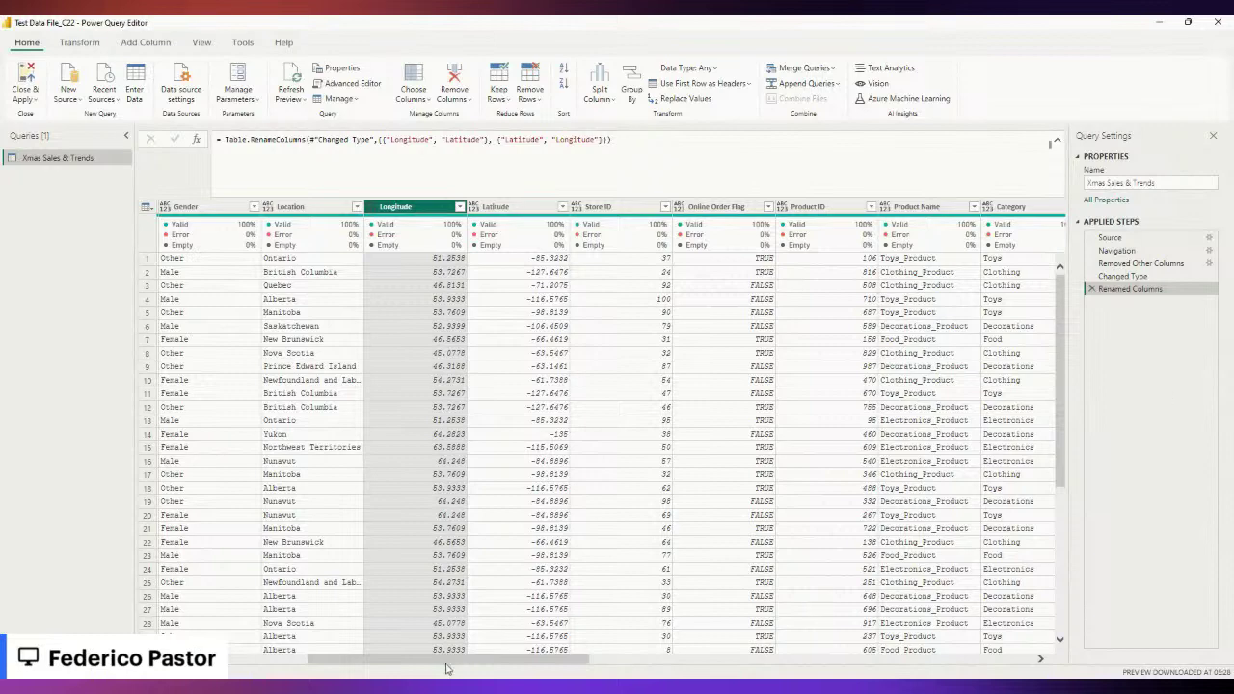
drag(443, 663, 542, 662)
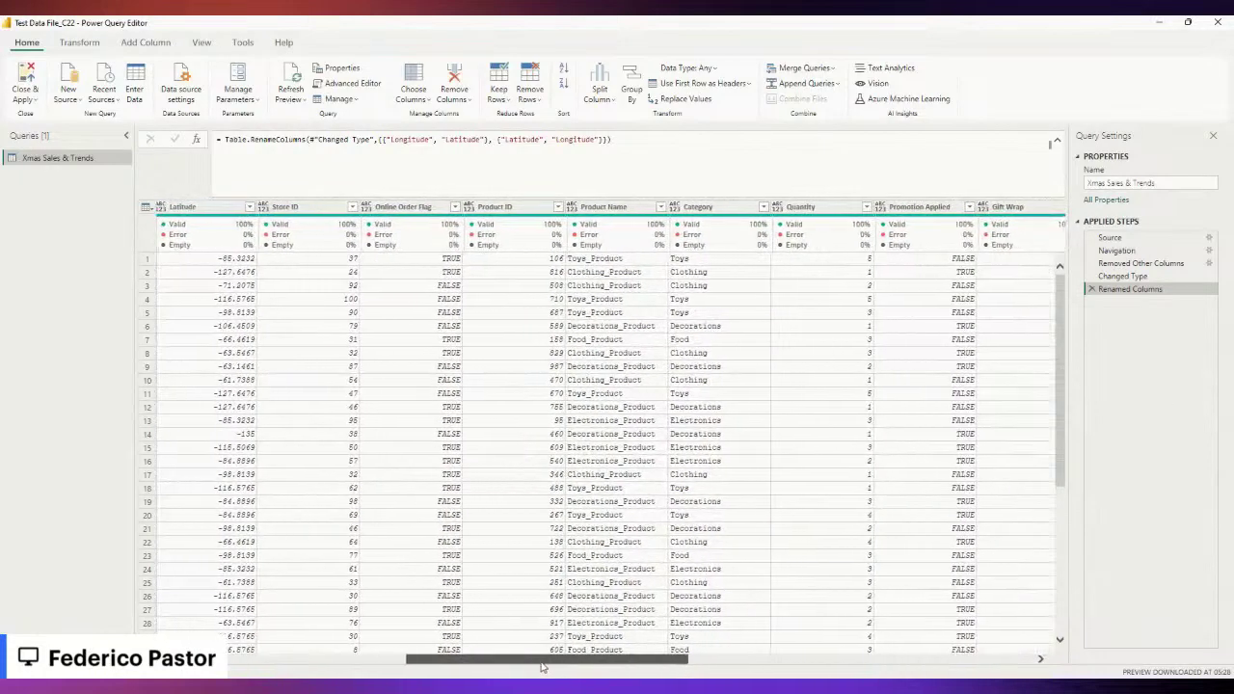
click(379, 208)
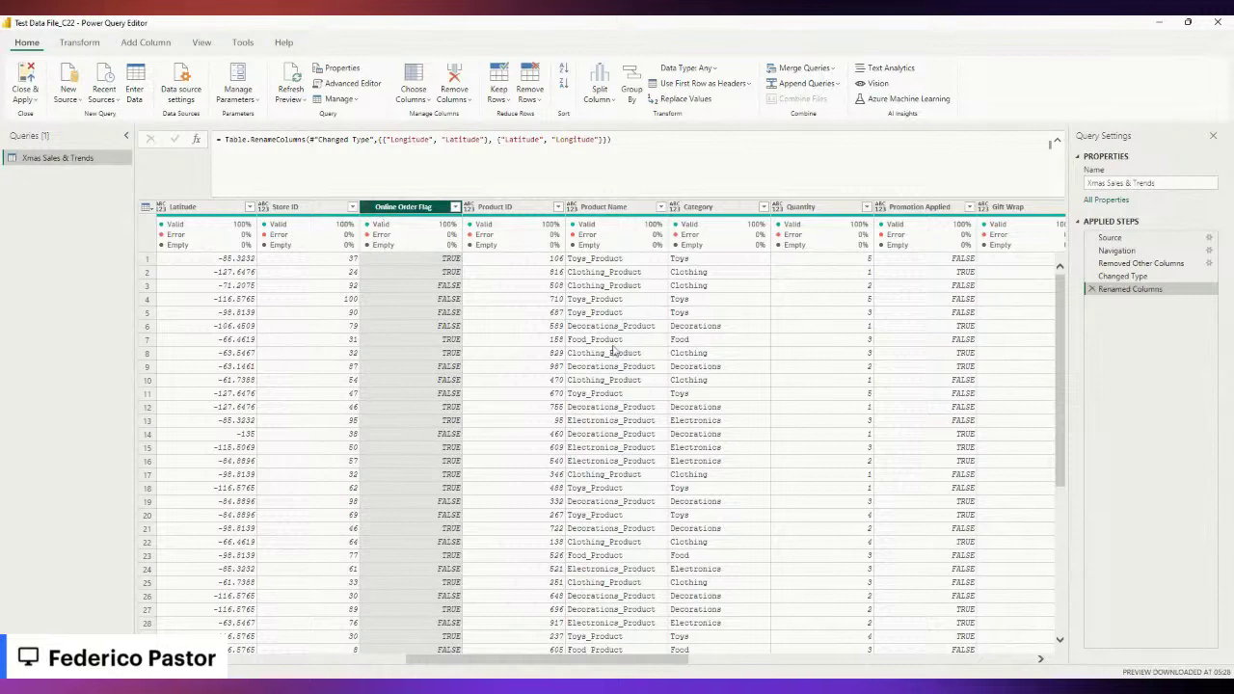
ctrl+click(923, 206)
drag(565, 661, 883, 658)
ctrl+click(580, 213)
ctrl+click(673, 209)
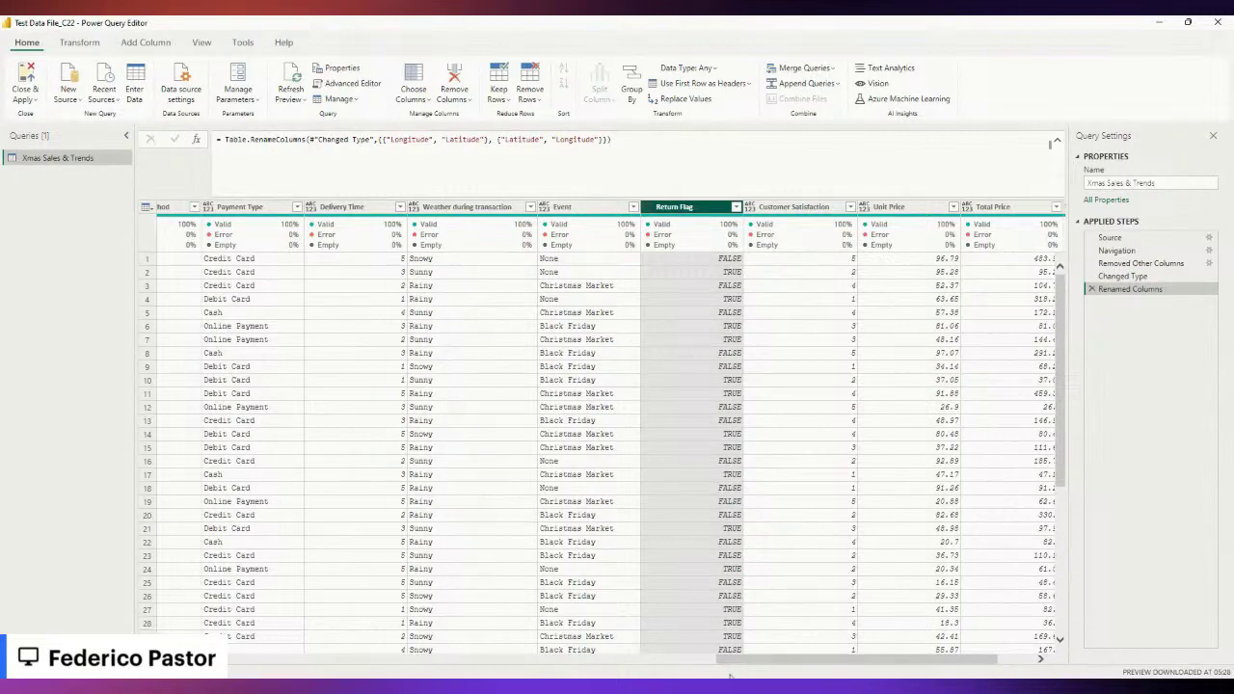
mouse_move(724, 661)
mouse_down()
mouse_move(656, 662)
mouse_move(712, 662)
mouse_up()
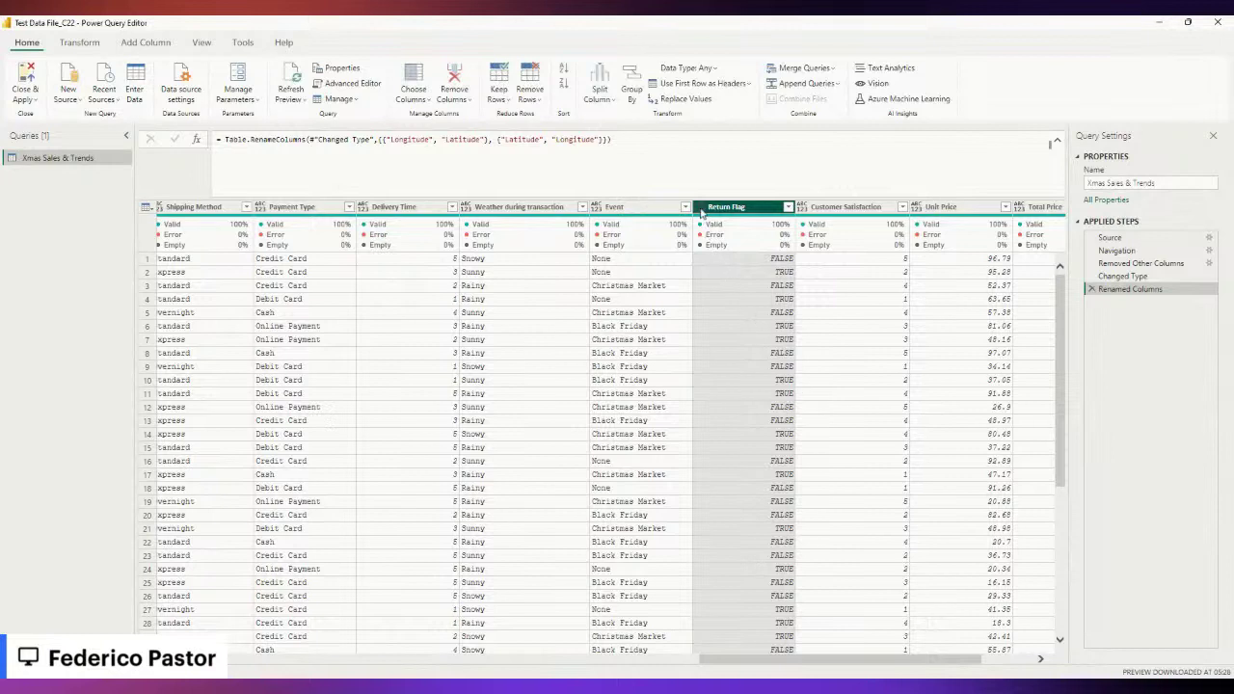
click(83, 45)
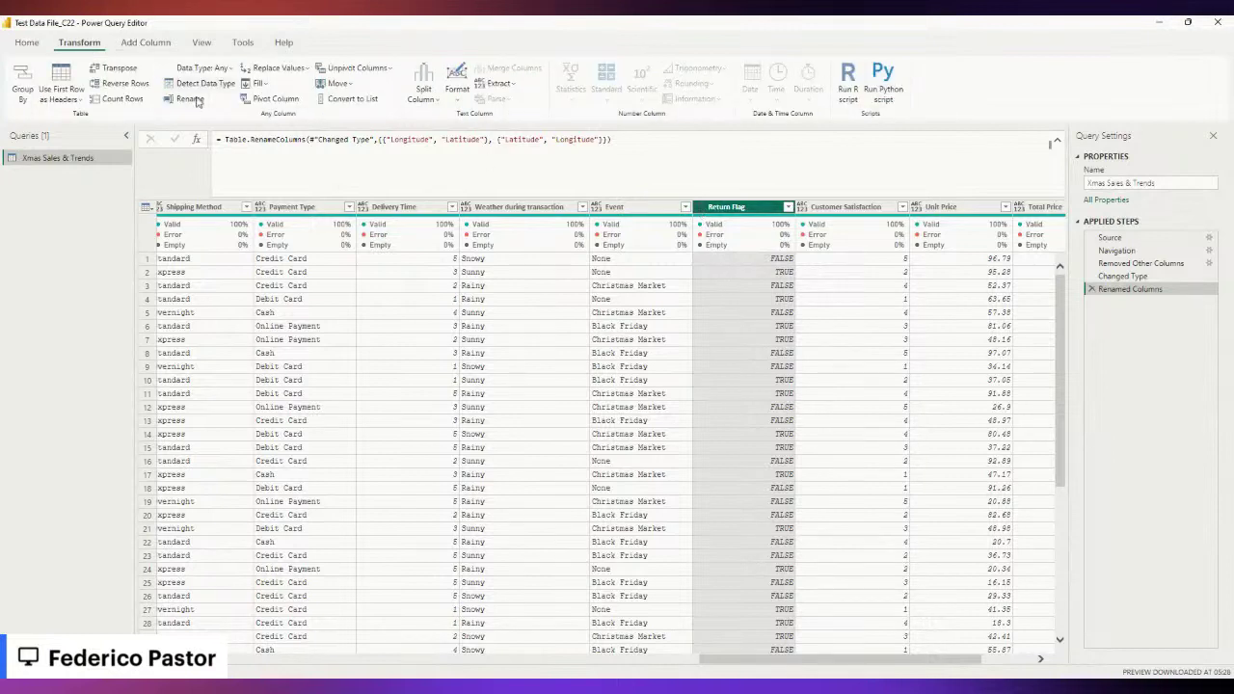
click(236, 70)
click(202, 251)
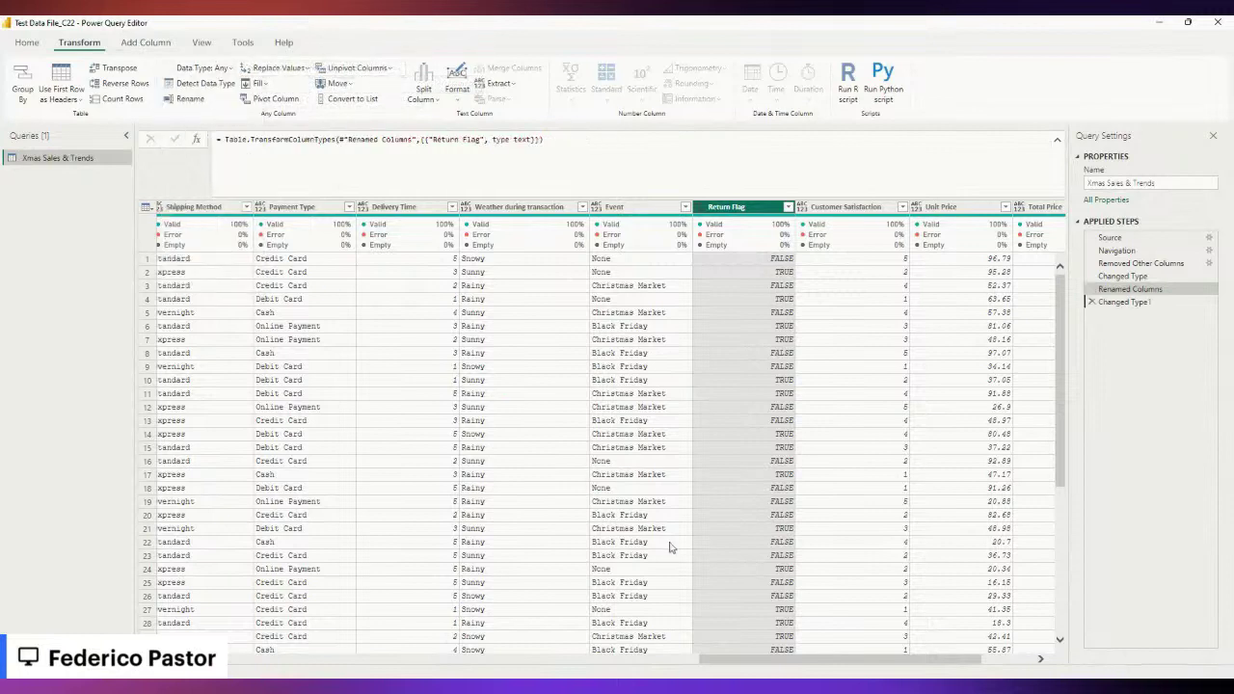
drag(759, 668, 520, 663)
click(228, 210)
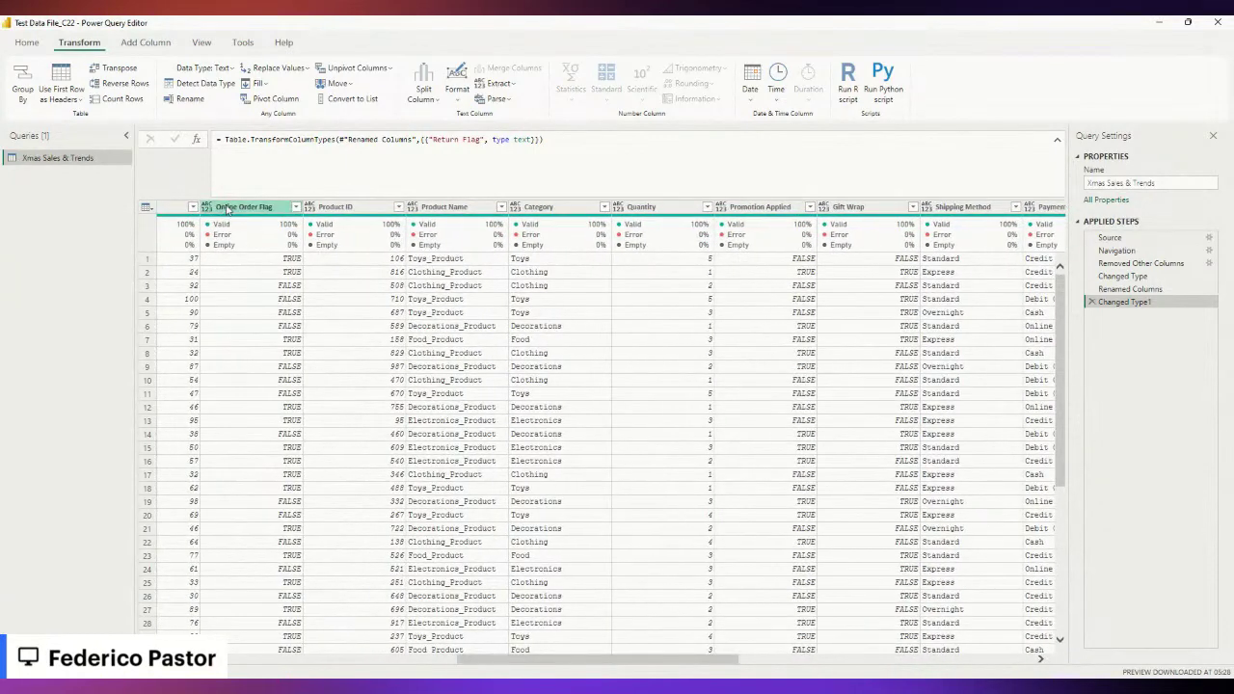
drag(624, 660, 727, 659)
click(535, 206)
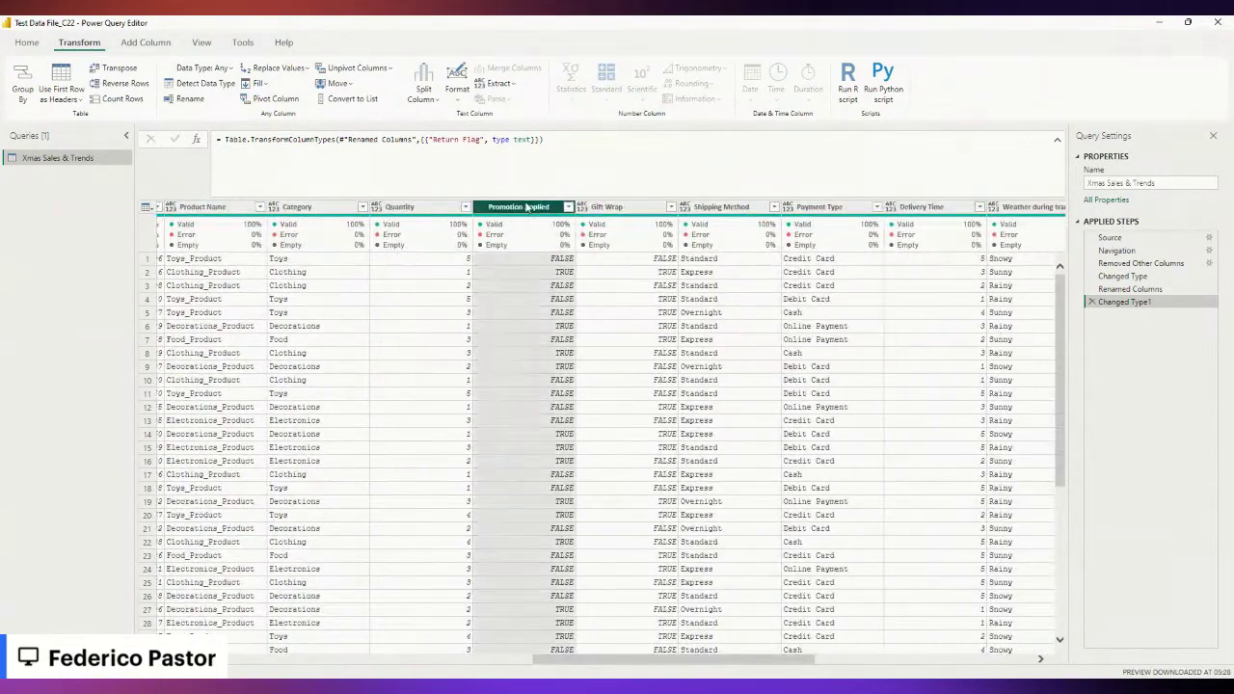
drag(755, 661, 906, 659)
click(790, 206)
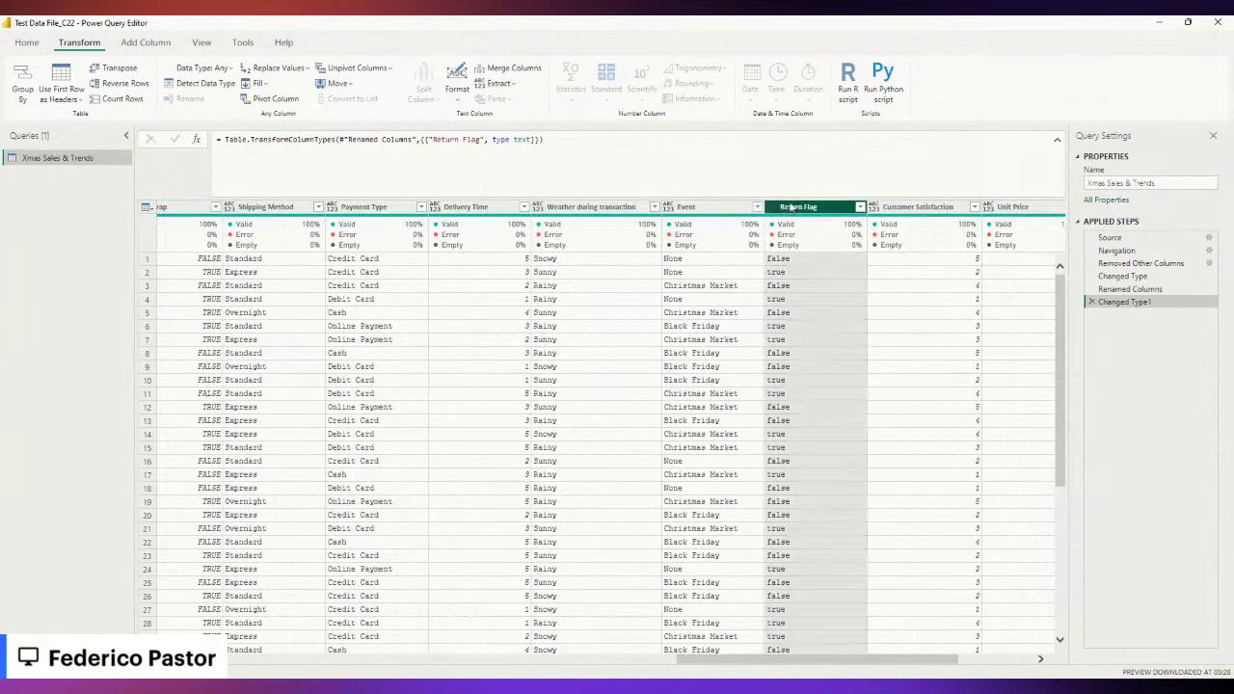
drag(791, 656, 619, 662)
click(541, 206)
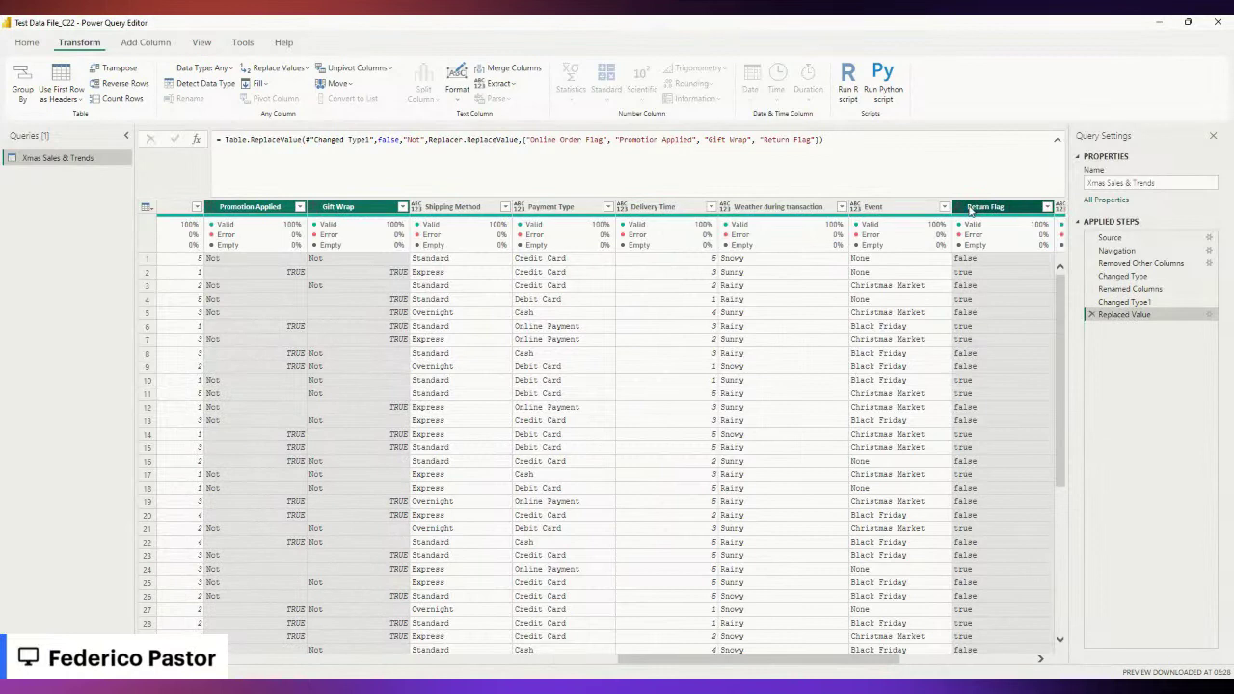
click(1210, 316)
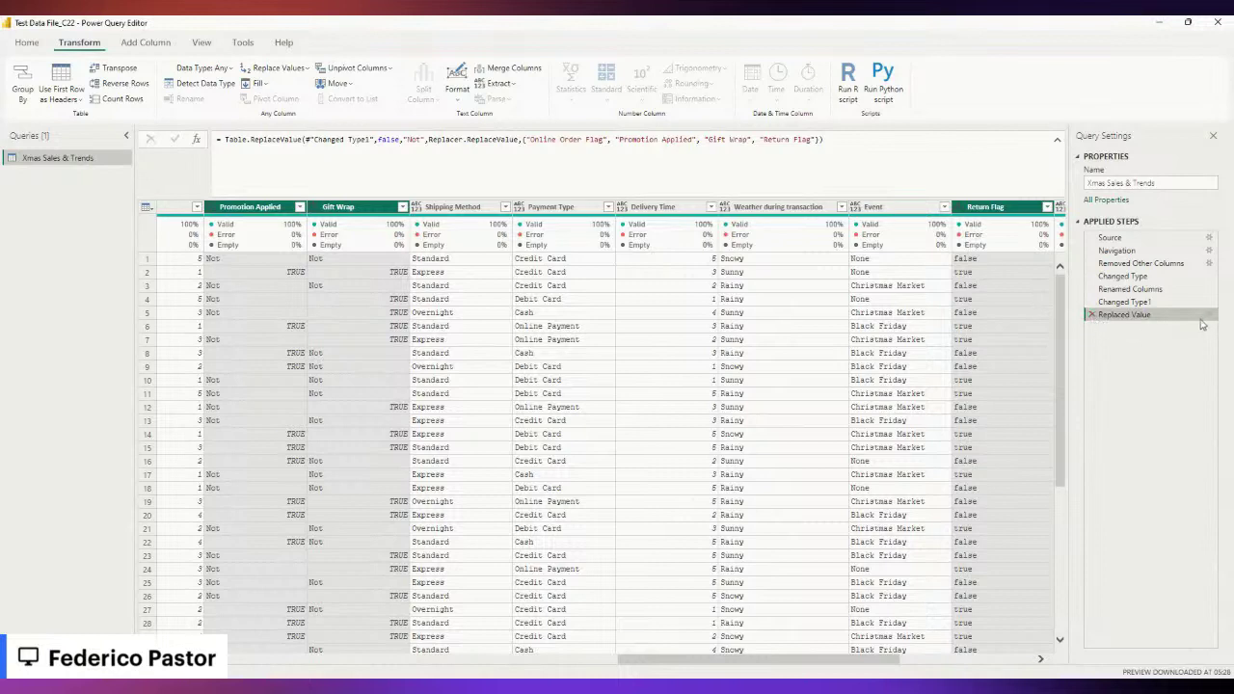
click(1091, 314)
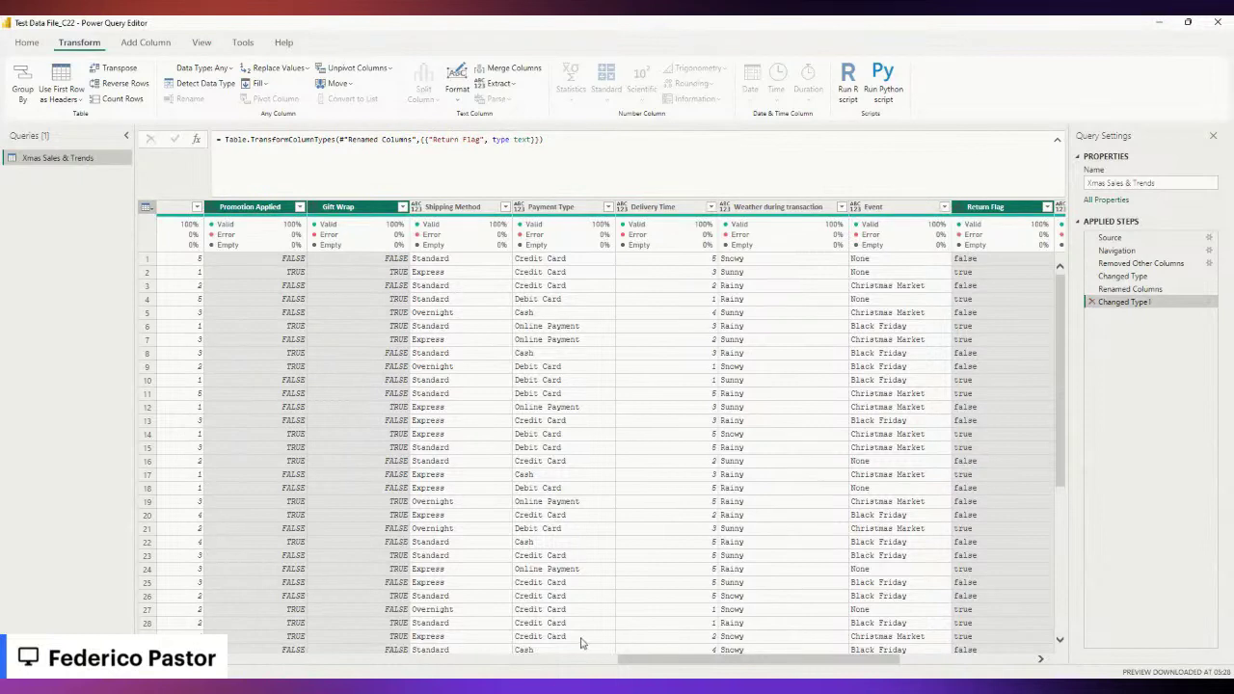
Set Promotion Applied, Gift Wrap and Online Order Flag to the Text data type.
drag(654, 664, 566, 665)
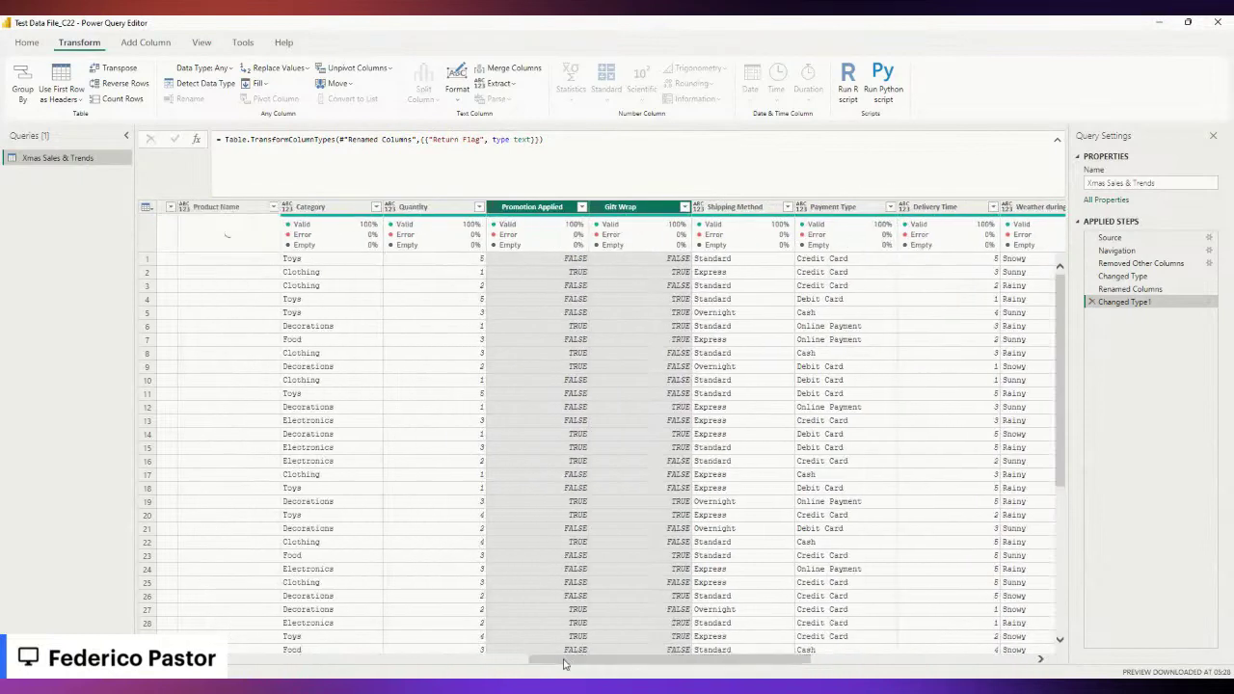
click(494, 210)
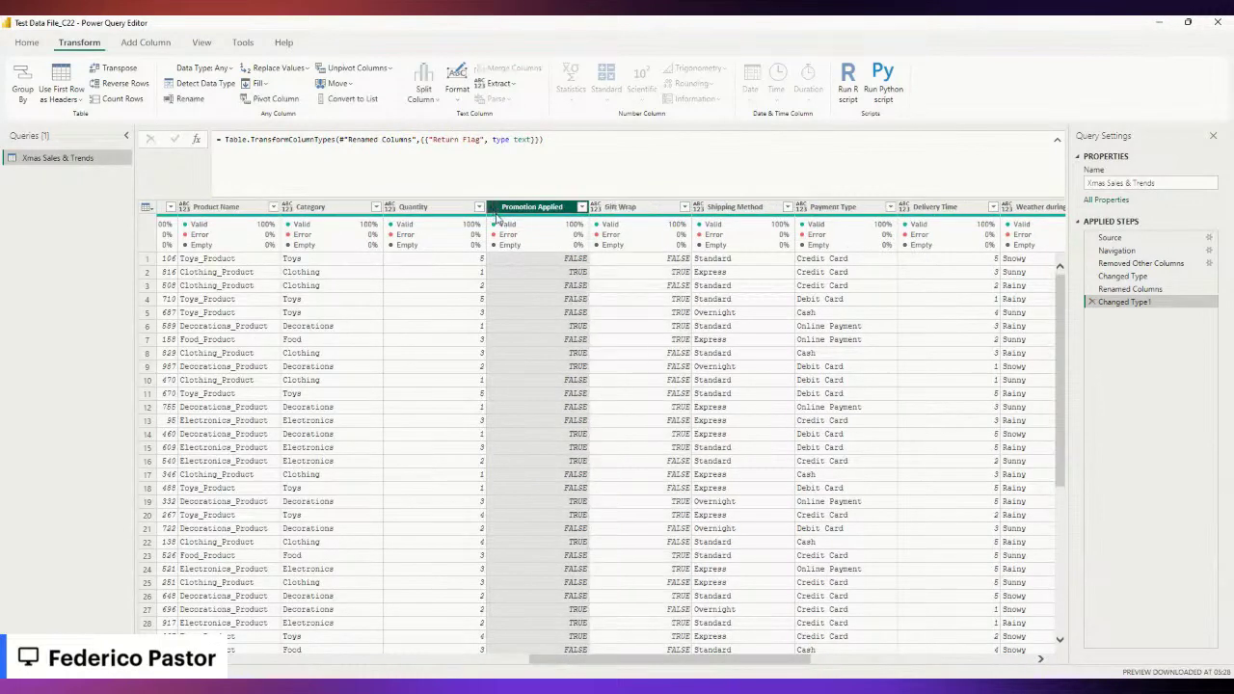
click(661, 205)
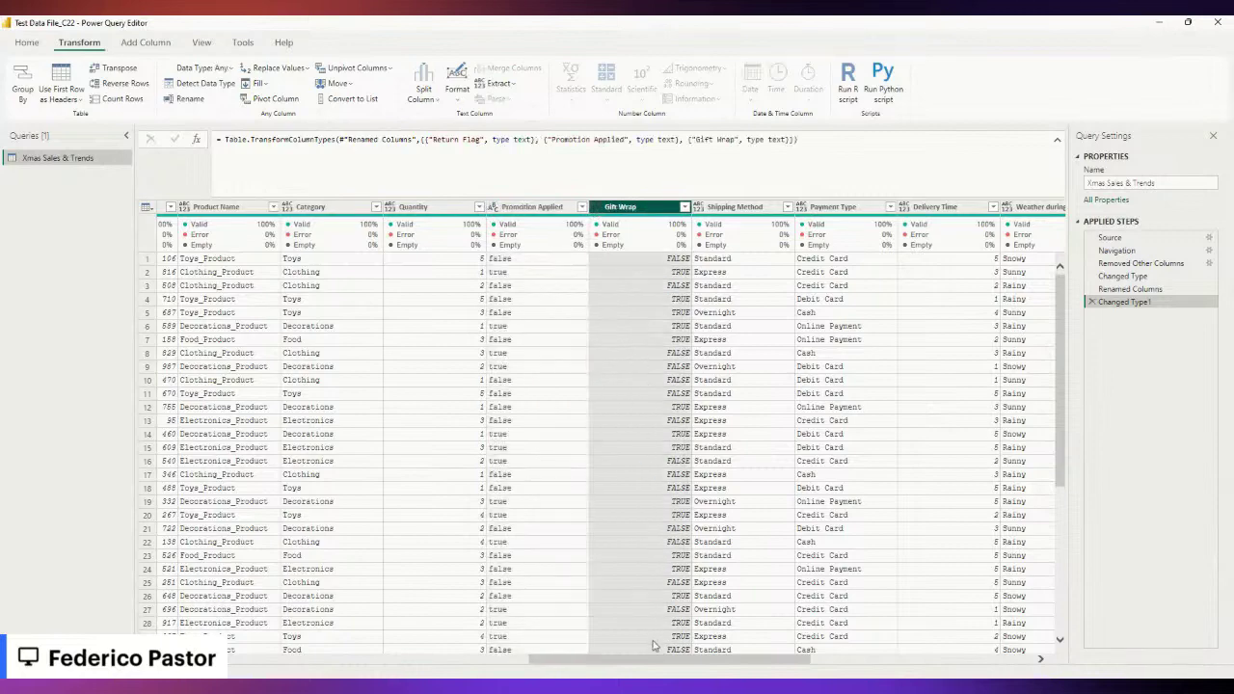
drag(643, 667, 526, 678)
click(417, 207)
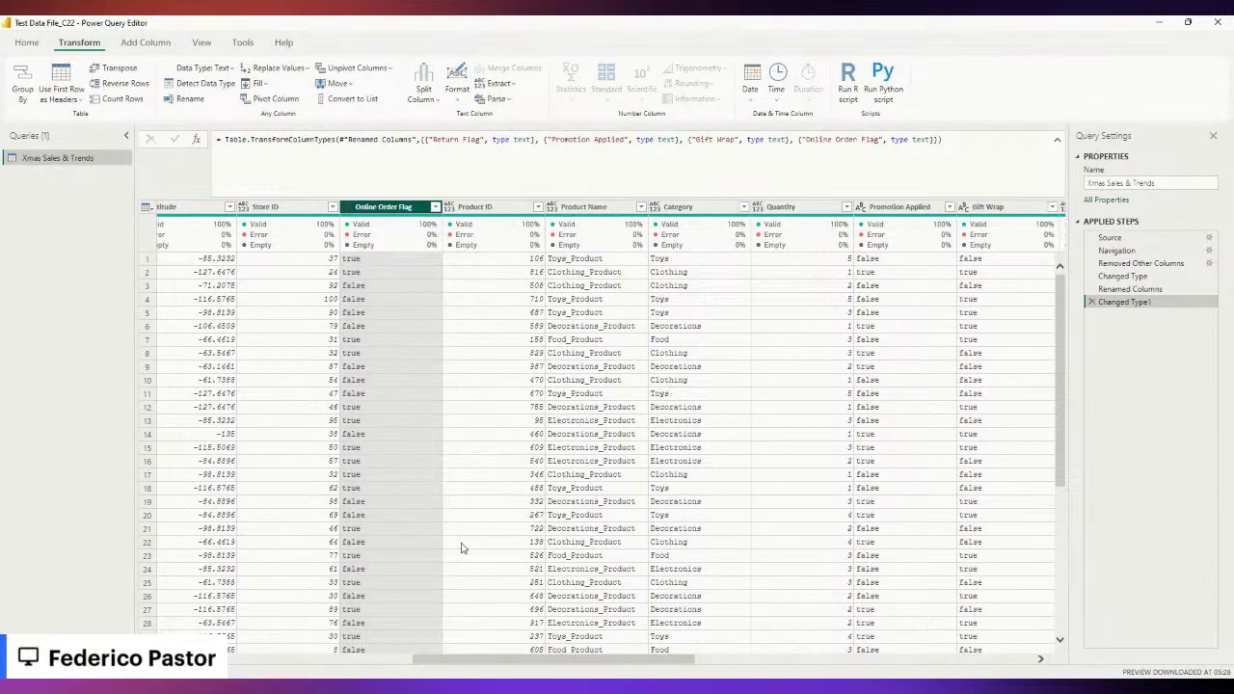
Multi-select the Promotion Applied, Gift Wrap and Return Flag columns.
drag(540, 661, 618, 662)
click(654, 208)
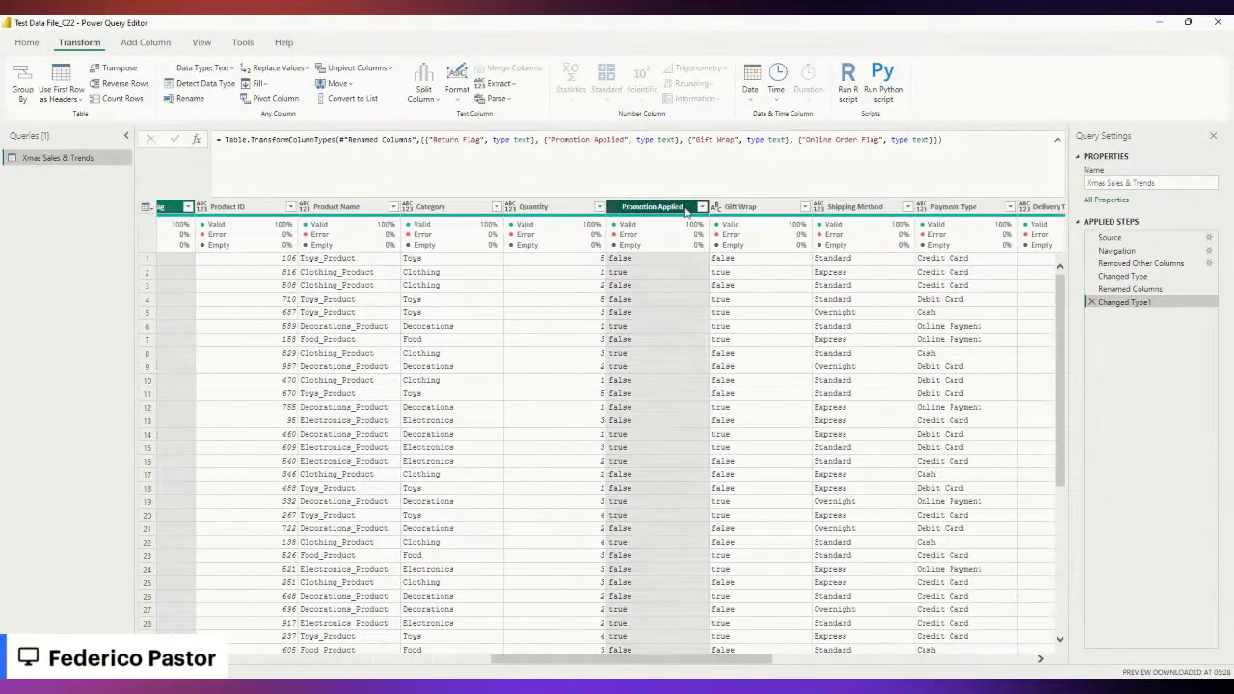
ctrl+click(741, 207)
drag(711, 662, 888, 662)
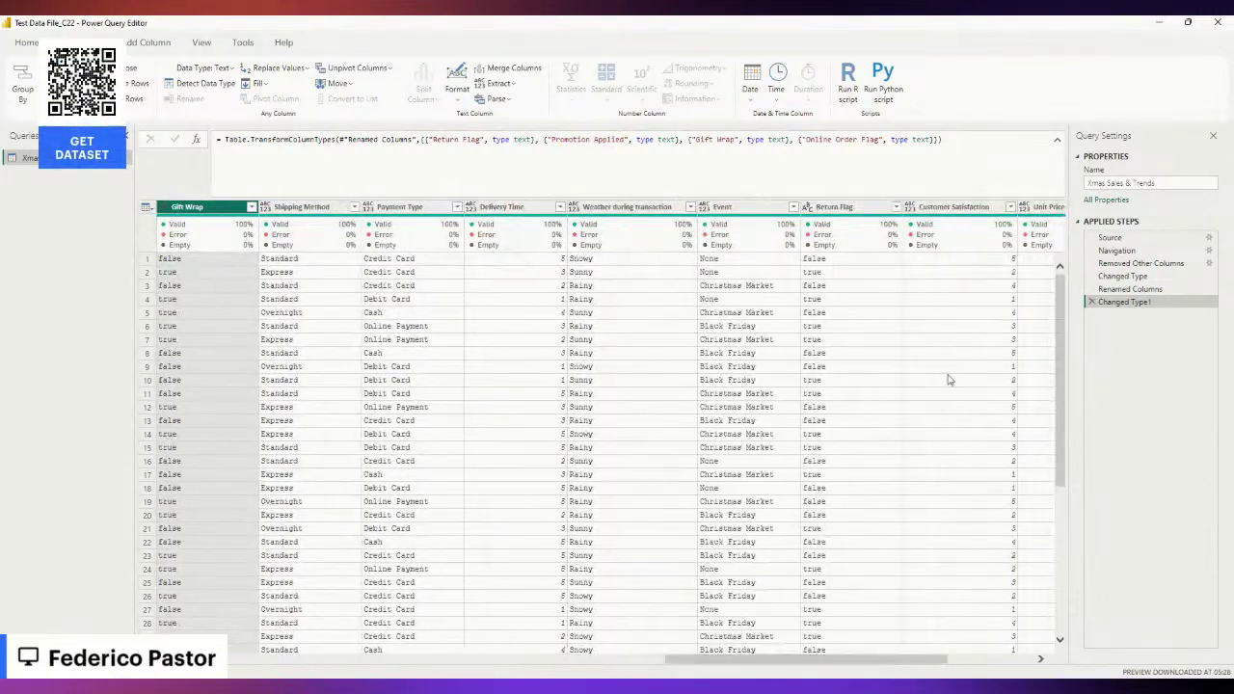
ctrl+click(847, 207)
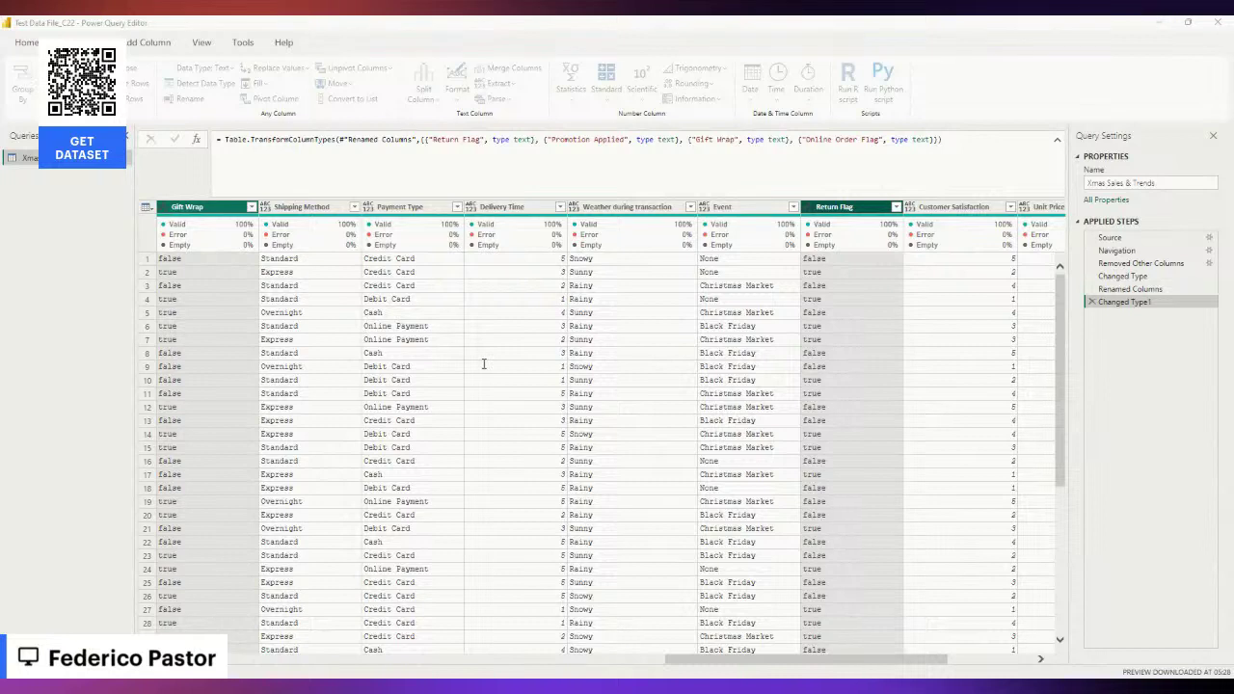
Replace false with Not and true with Yes across the four flag columns.
click(744, 428)
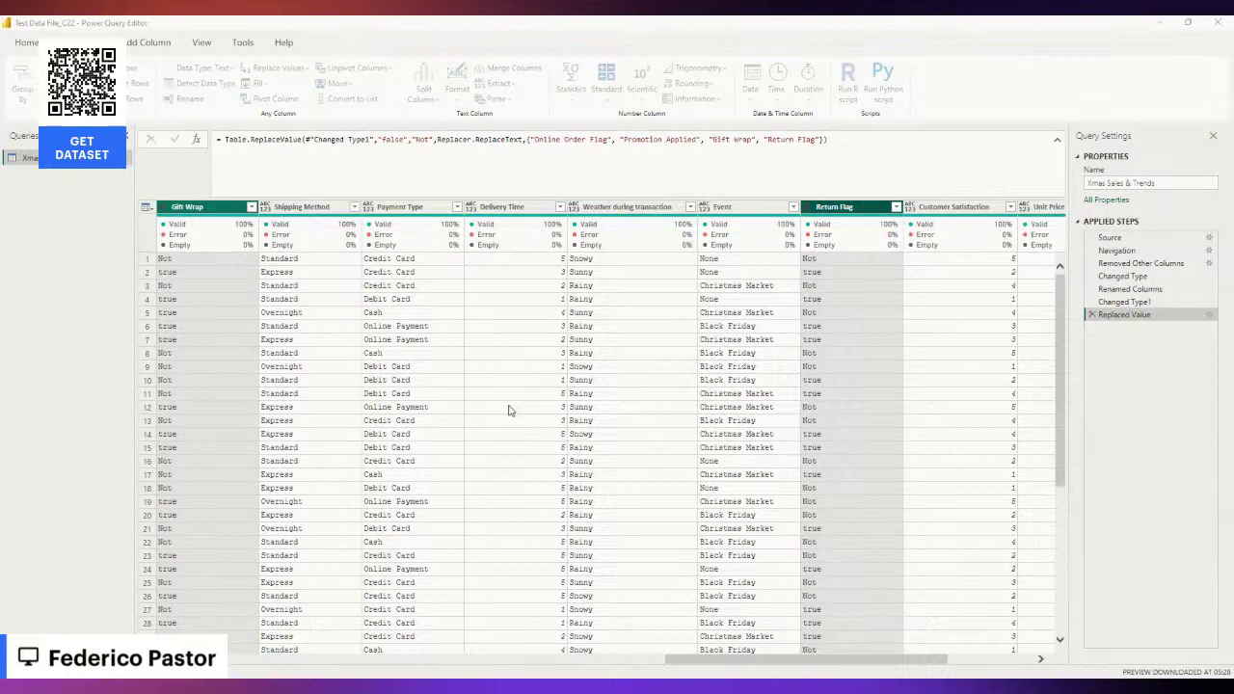
key(Return)
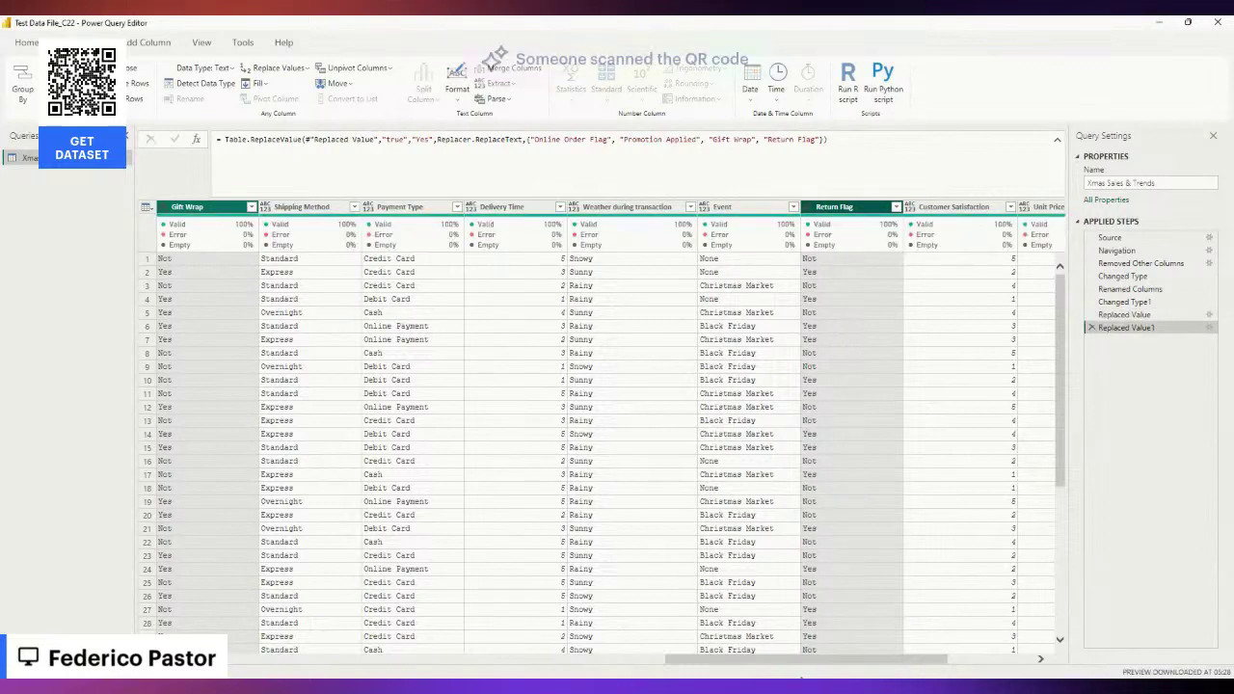
drag(758, 662, 578, 669)
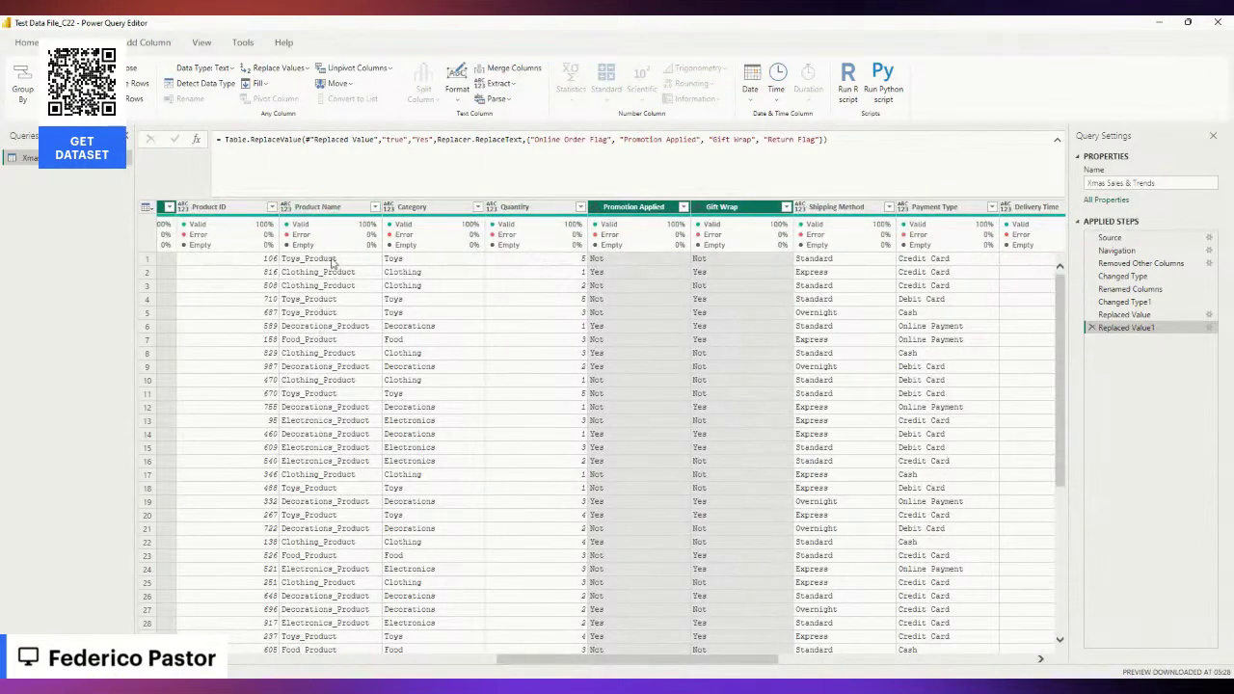
Replace '_' with a space in Product Name, then select Total Price and Discount Amount.
click(325, 208)
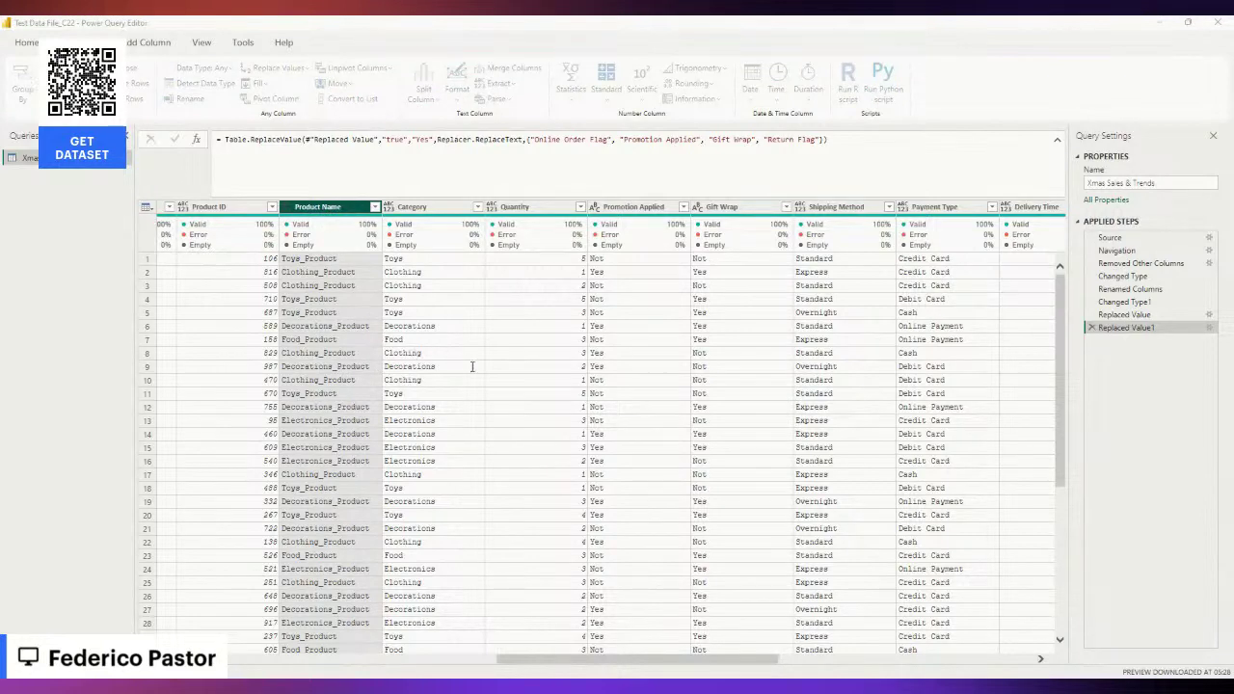
key(Return)
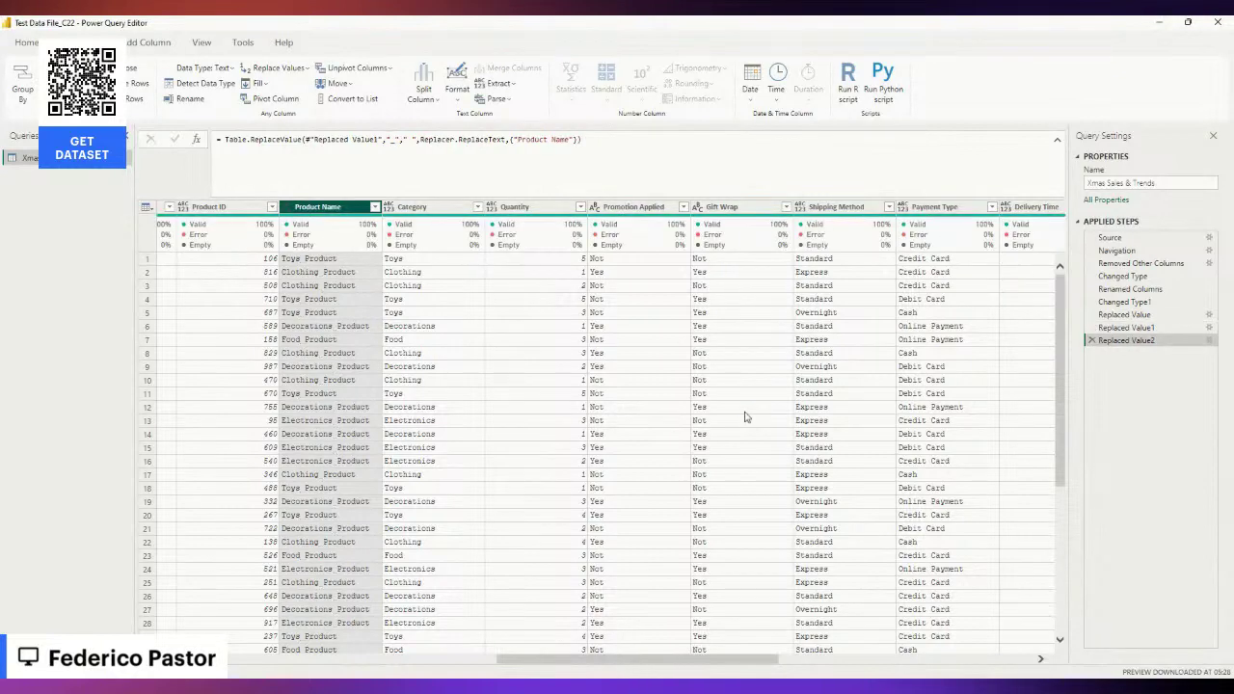
drag(605, 665, 861, 664)
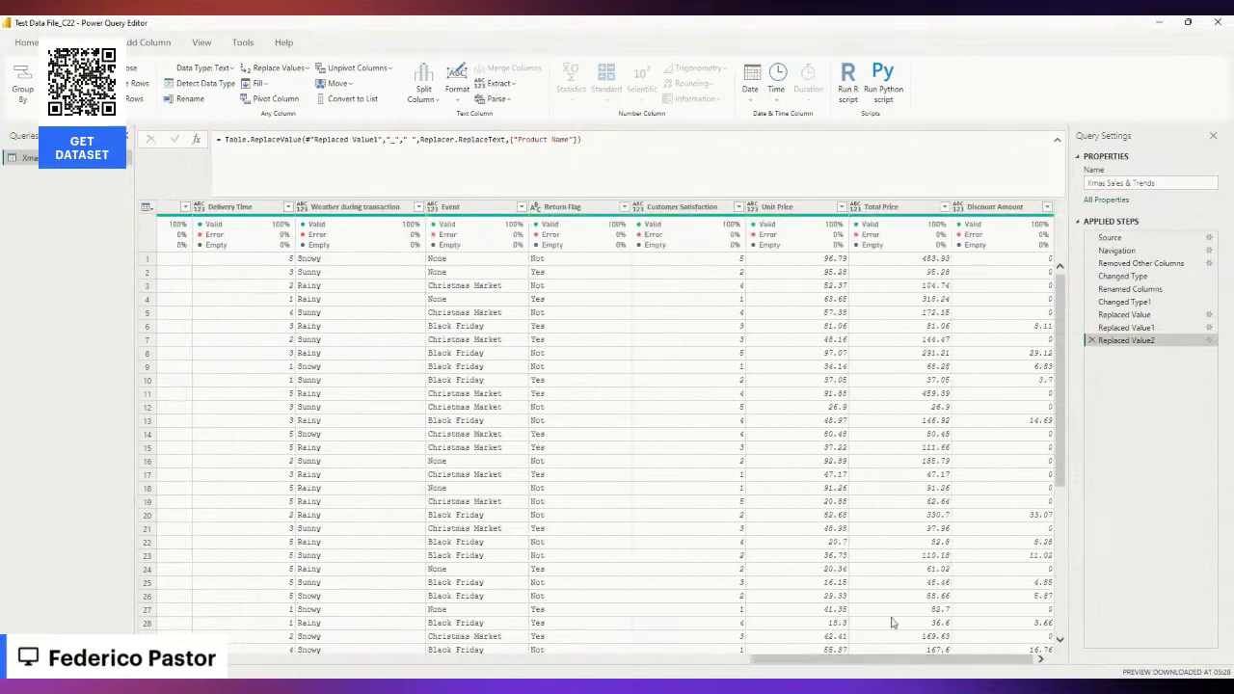
click(881, 206)
click(998, 206)
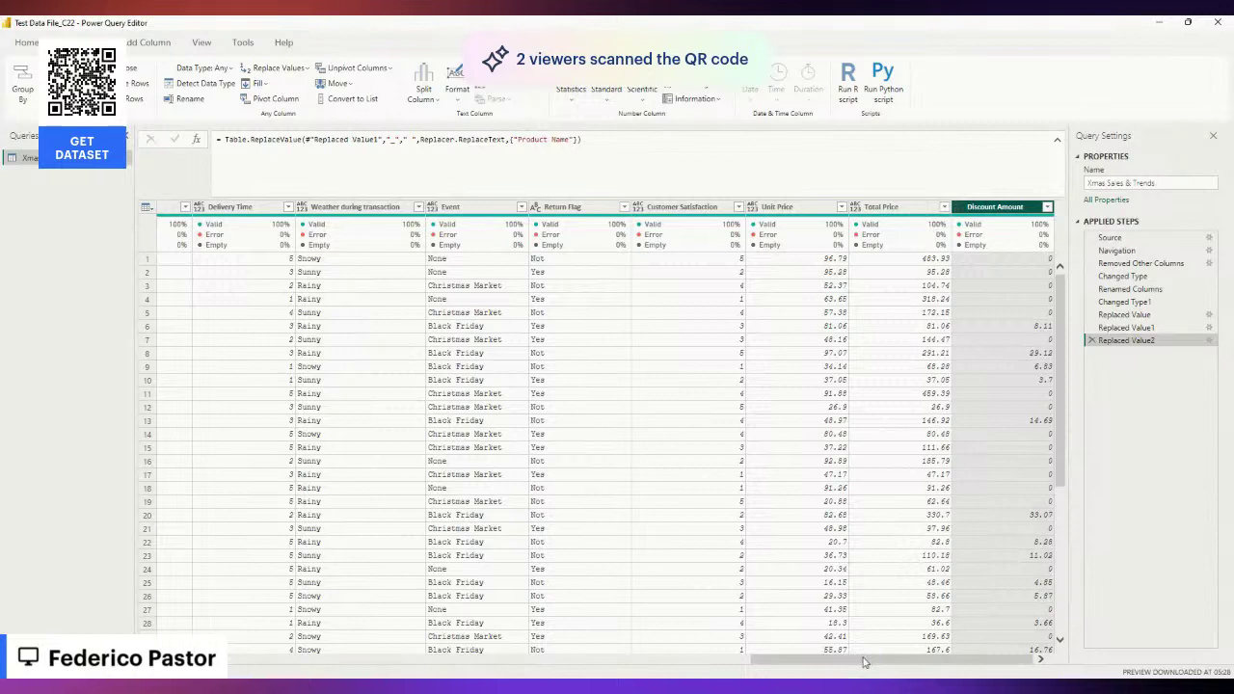
Subtract Discount Amount from Total Price into a new column named Amount to Pay.
click(881, 210)
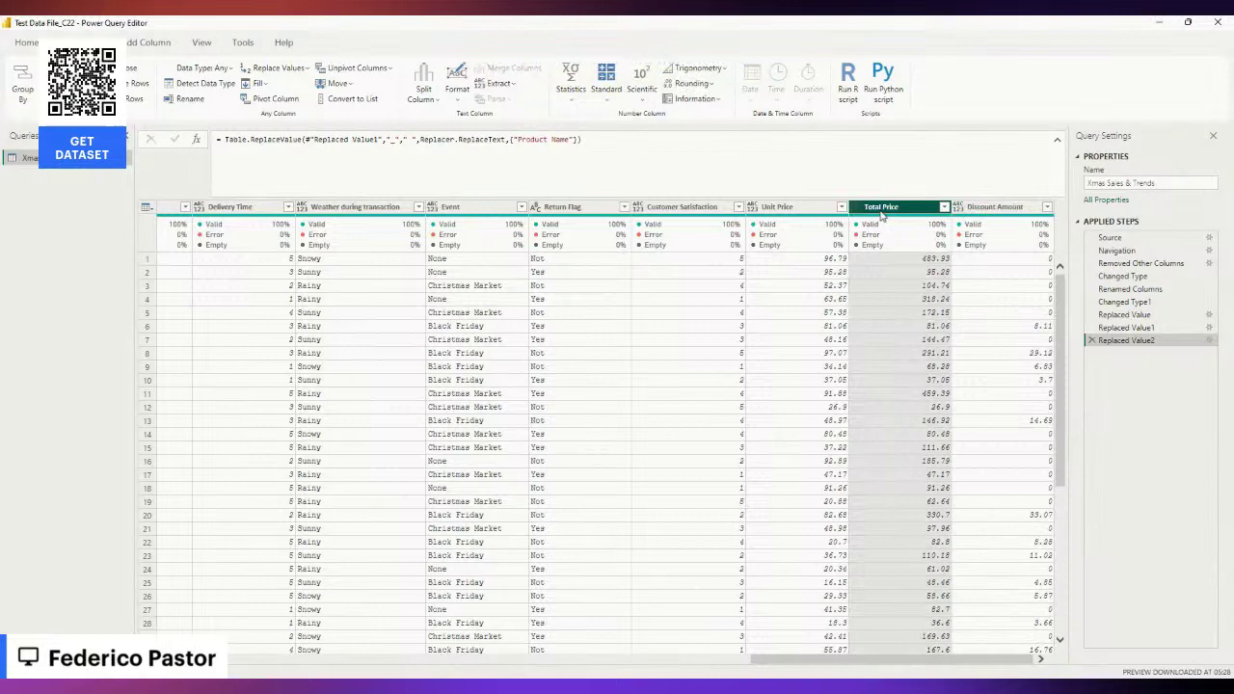
click(149, 42)
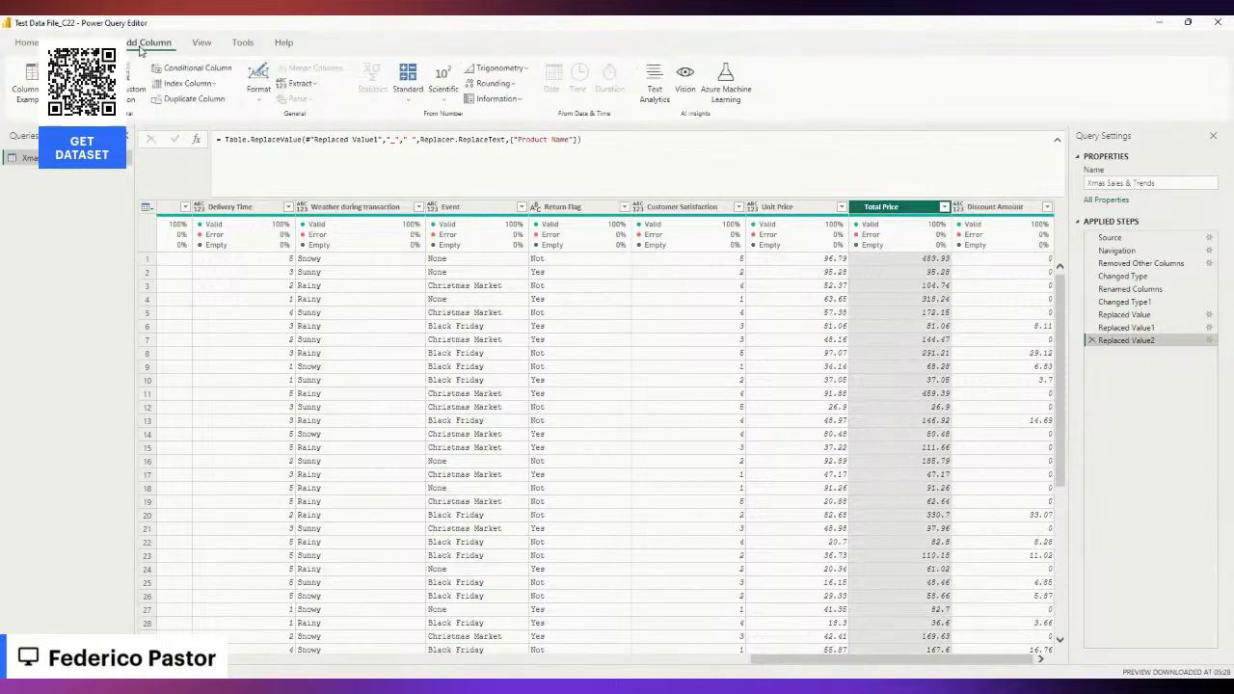
click(408, 79)
click(425, 157)
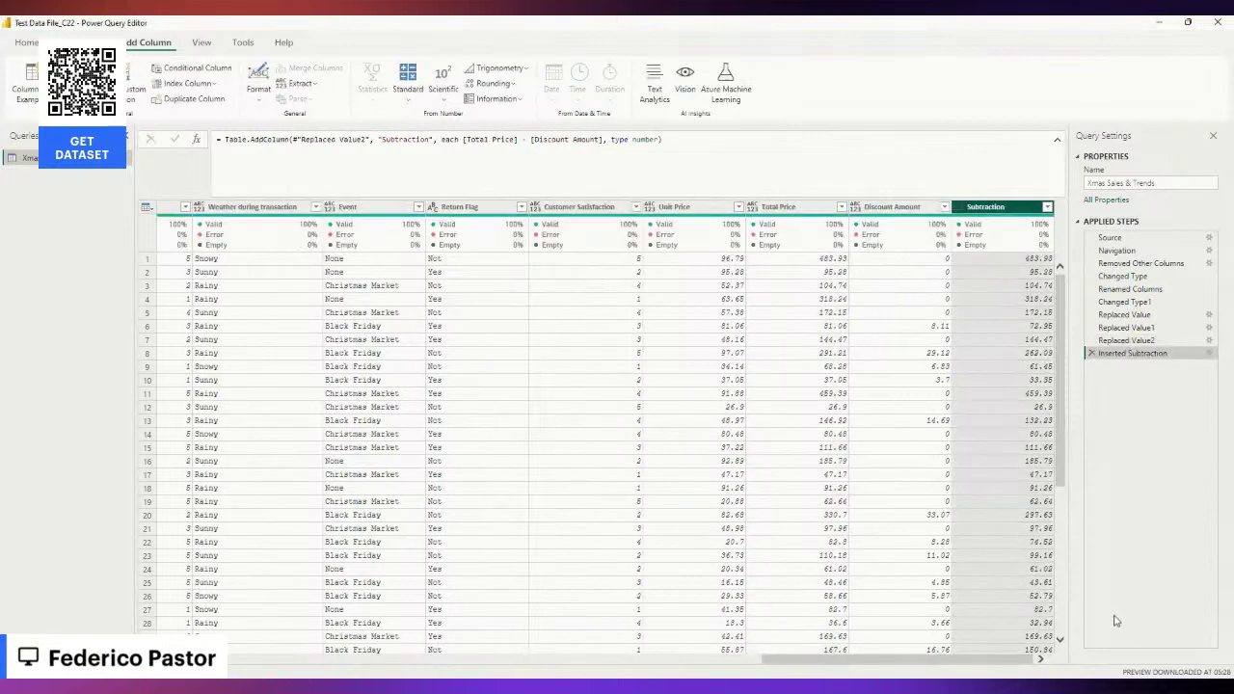
drag(430, 141, 381, 141)
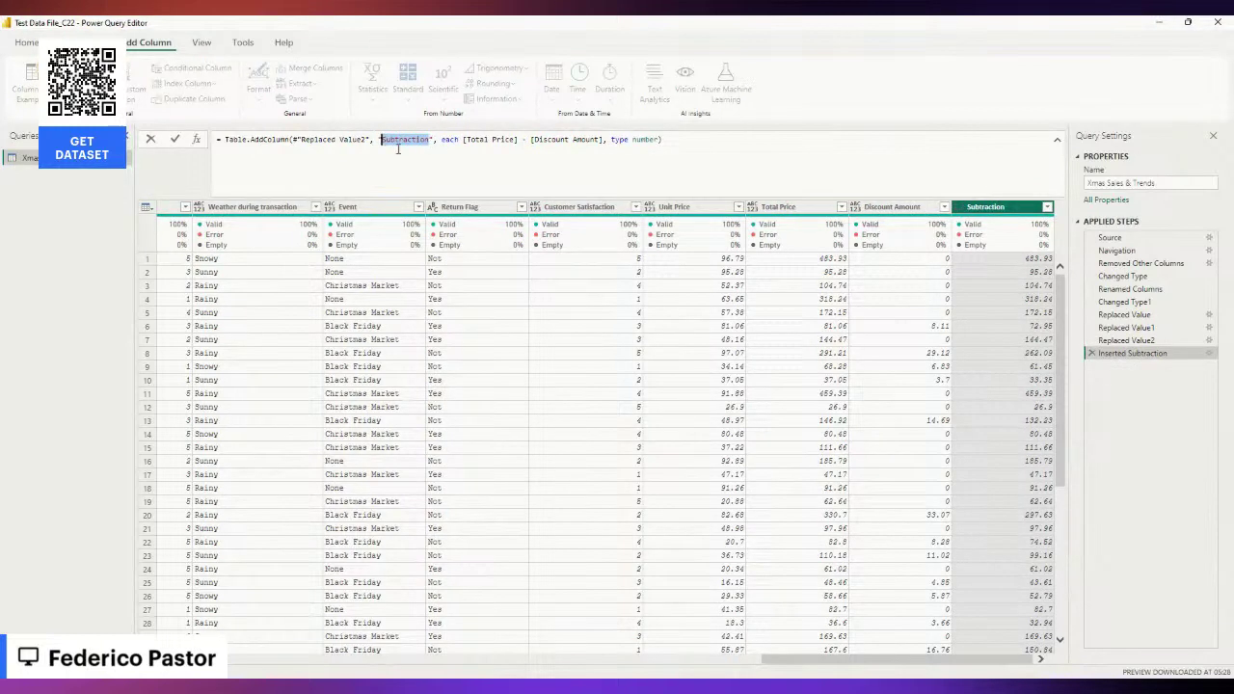
text(Amount to P)
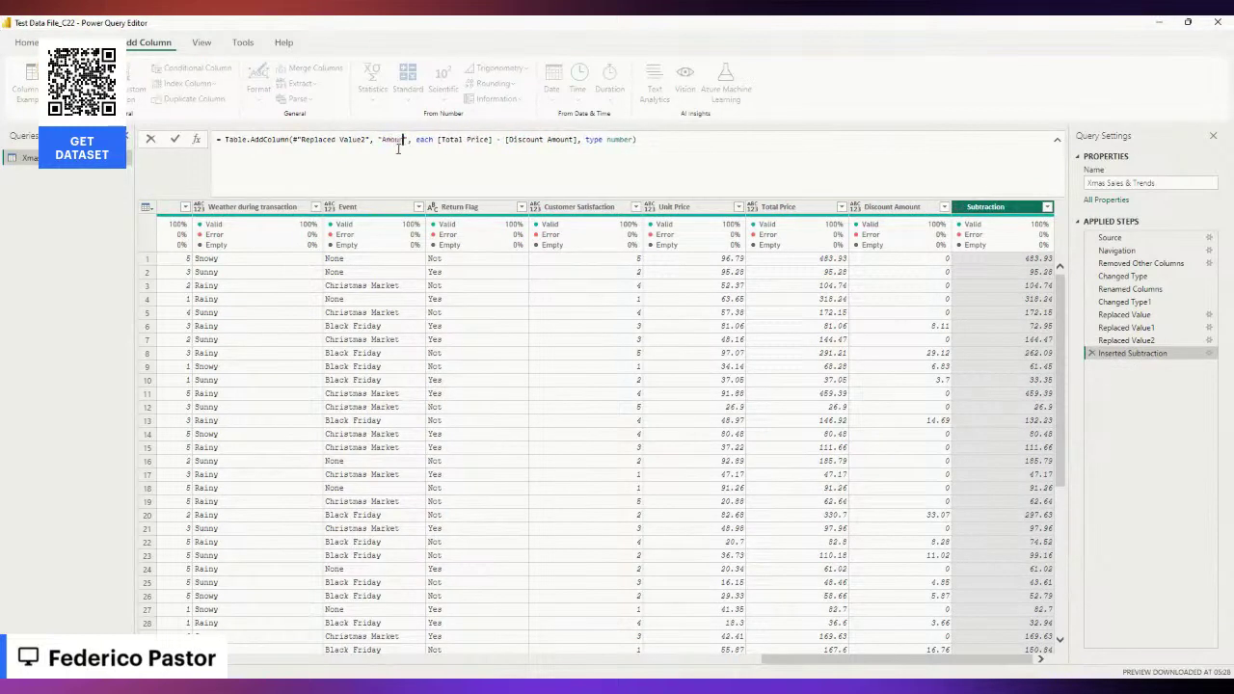
text(ay)
key(Return)
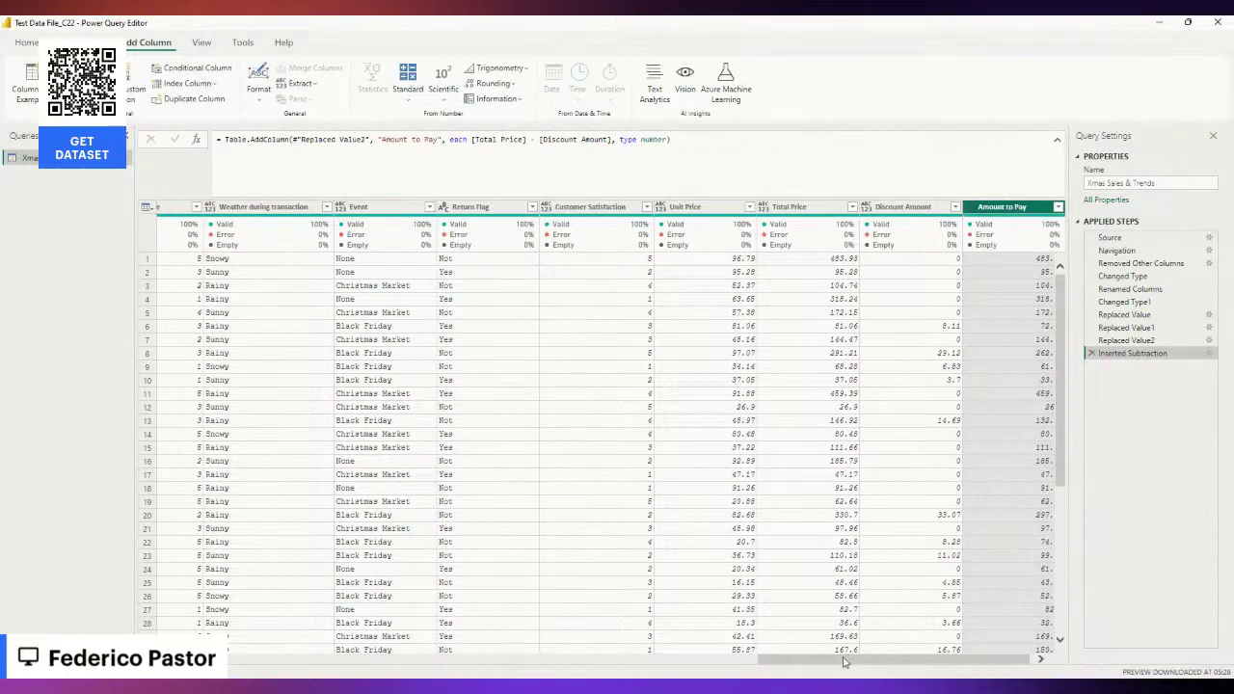
Select every column in the table with Ctrl+A.
drag(853, 659, 857, 659)
click(225, 260)
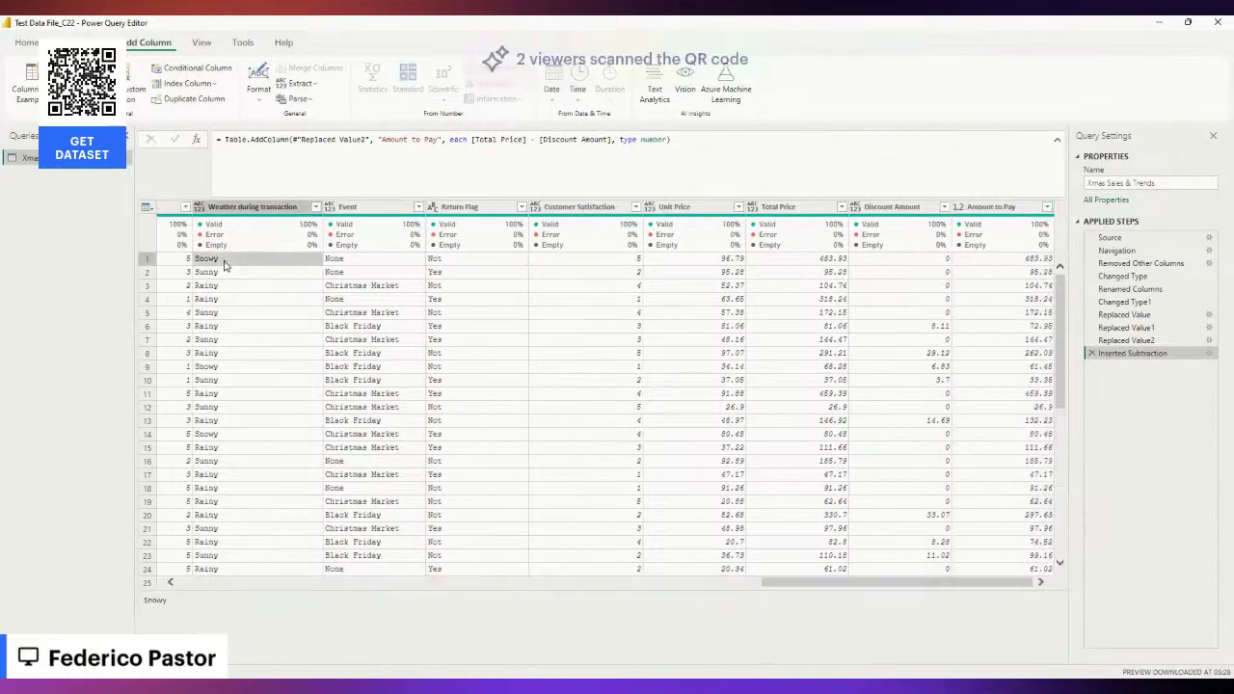
key(ctrl+a)
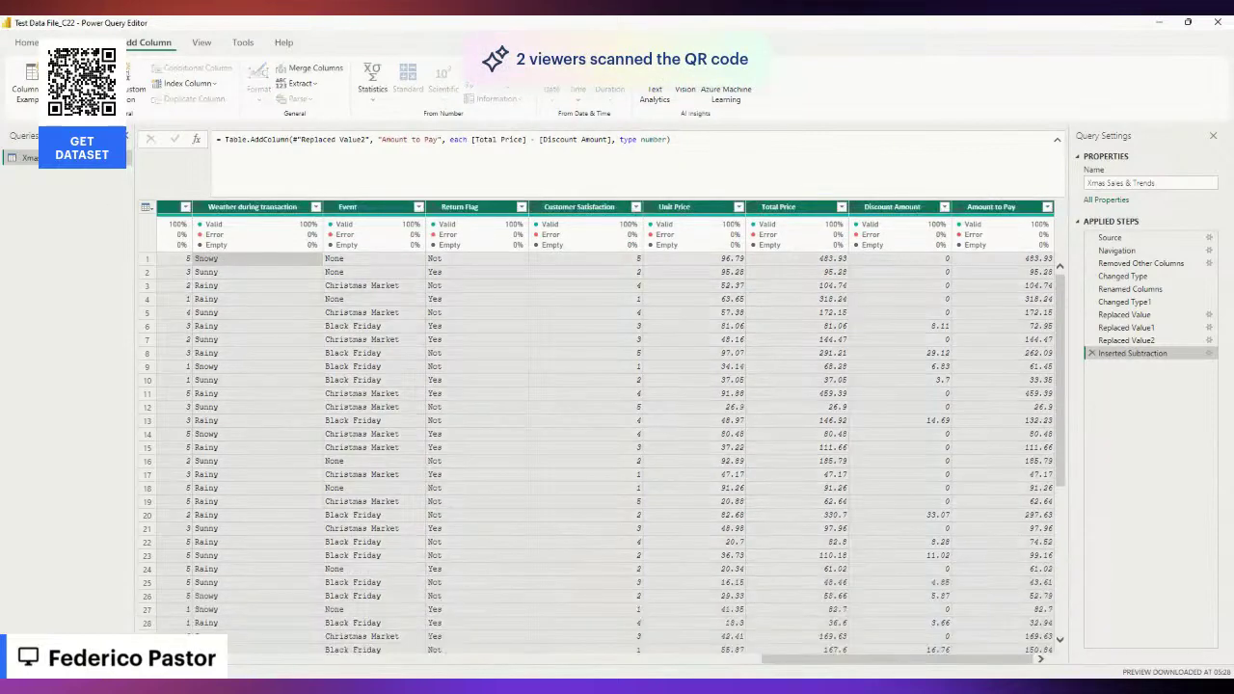
click(84, 42)
click(206, 82)
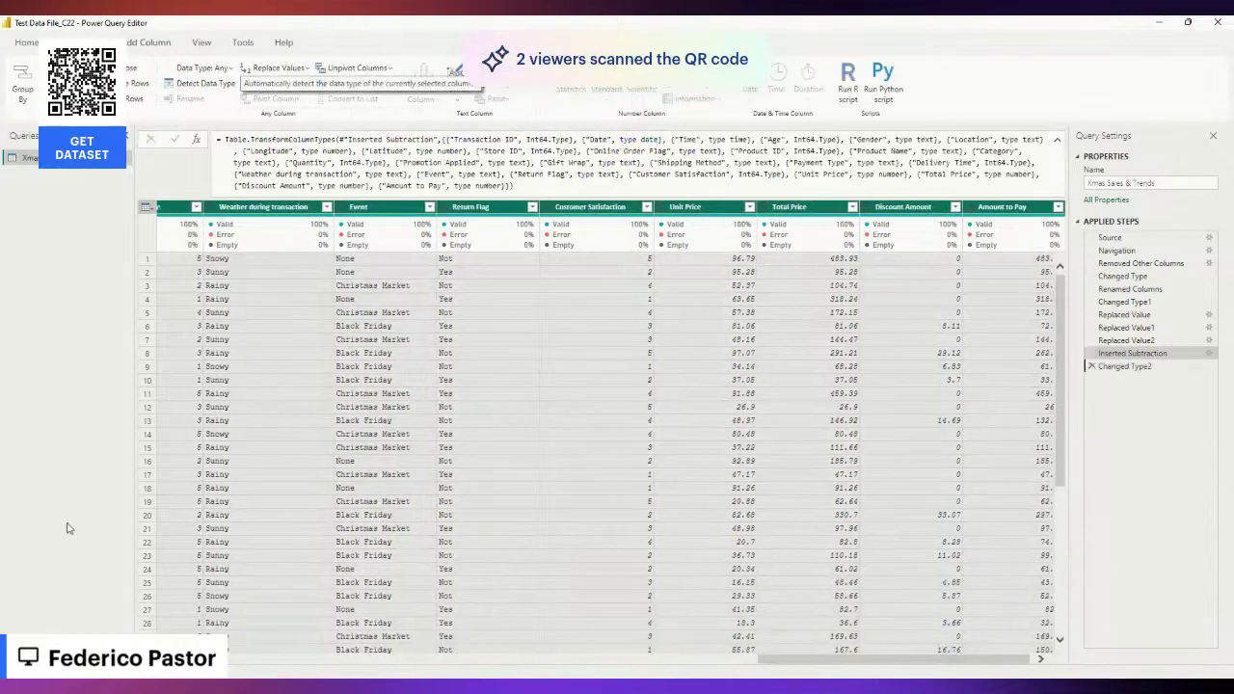
drag(824, 666, 193, 663)
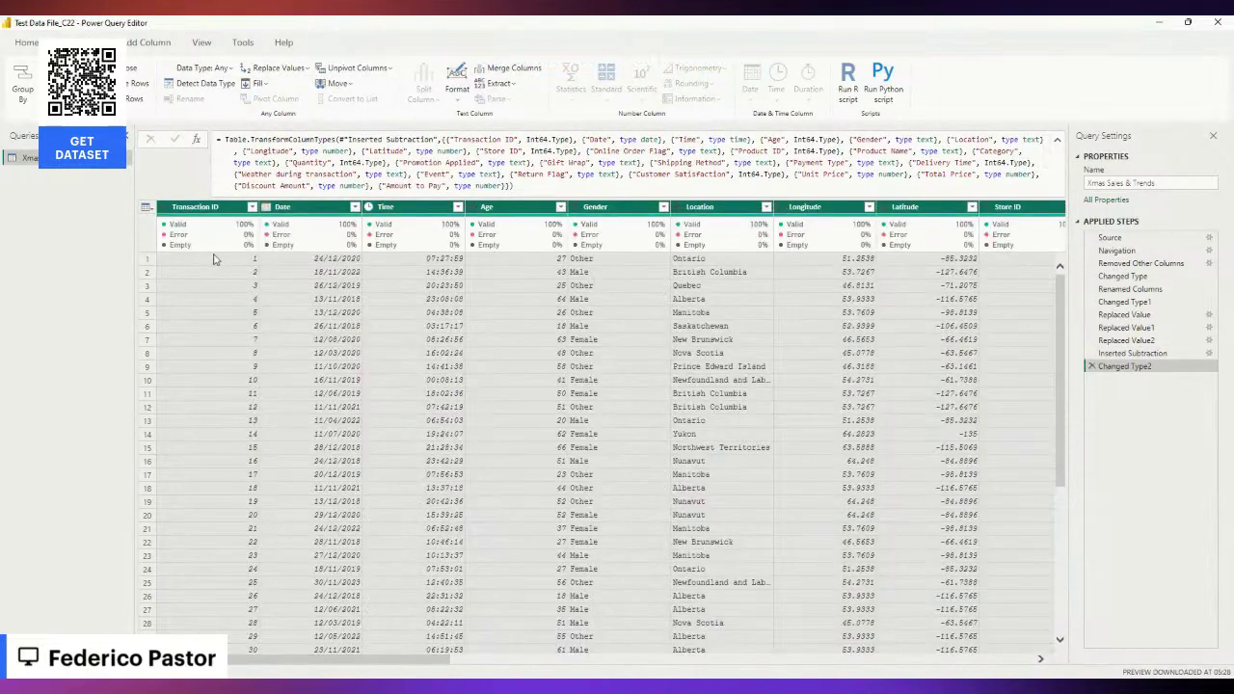
click(216, 260)
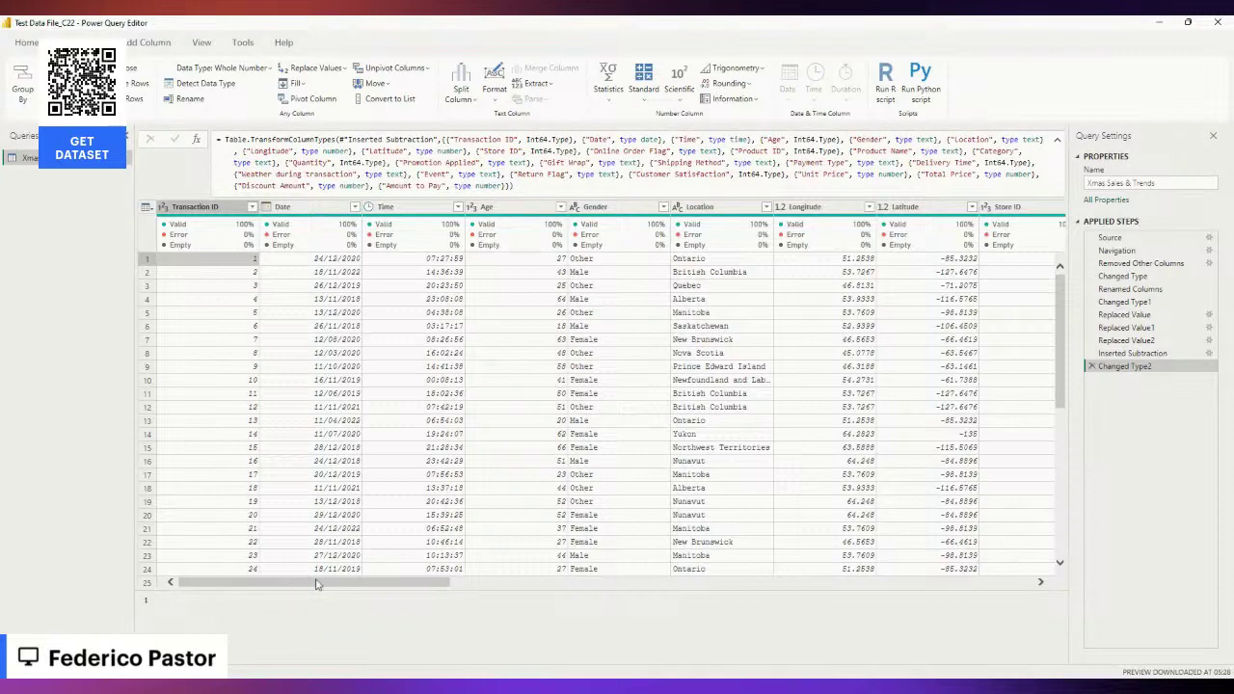
drag(387, 582, 1037, 582)
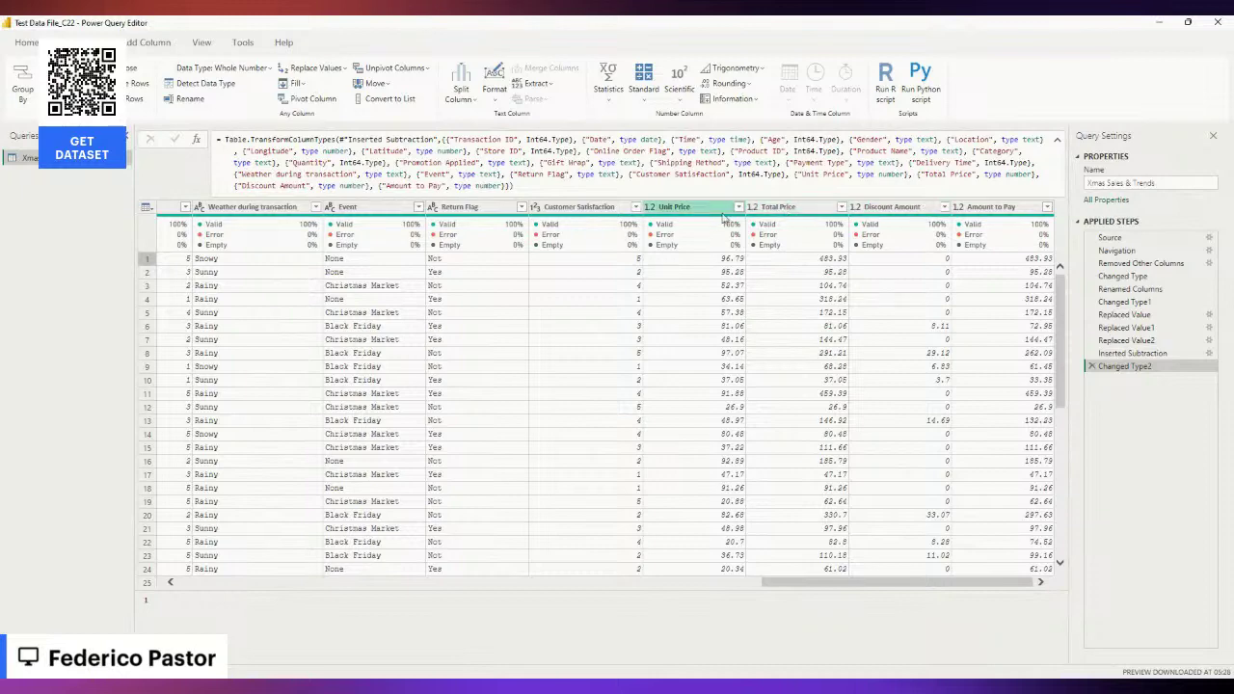
drag(813, 585, 125, 578)
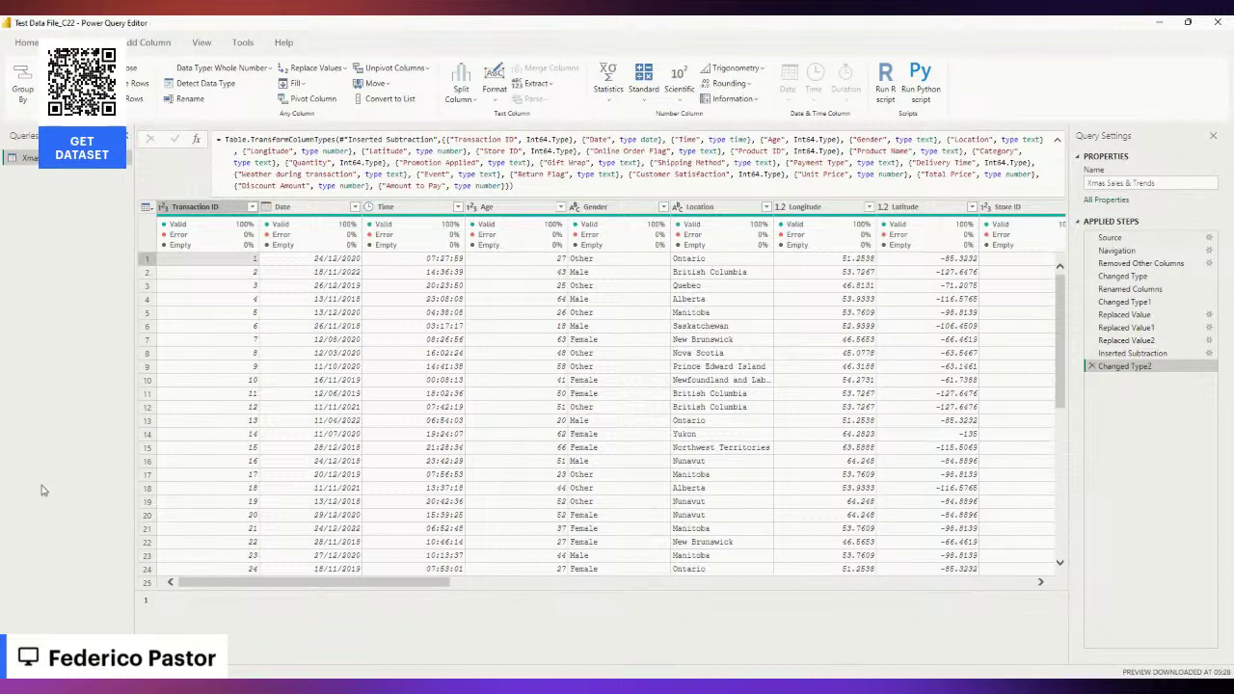
drag(340, 584, 192, 571)
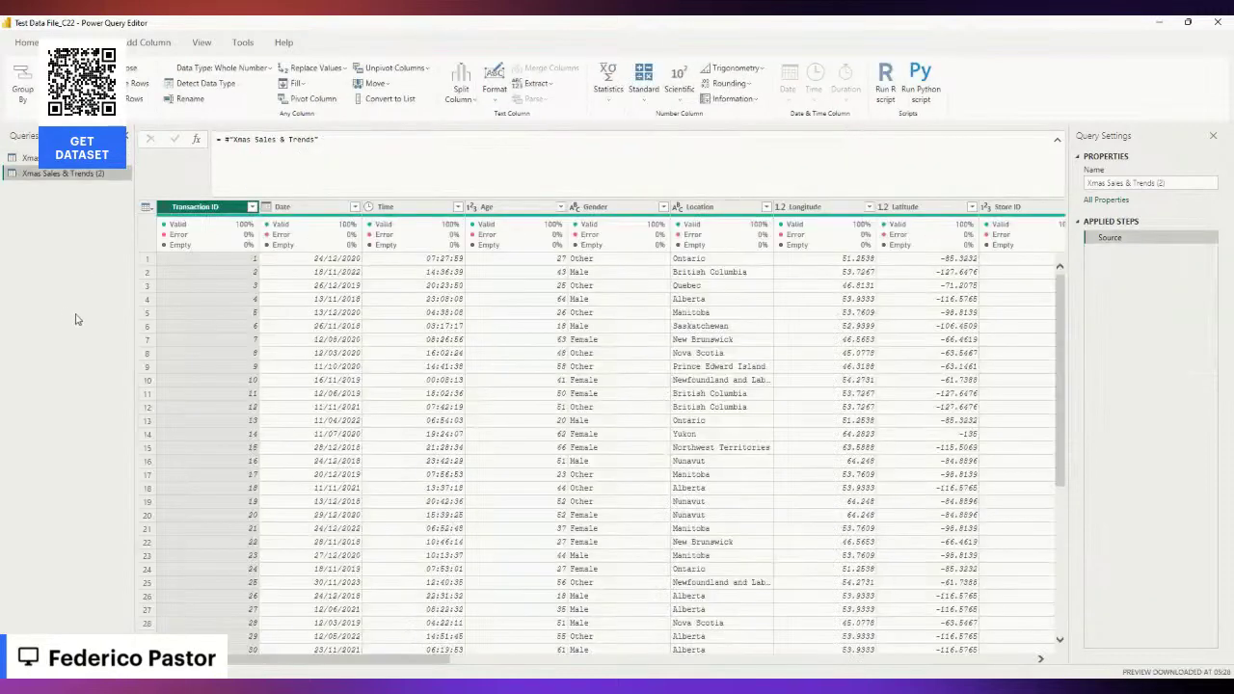
Rename the Xmas Sales & Trends (2) query to Location.
double_click(71, 174)
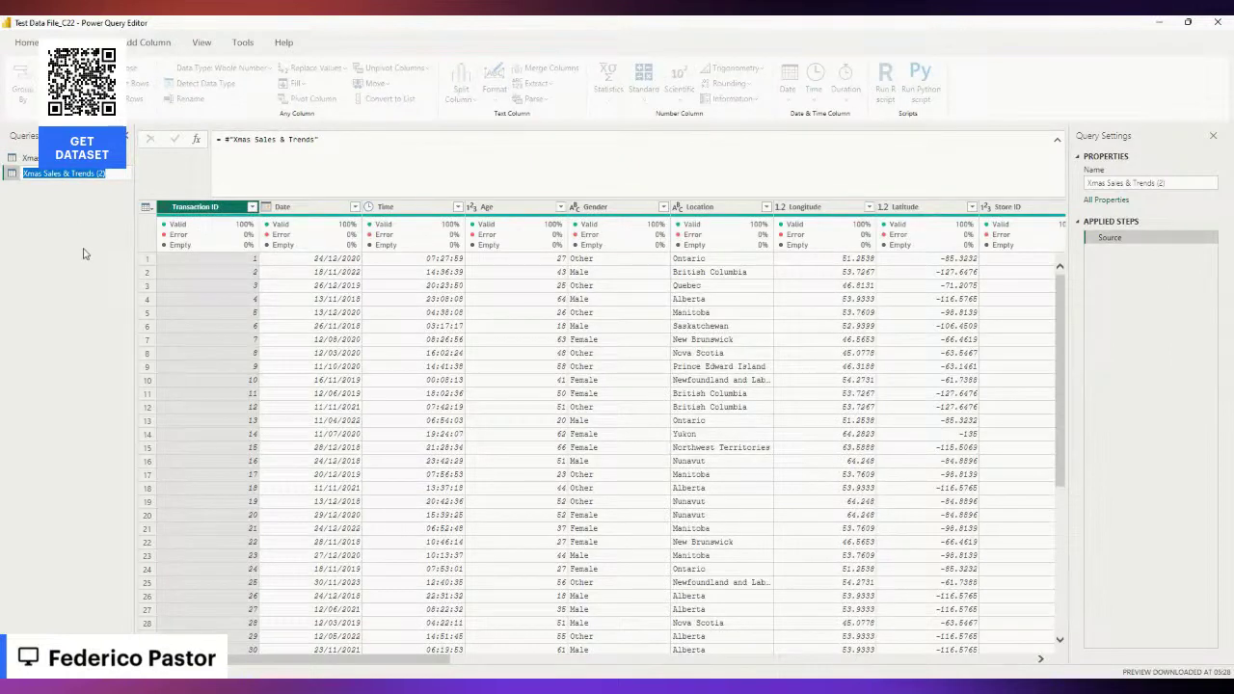
text(Lo)
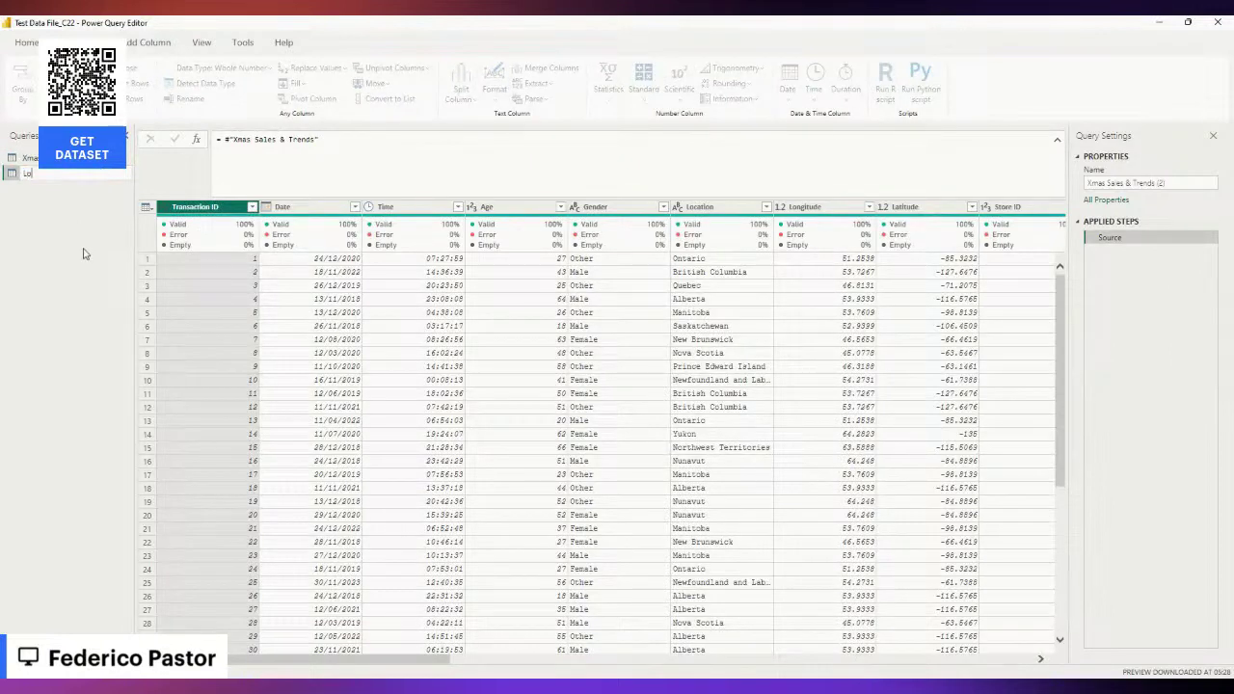
key(Return)
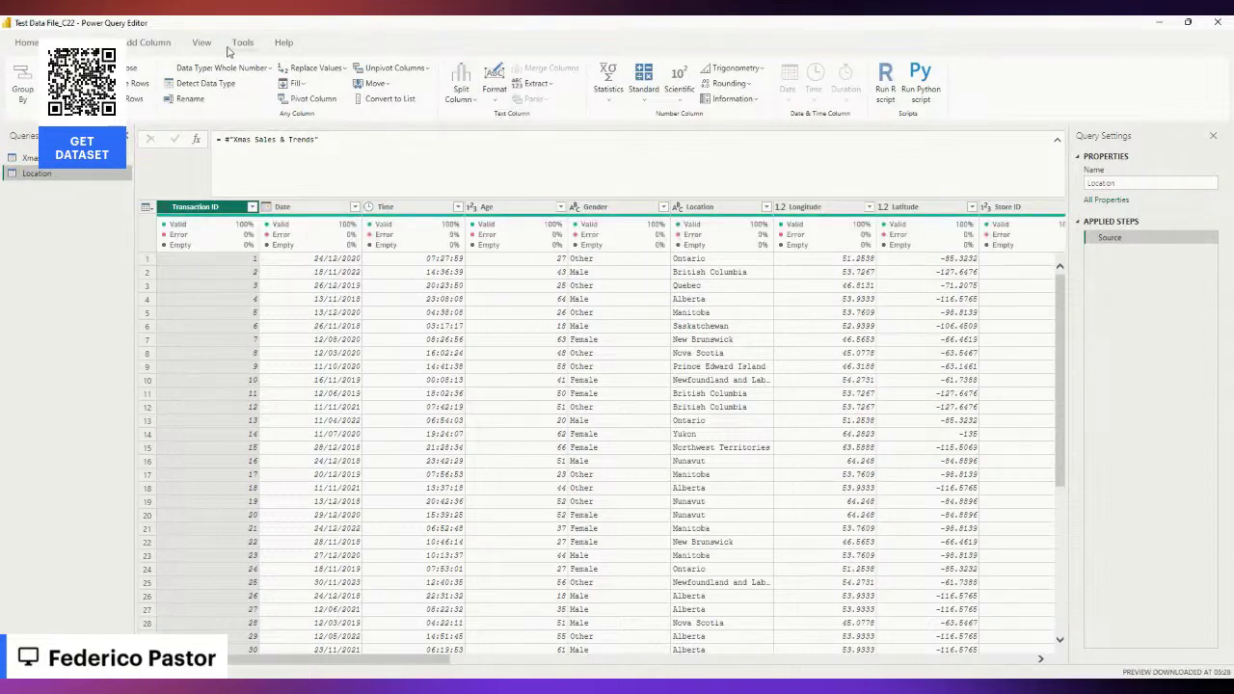
click(26, 42)
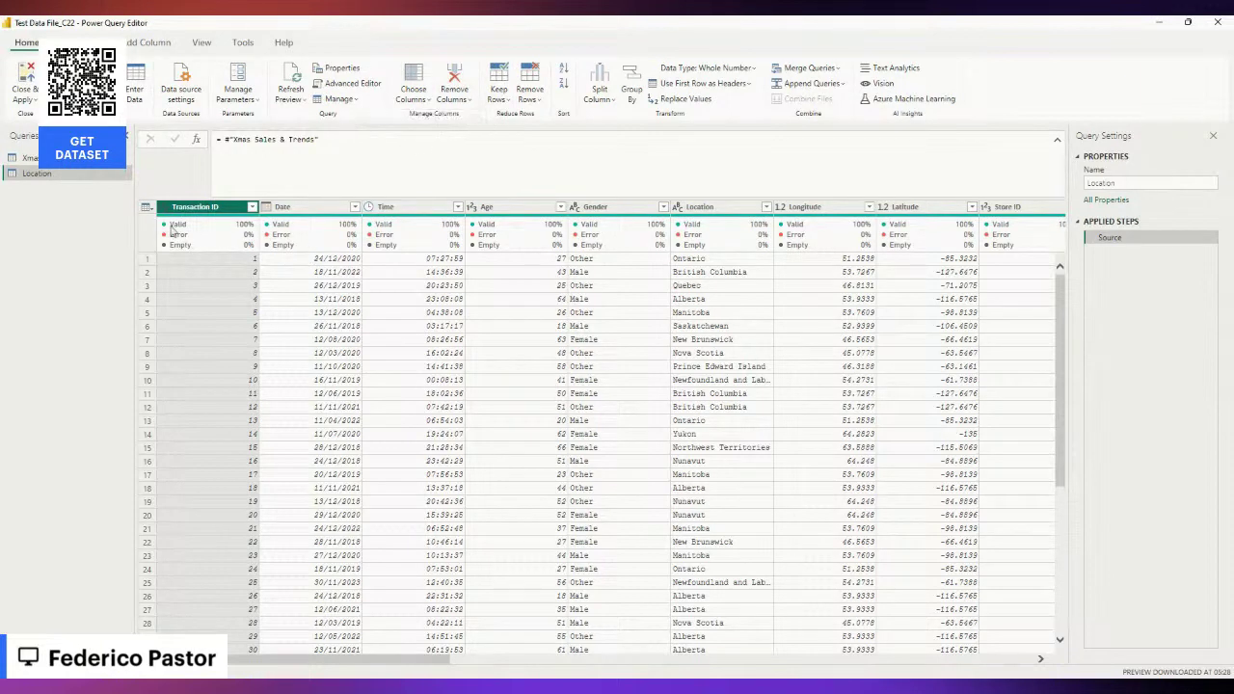
Sort the Location column's provinces alphabetically from A to Z.
click(726, 208)
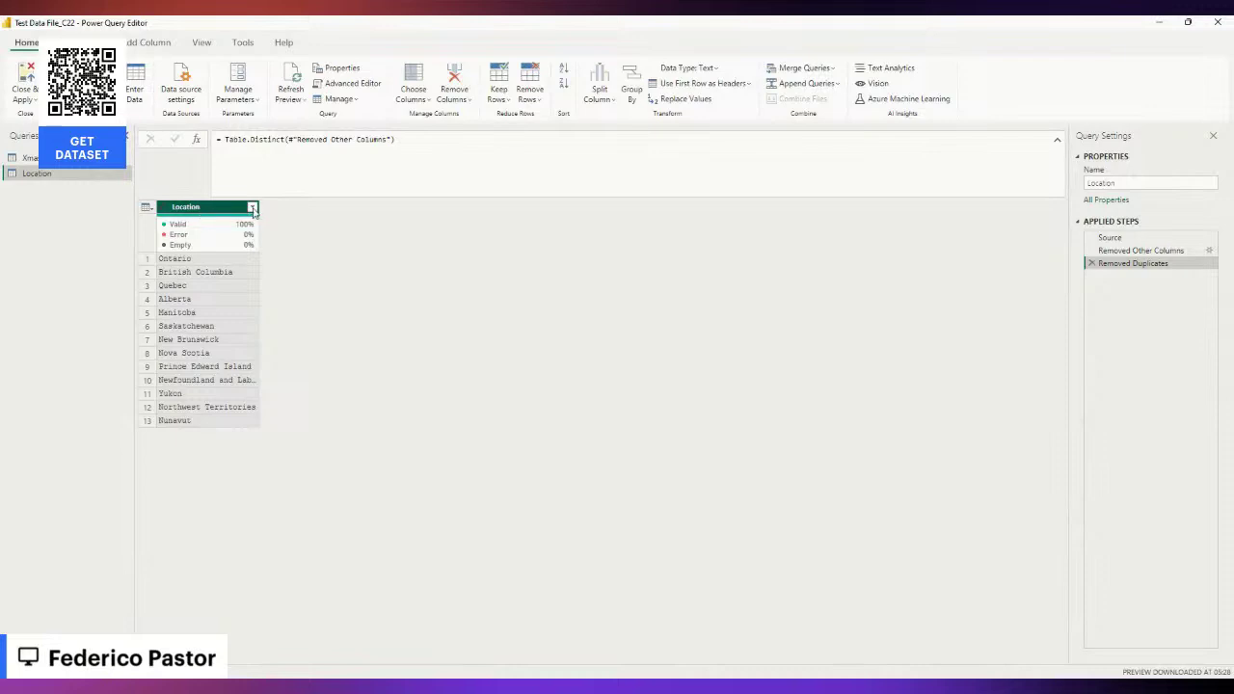
click(252, 209)
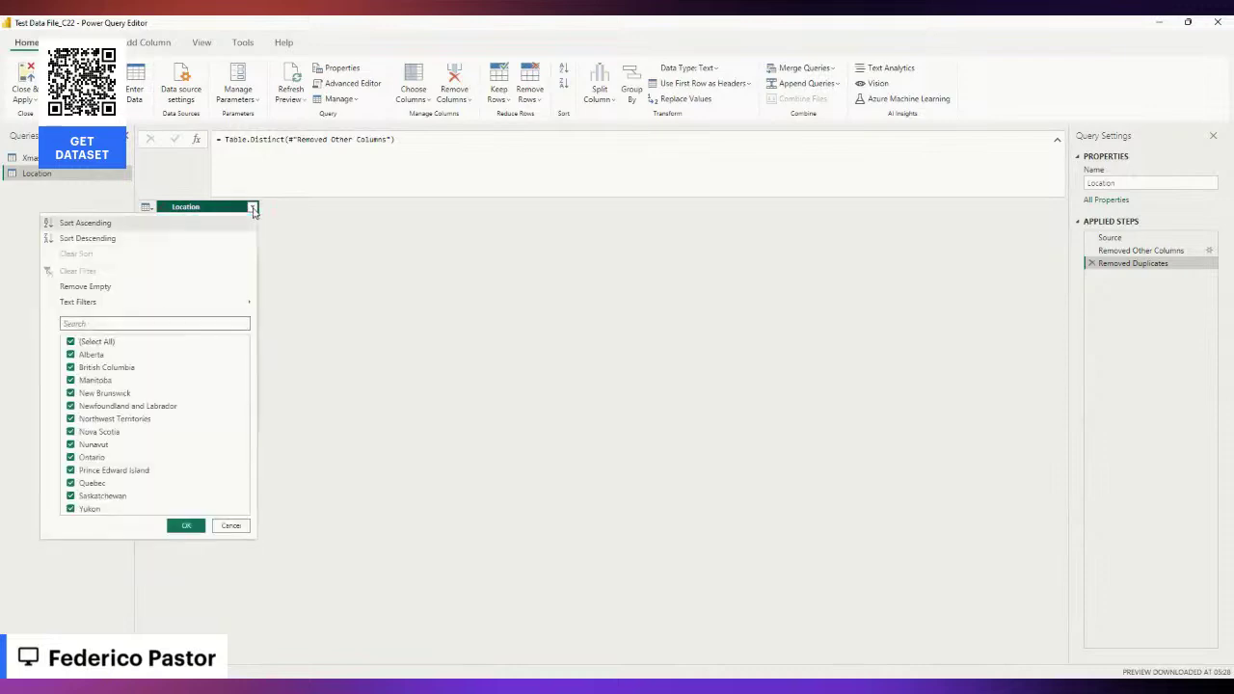
click(106, 223)
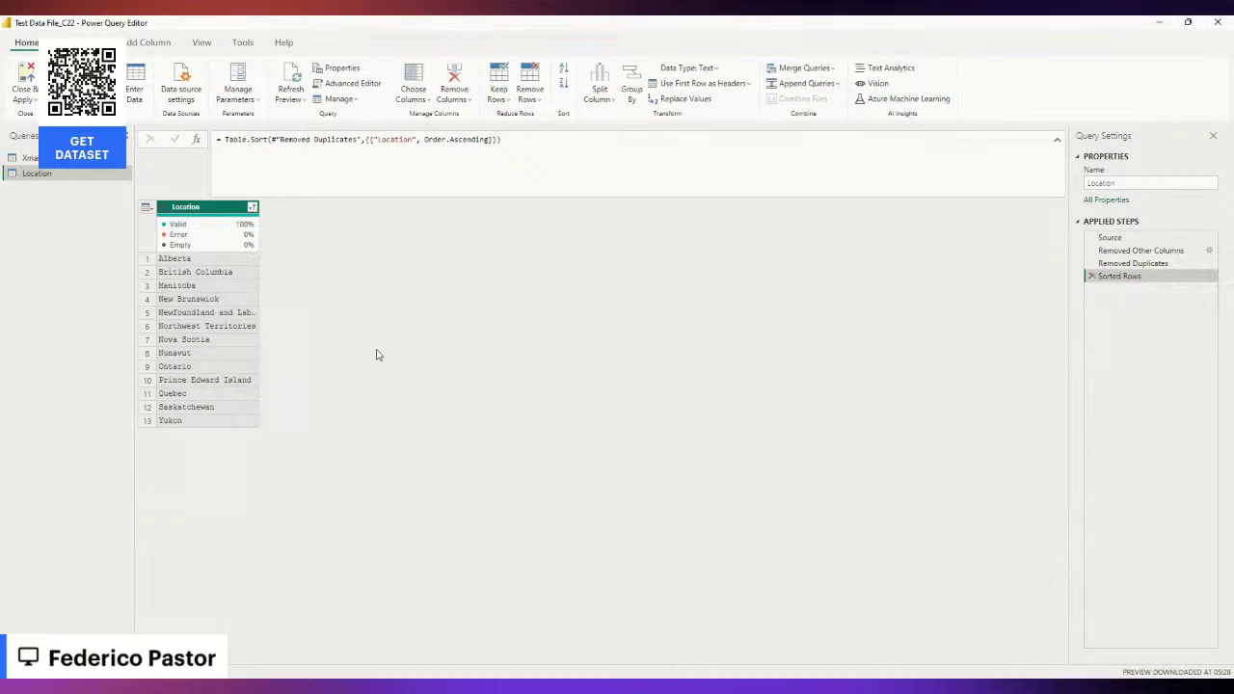
click(24, 158)
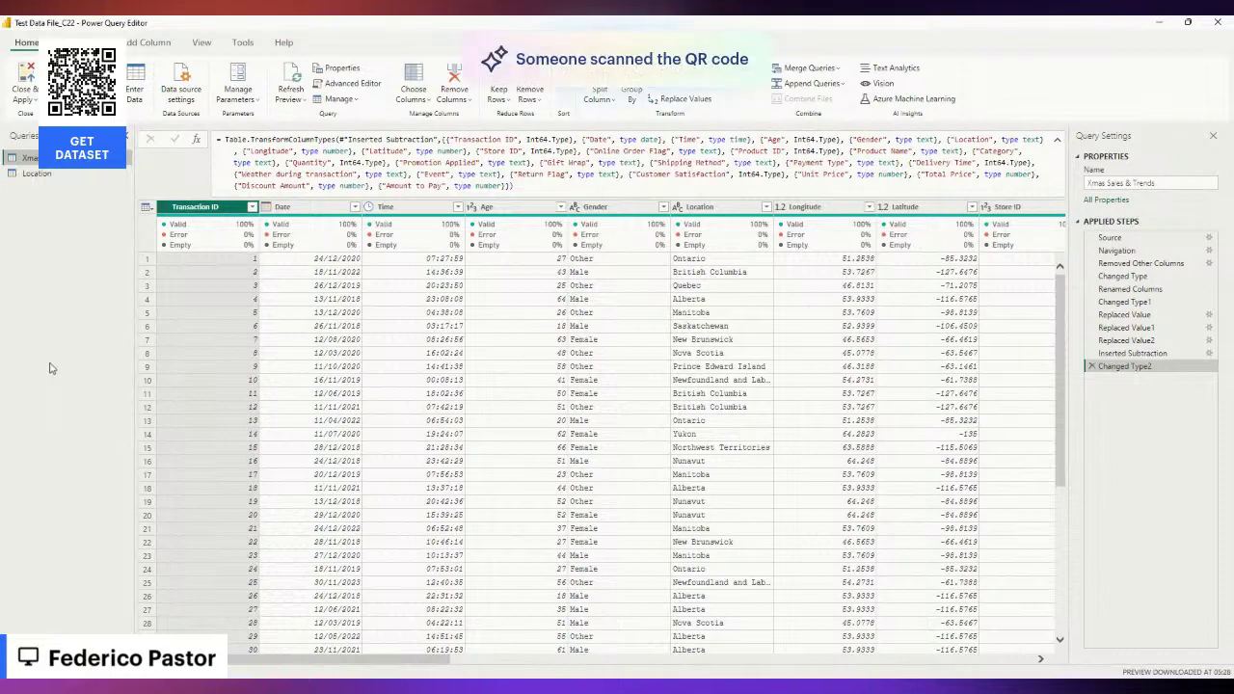
Load the Location query with Close & Apply and switch to Model view.
click(35, 173)
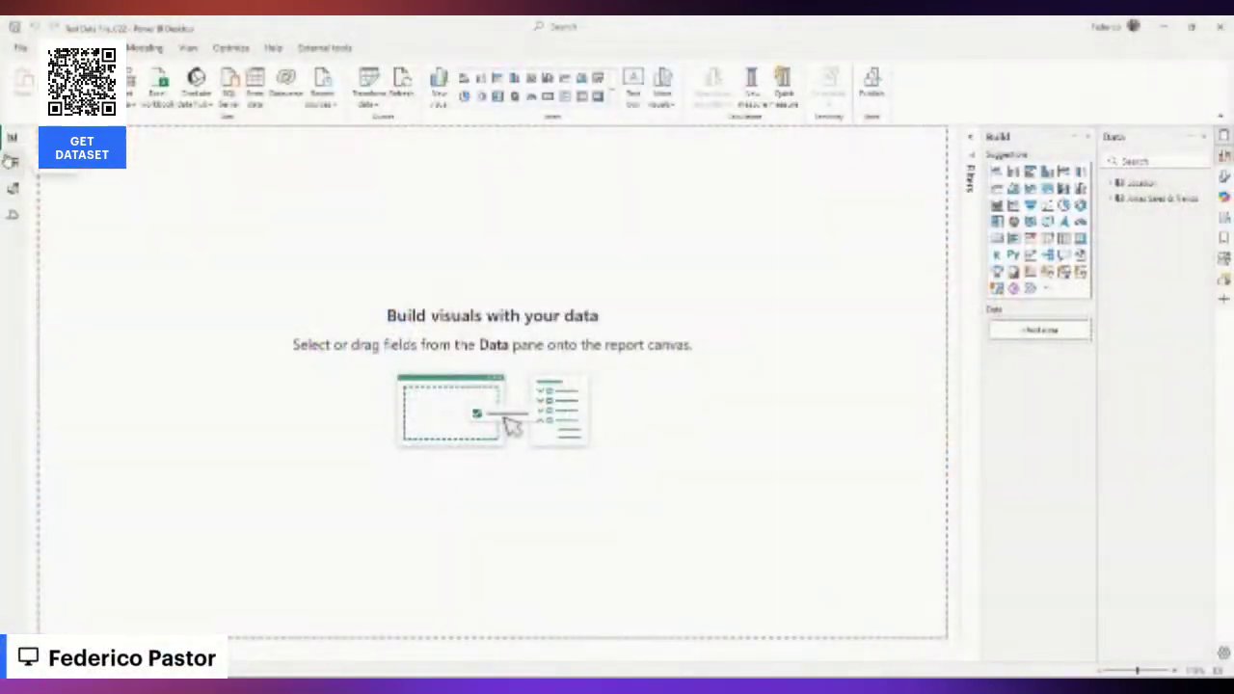
click(14, 189)
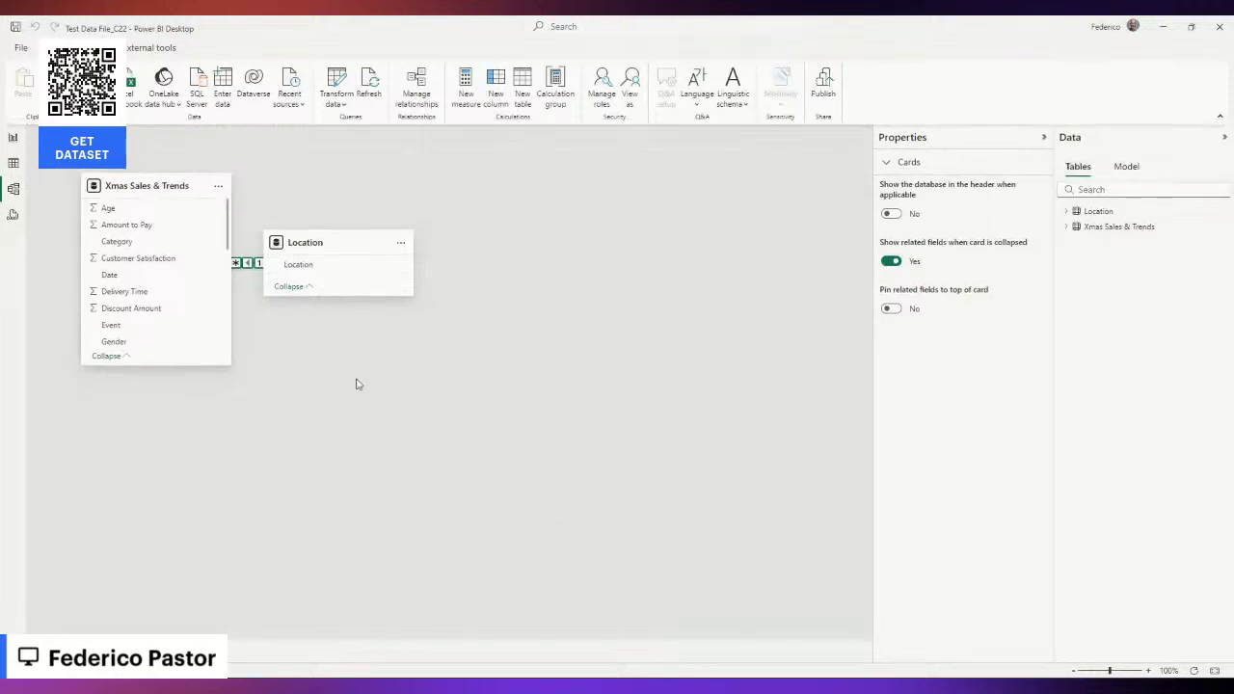
Place Location above Xmas Sales & Trends and check their one-to-many Location relationship.
drag(190, 187, 433, 372)
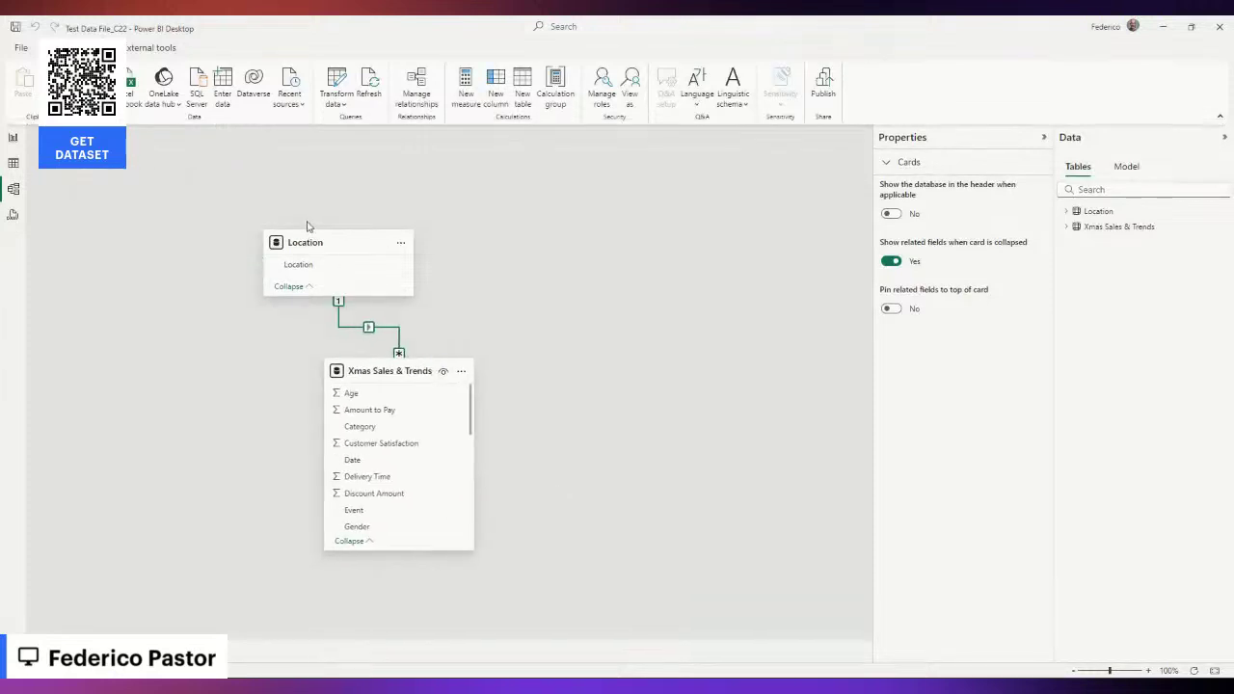
drag(310, 247, 242, 187)
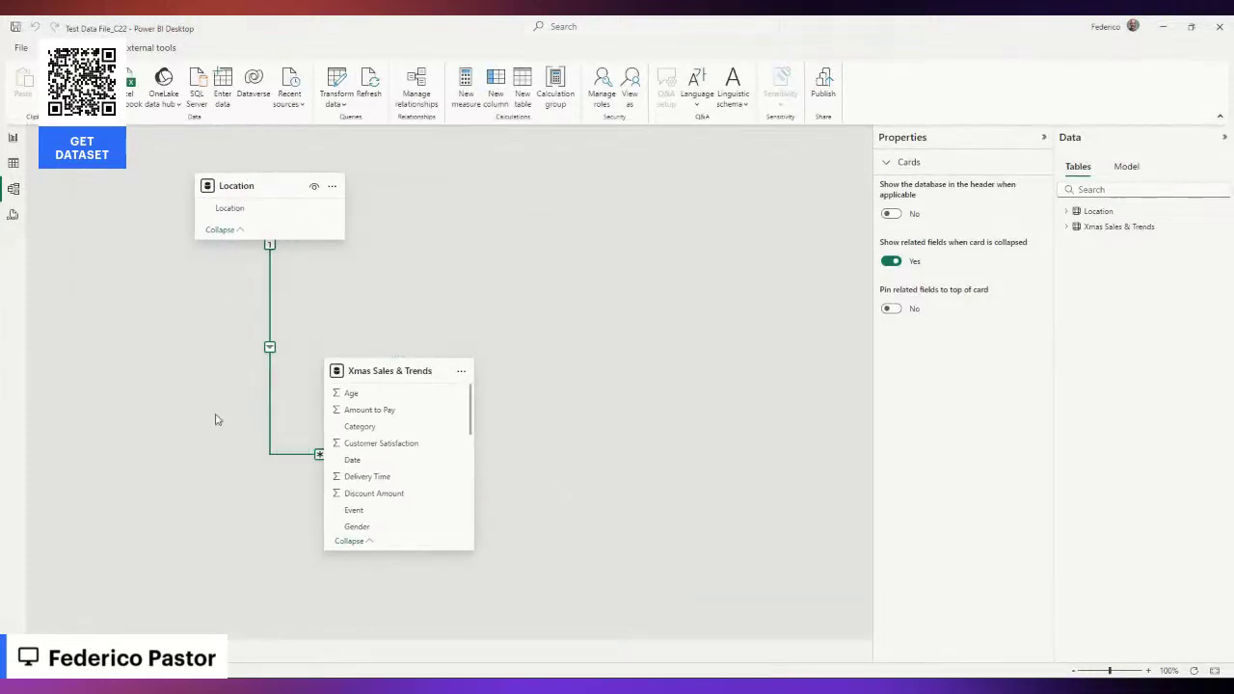
mouse_move(405, 362)
drag(405, 362, 421, 332)
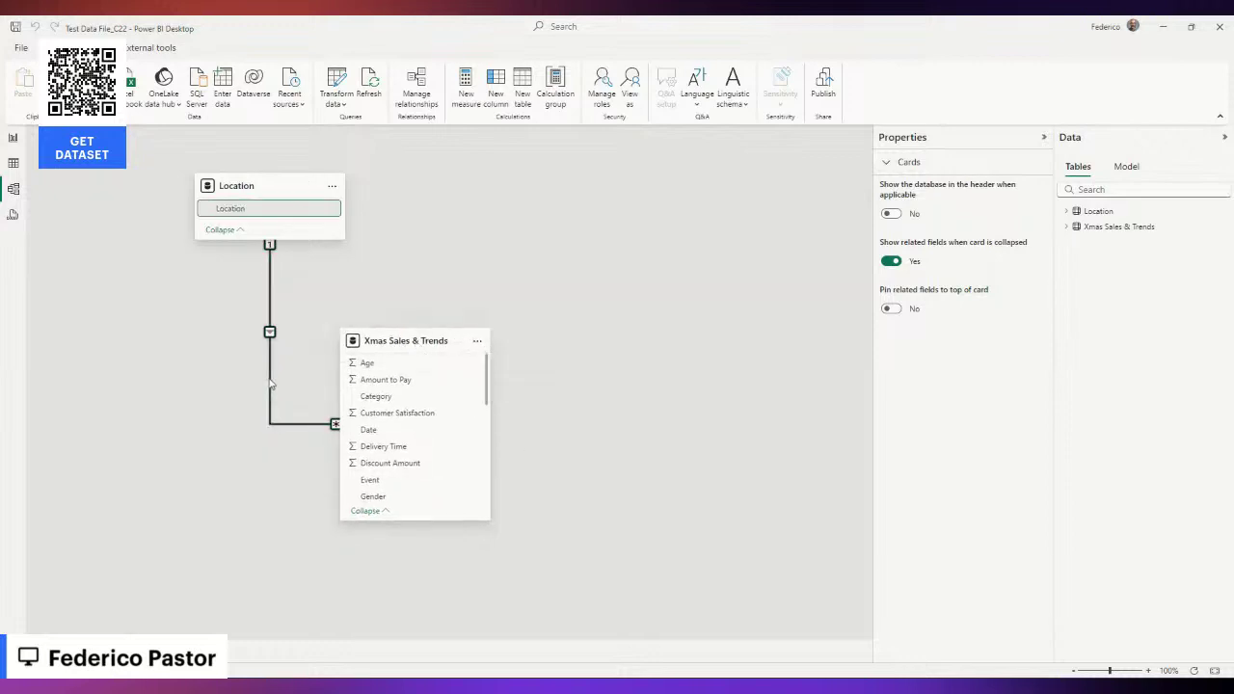
click(270, 382)
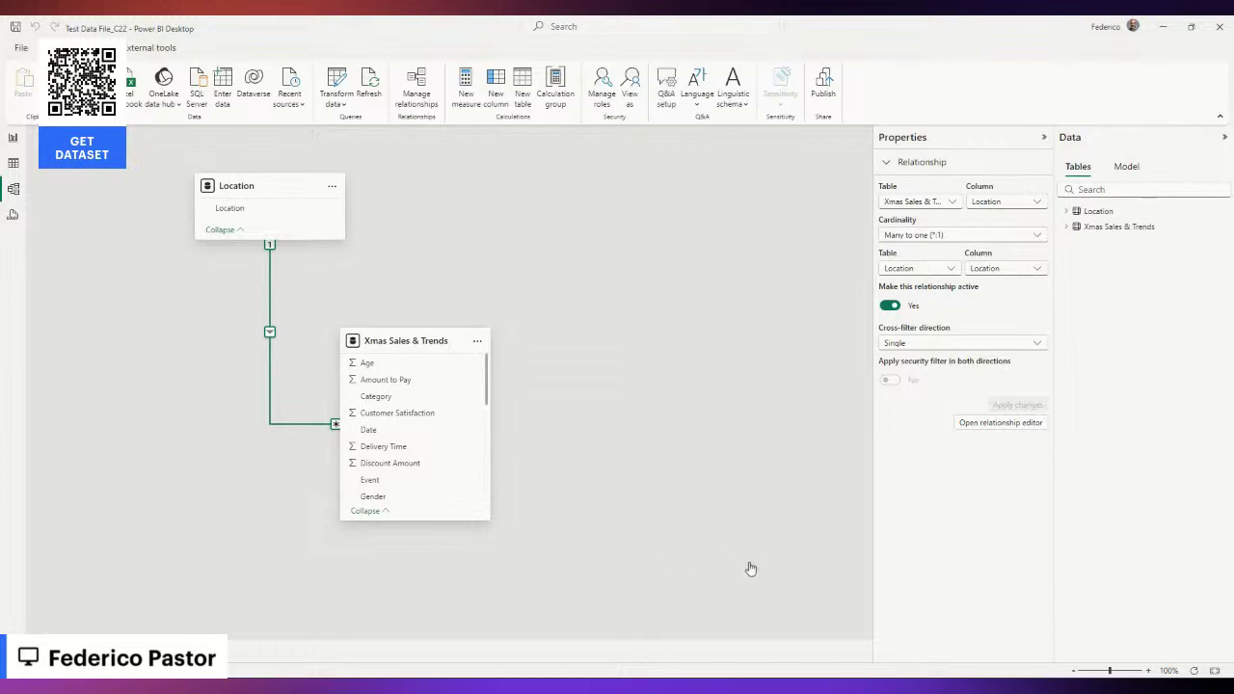
click(214, 493)
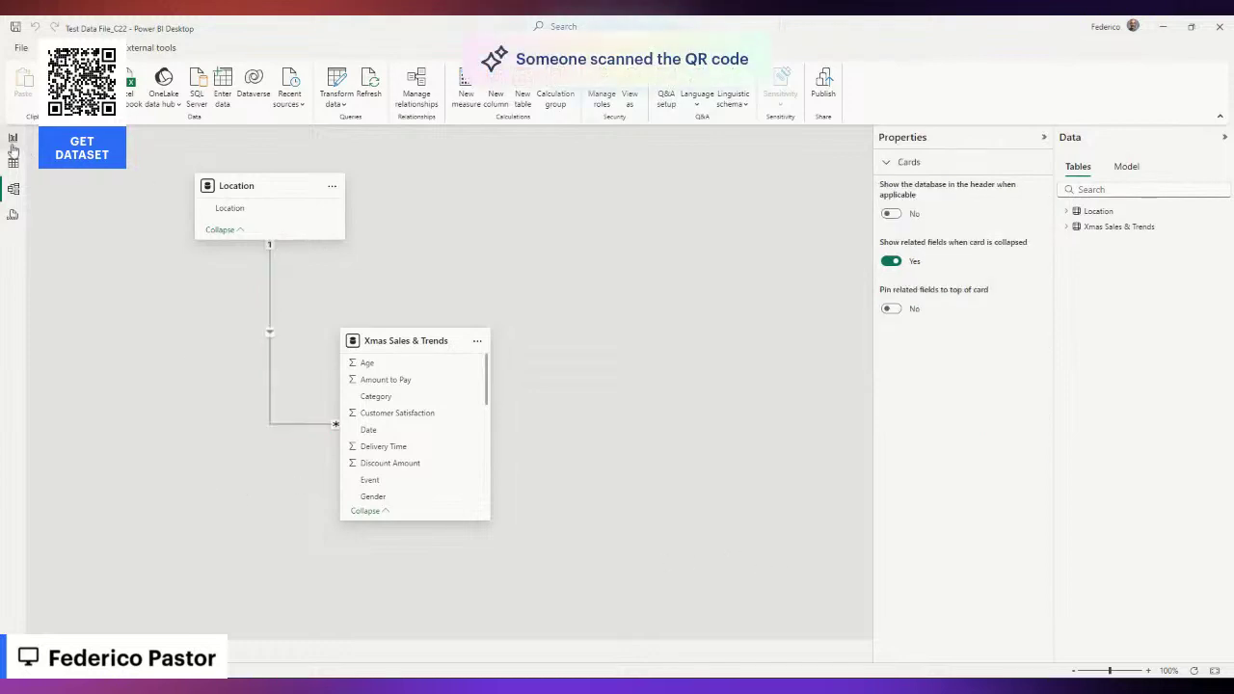
Add a card visual showing the Count of Transaction ID (10.00K) from Xmas Sales & Trends.
click(14, 137)
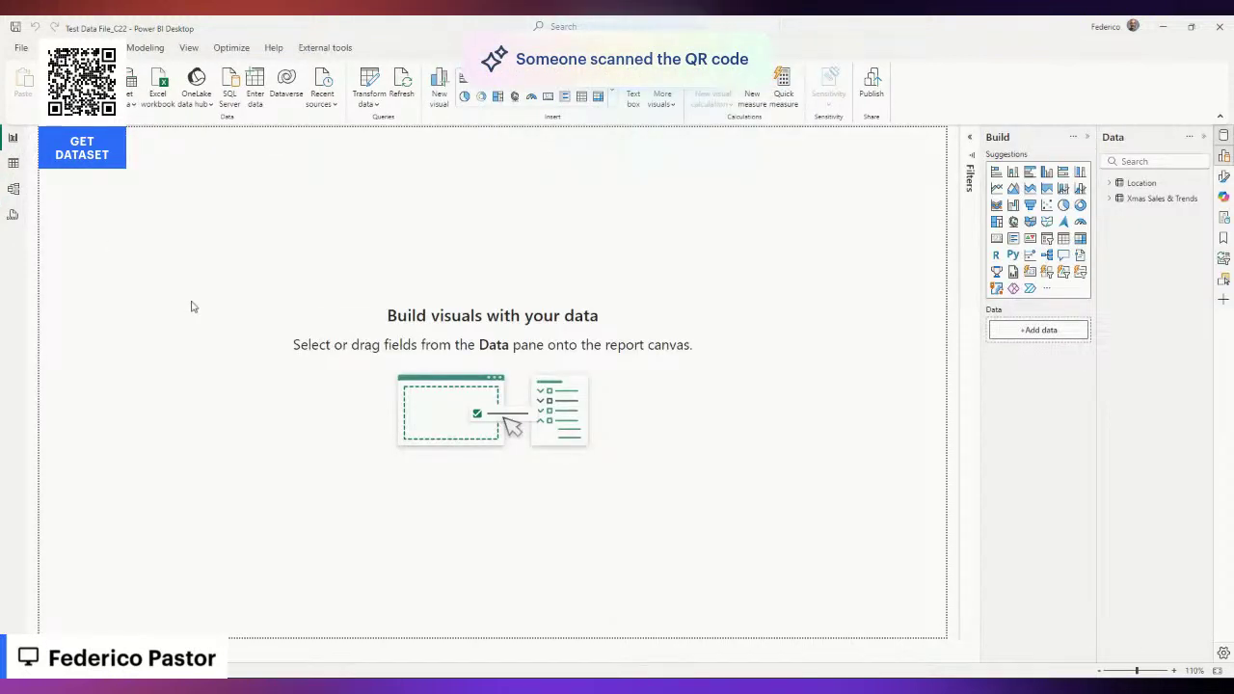
click(1108, 197)
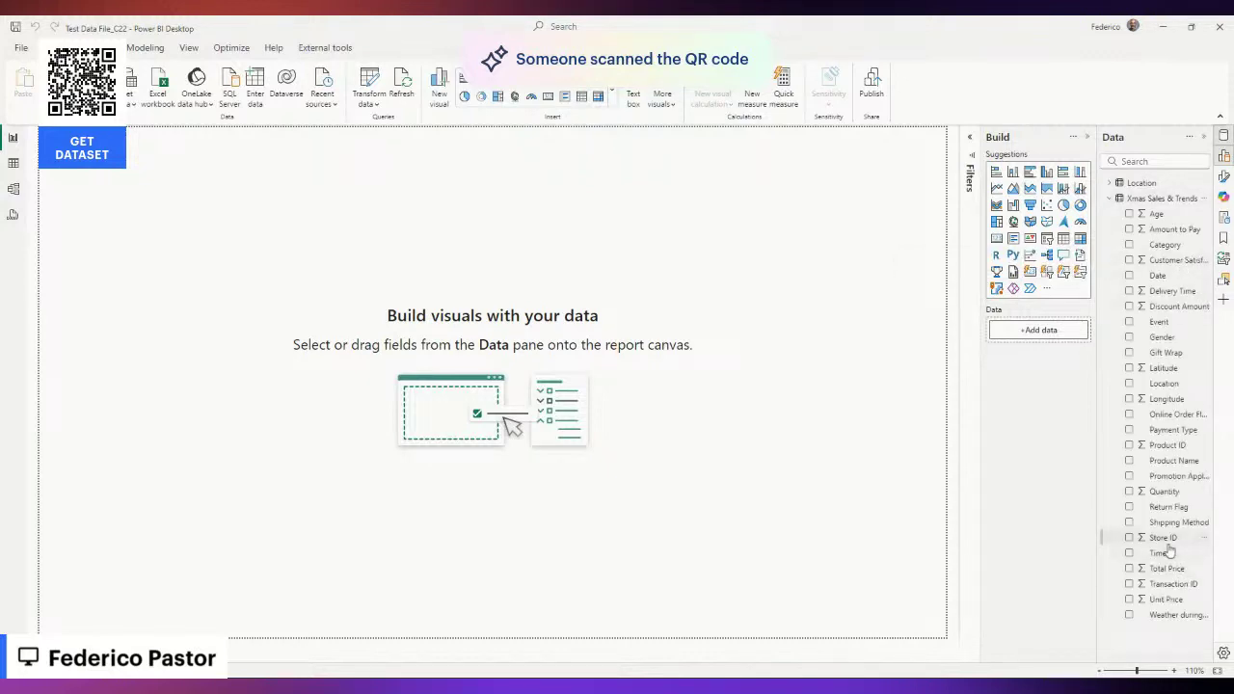
drag(1171, 583, 706, 390)
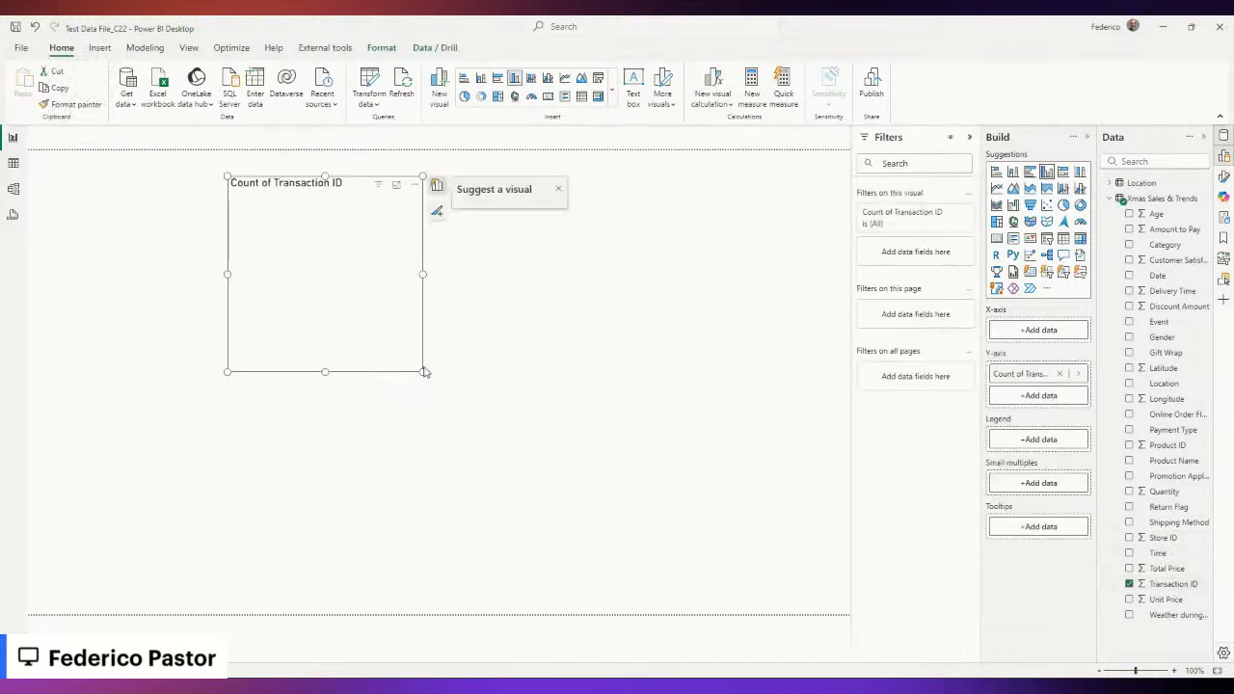
click(547, 97)
right_click(1016, 331)
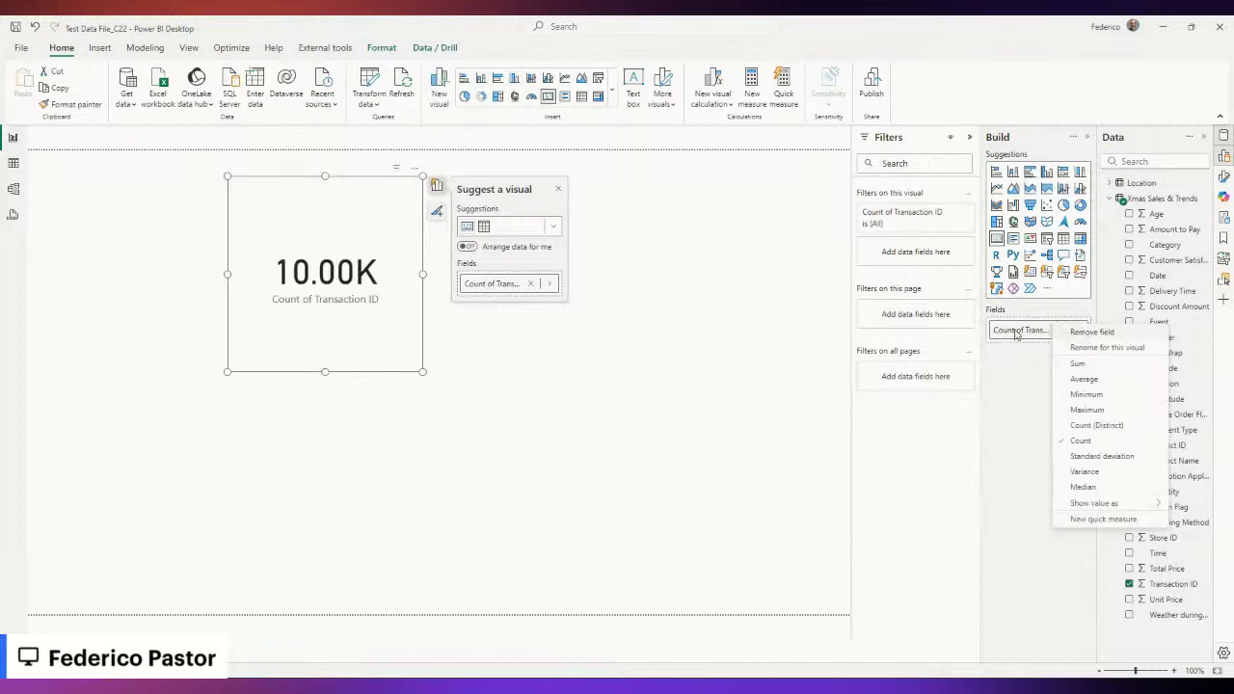
click(586, 542)
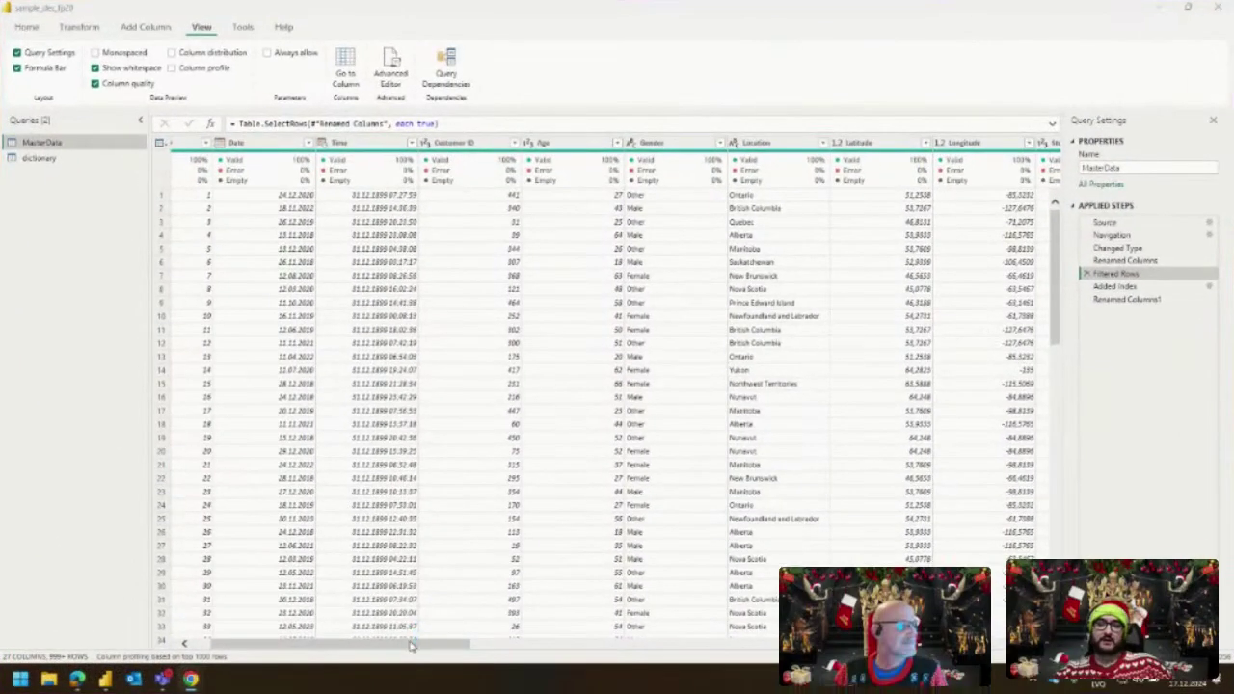
Change the Online Order Flag column's data type to Text, inserting the type-change step.
drag(337, 577, 455, 574)
drag(557, 637, 565, 637)
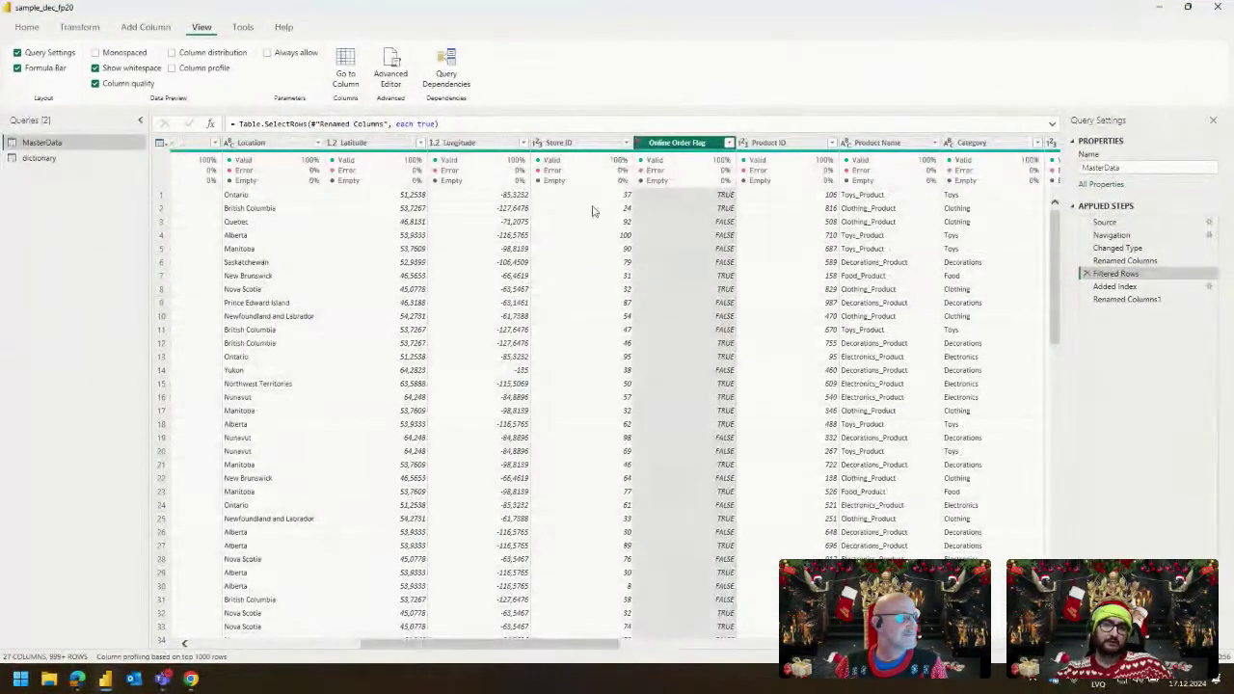
click(641, 147)
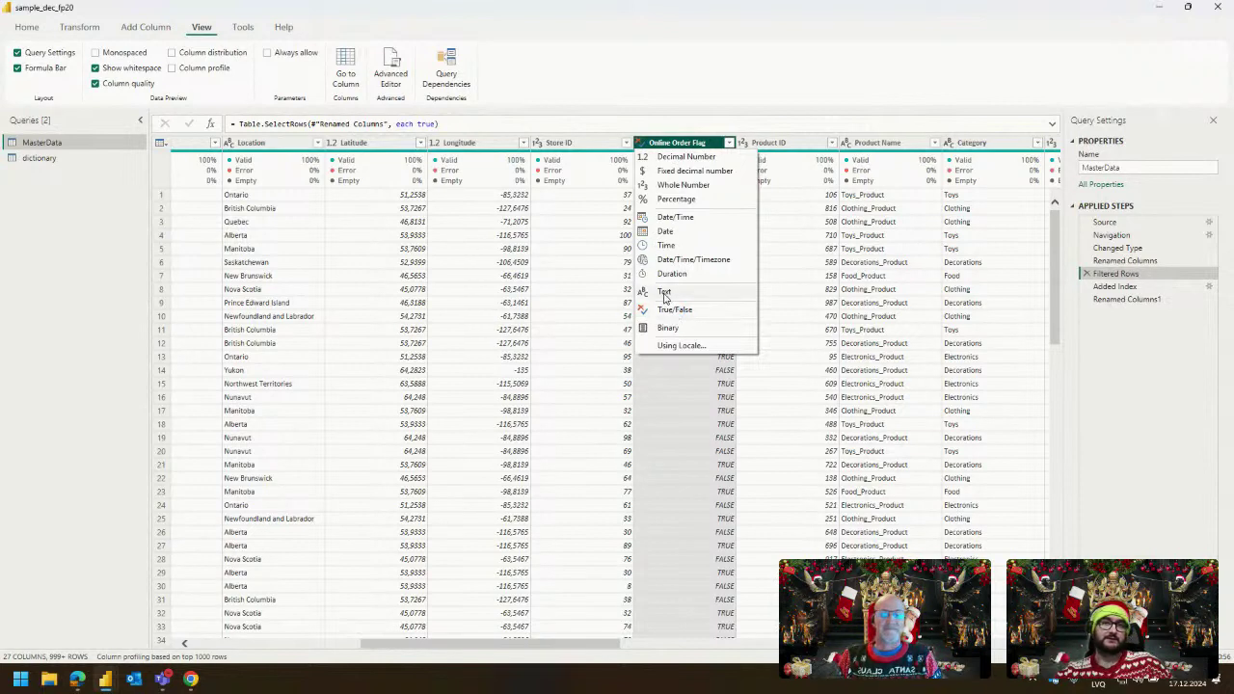
click(664, 293)
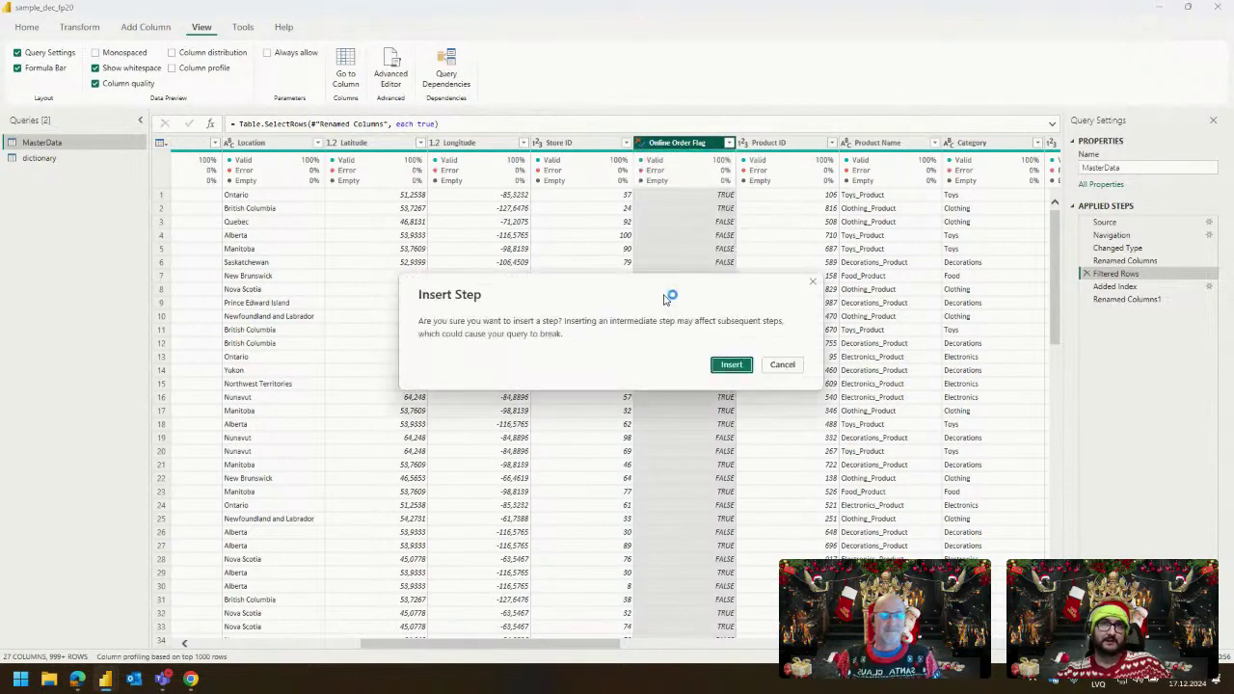
click(730, 365)
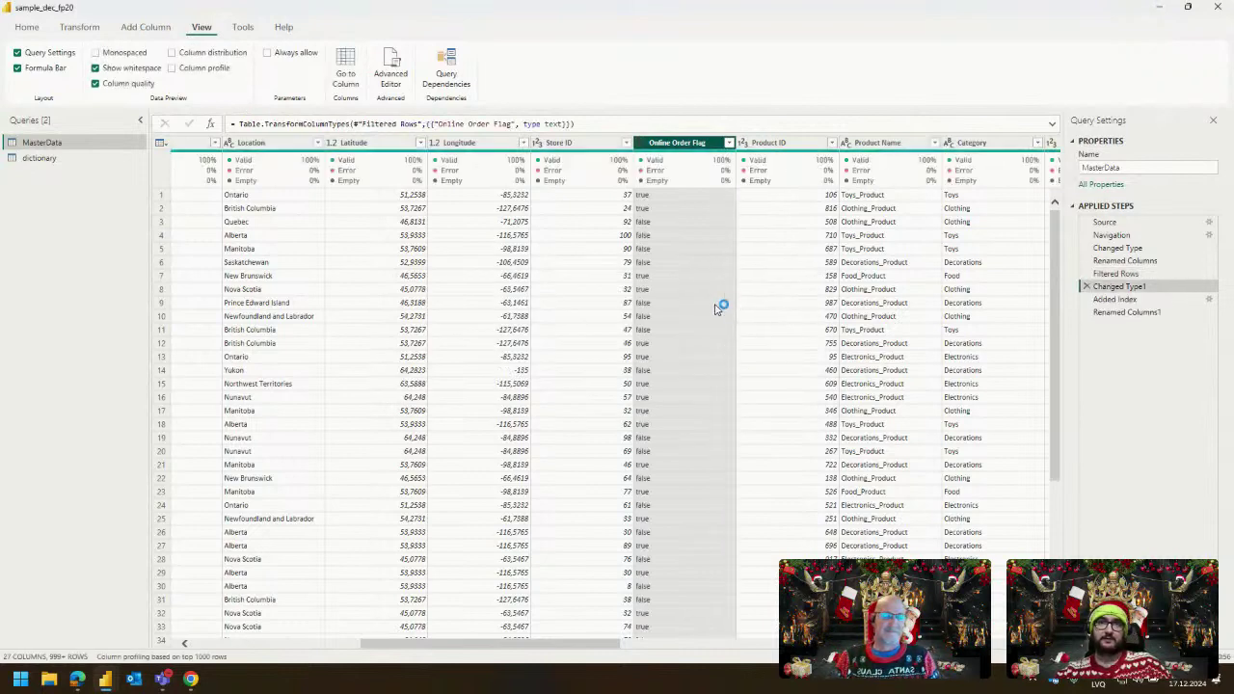
Replace 'true' with 'yes' in Online Order Flag, then cancel a second replacement.
right_click(679, 263)
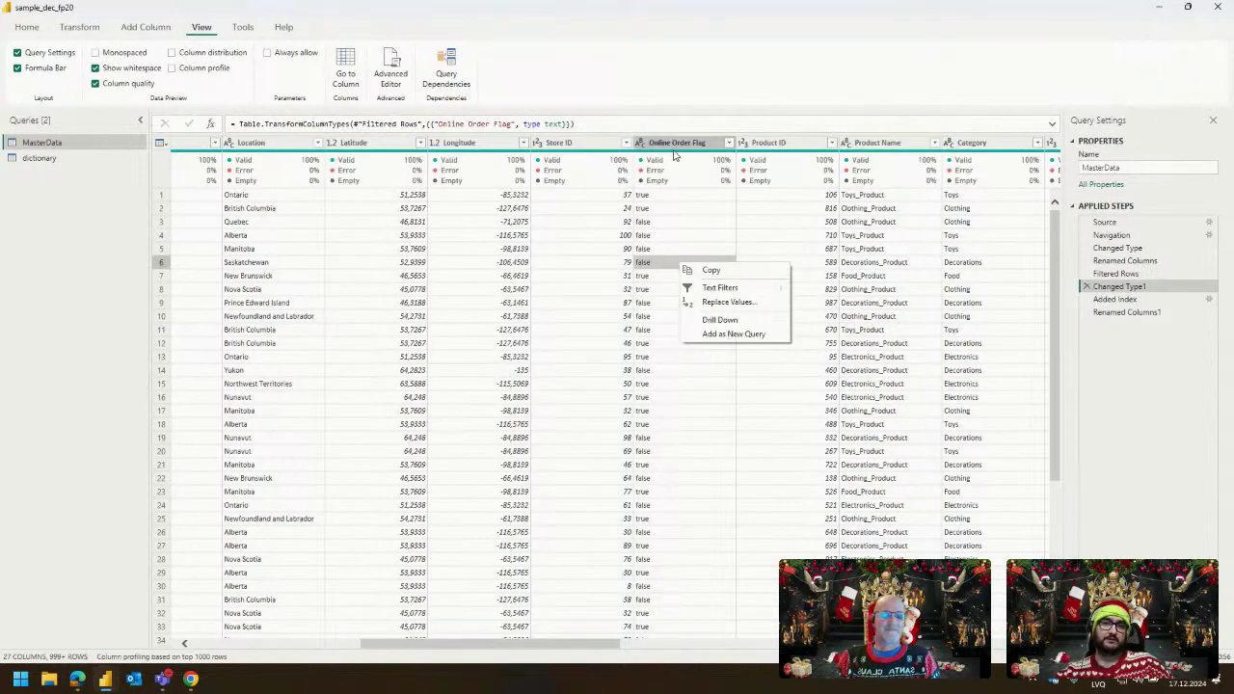
right_click(675, 152)
click(730, 303)
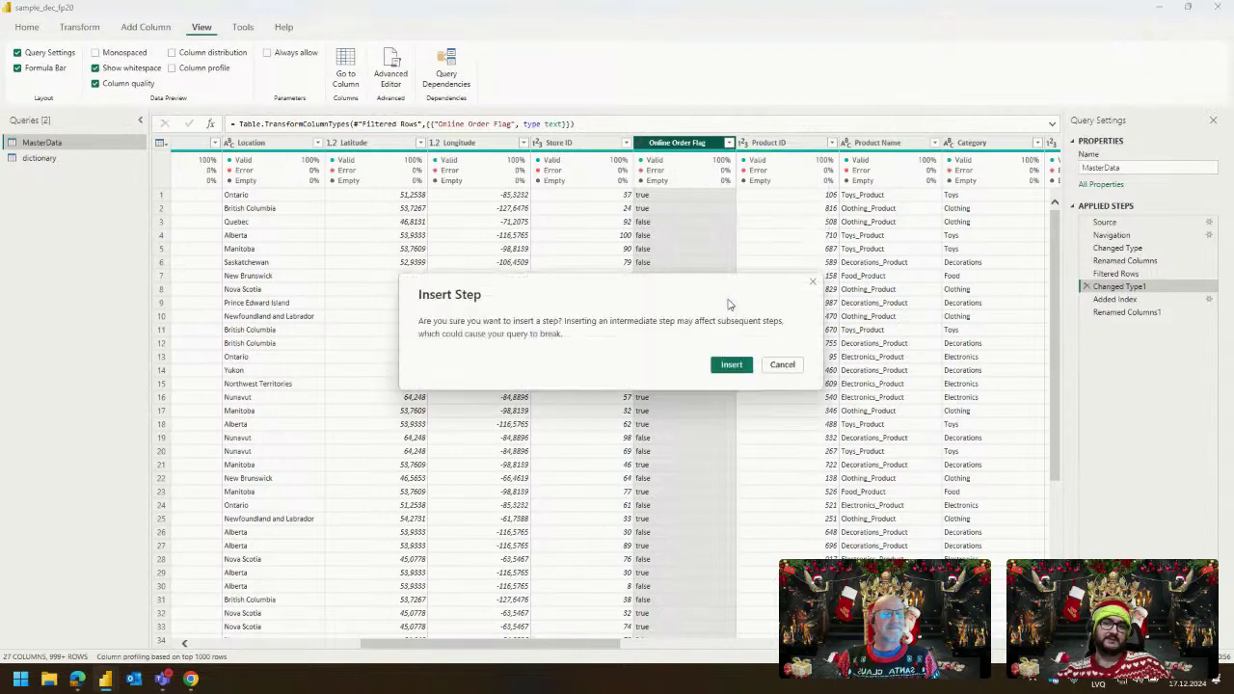
click(724, 367)
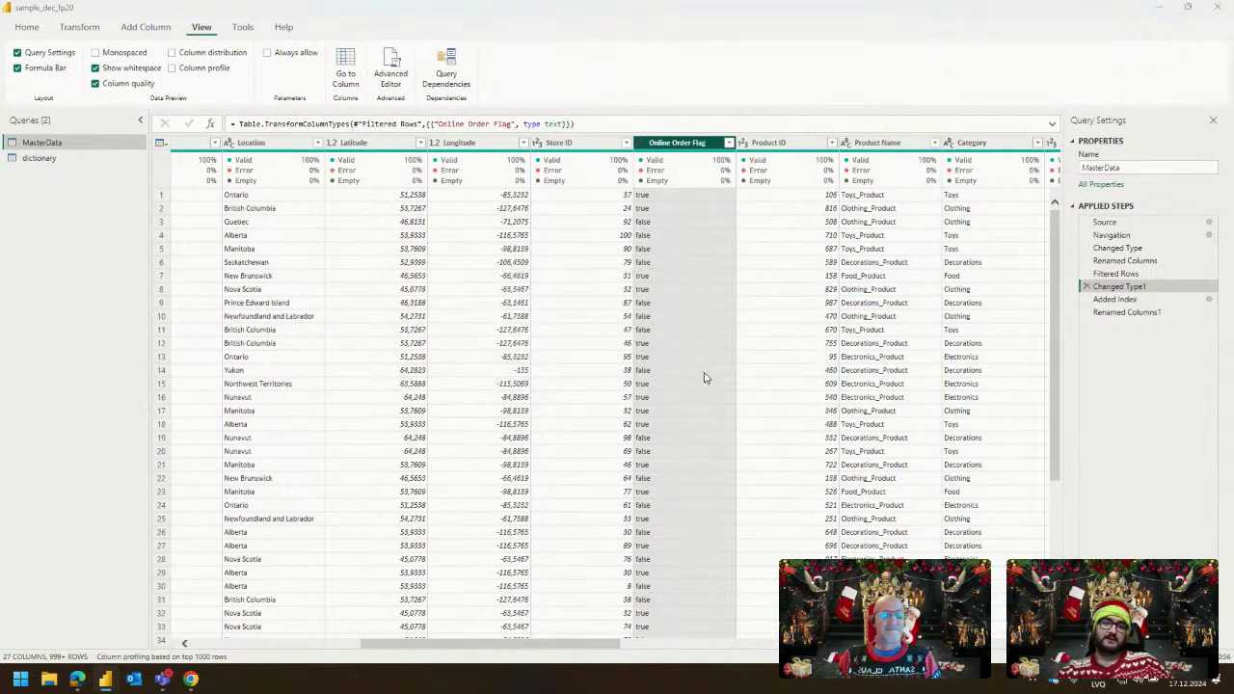
text(true)
key(Tab)
text(yes)
click(745, 403)
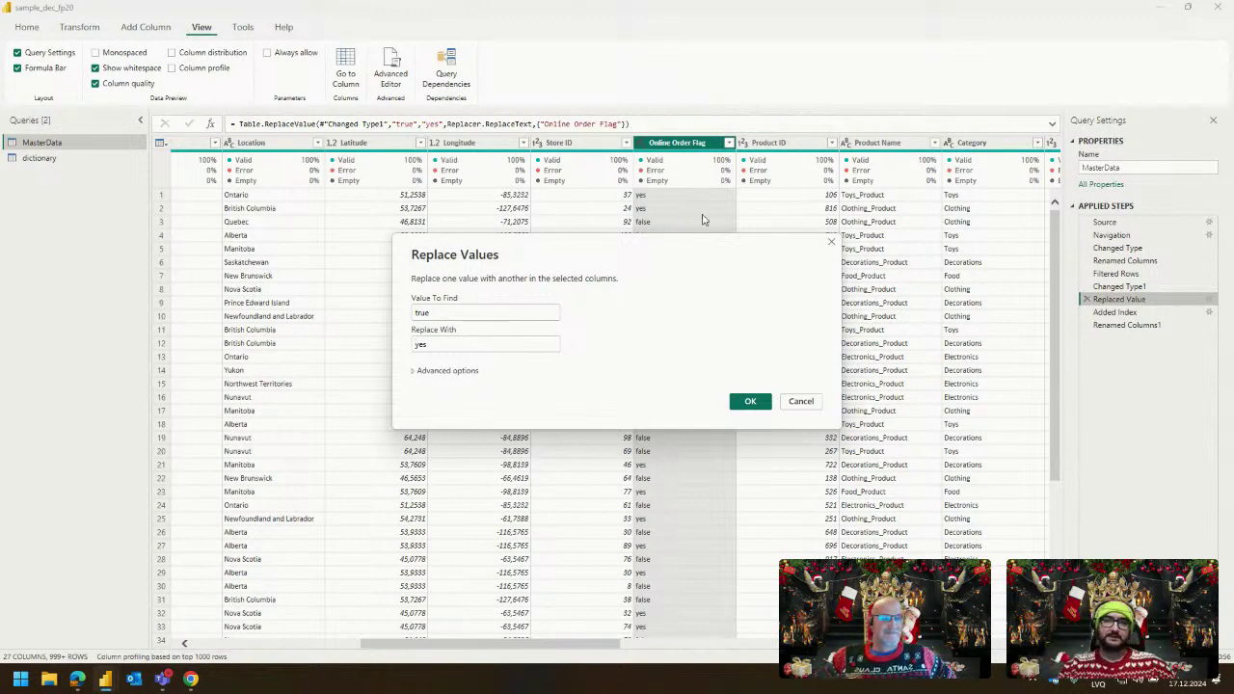
click(801, 401)
Delete the Replaced Value step from Applied Steps.
click(1085, 300)
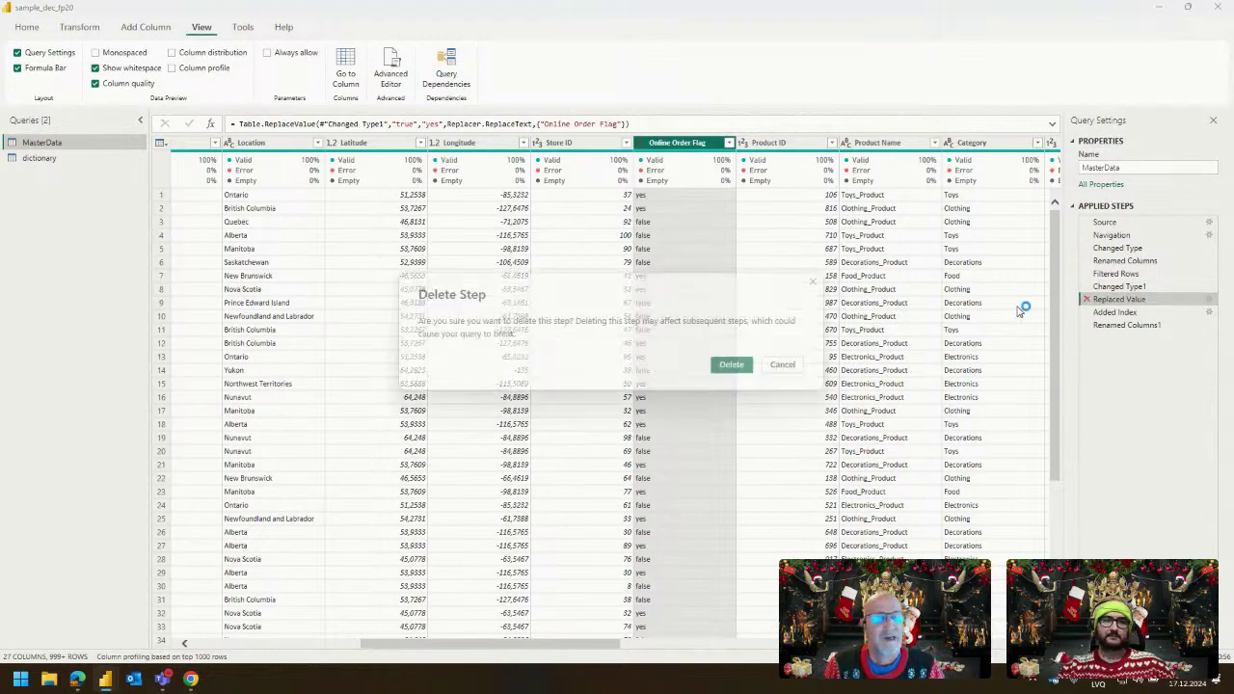
click(734, 363)
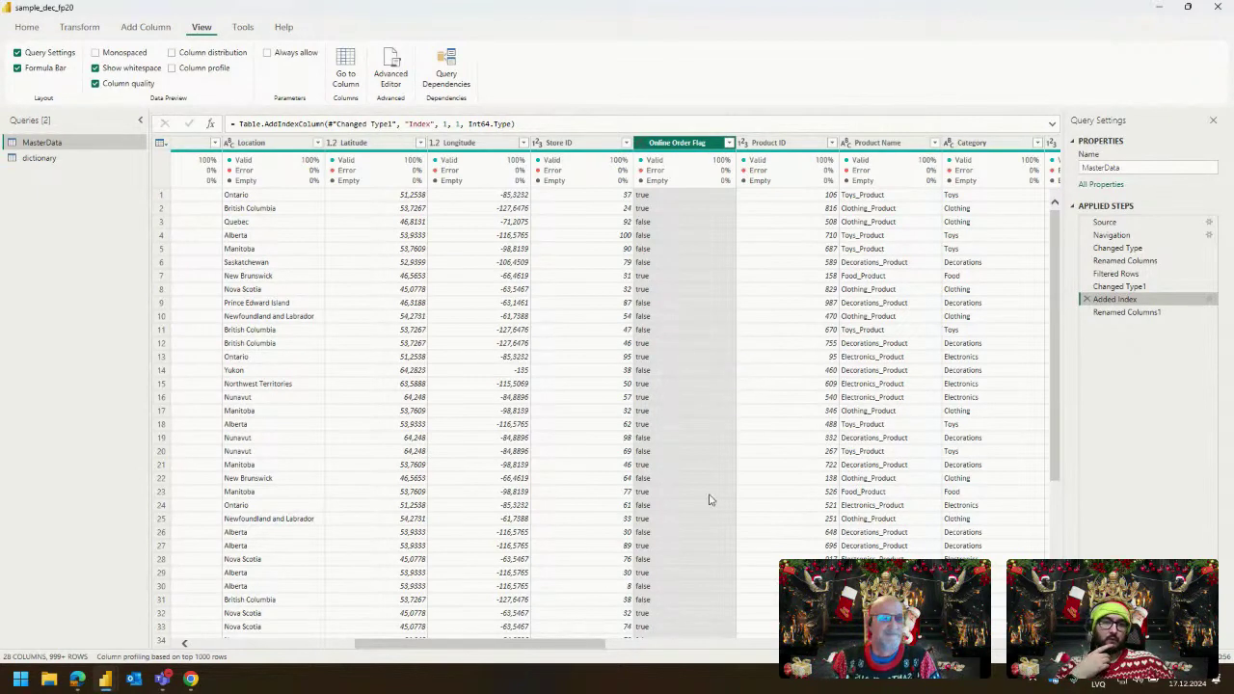
drag(579, 647, 693, 647)
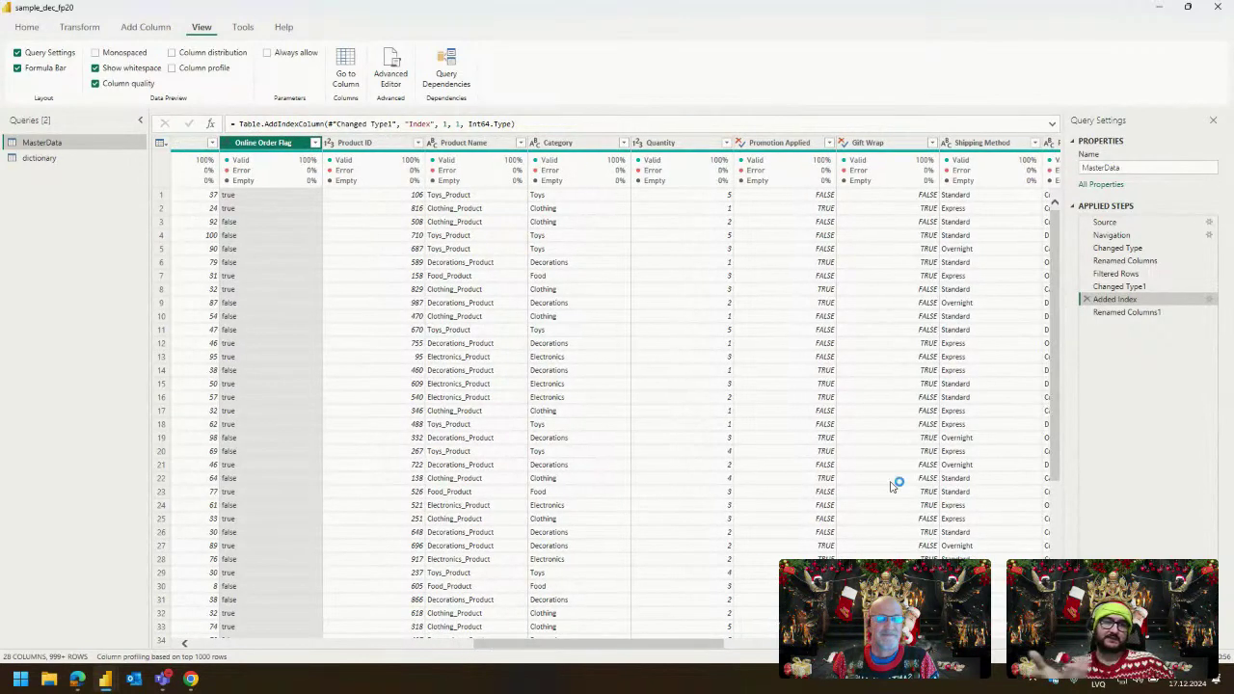
Show the Age column profile (53 distinct values, 18–70), then minimize Power Query Editor.
drag(595, 647, 387, 654)
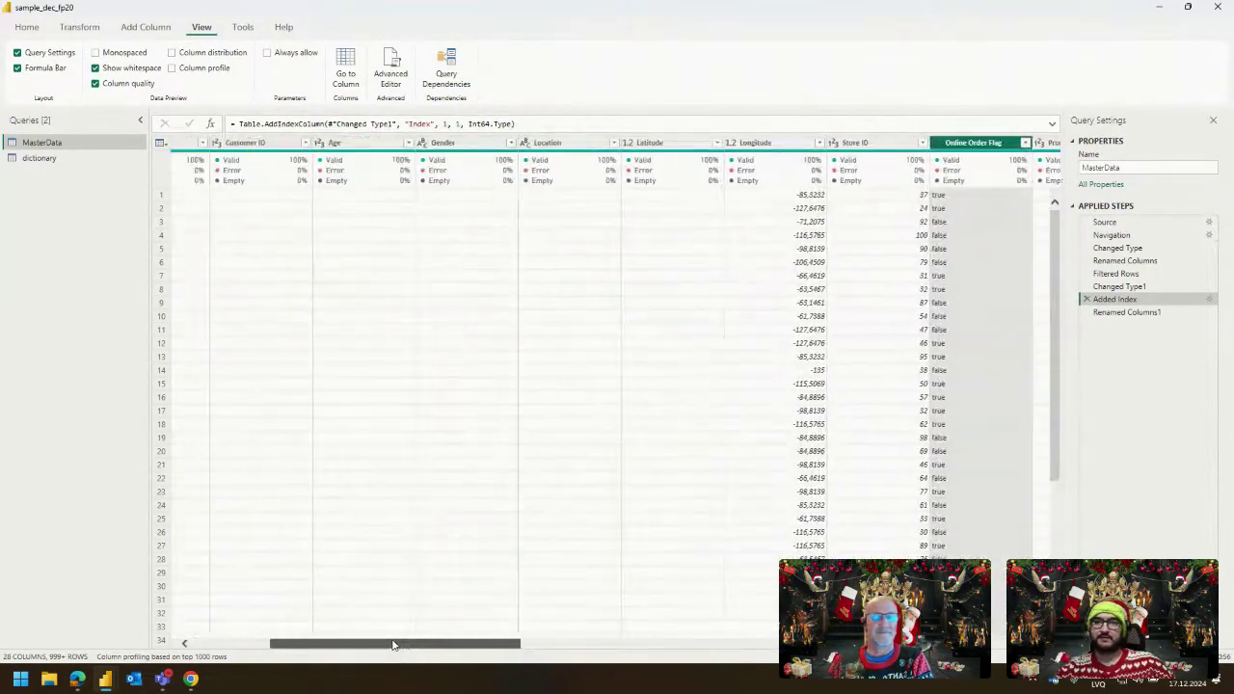
click(366, 143)
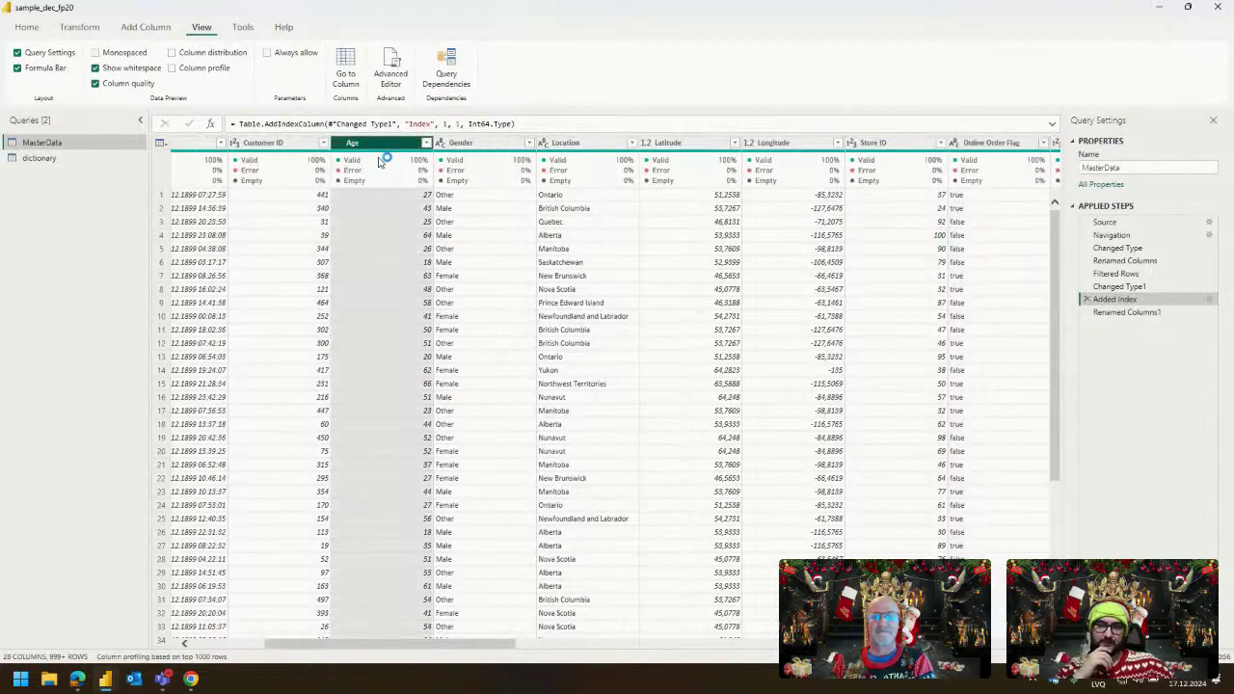
click(221, 68)
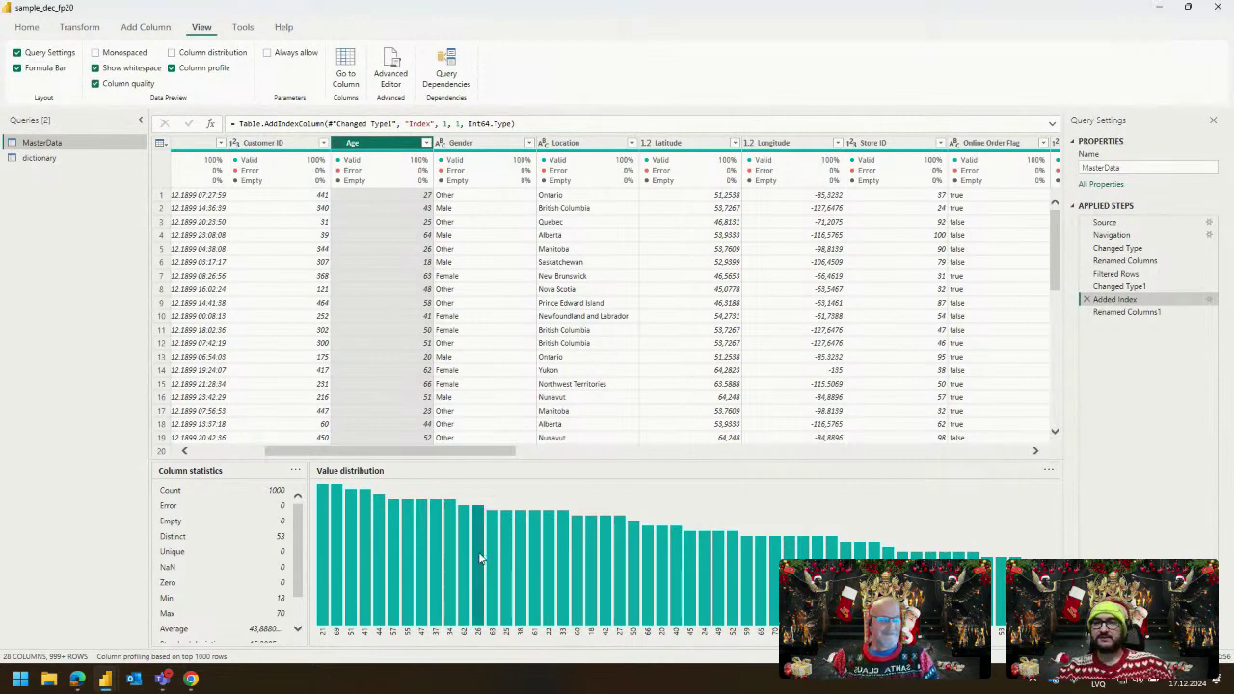
click(1158, 10)
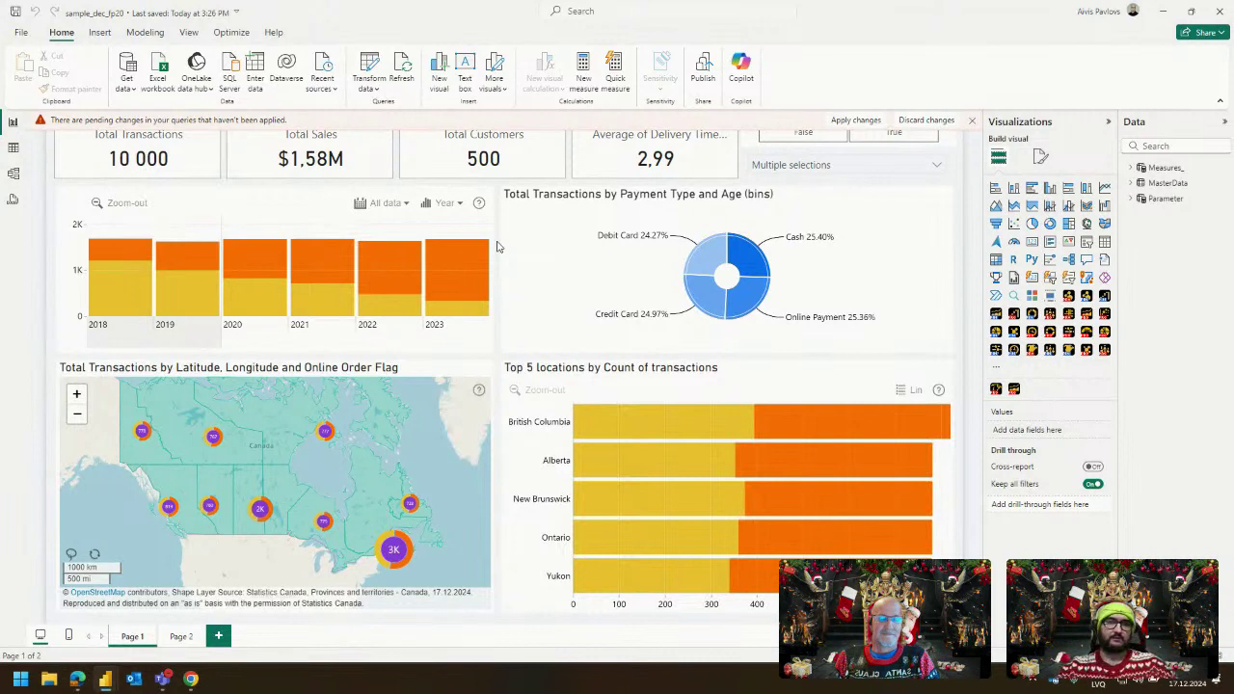
Select the payment type and age donut and expand MasterData in the Data pane.
click(878, 216)
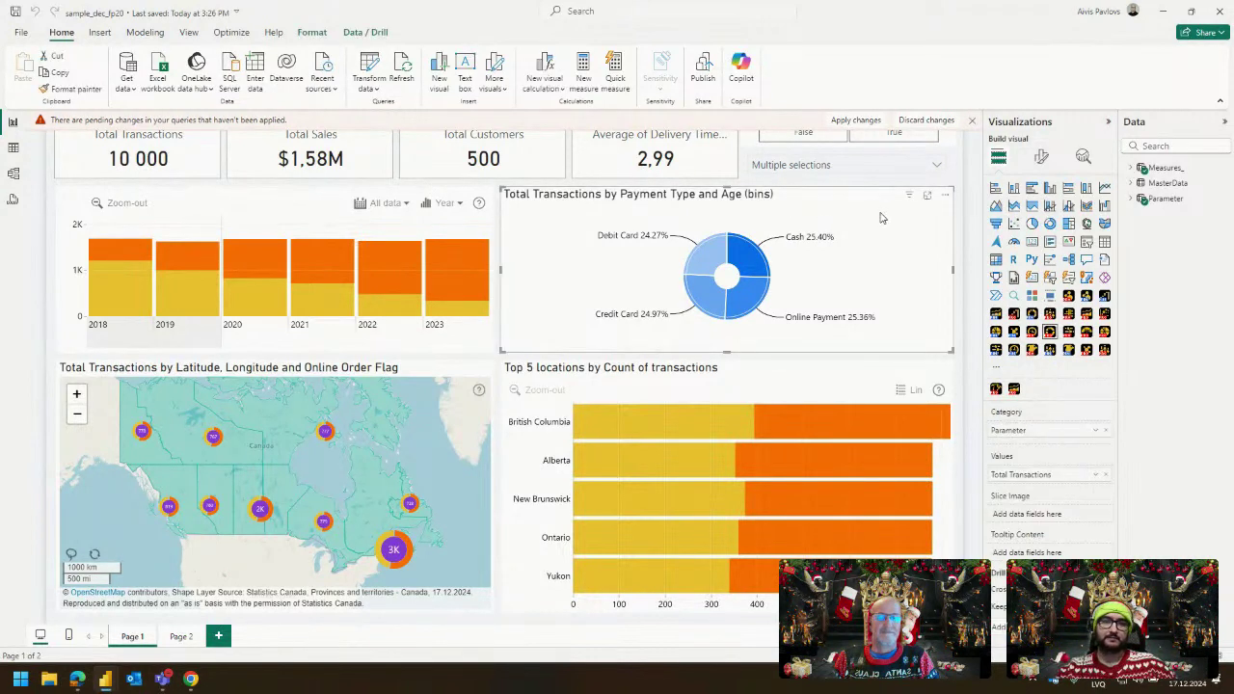
click(1132, 182)
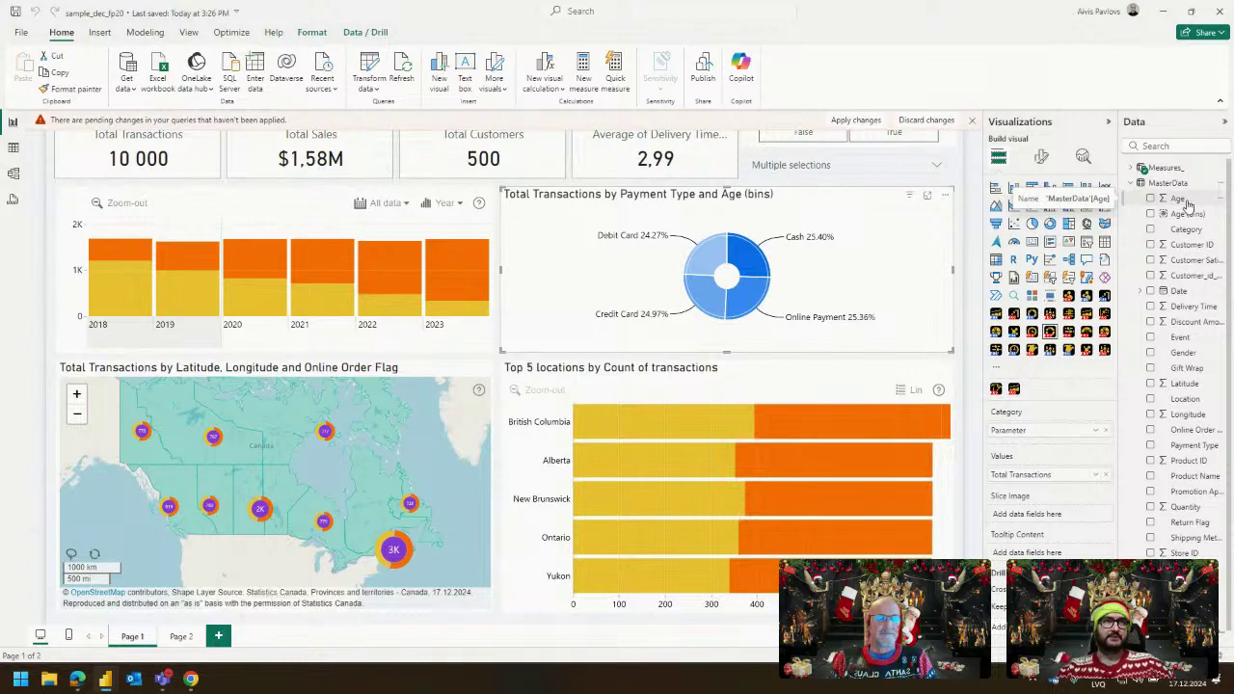
Create a new group on Age, try Number of bins, then return to Size of bins with size 1.
right_click(1187, 205)
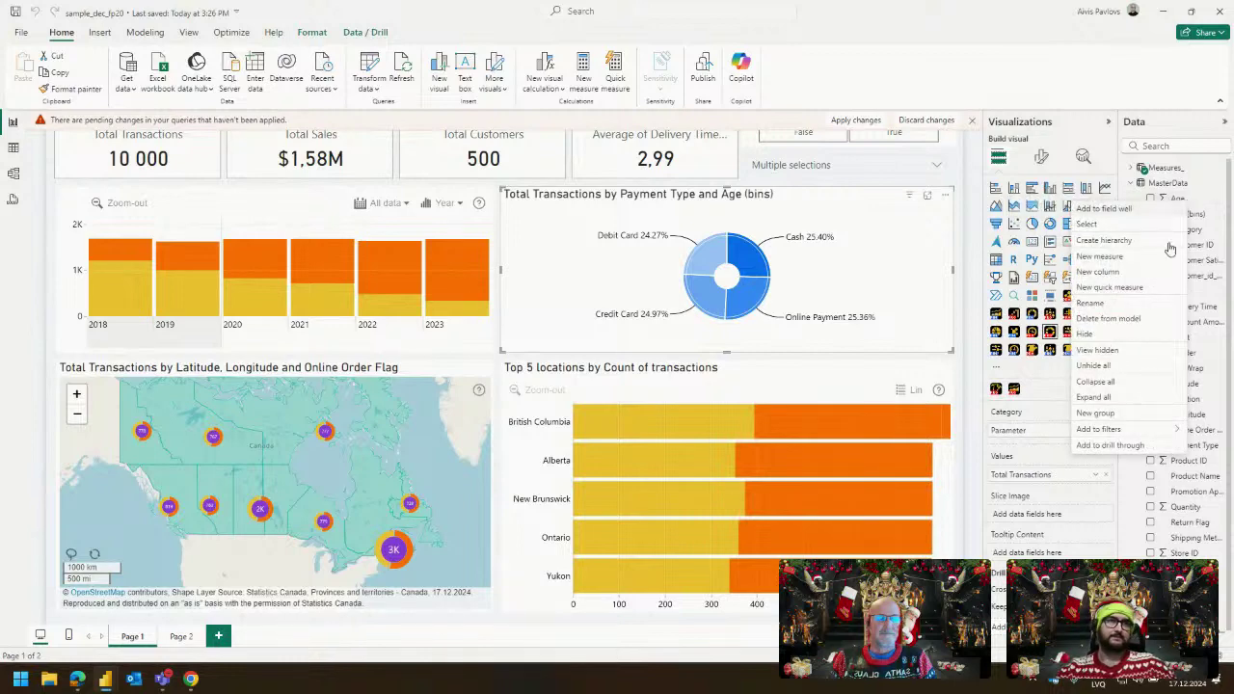
click(1107, 416)
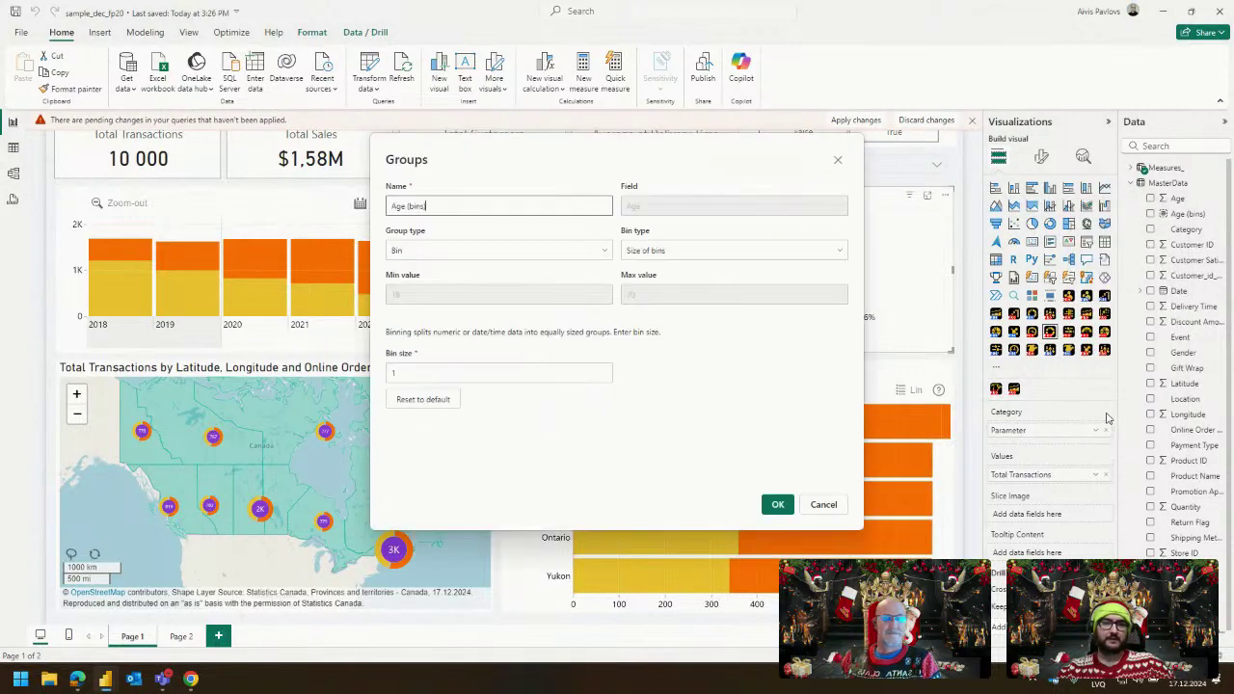
click(458, 257)
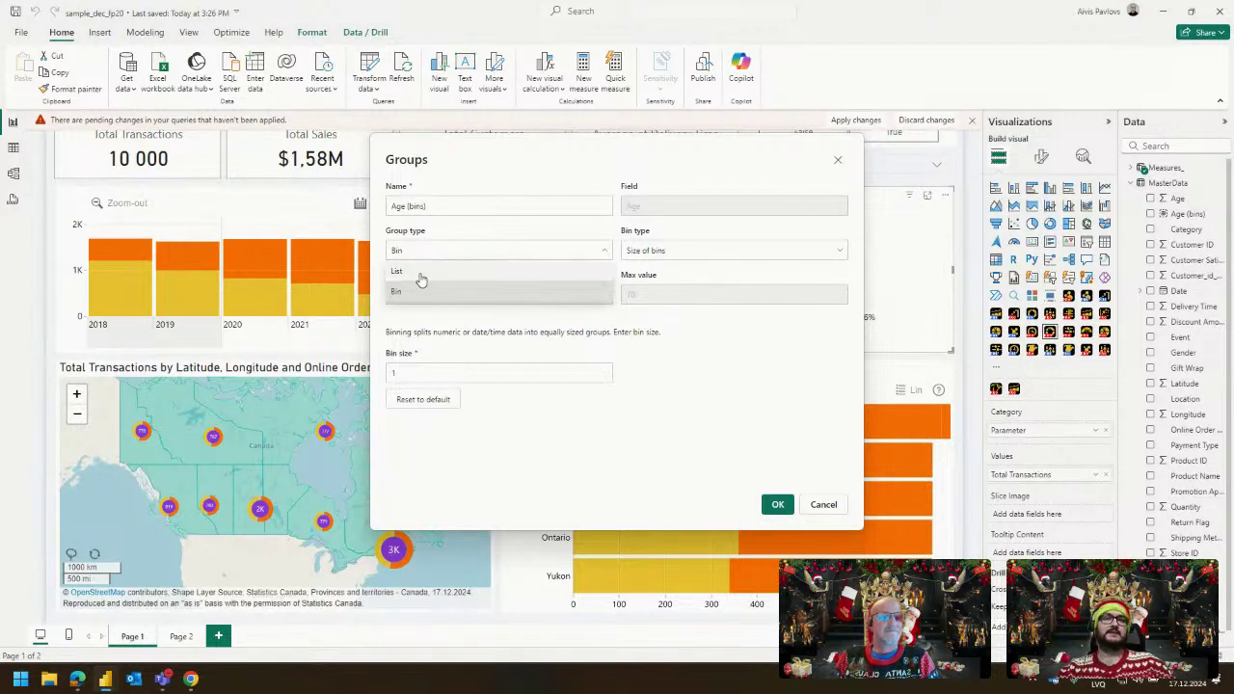
click(456, 253)
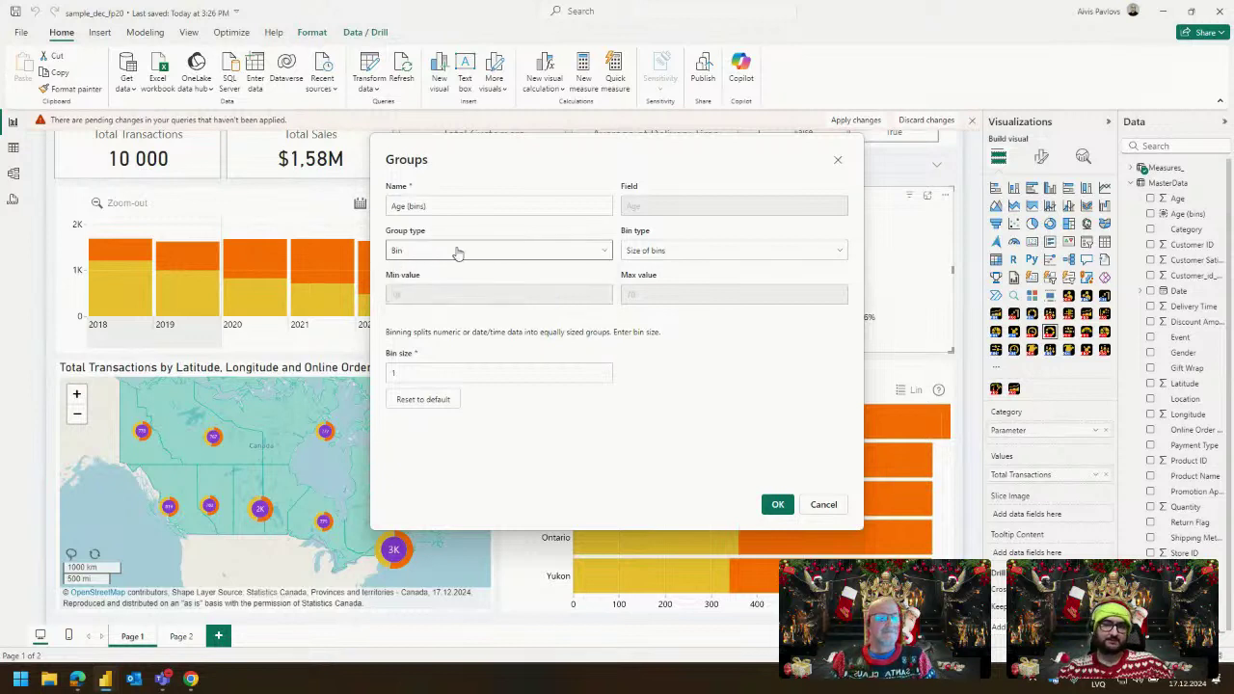
click(662, 252)
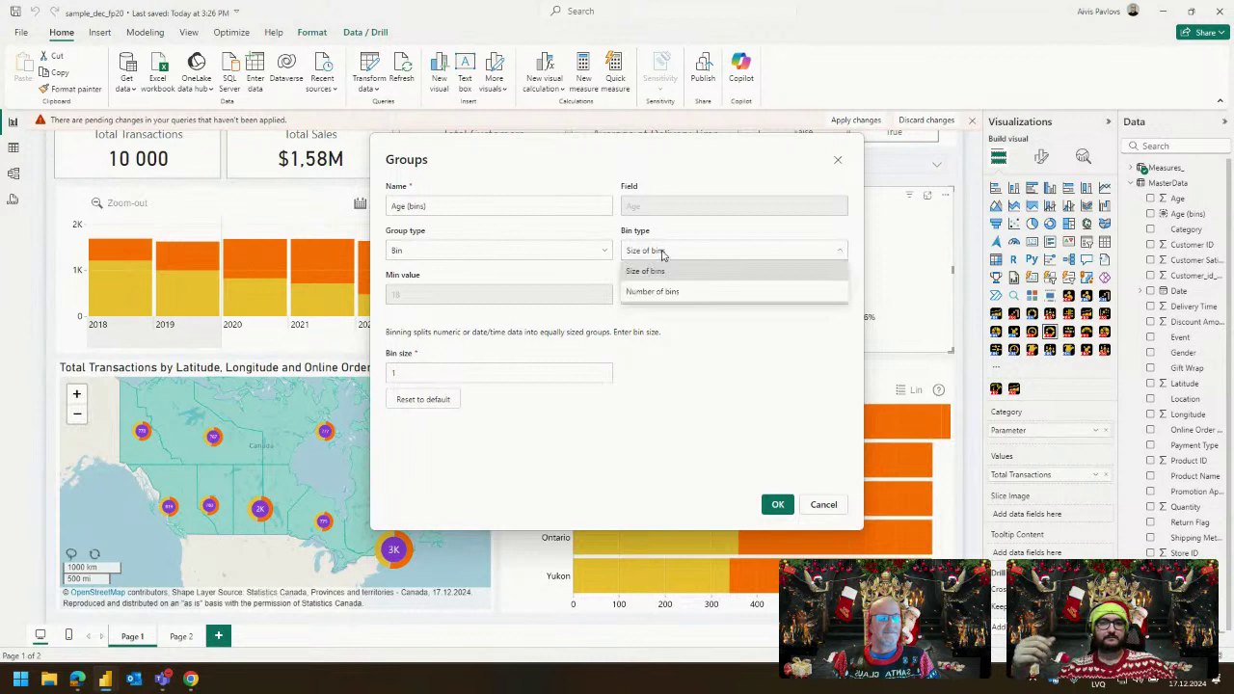
click(667, 293)
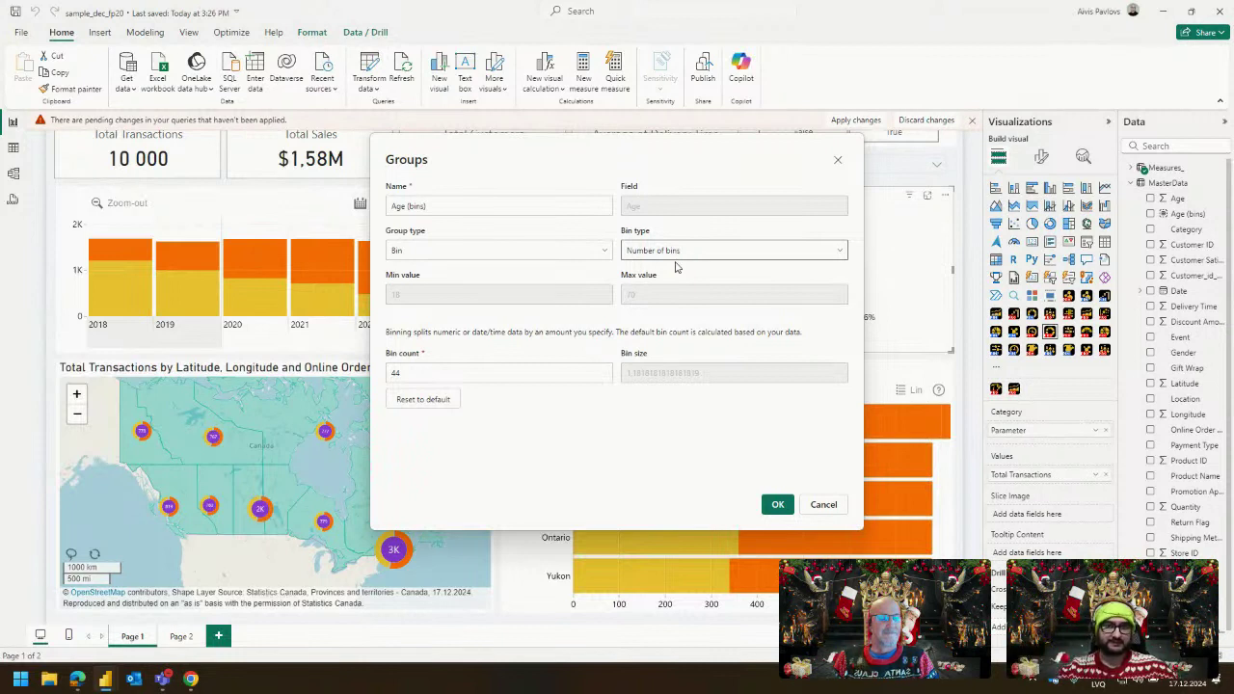
click(672, 253)
click(667, 269)
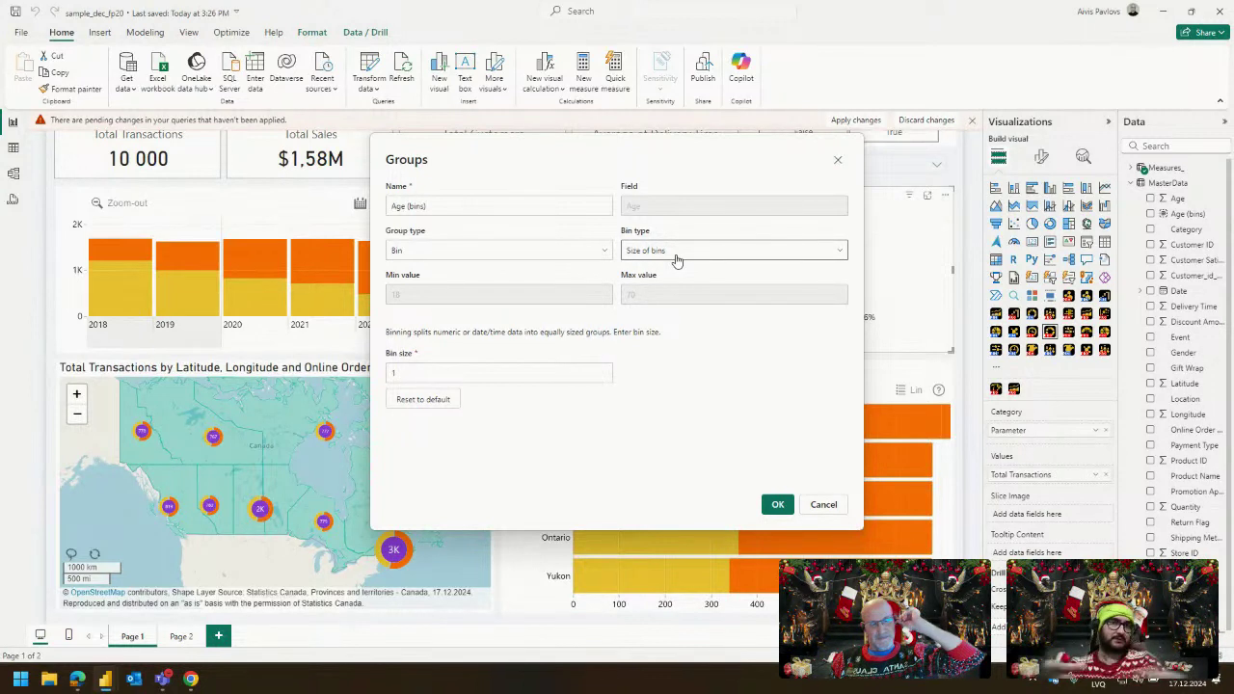
click(605, 247)
Switch the Age grouping to List and combine ages 18 to 22 into one group.
click(459, 275)
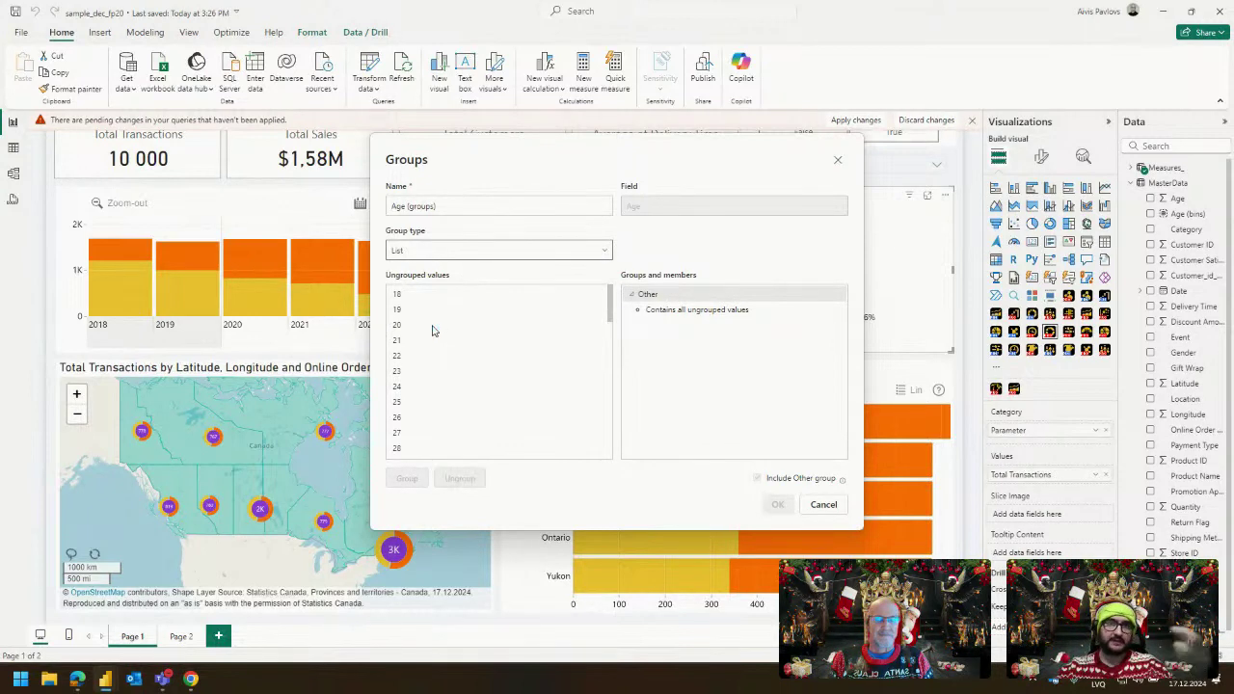
click(446, 309)
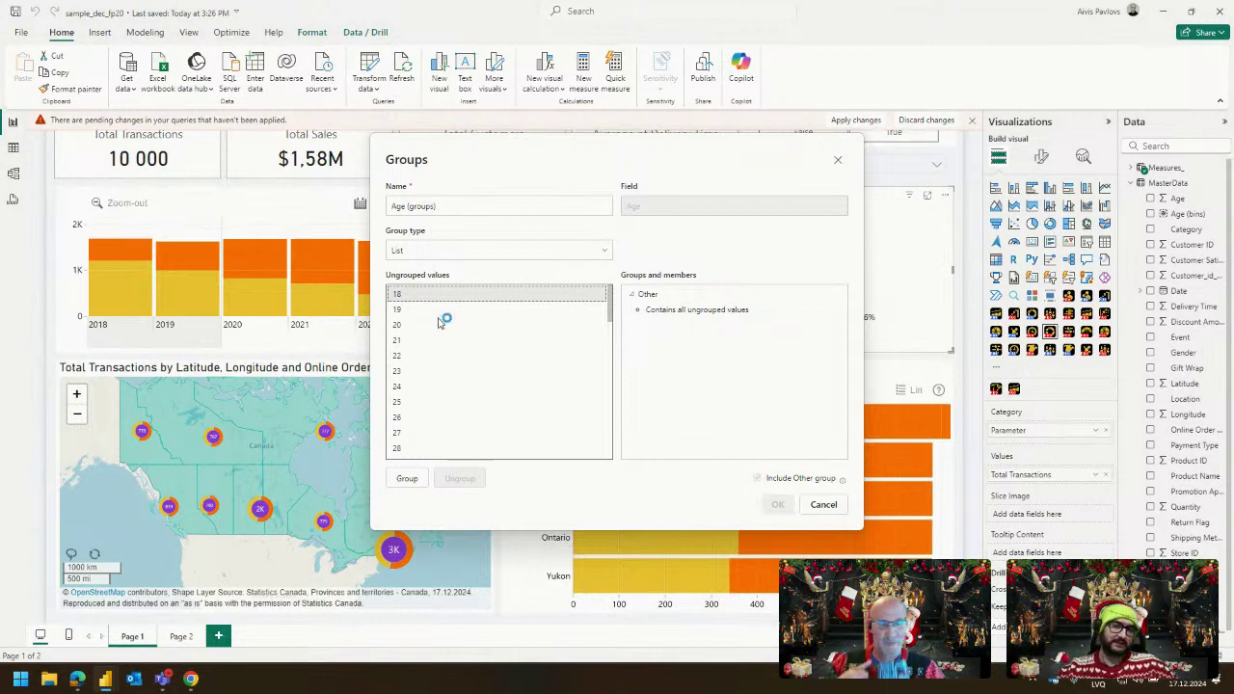
drag(418, 325, 412, 353)
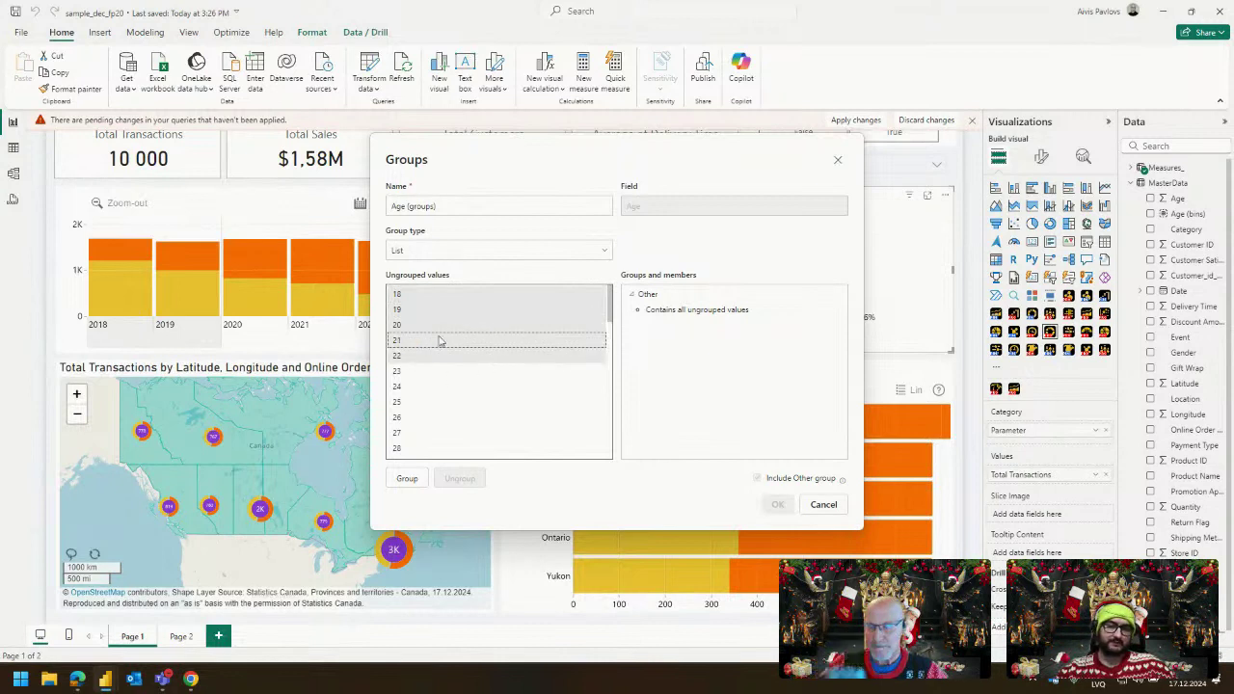
click(407, 478)
click(680, 294)
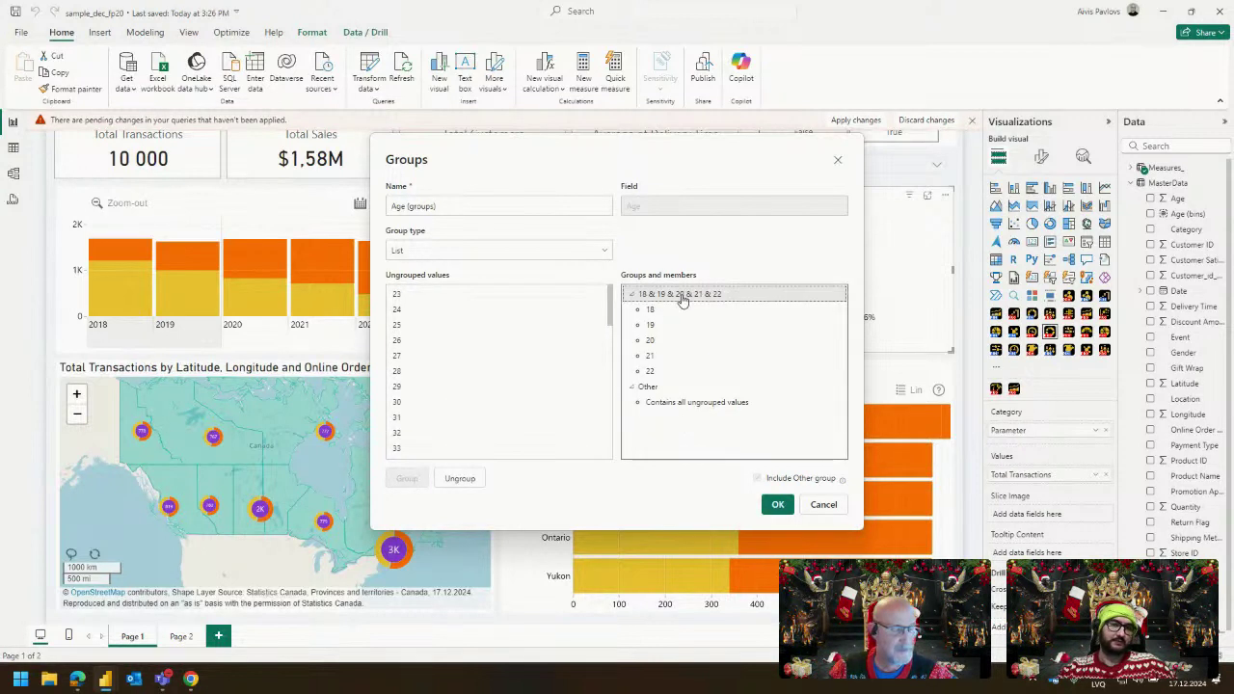
click(680, 294)
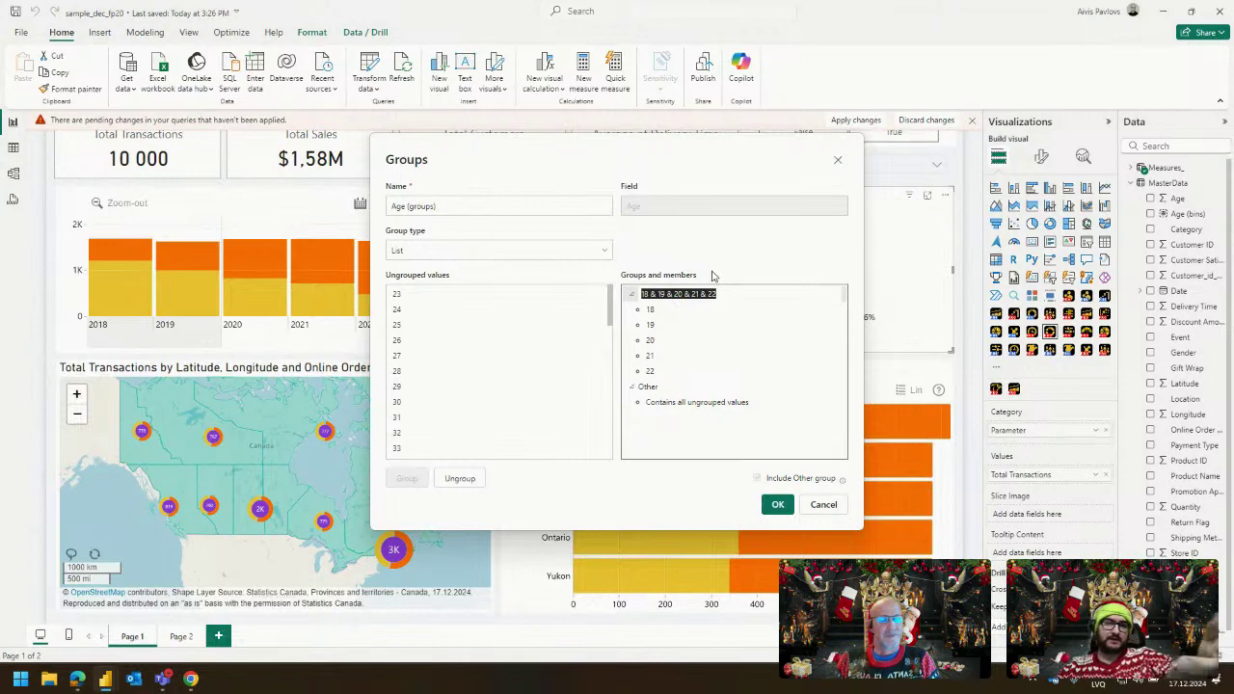
key(alt+Tab)
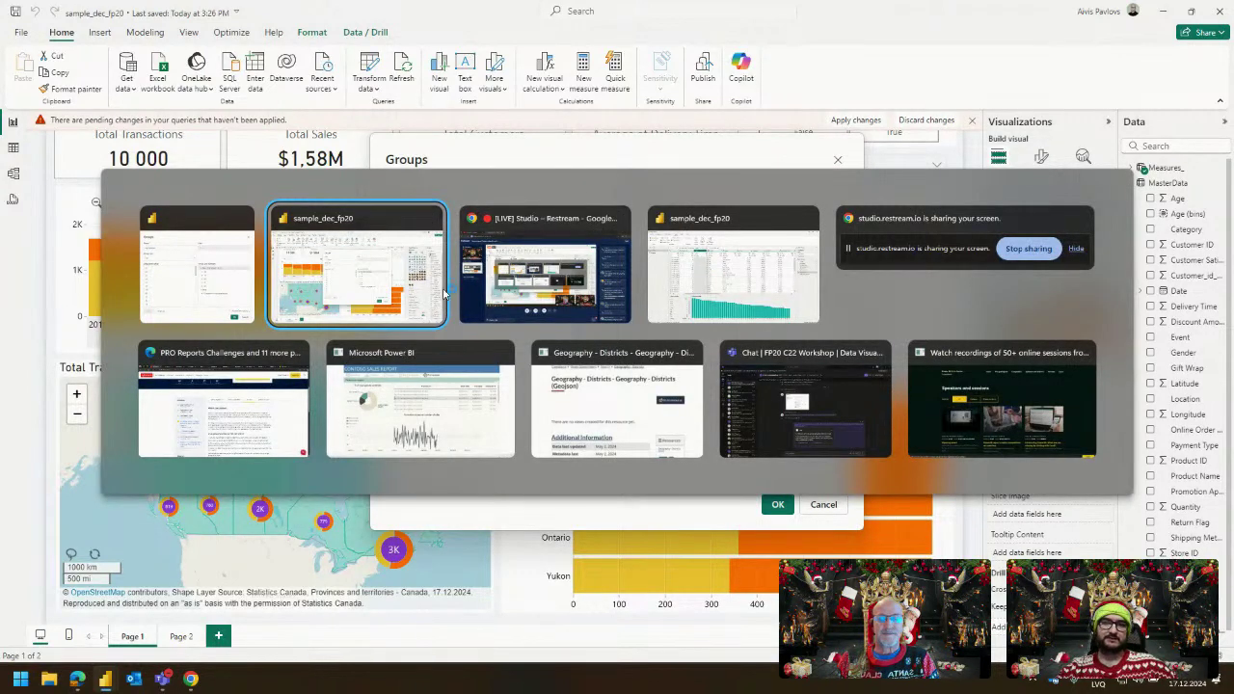
key(Escape)
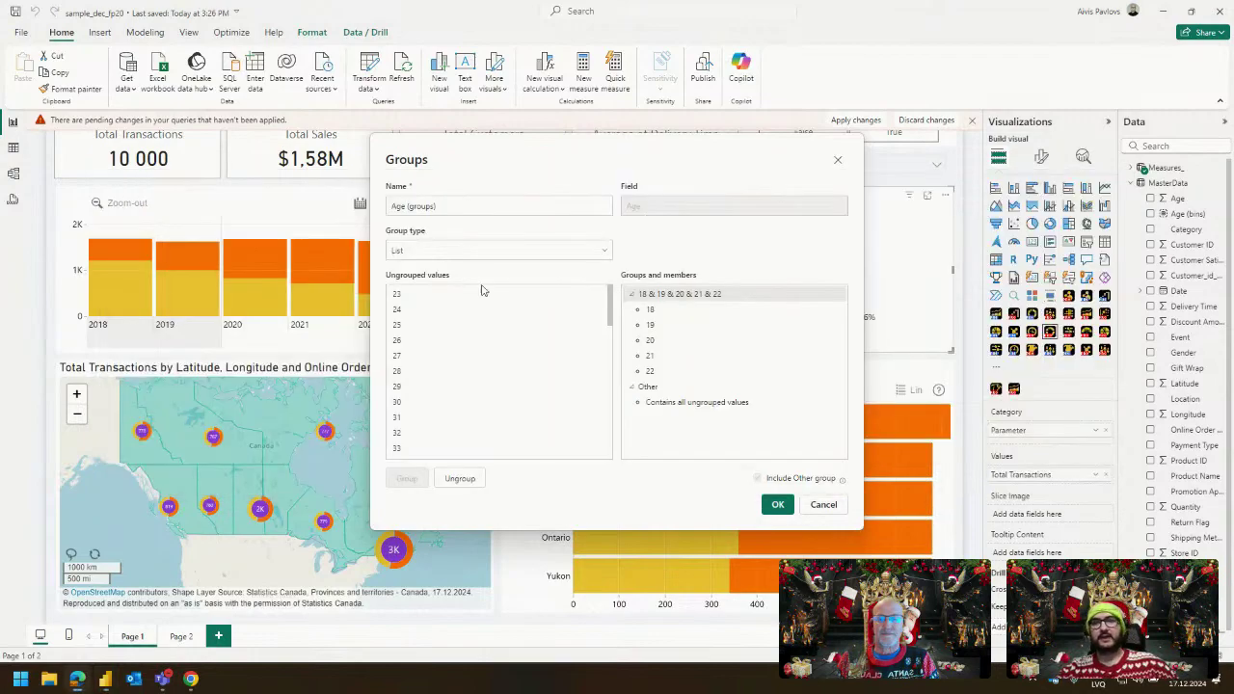
Maximize Edge and open the Statistics Canada Age Categories page.
key(alt+Tab)
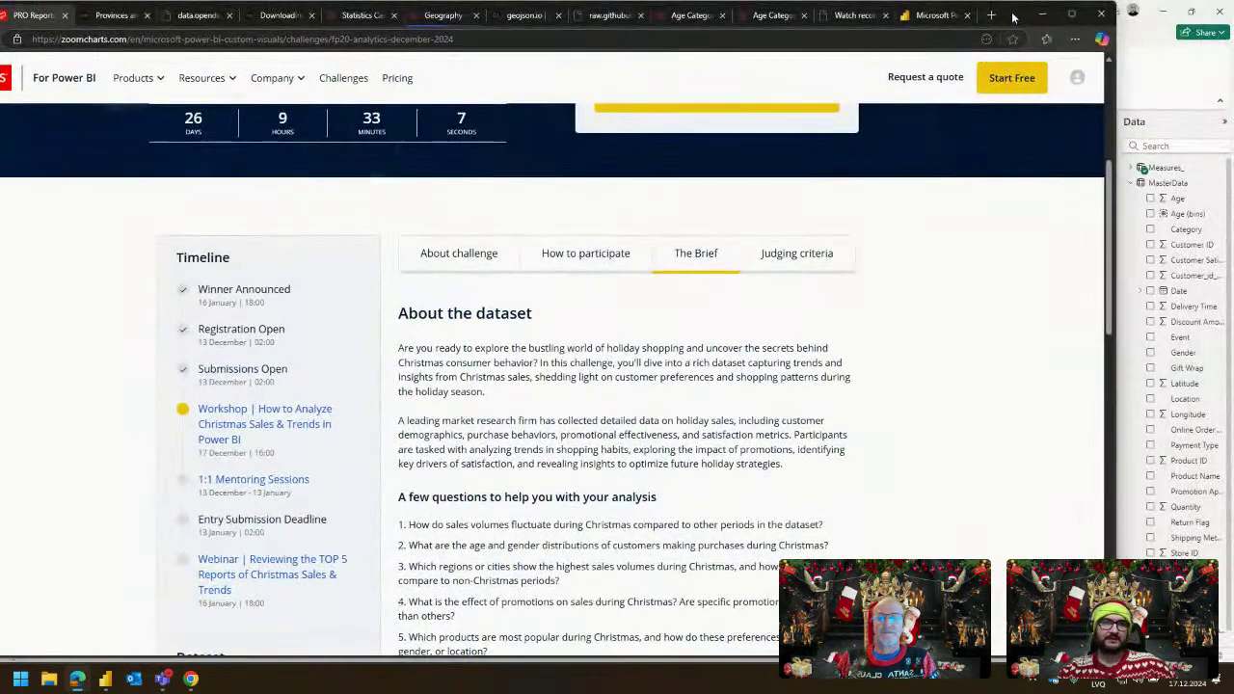
double_click(1013, 17)
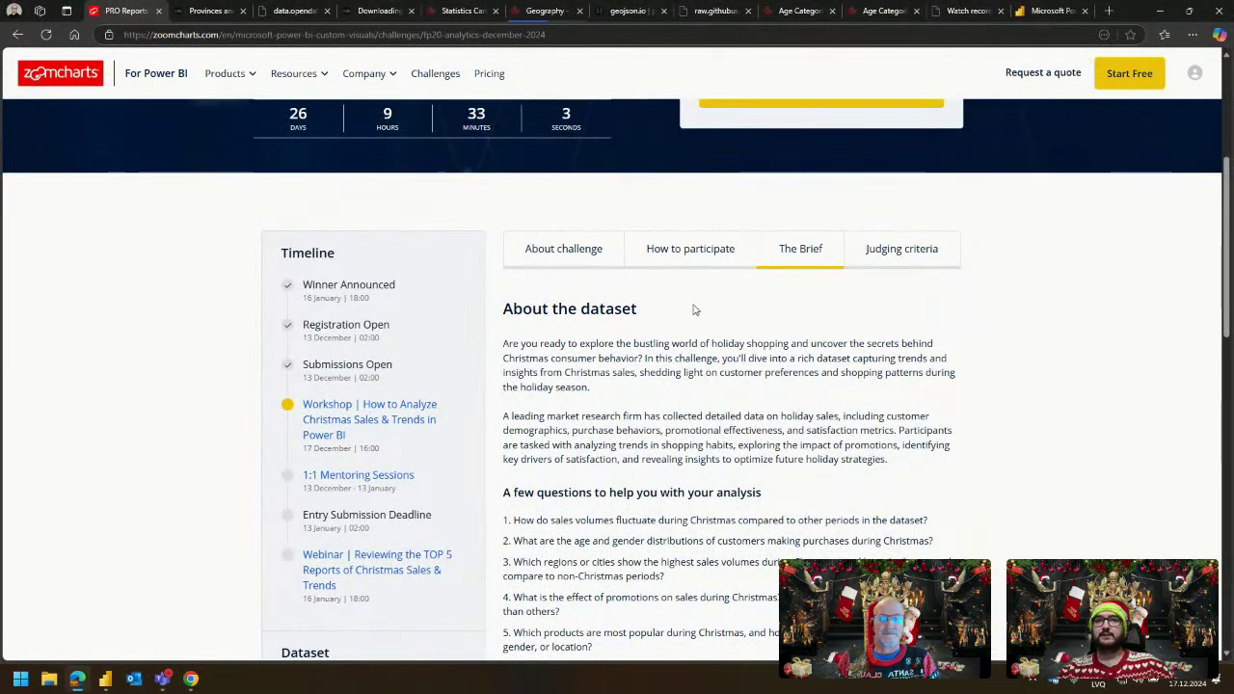
click(463, 10)
click(541, 14)
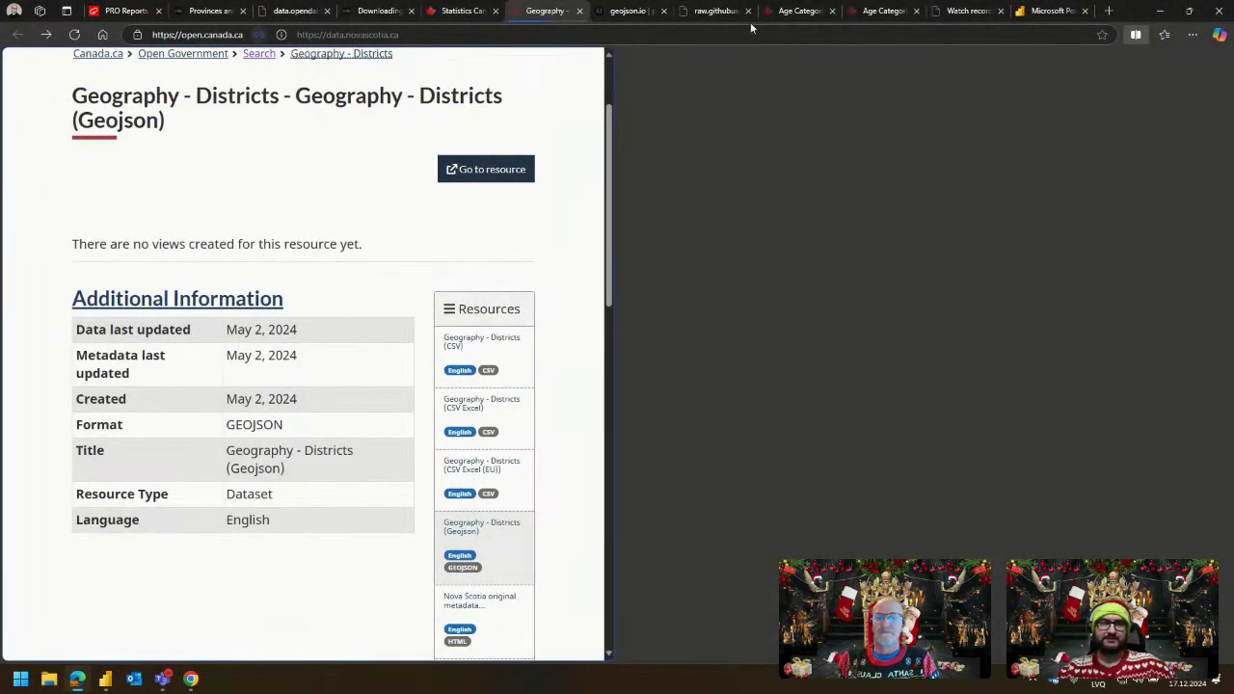
click(796, 12)
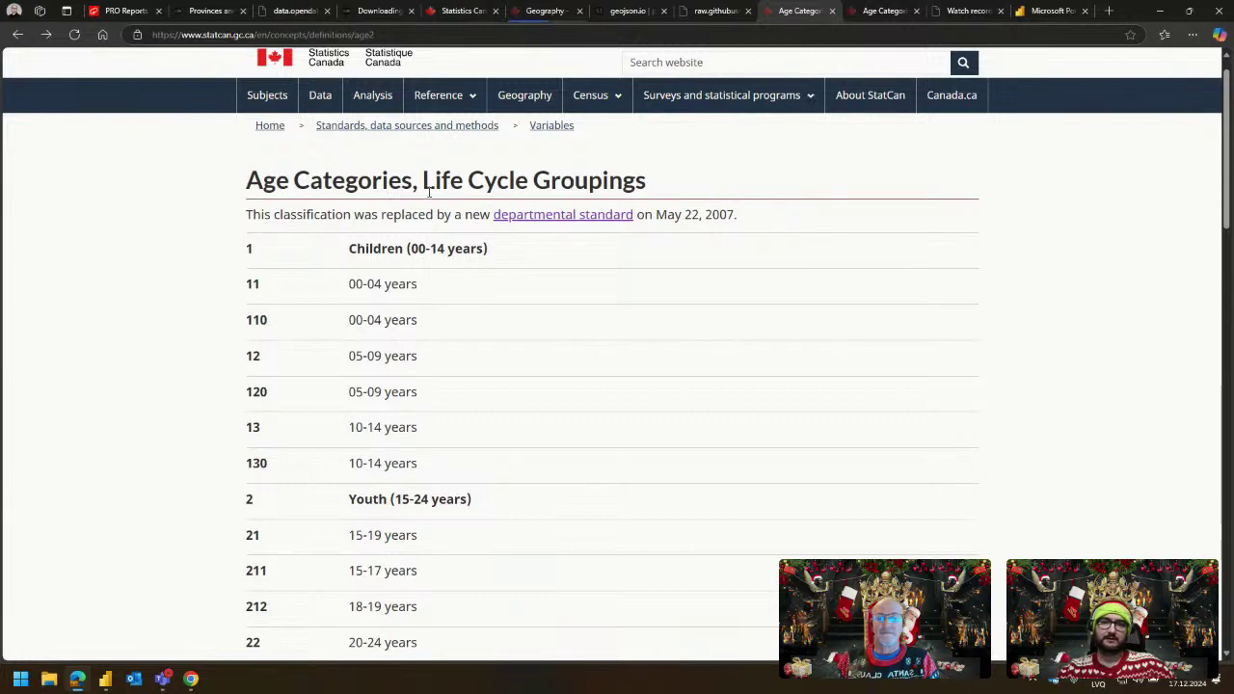
drag(739, 216, 683, 214)
click(399, 214)
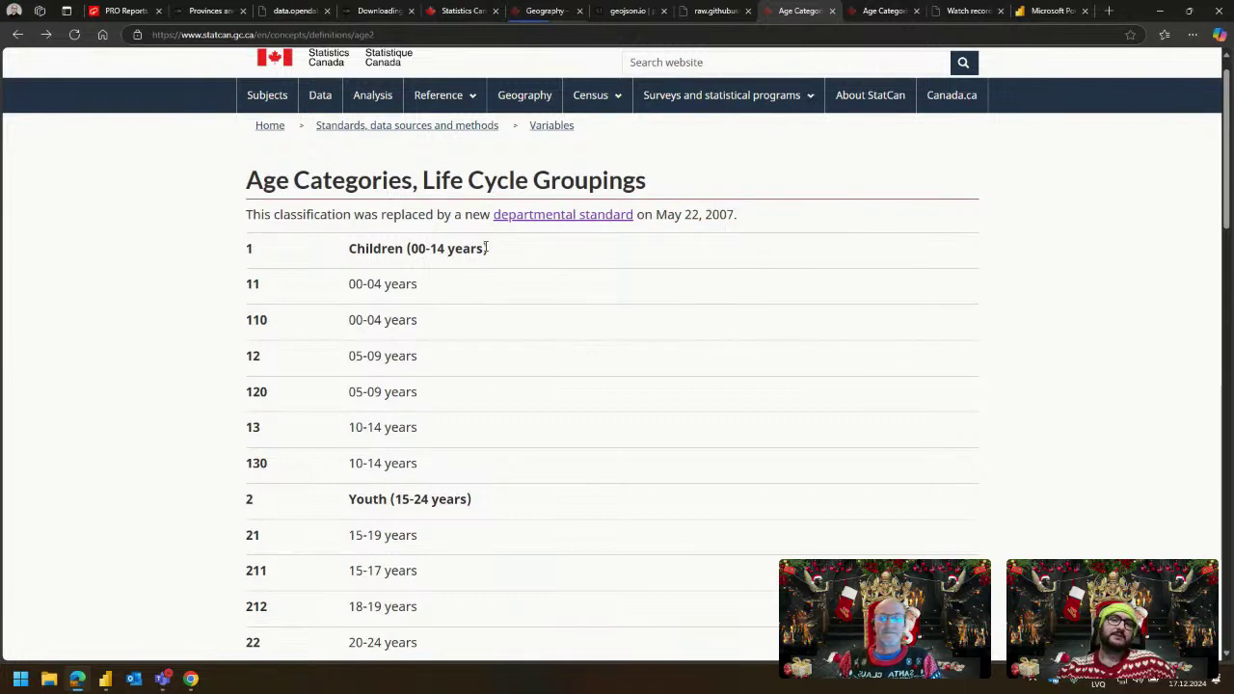
Read through the Life Cycle Groupings table, highlighting the Youth and Adults ranges.
scroll(487, 247, down, 1)
scroll(472, 248, down, 2)
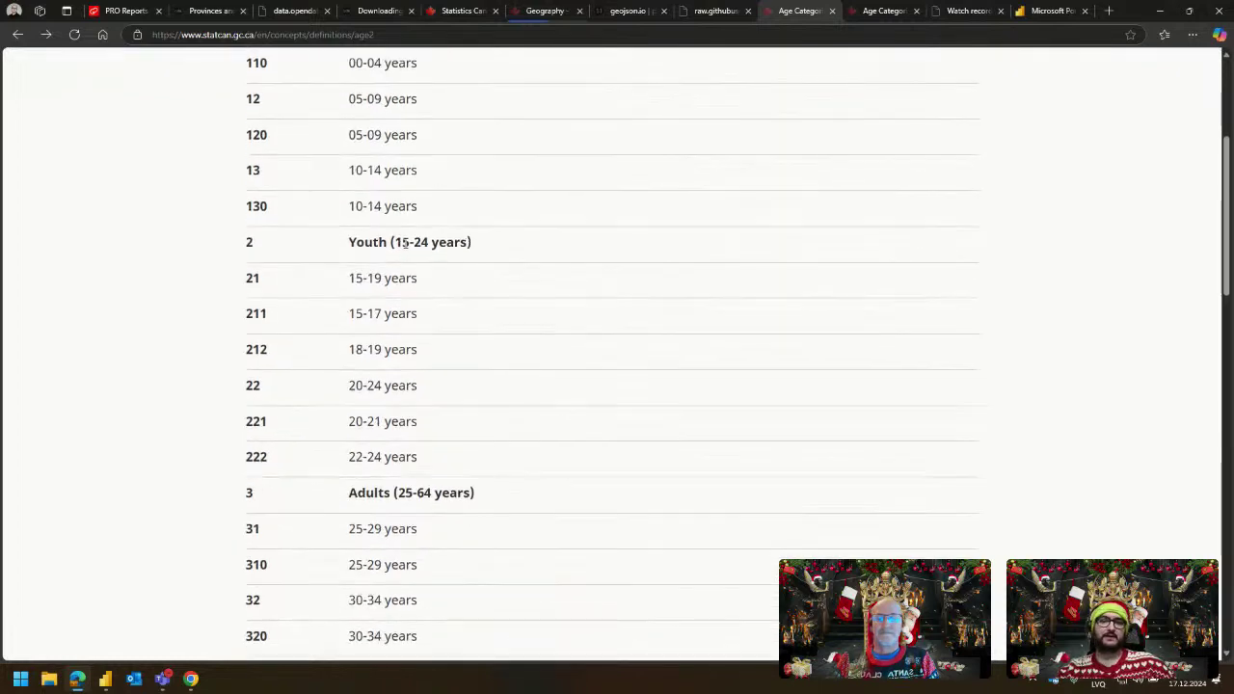
double_click(399, 242)
click(367, 245)
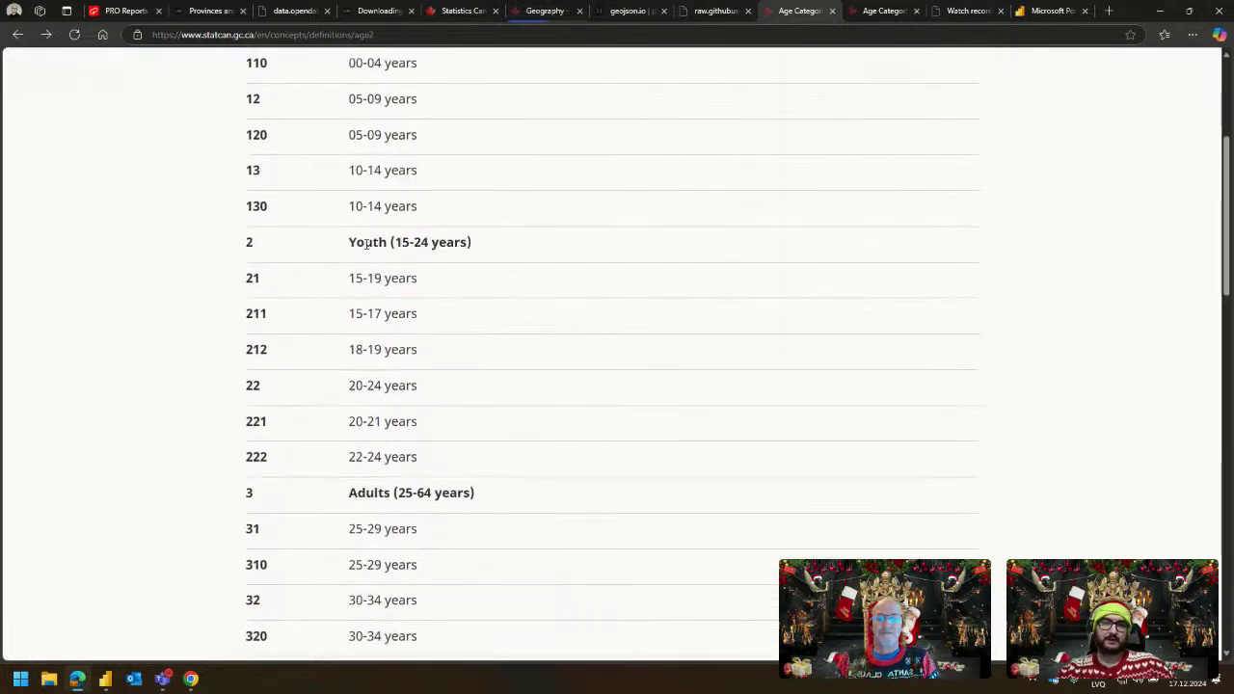
scroll(404, 381, down, 1)
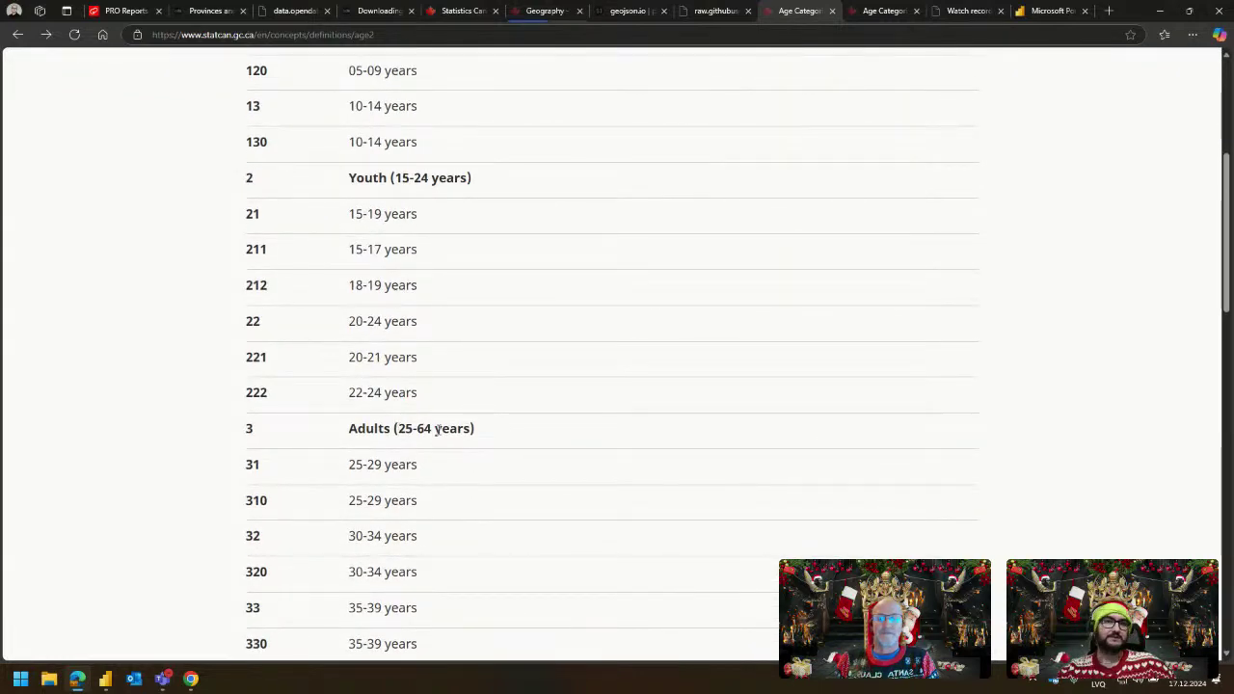
drag(348, 428, 378, 430)
click(585, 397)
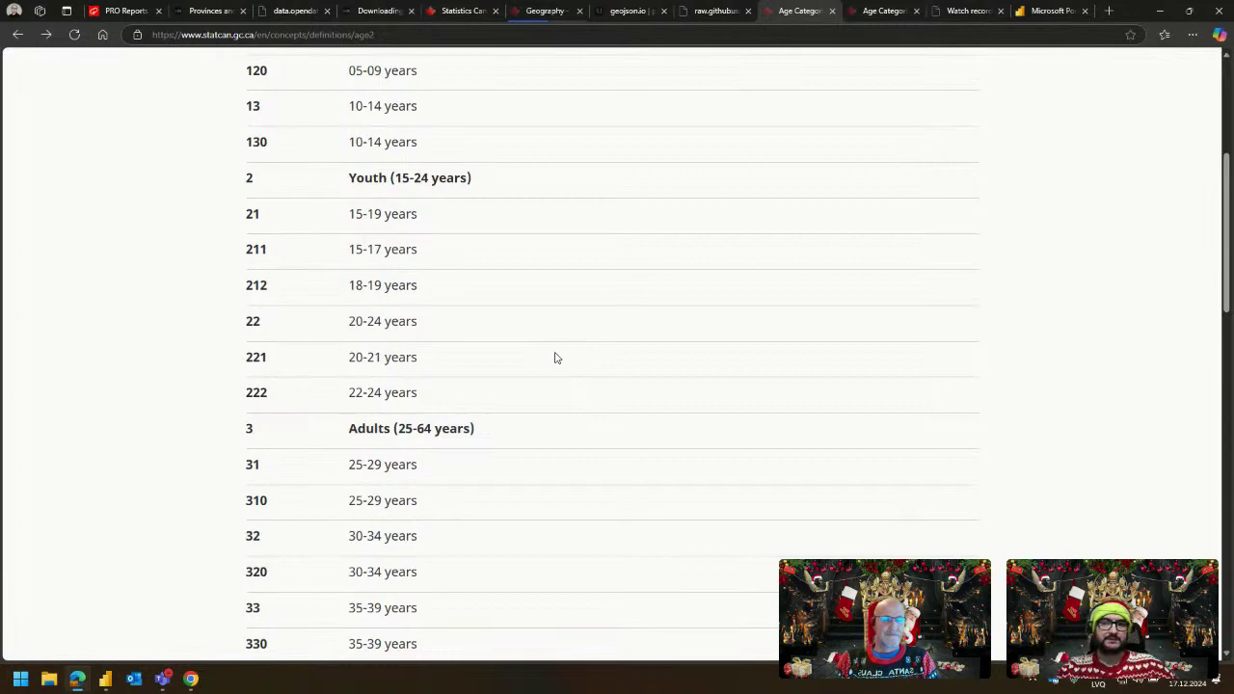
scroll(558, 369, up, 5)
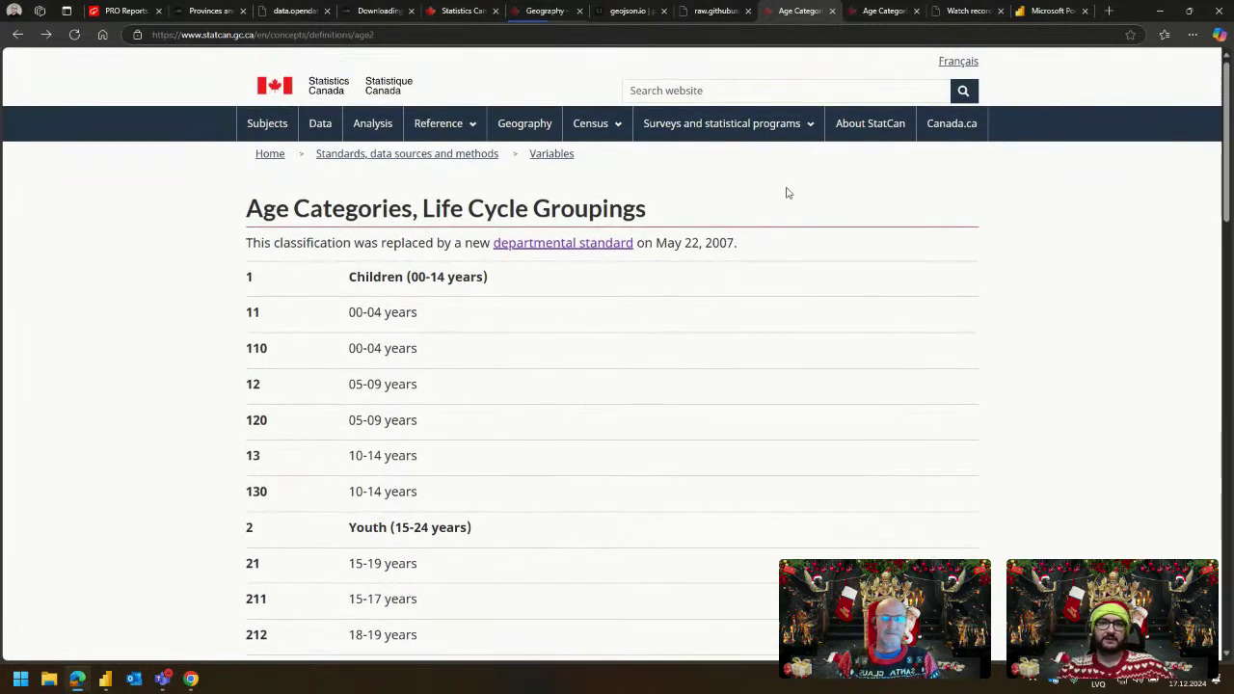
Review the Five-Year Age Groups classification, then return to the Power BI report.
click(872, 20)
scroll(393, 270, down, 1)
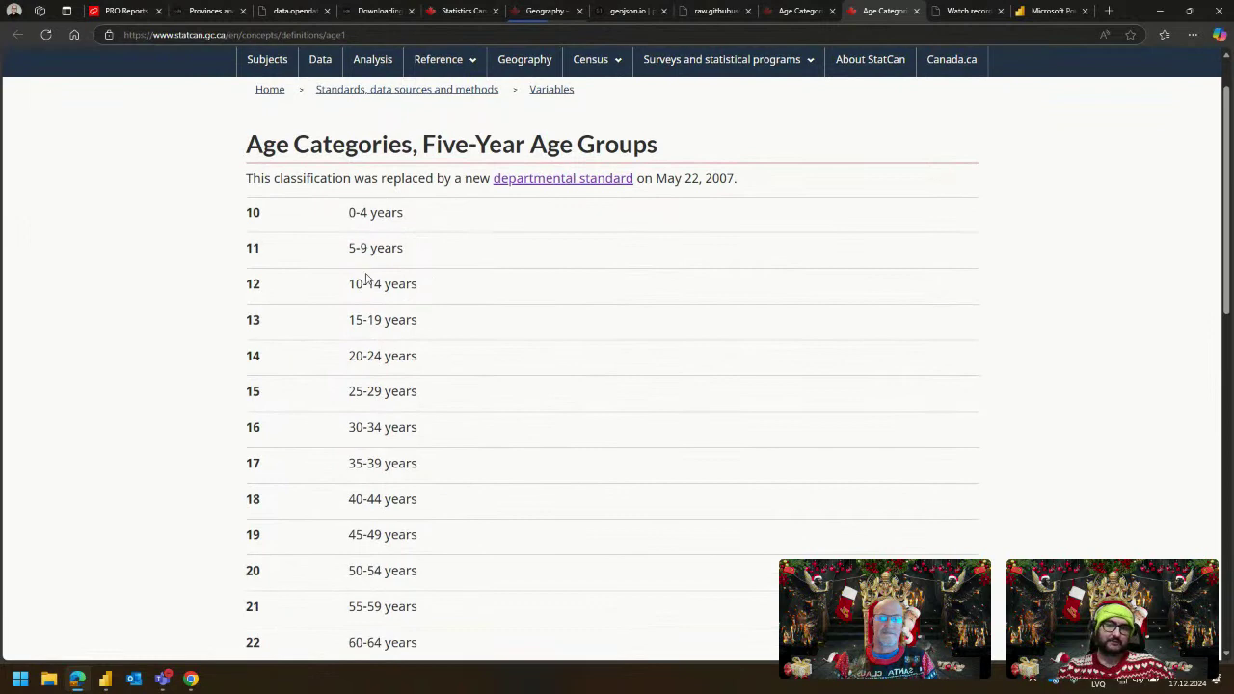
scroll(402, 353, down, 3)
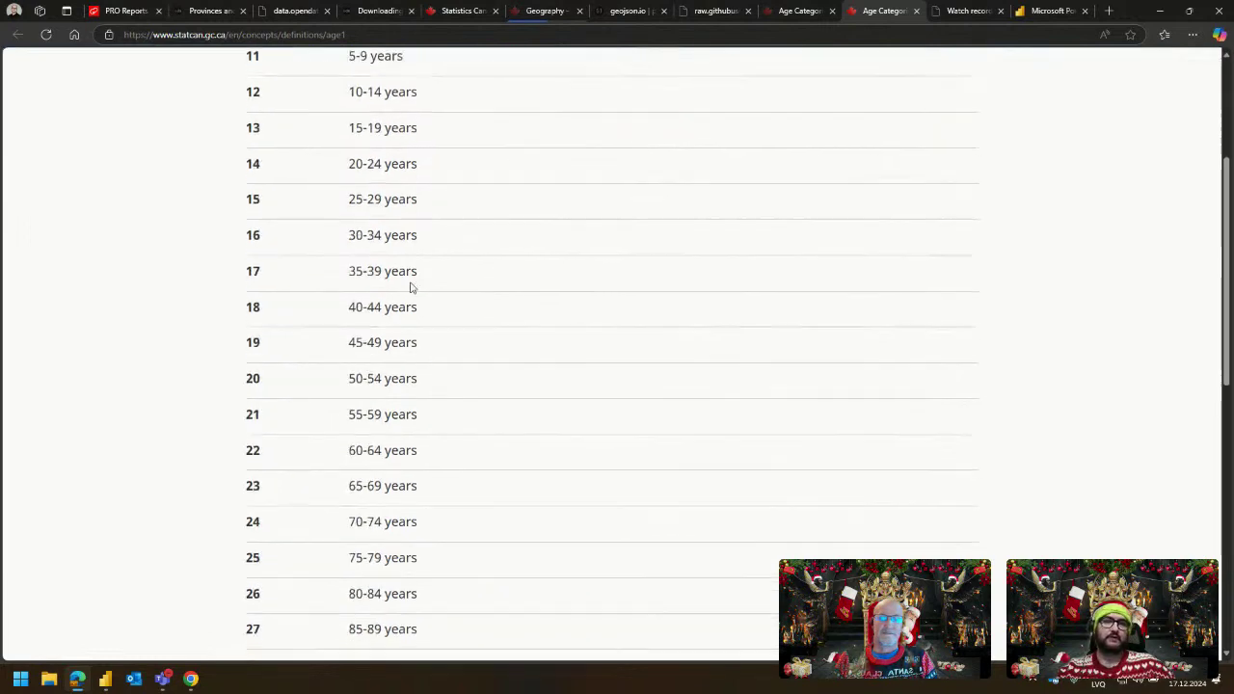
scroll(416, 449, up, 4)
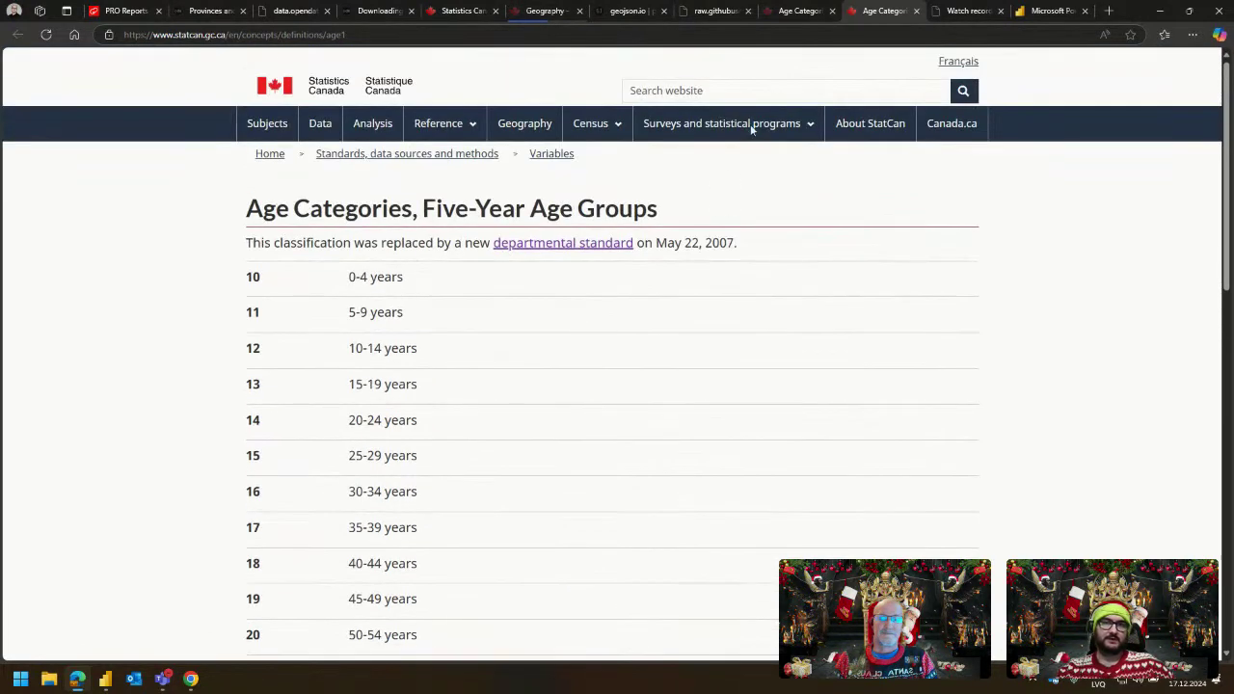
click(786, 11)
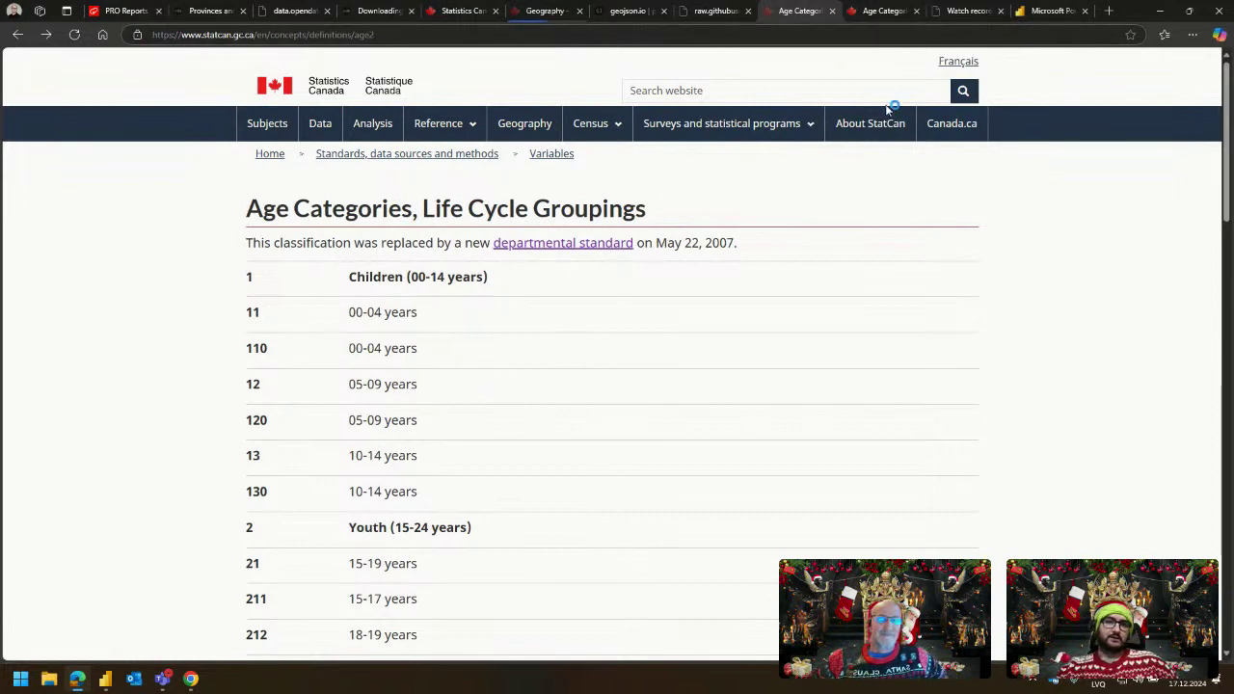
key(alt+Tab)
key(alt+Tab)
key(alt+Tab)
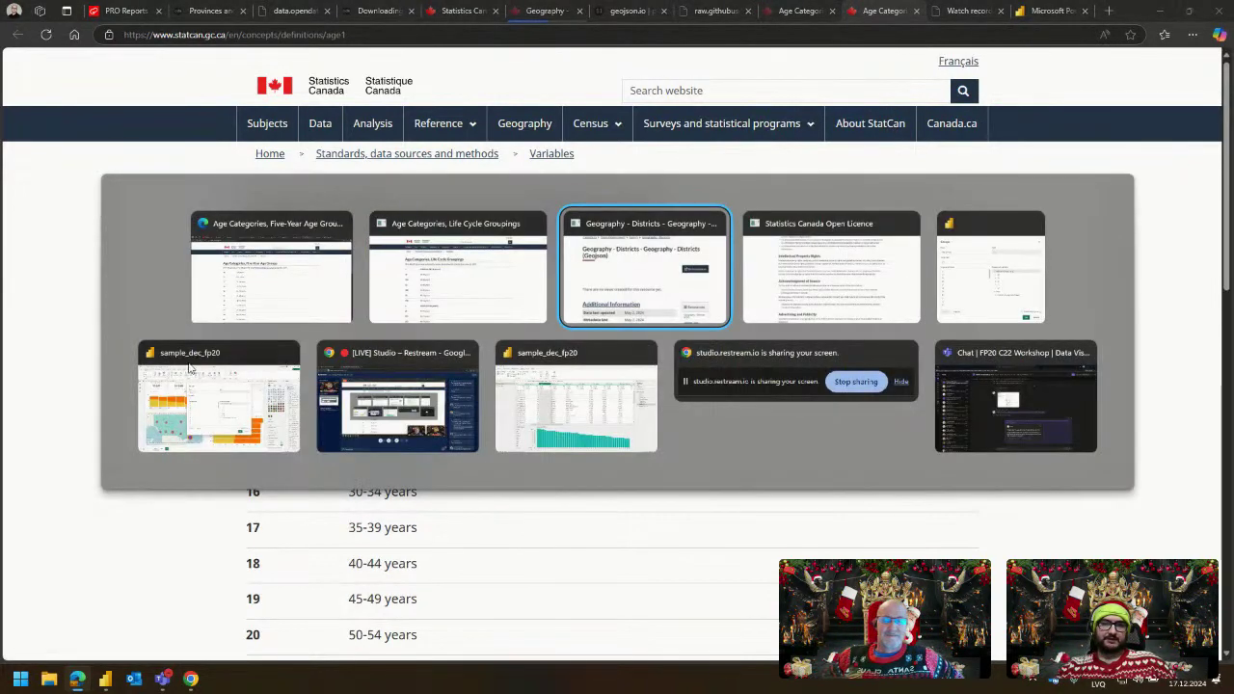
click(206, 434)
Cancel the Groups dialog, limit the donut's field parameter to Age (bins), and add Age beneath it.
click(829, 503)
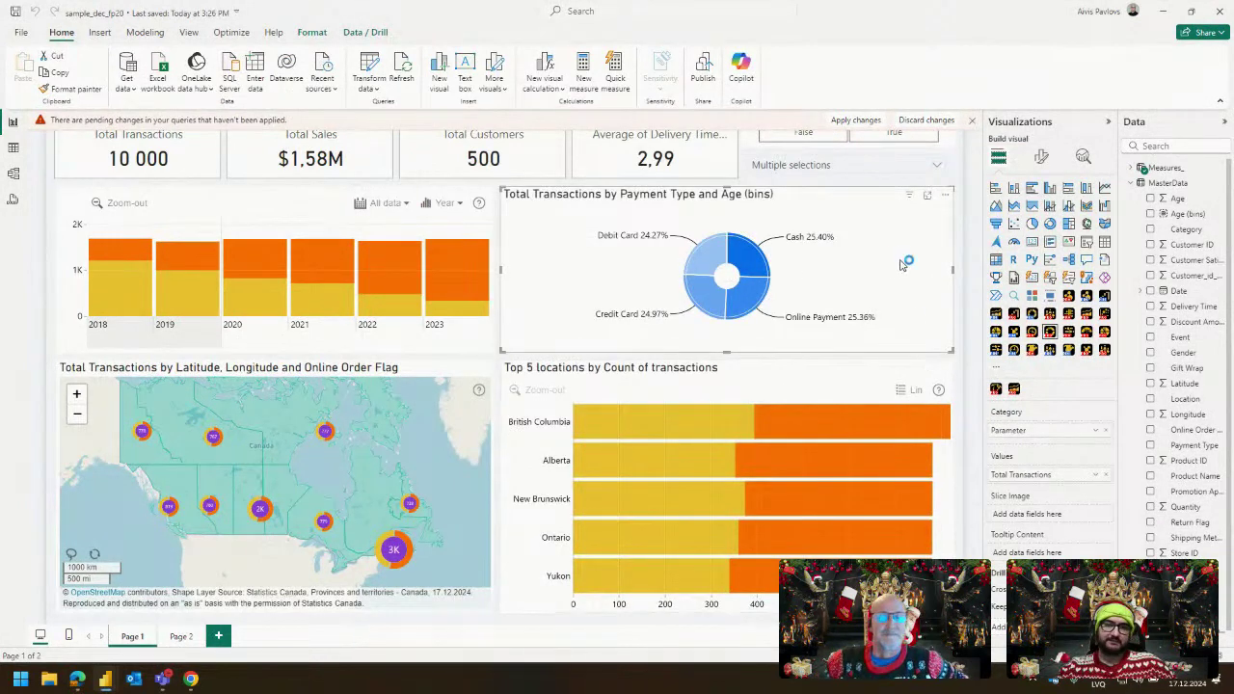
click(891, 169)
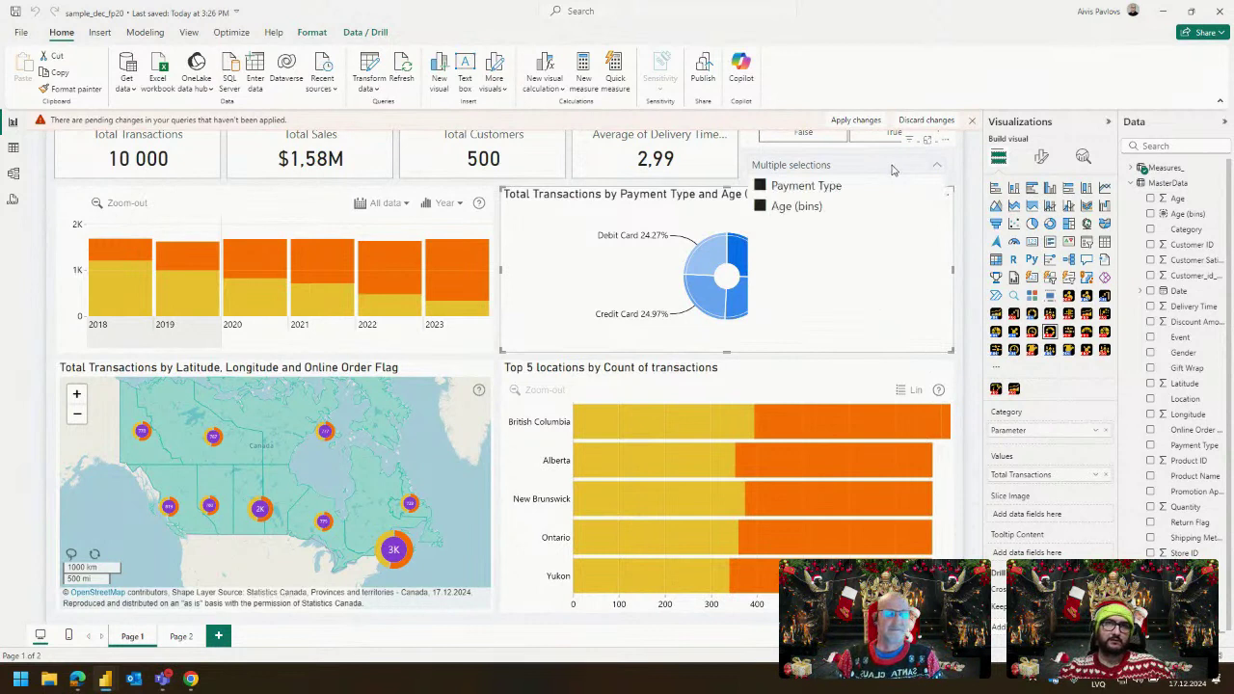
click(818, 187)
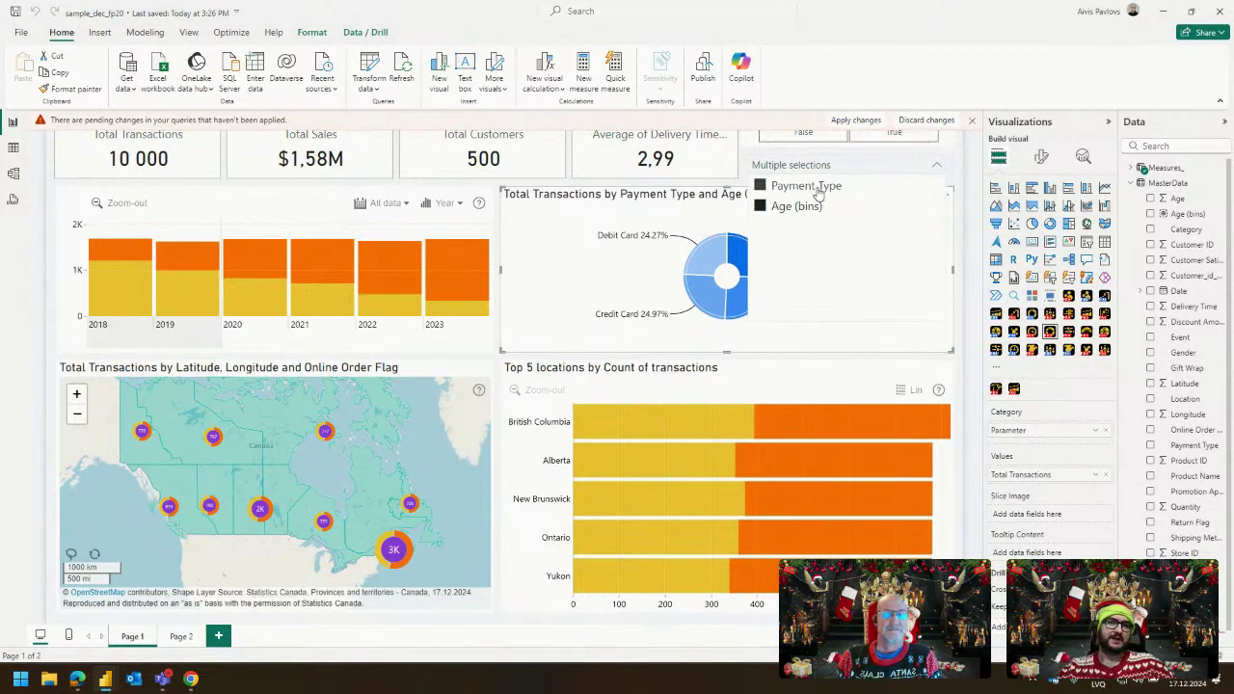
click(829, 208)
click(829, 206)
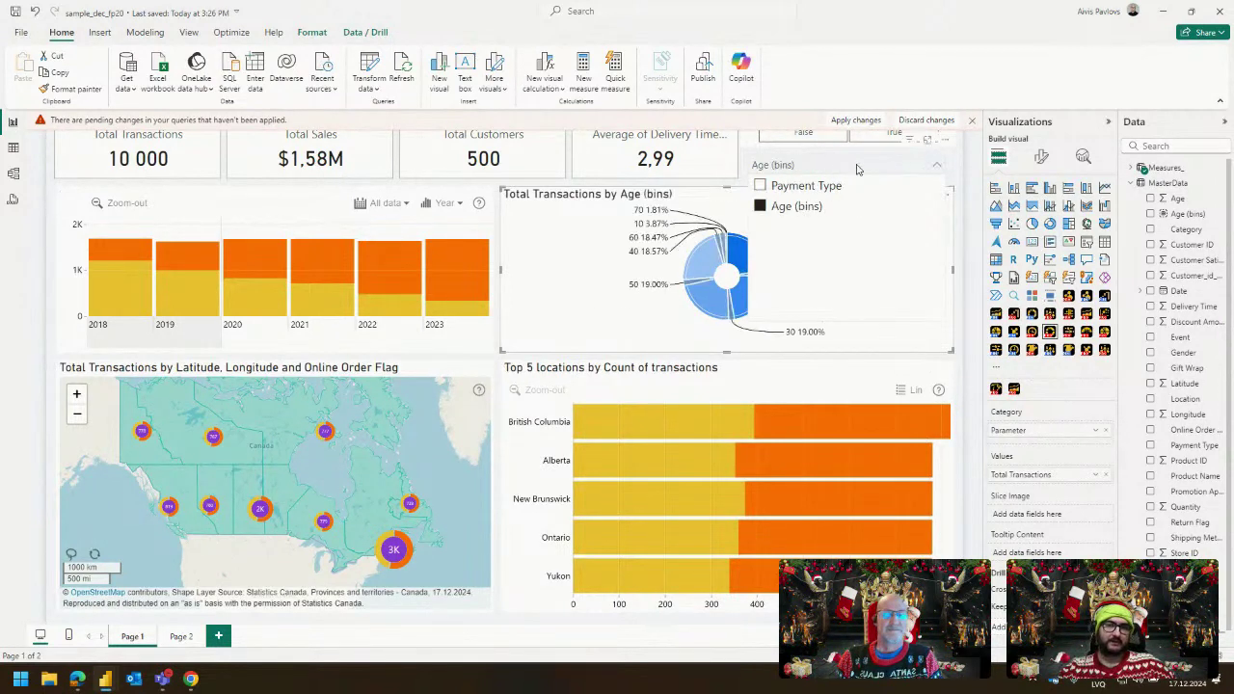
click(954, 170)
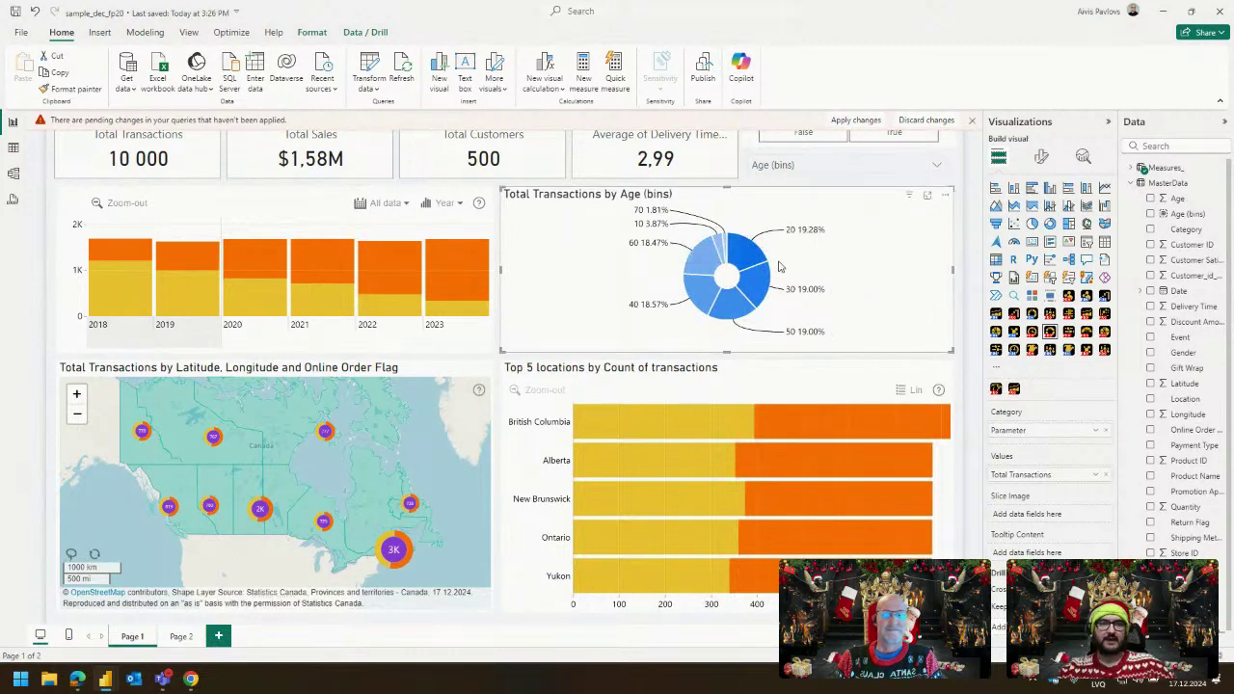
click(1180, 200)
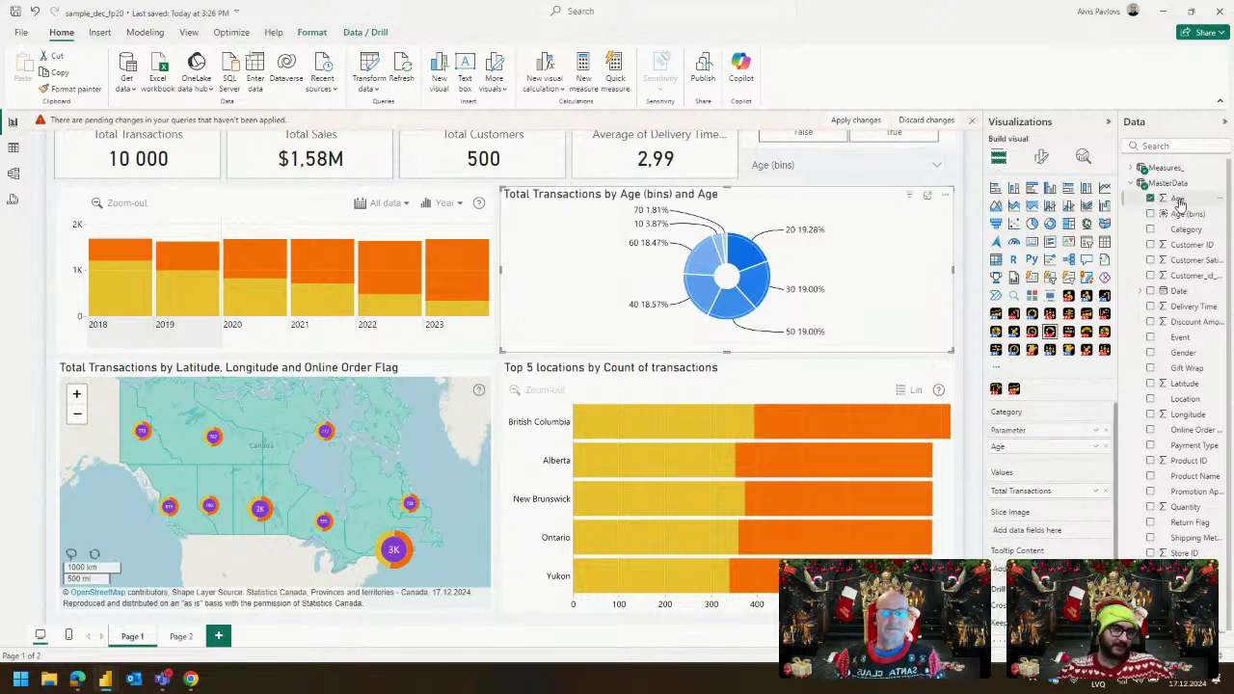
Drill the 20 age bin down to individual ages, drill back up, then cross-filter by the 20 bin.
click(735, 241)
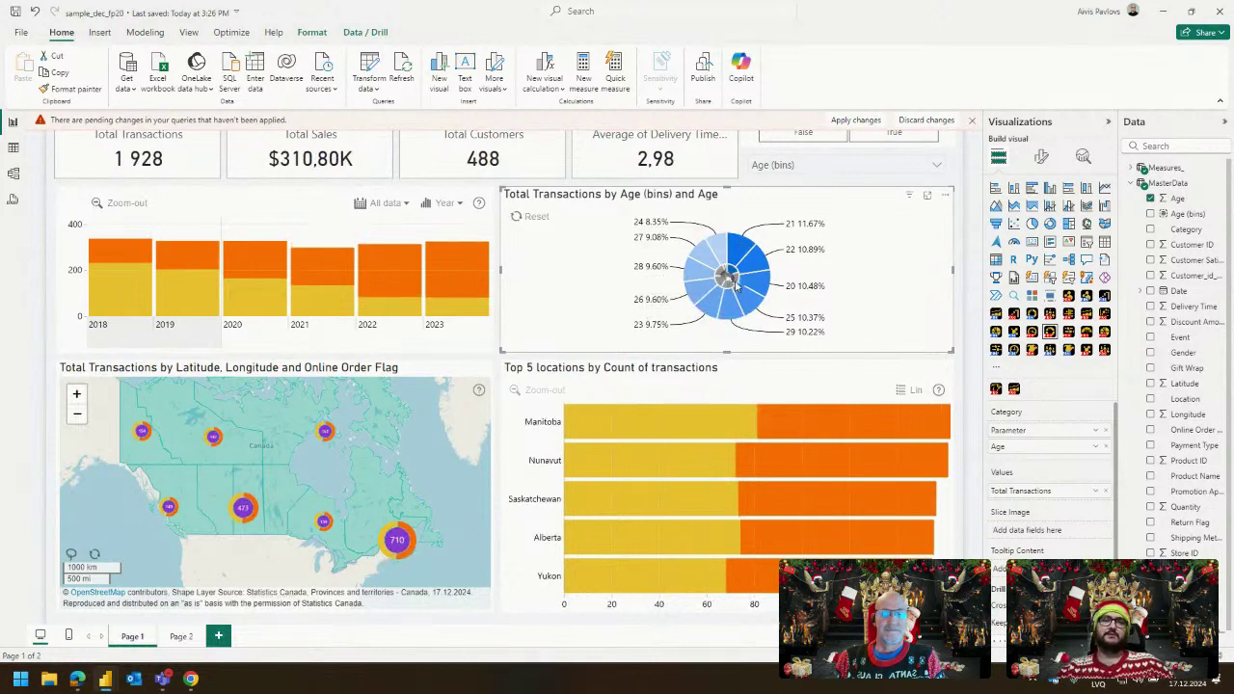
click(733, 282)
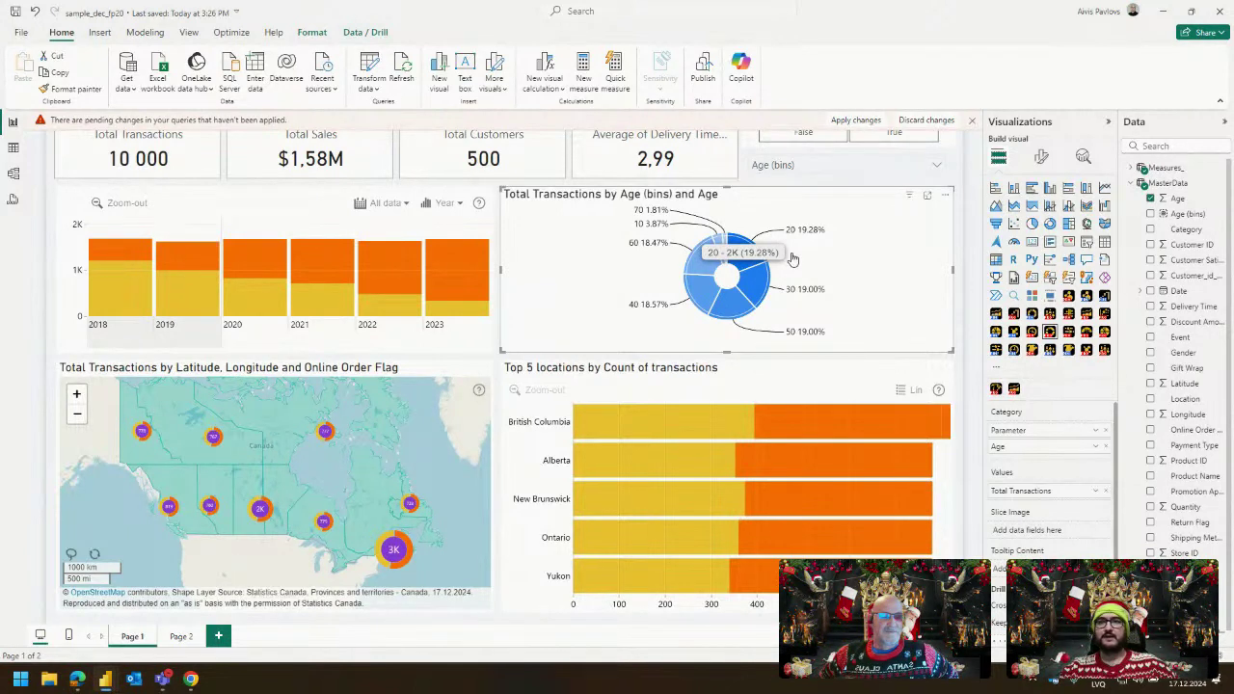
click(757, 253)
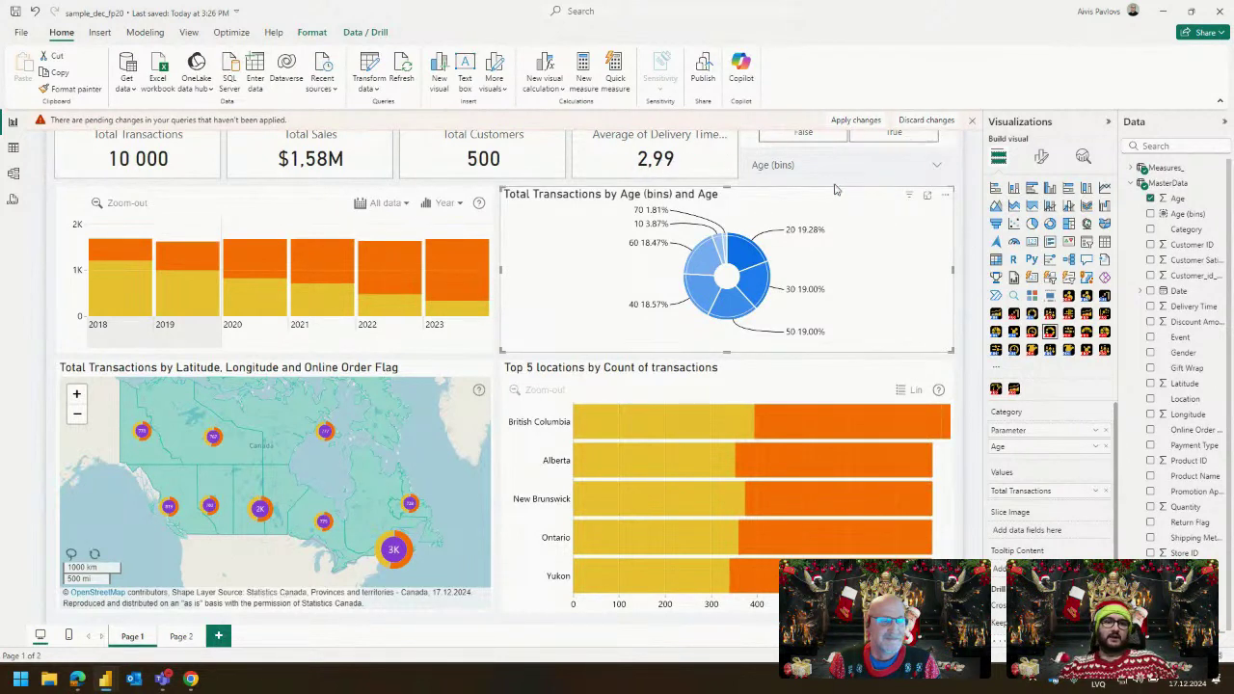
Look over the Power Query editor window, then return to the Power BI report.
key(alt+Tab)
key(alt+Tab)
key(alt+Tab)
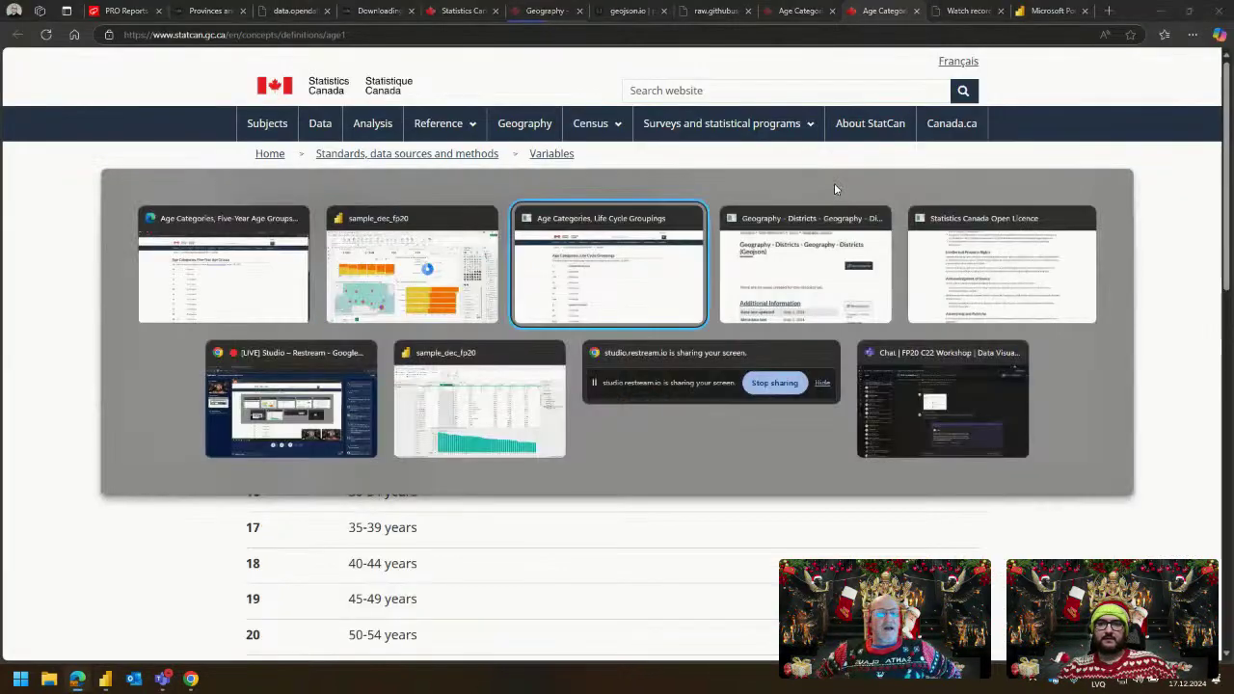
key(alt+Tab)
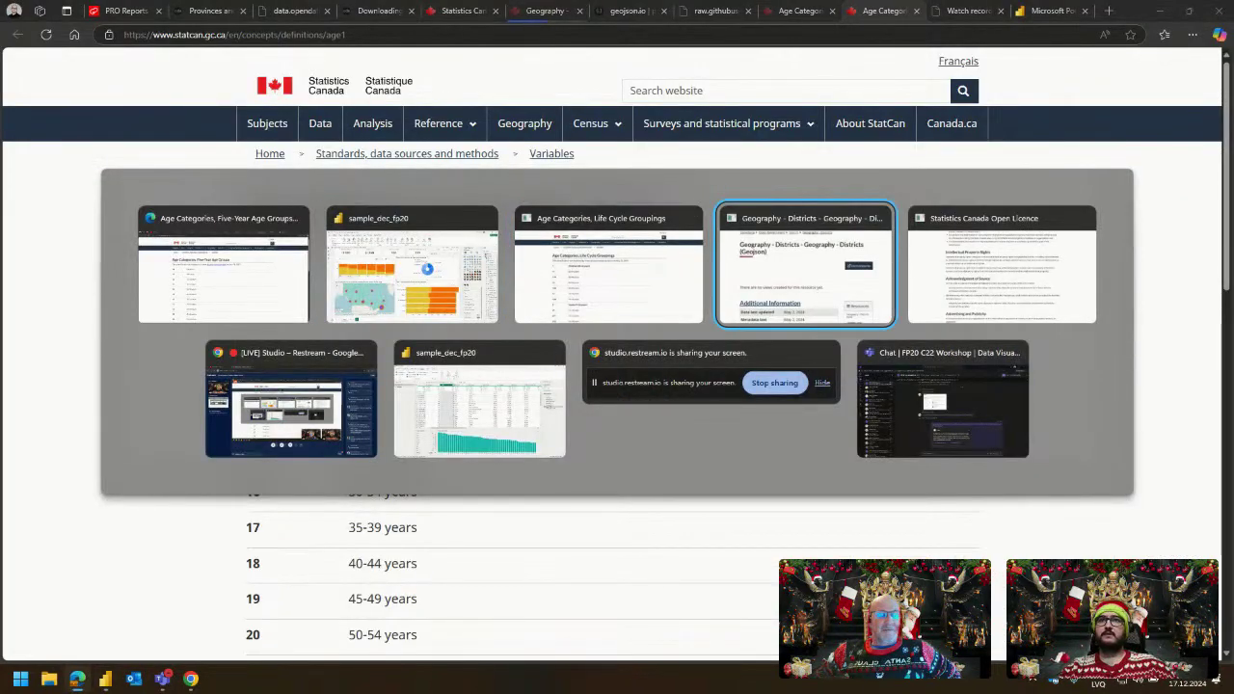
click(461, 395)
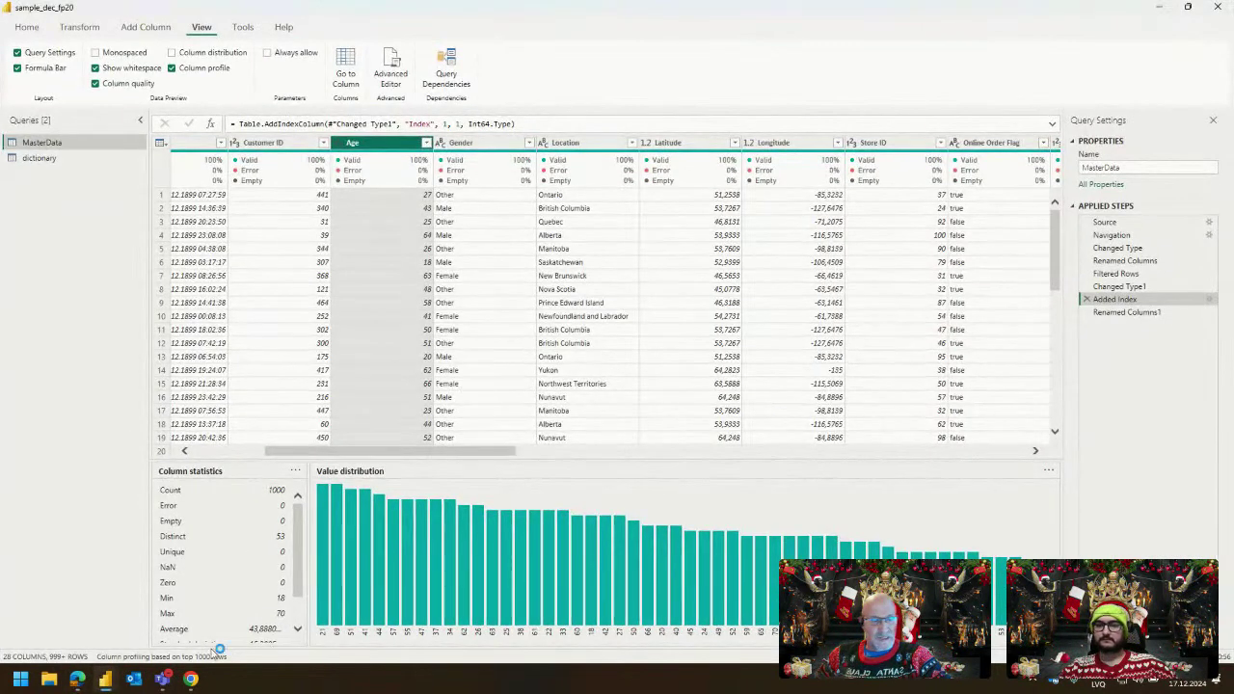
mouse_move(114, 682)
click(209, 611)
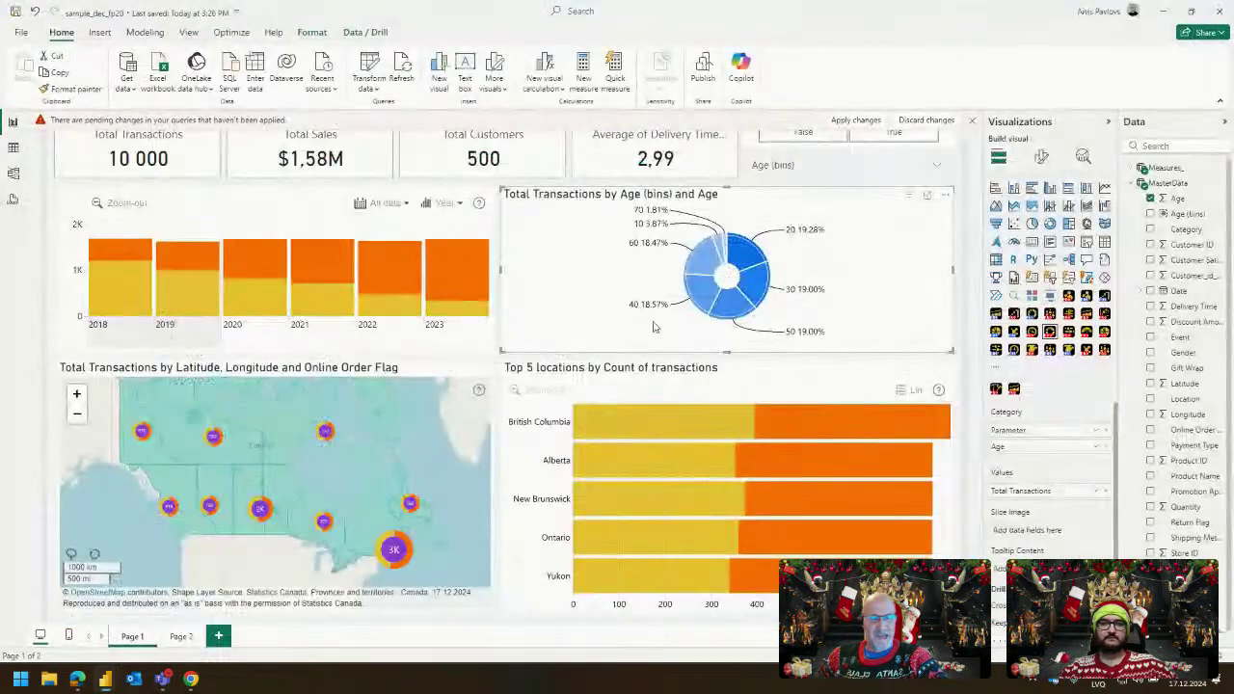
Discard the pending query changes from the yellow warning bar and confirm Discard.
click(821, 185)
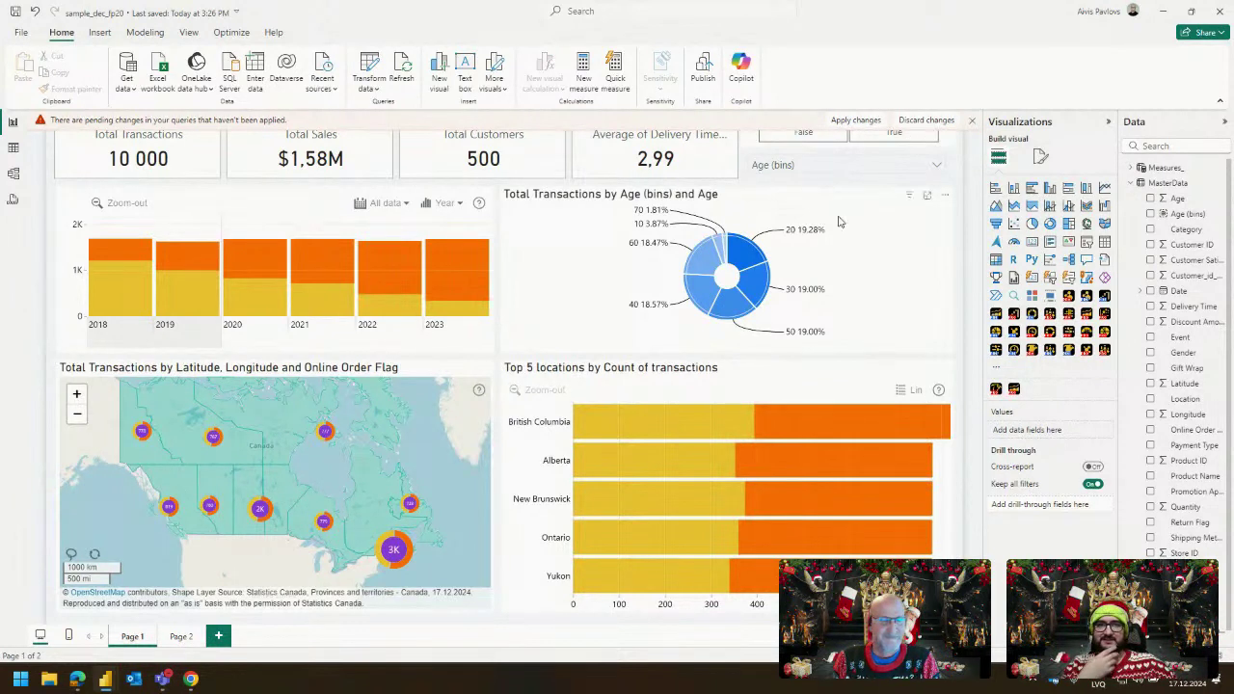
click(850, 214)
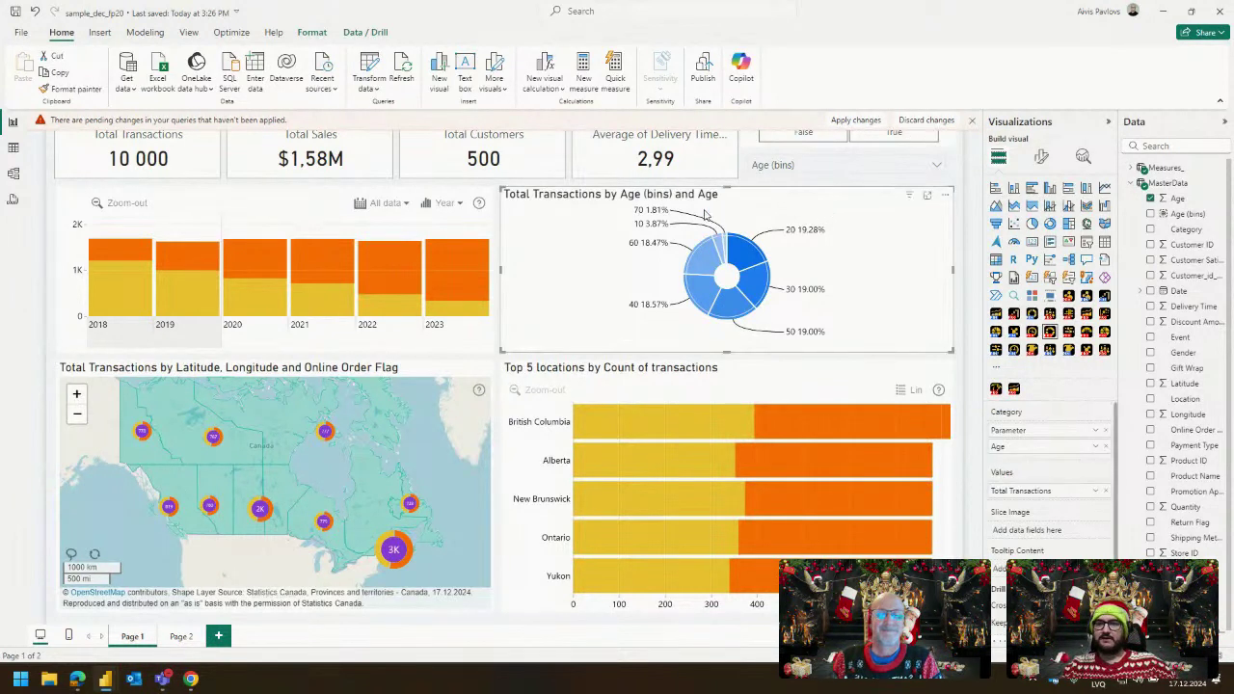
click(816, 178)
click(926, 120)
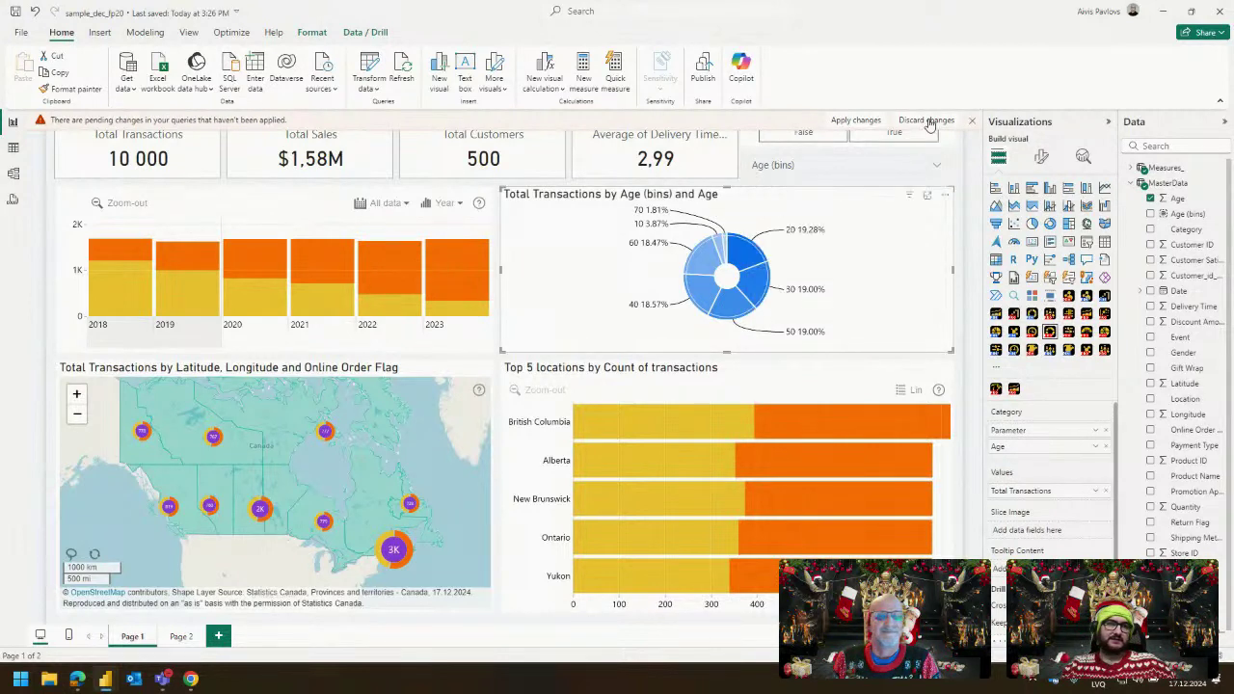
click(672, 375)
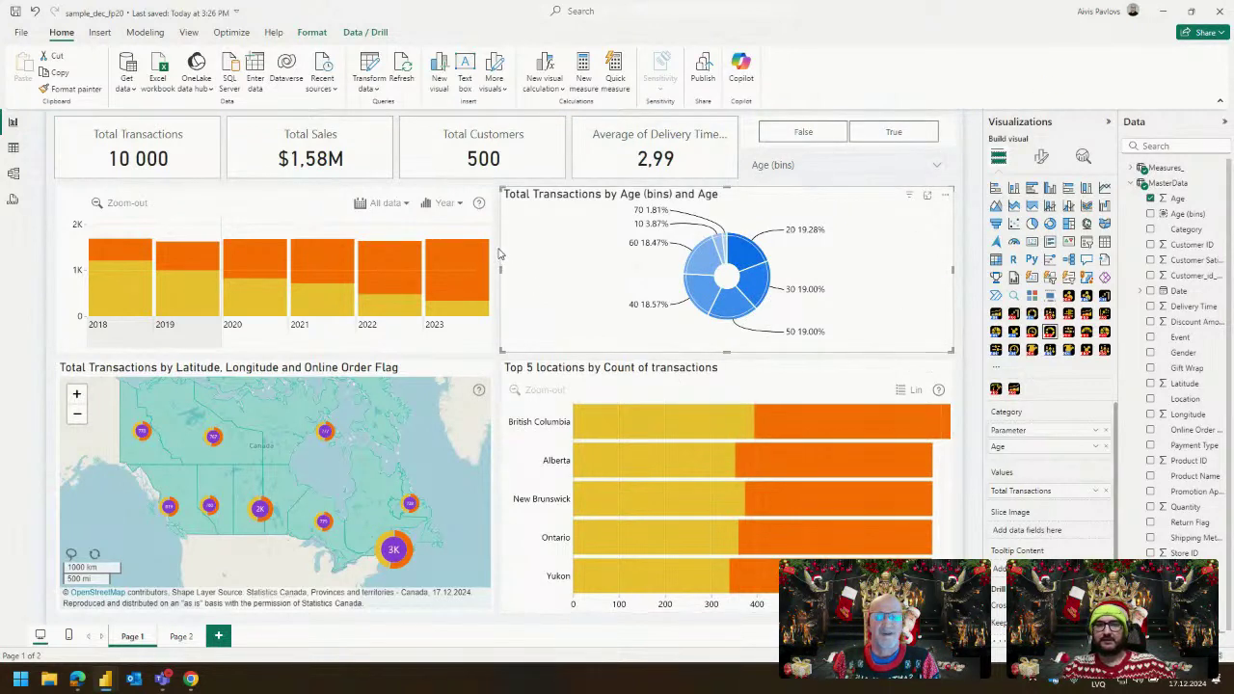
click(496, 288)
click(337, 434)
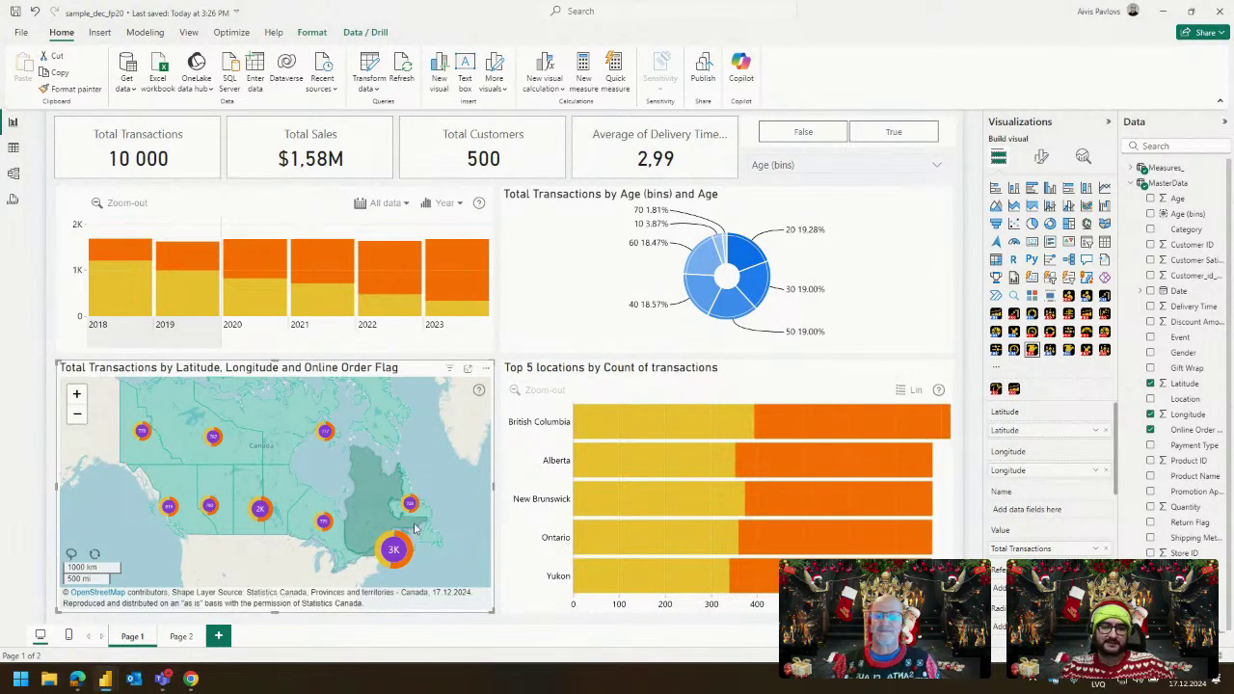
In the map's Shape Layer 1 Settings, try Built-in Shapes as Type, then revert to Geo JSON.
click(1041, 156)
scroll(1049, 471, down, 2)
click(1055, 446)
scroll(1055, 453, down, 1)
click(1051, 428)
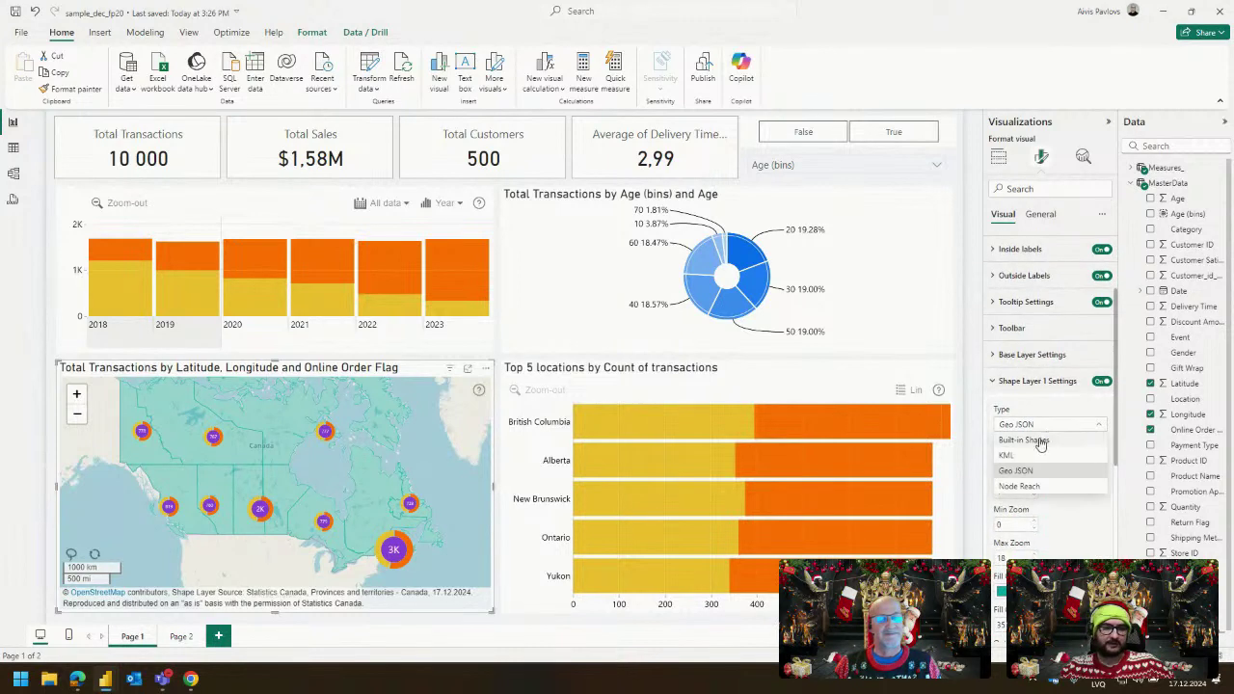
click(1037, 445)
click(1037, 459)
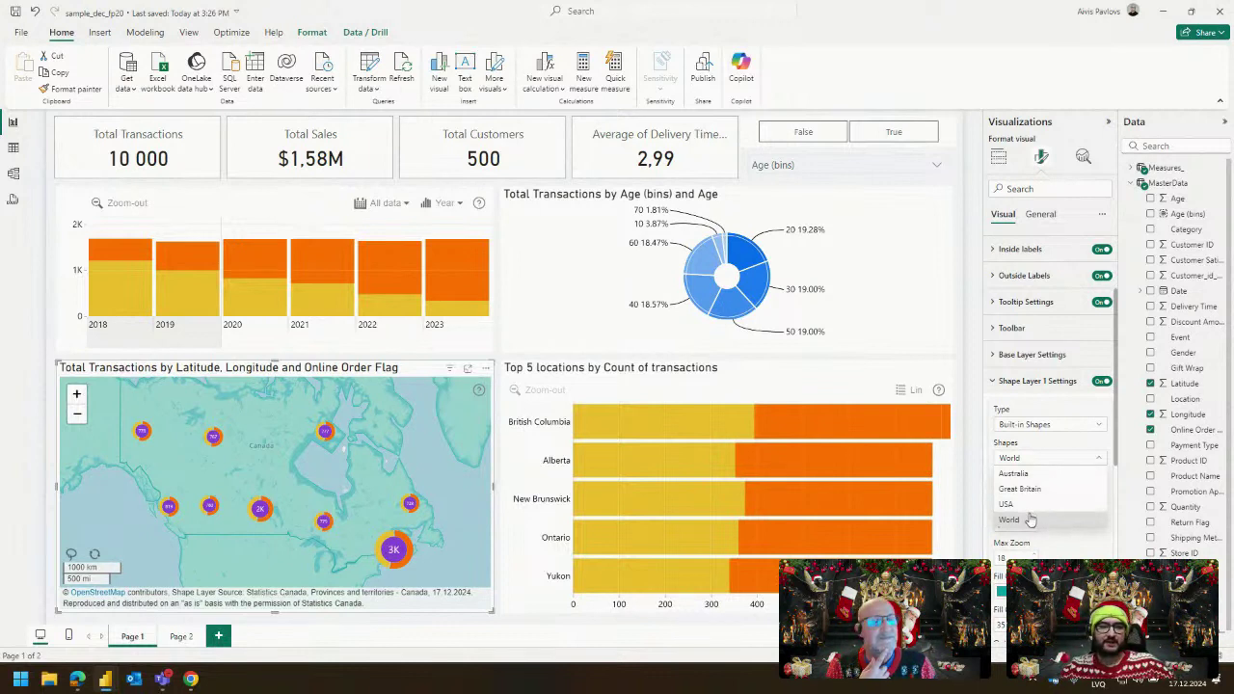
click(1049, 431)
click(1049, 429)
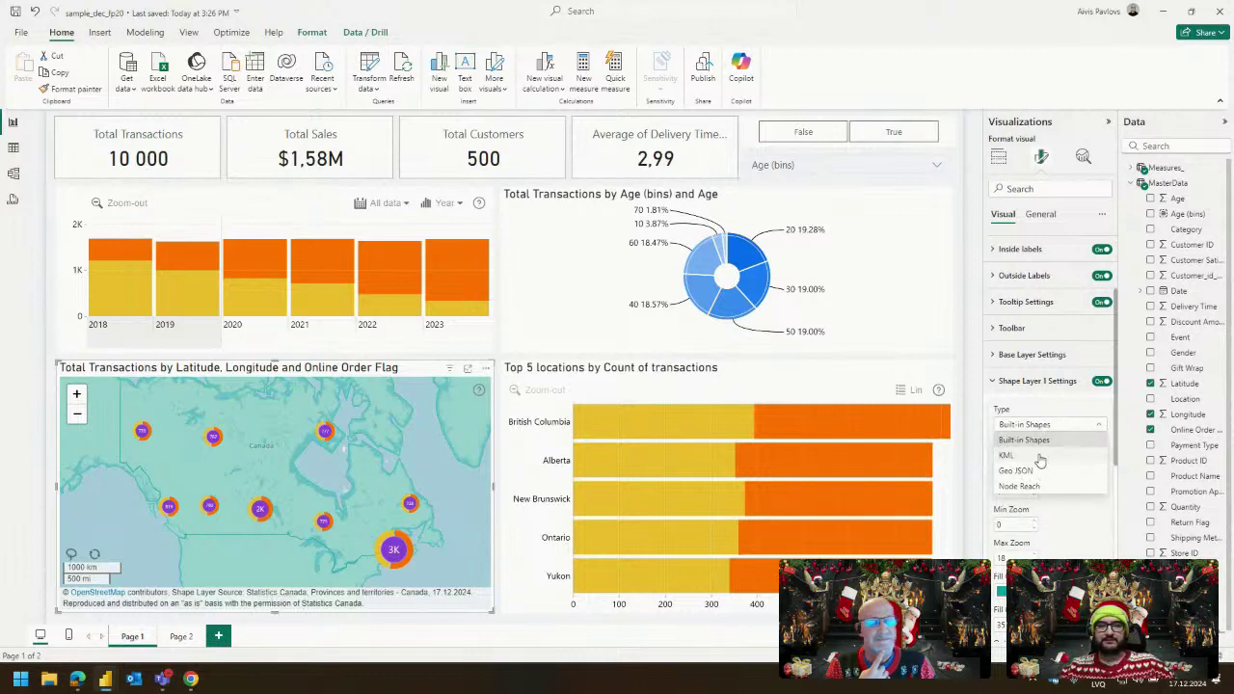
click(1047, 471)
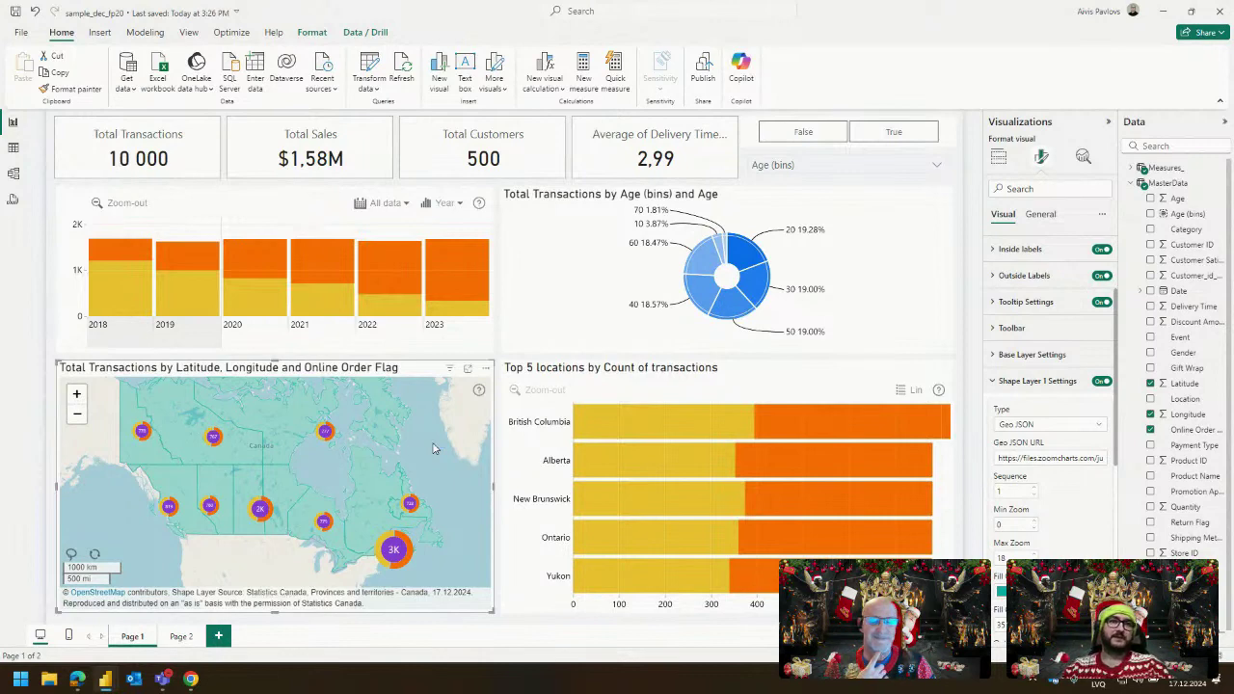
Switch to Edge and go to the 'Provinces and territories - Canada' Export tab.
key(alt+Tab)
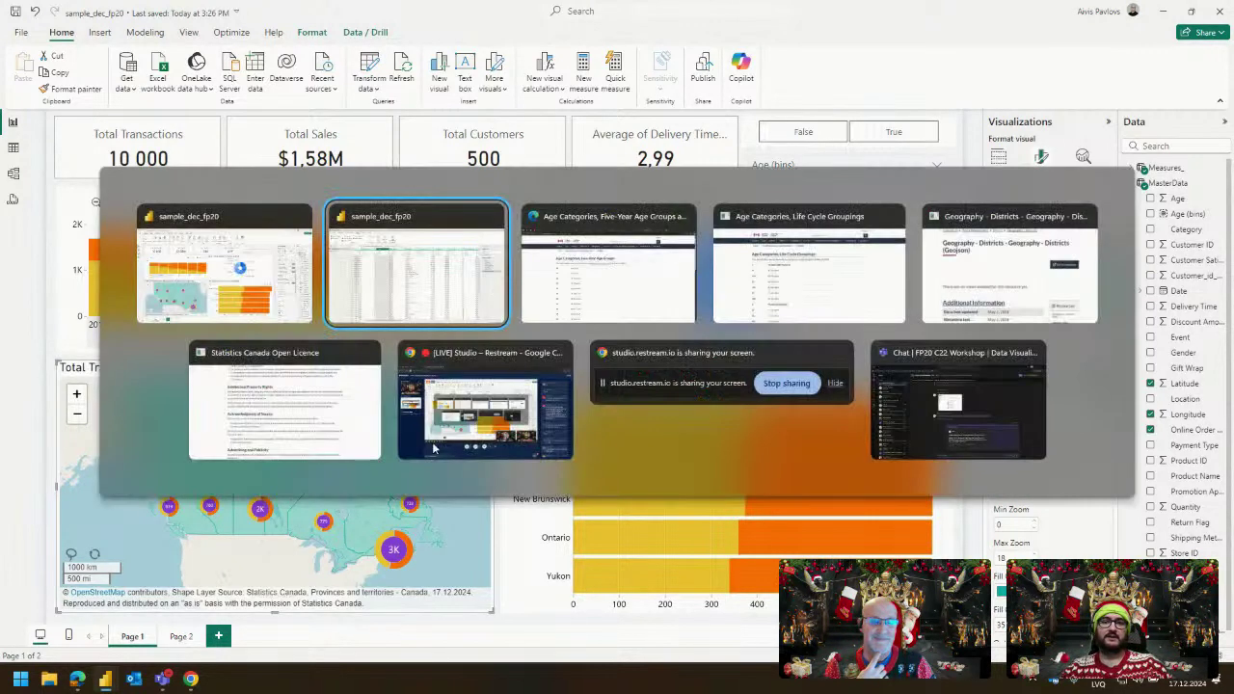
key(alt+Tab)
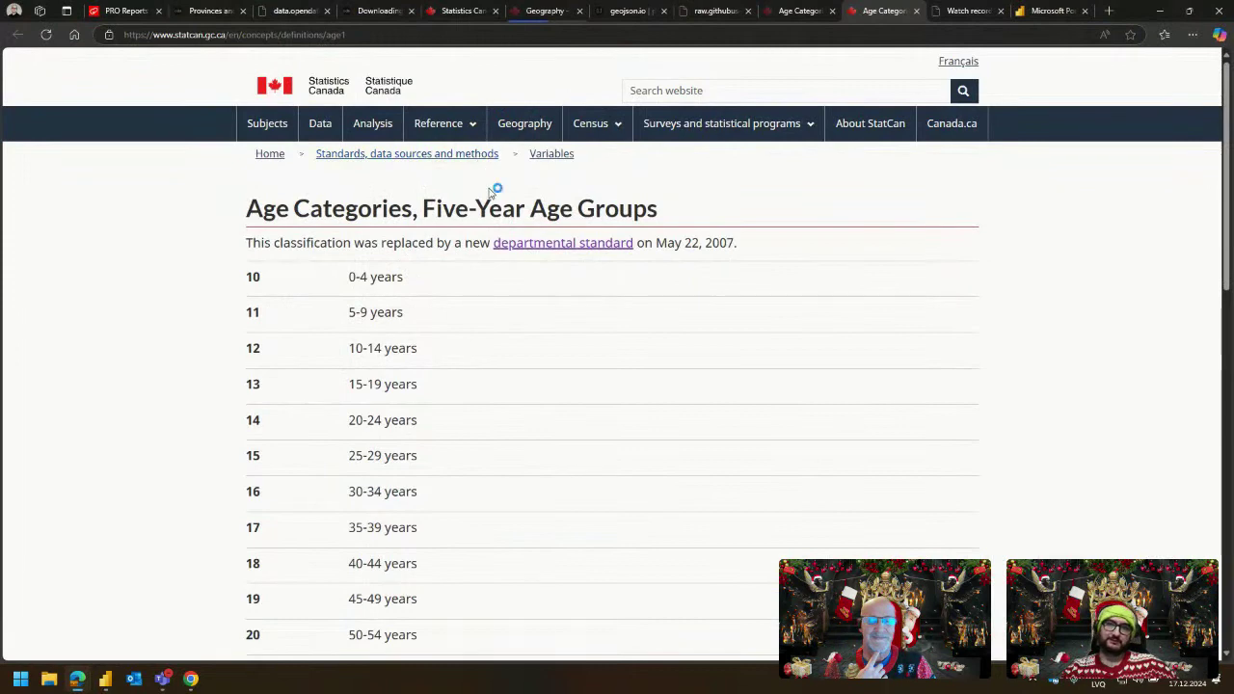
click(470, 11)
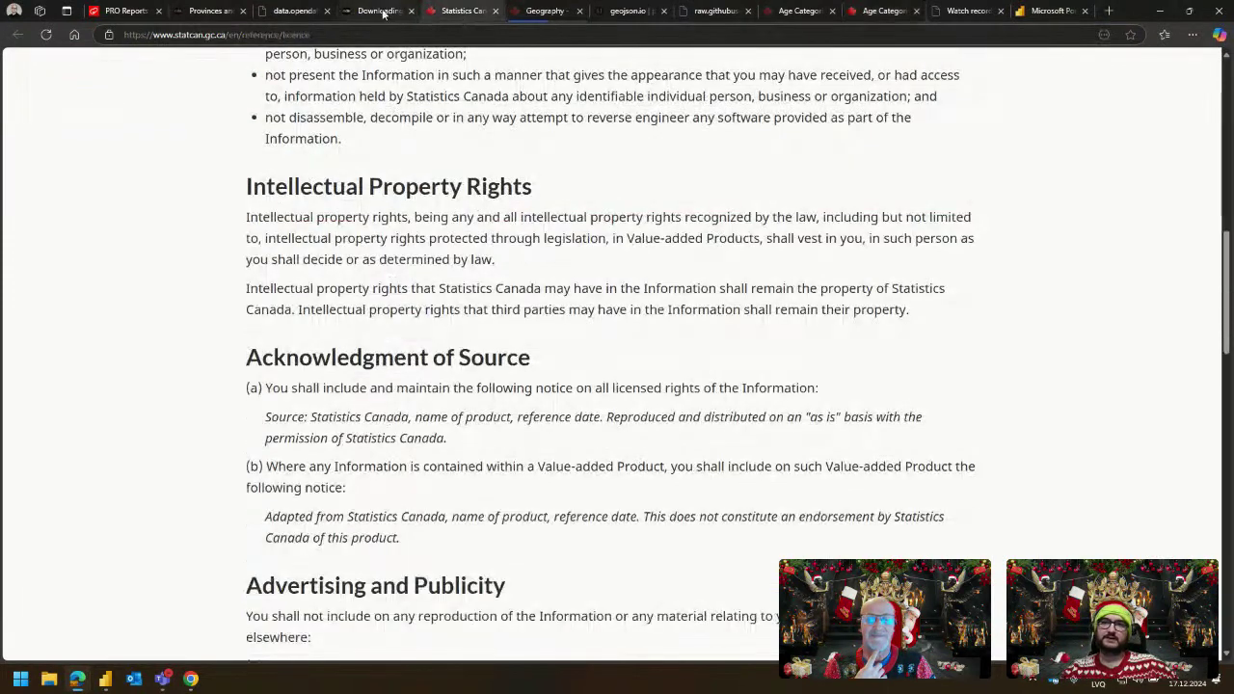
click(382, 13)
click(294, 10)
click(208, 11)
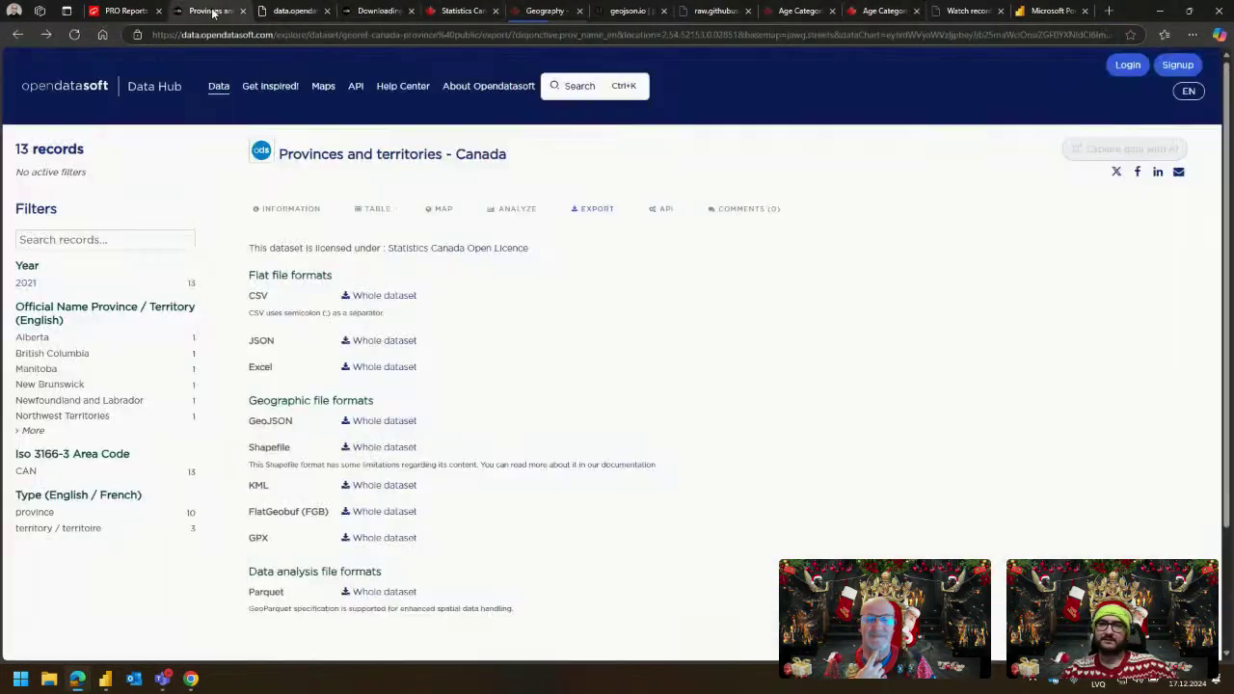
Highlight the Statistics Canada Open Licence statement, glance at Power BI, and come back.
drag(254, 247, 343, 248)
click(366, 248)
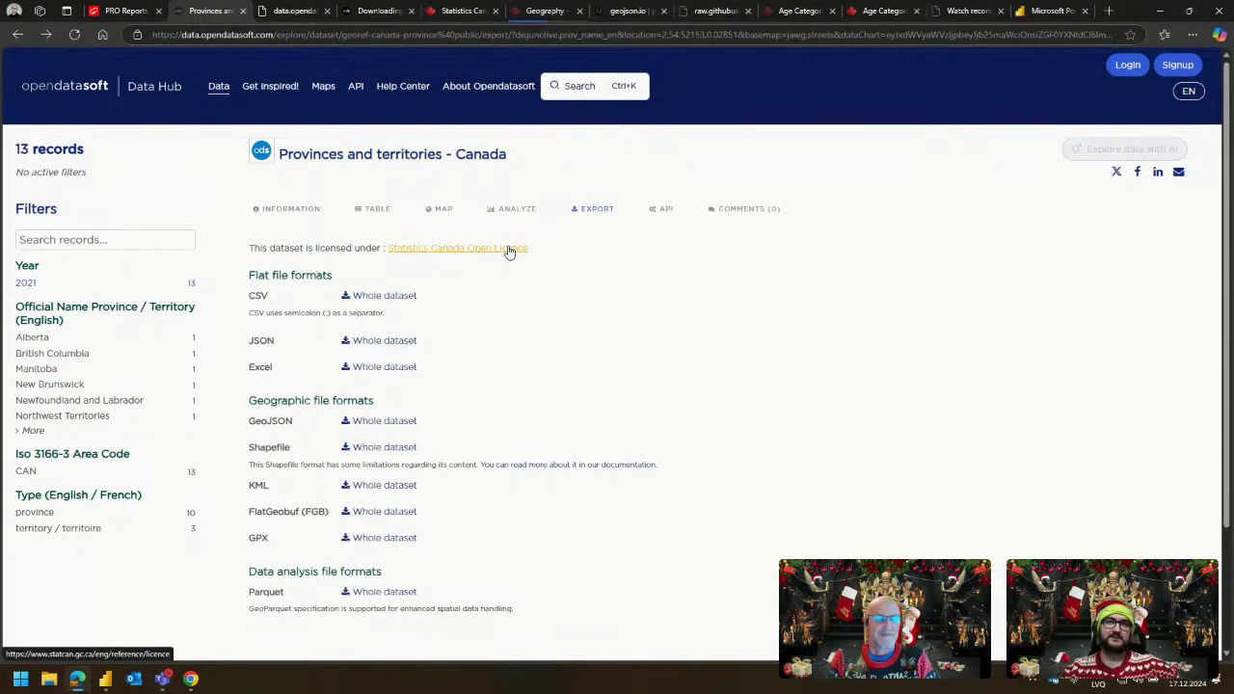
key(alt+Tab)
key(alt+Tab)
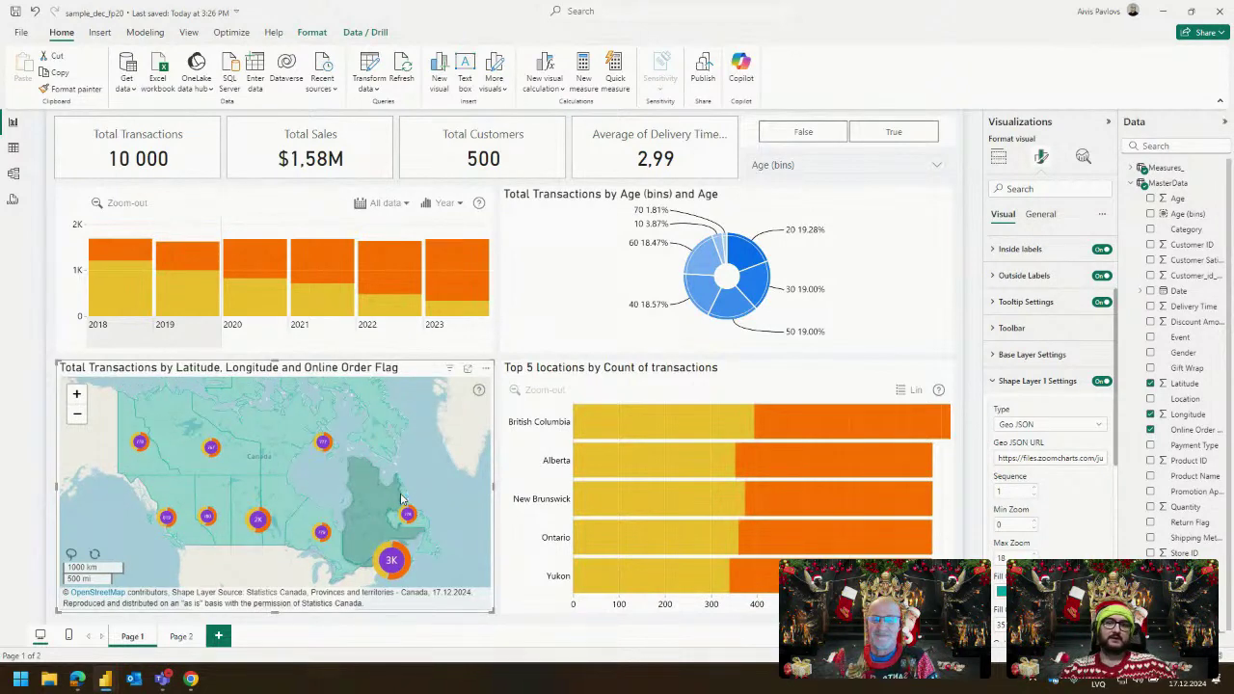
key(alt+Tab)
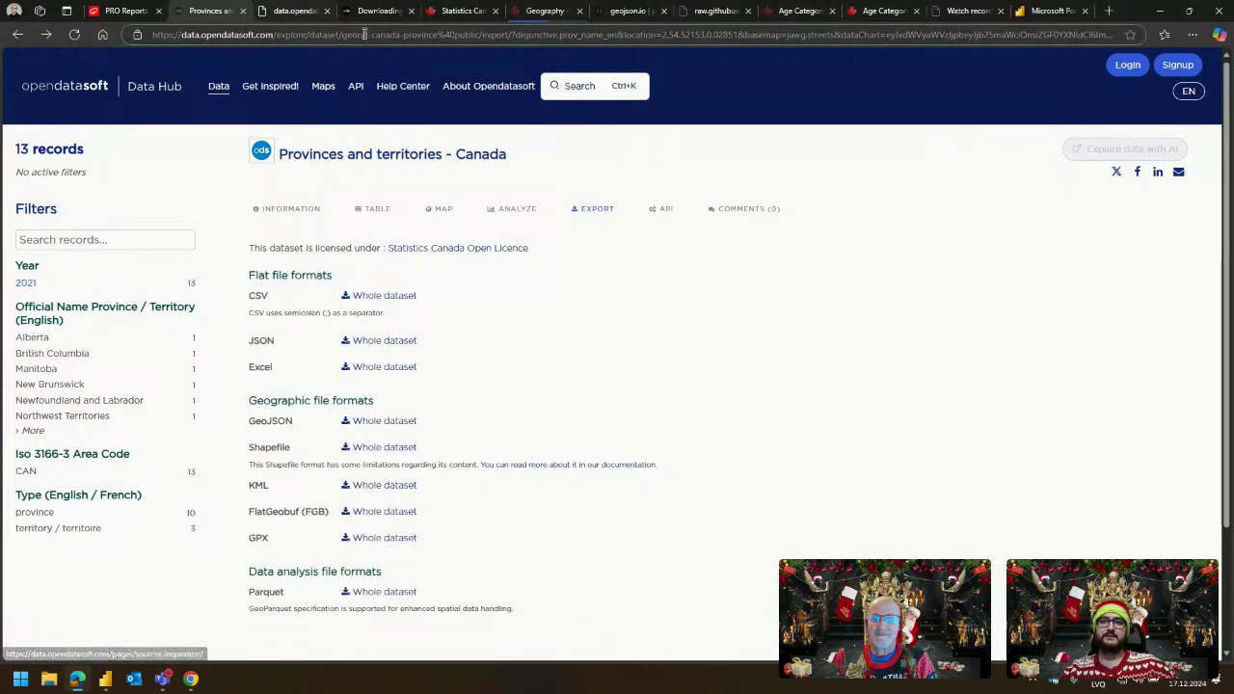
Rotate the geojson.io globe to inspect the Canadian province outlines, then return to the Power BI report.
click(627, 10)
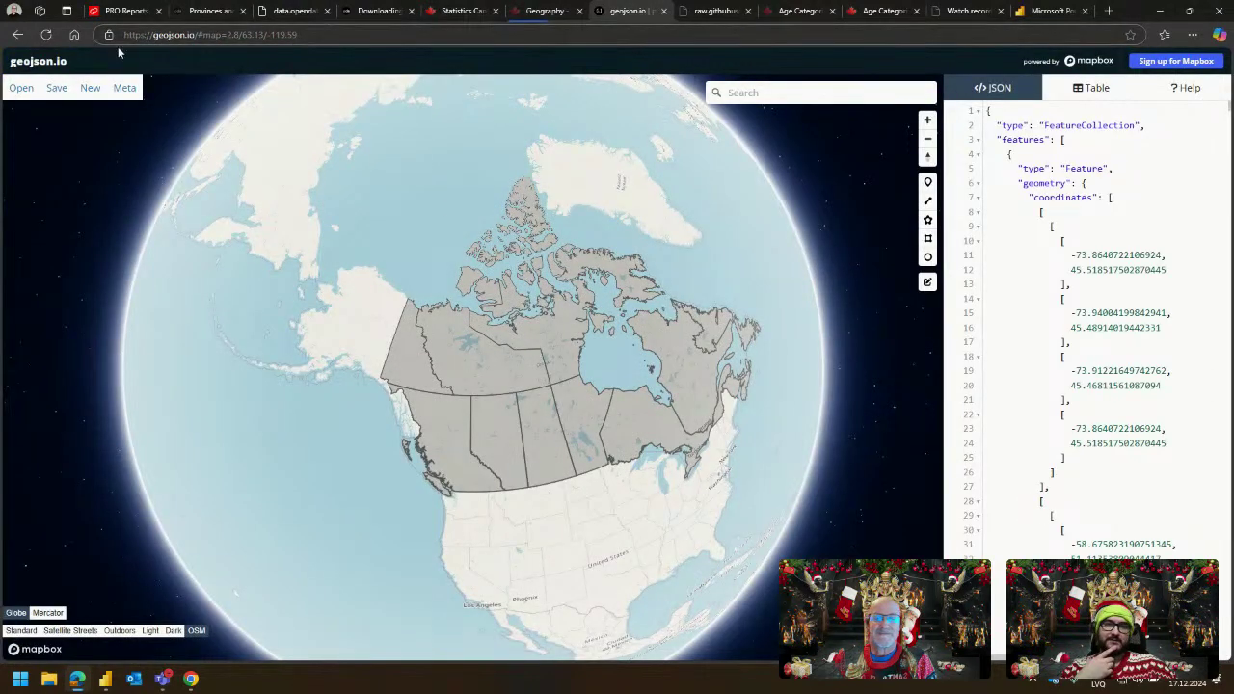
drag(541, 368, 473, 356)
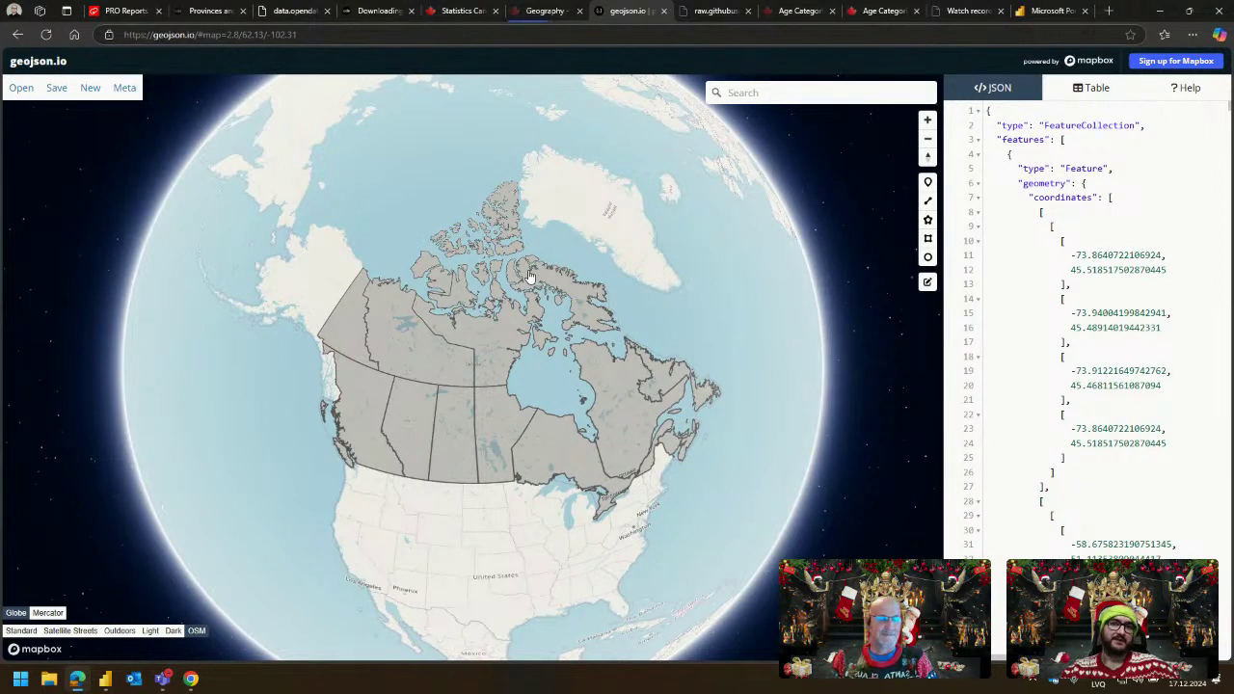
drag(429, 217, 413, 199)
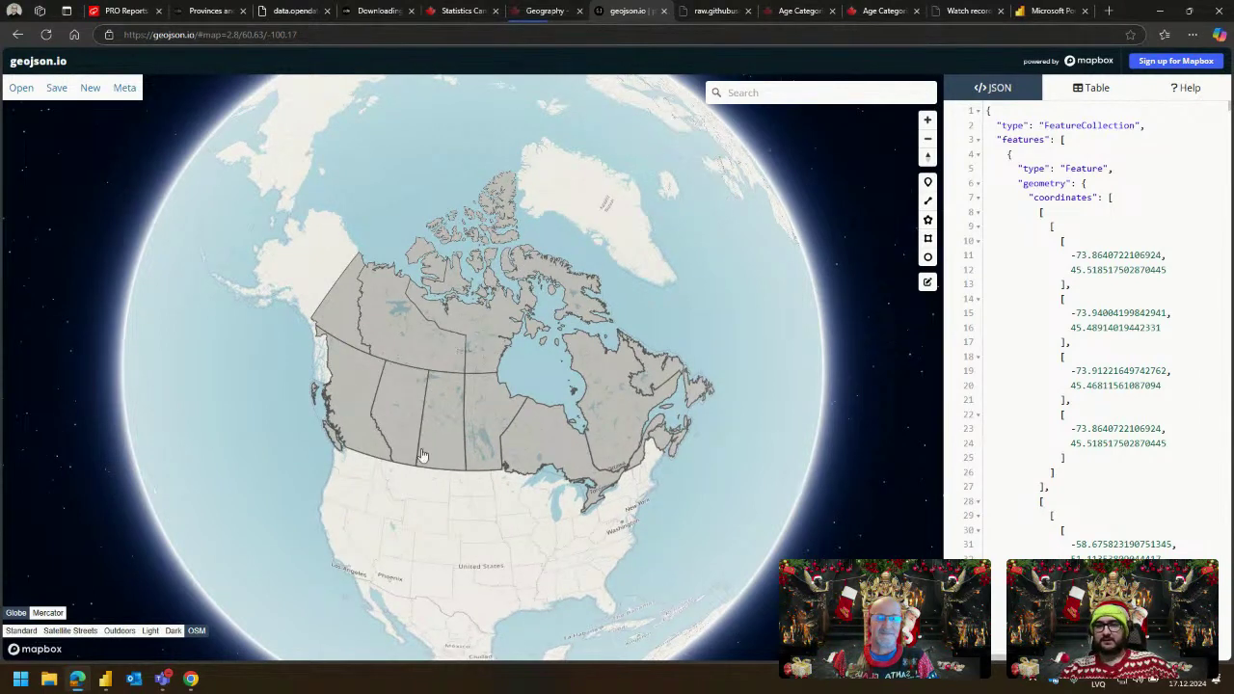
mouse_move(105, 679)
click(105, 625)
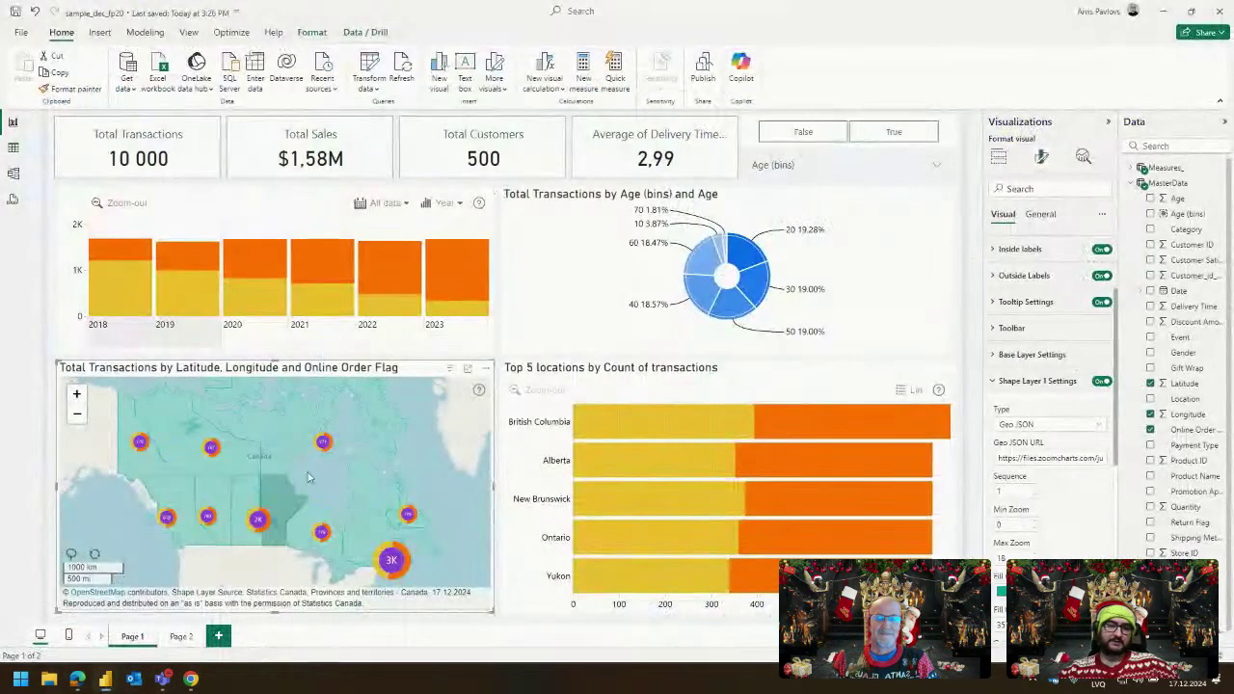
click(236, 469)
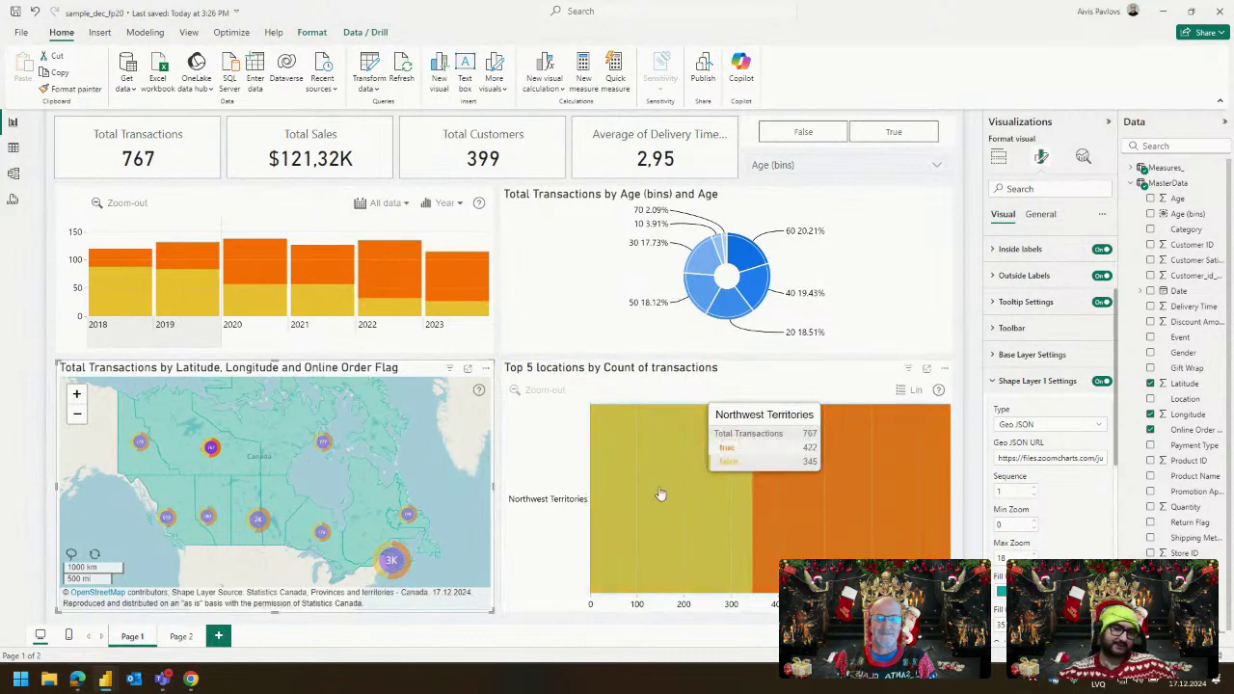
mouse_move(655, 448)
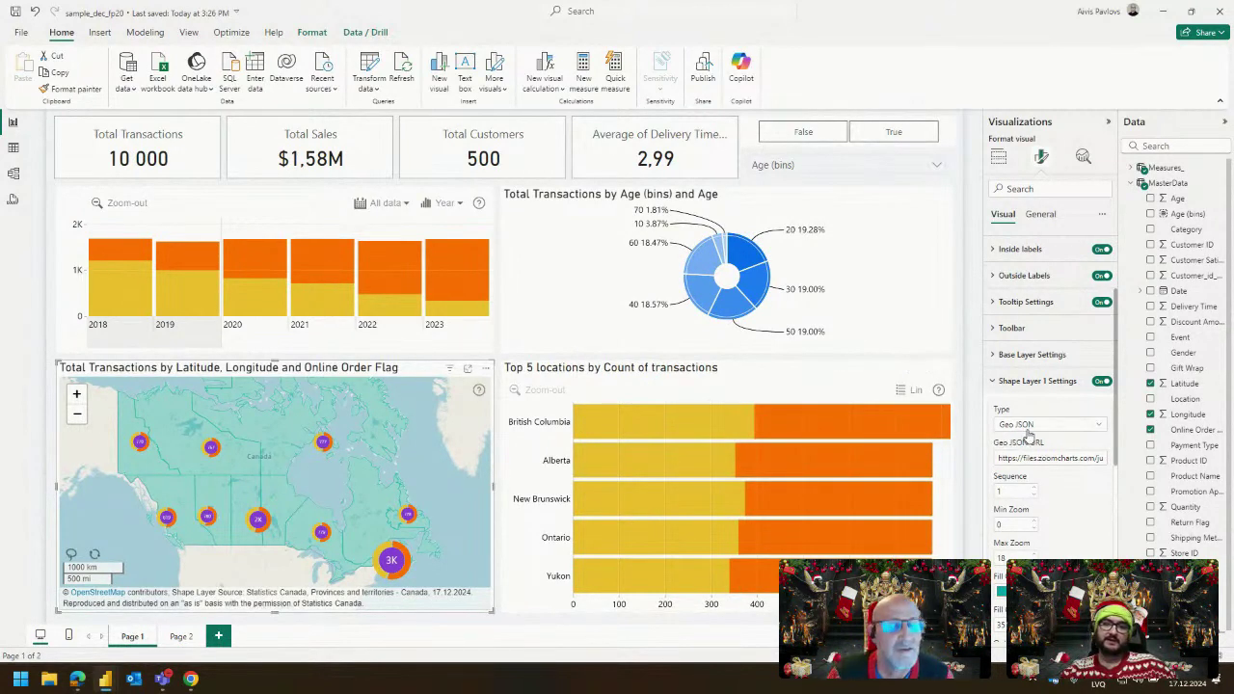
key(alt+Tab)
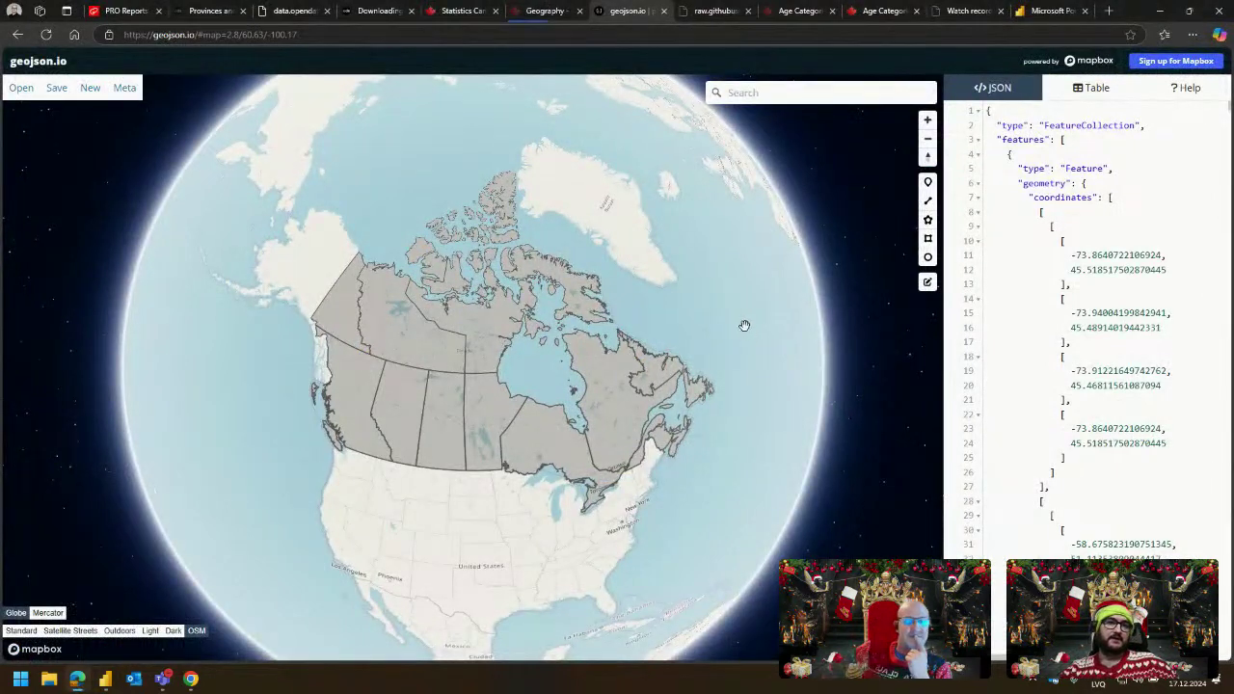
key(alt+Tab)
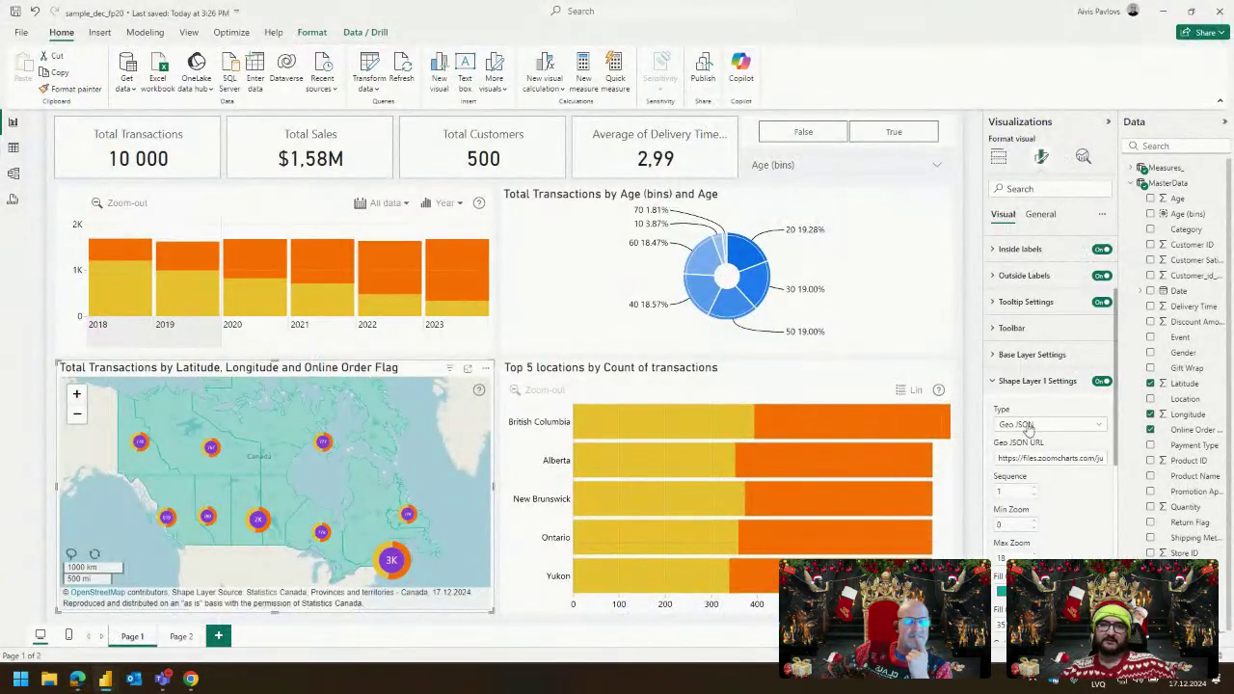
click(1049, 461)
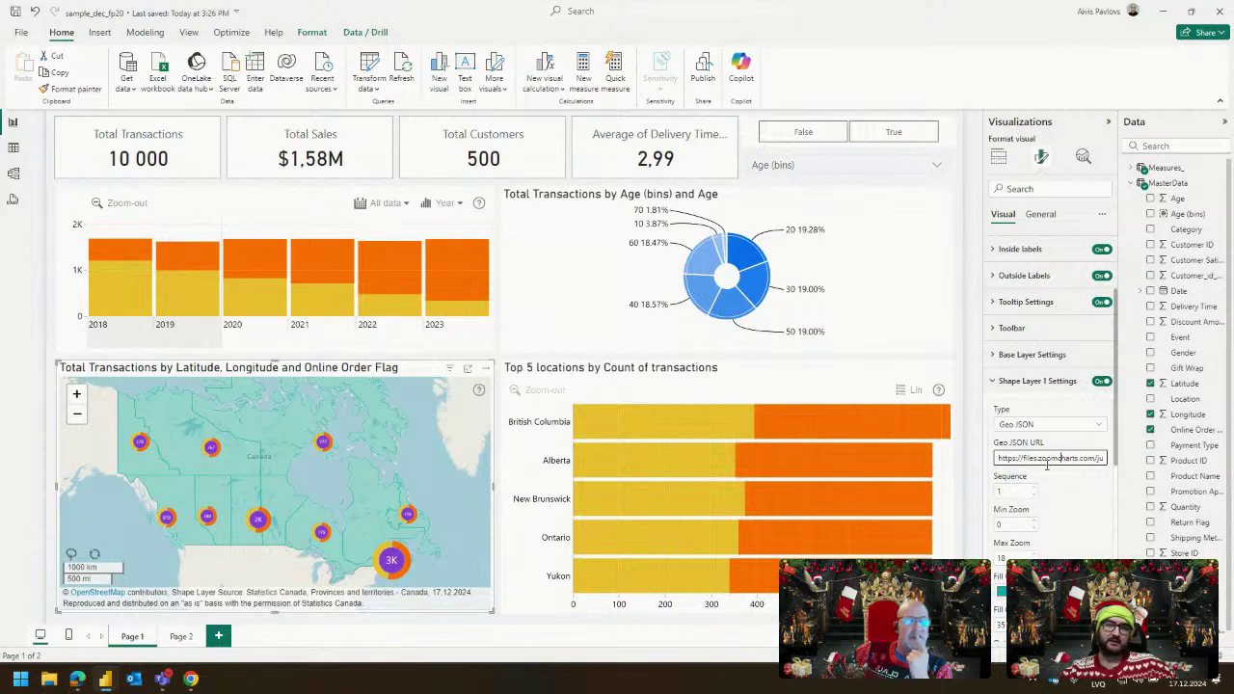
mouse_move(846, 460)
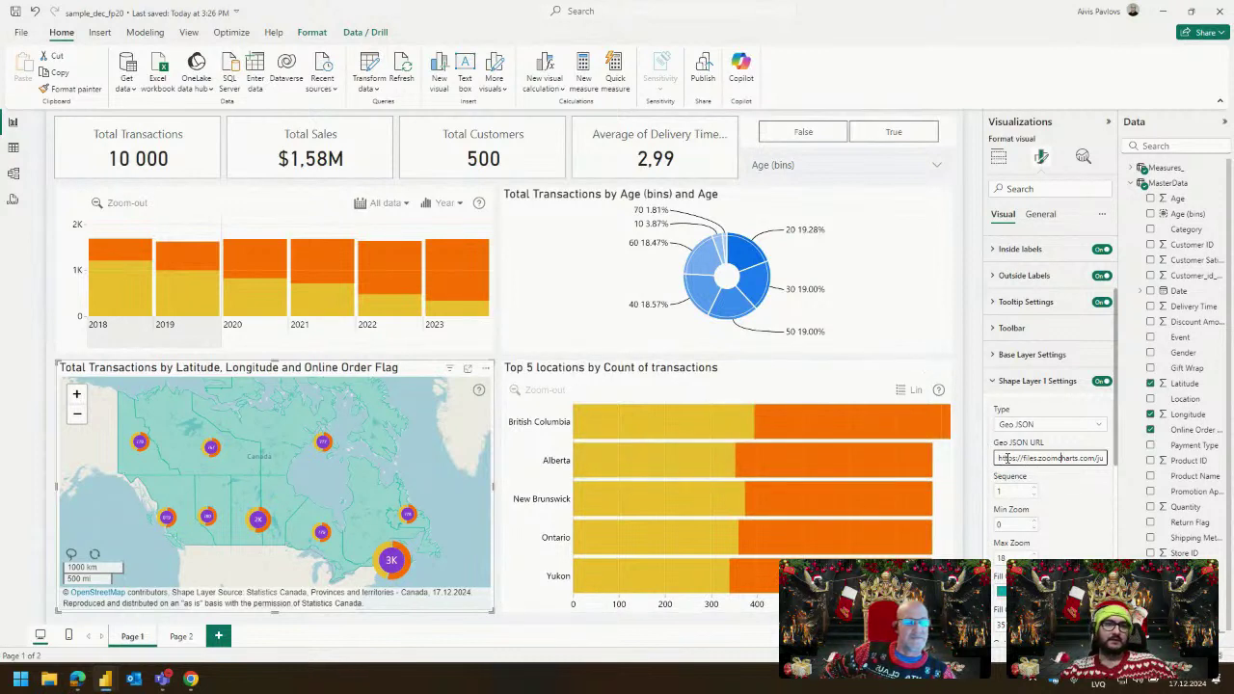
click(498, 351)
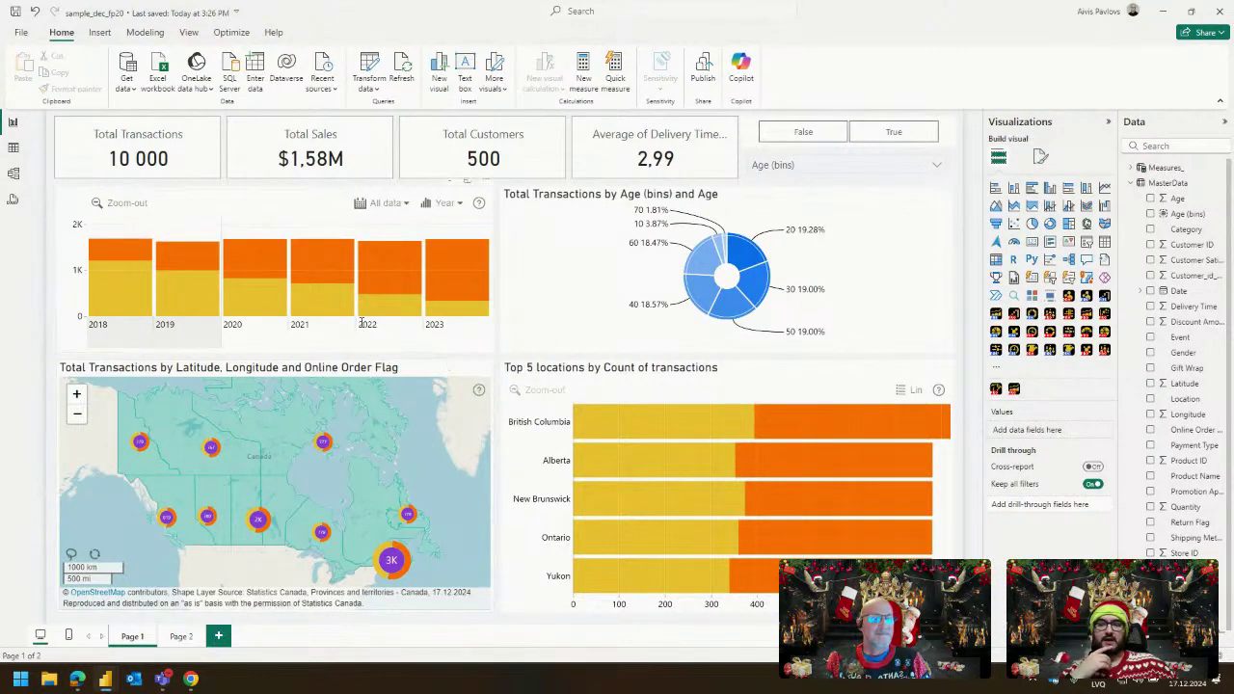
Turn on the yearly column chart's legend with Inline display mode.
click(278, 204)
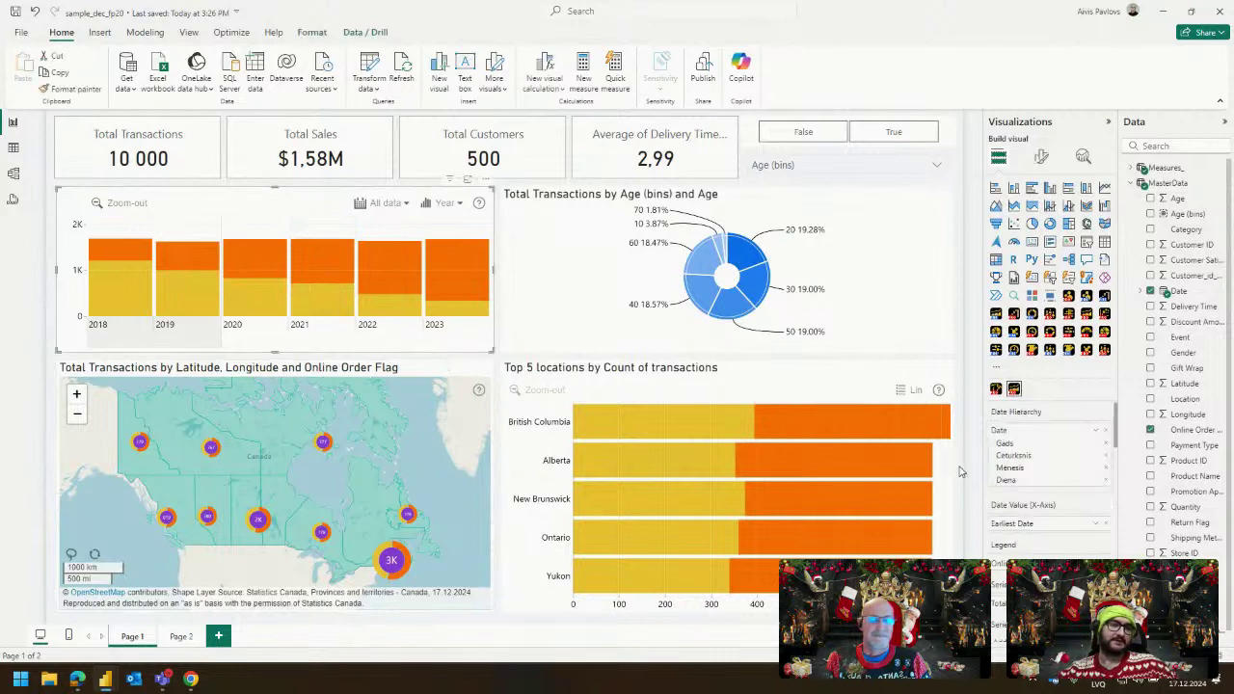
scroll(1051, 501, down, 2)
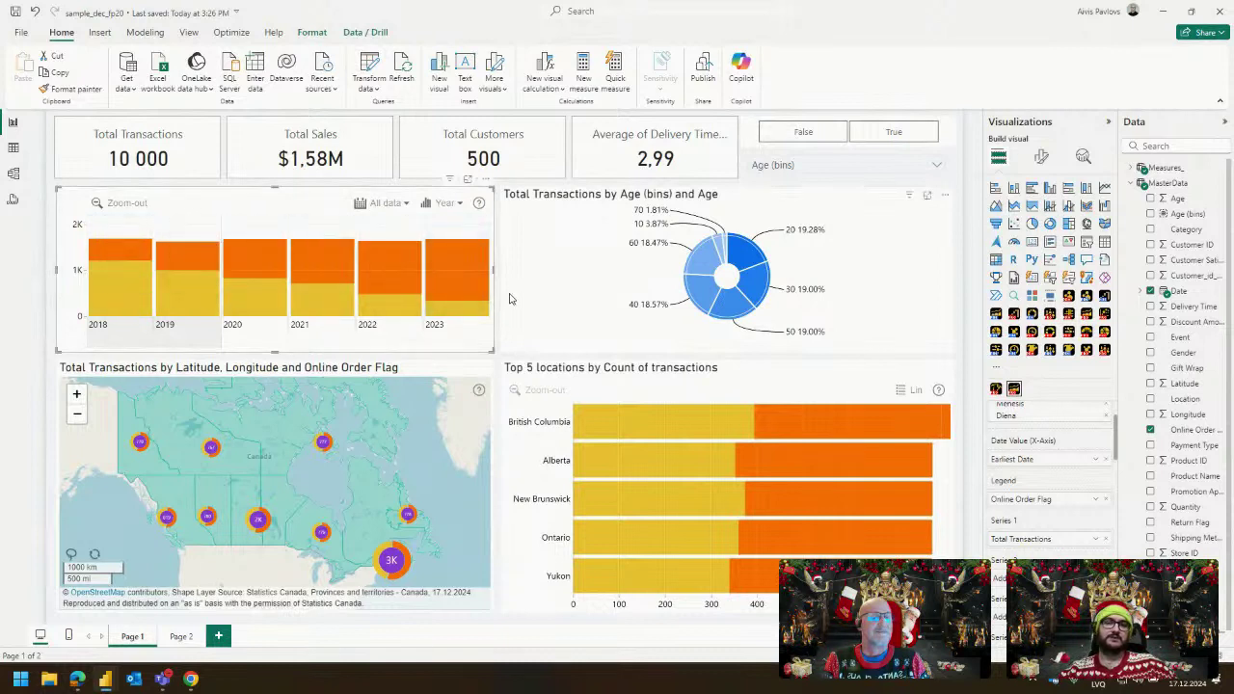
click(497, 302)
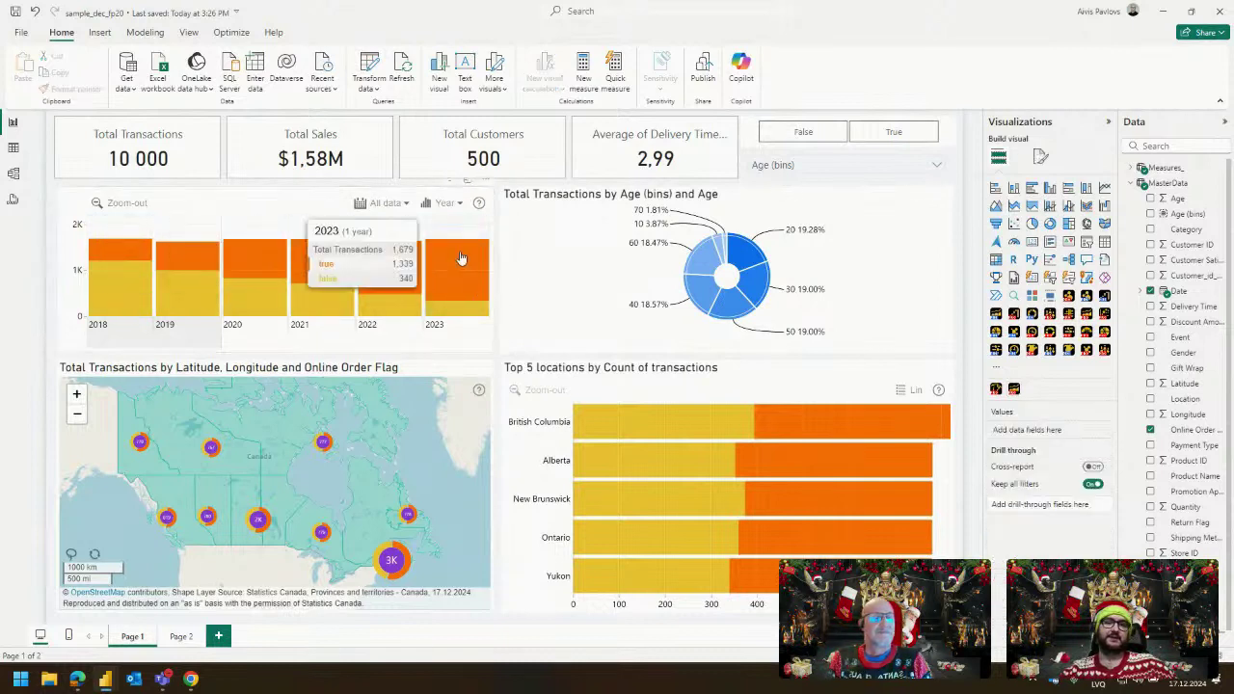
click(331, 191)
click(1042, 156)
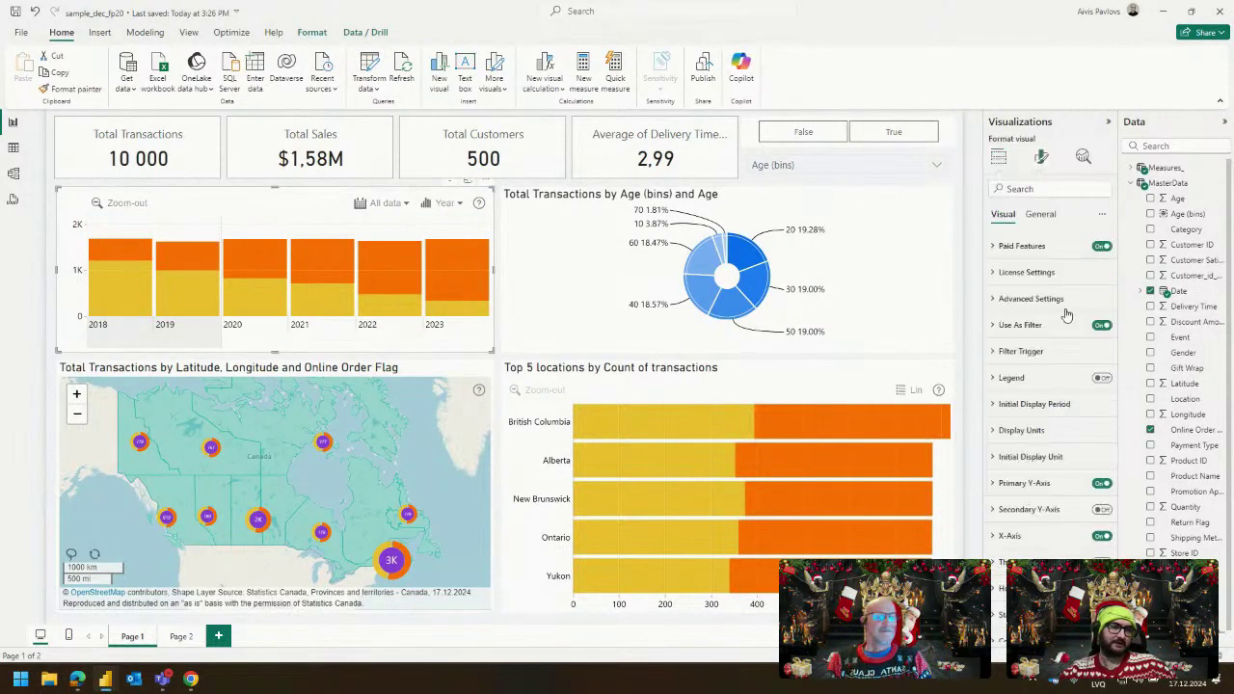
click(1102, 379)
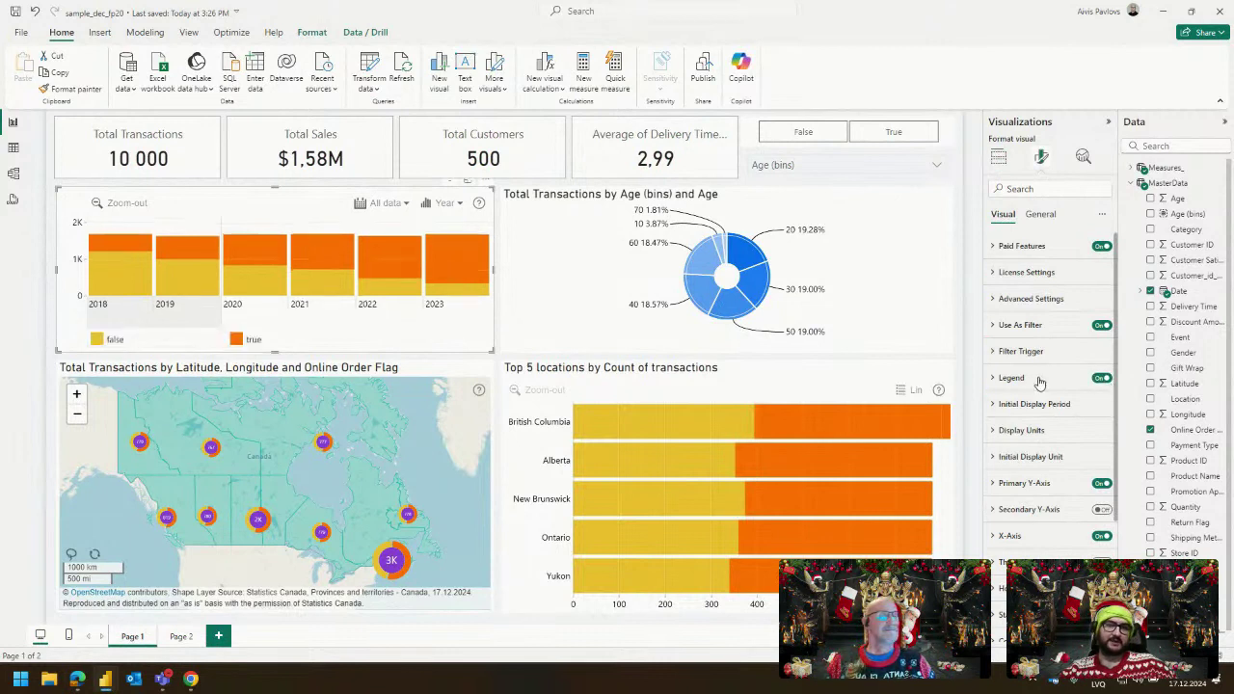
click(1043, 380)
click(1047, 422)
click(1024, 456)
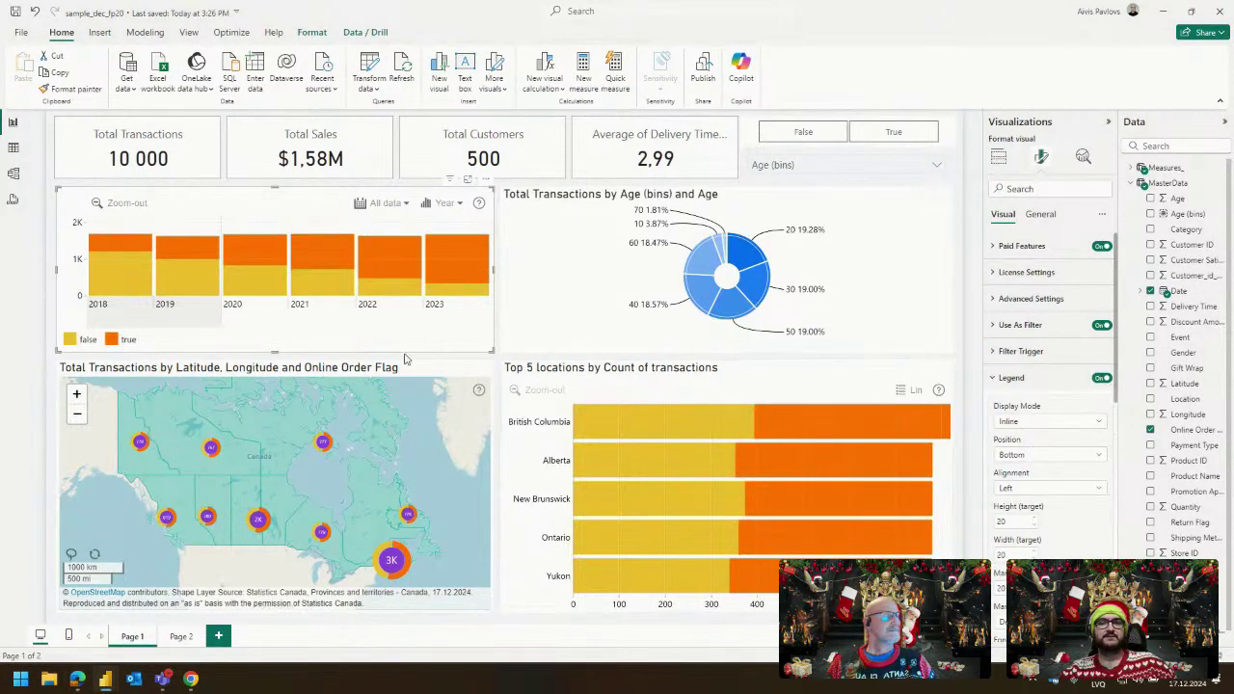
Centre the legend's alignment and set its position to Top.
click(1049, 488)
click(1028, 526)
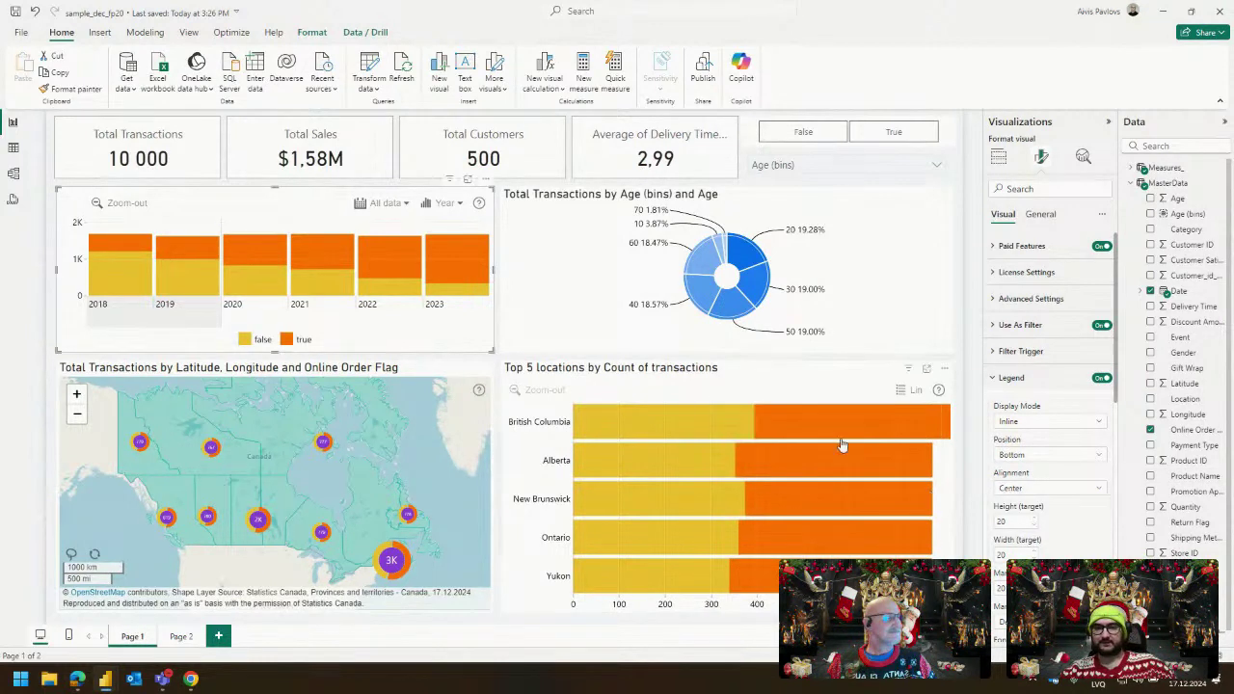
click(1049, 488)
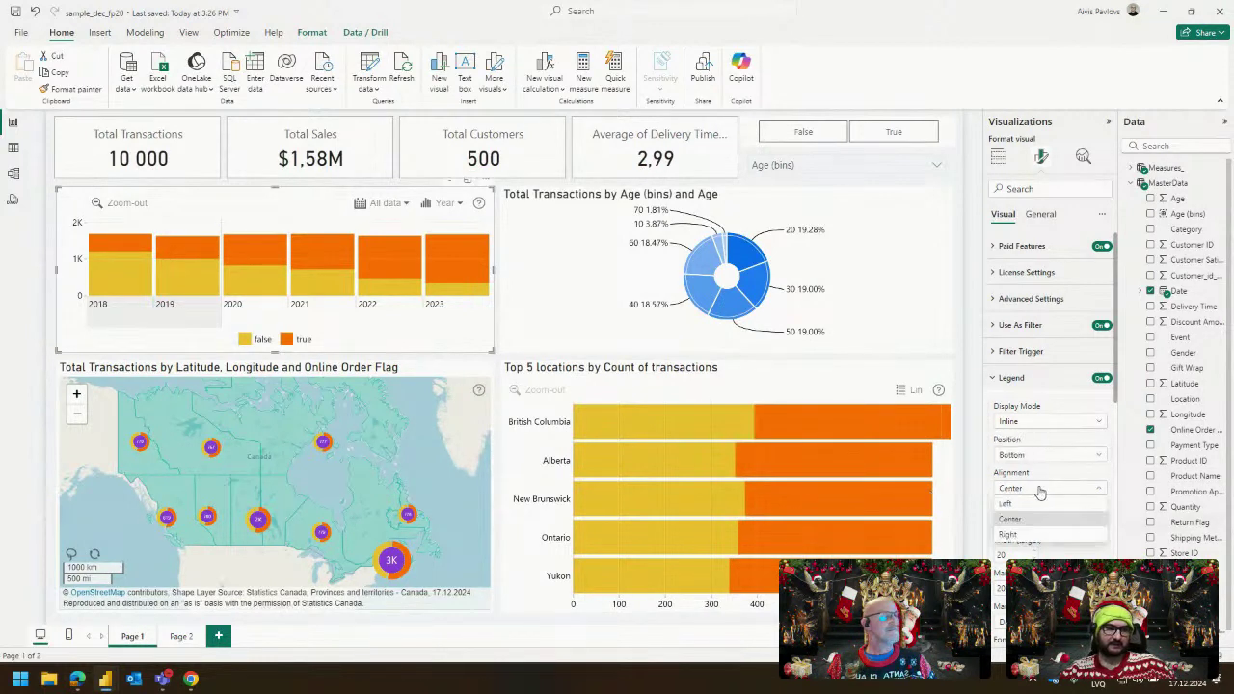
click(1033, 456)
click(1028, 500)
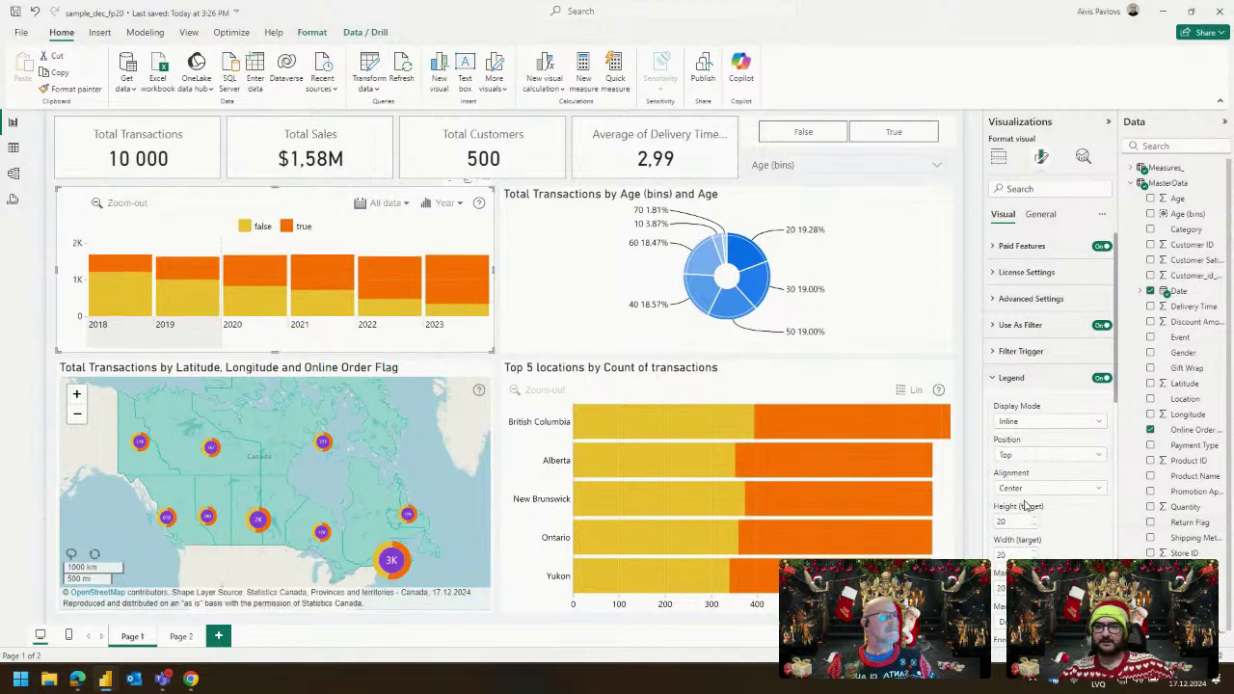
Drill the yearly transactions chart into 2023 by quarter.
click(500, 372)
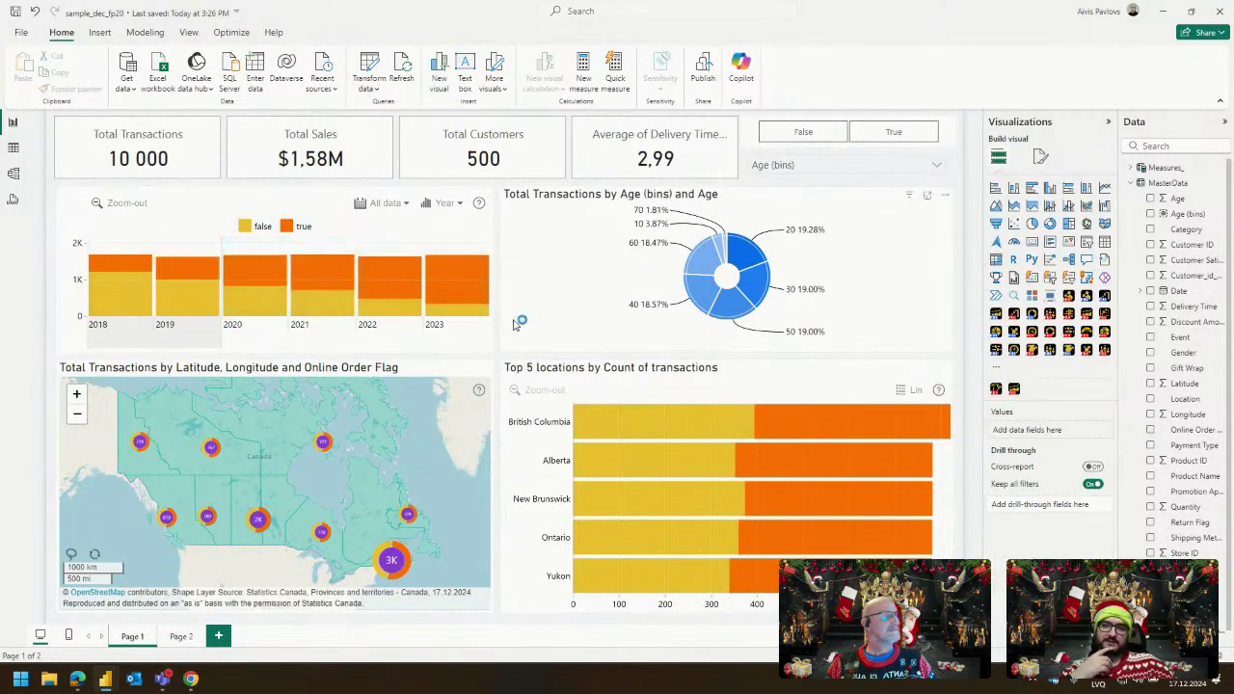
mouse_move(115, 273)
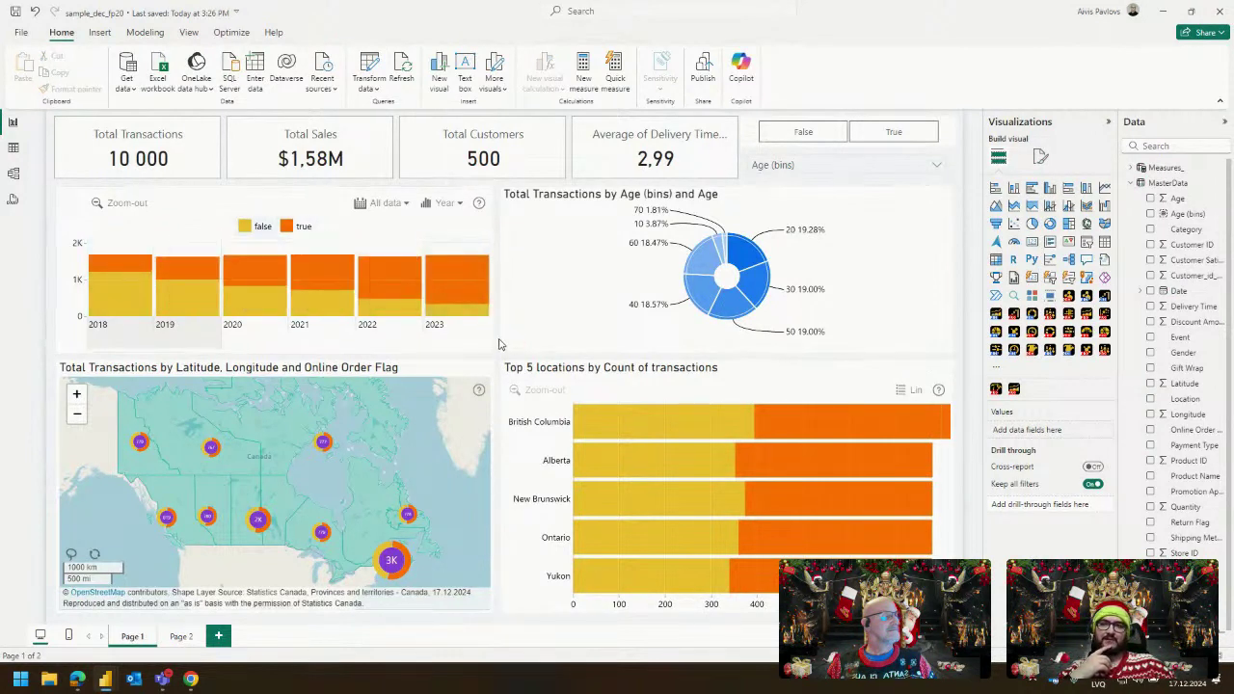
mouse_move(456, 308)
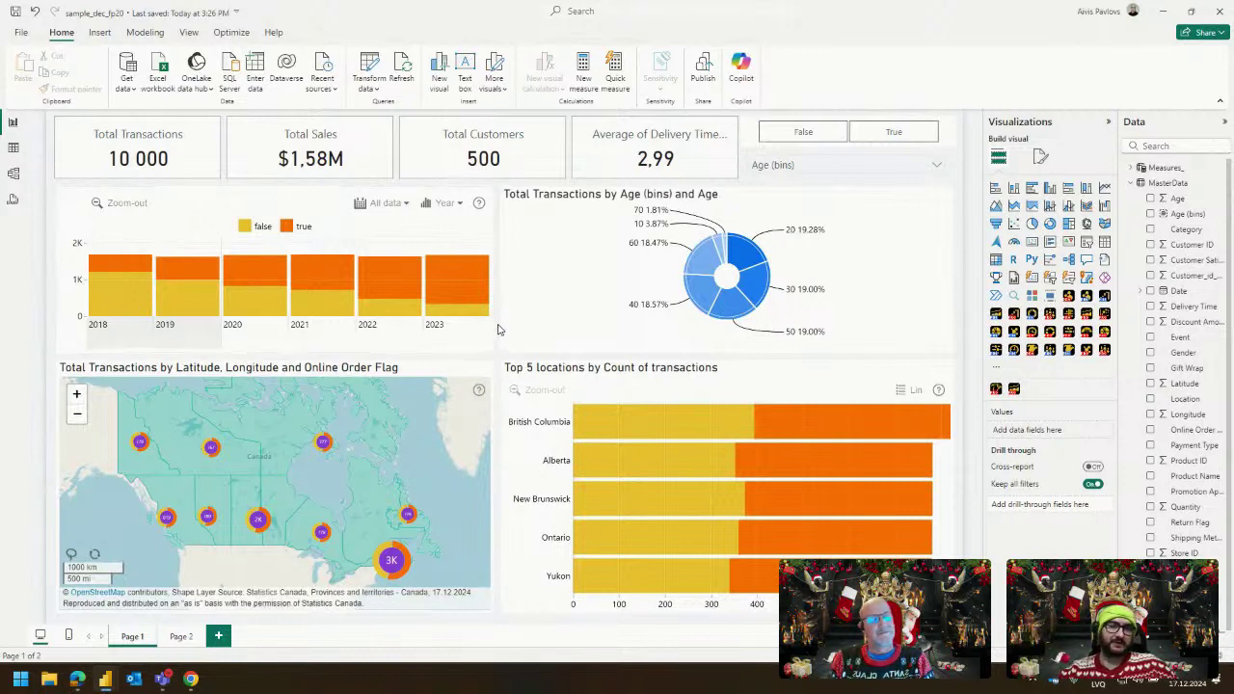
mouse_move(447, 286)
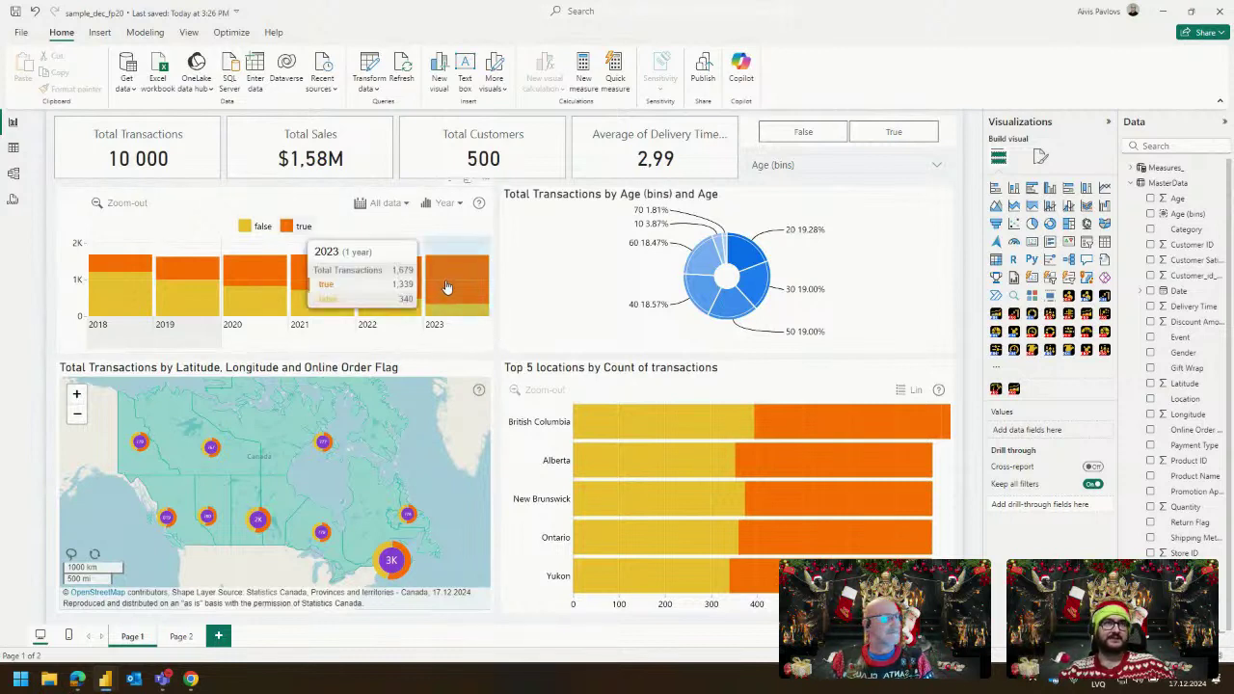
click(446, 278)
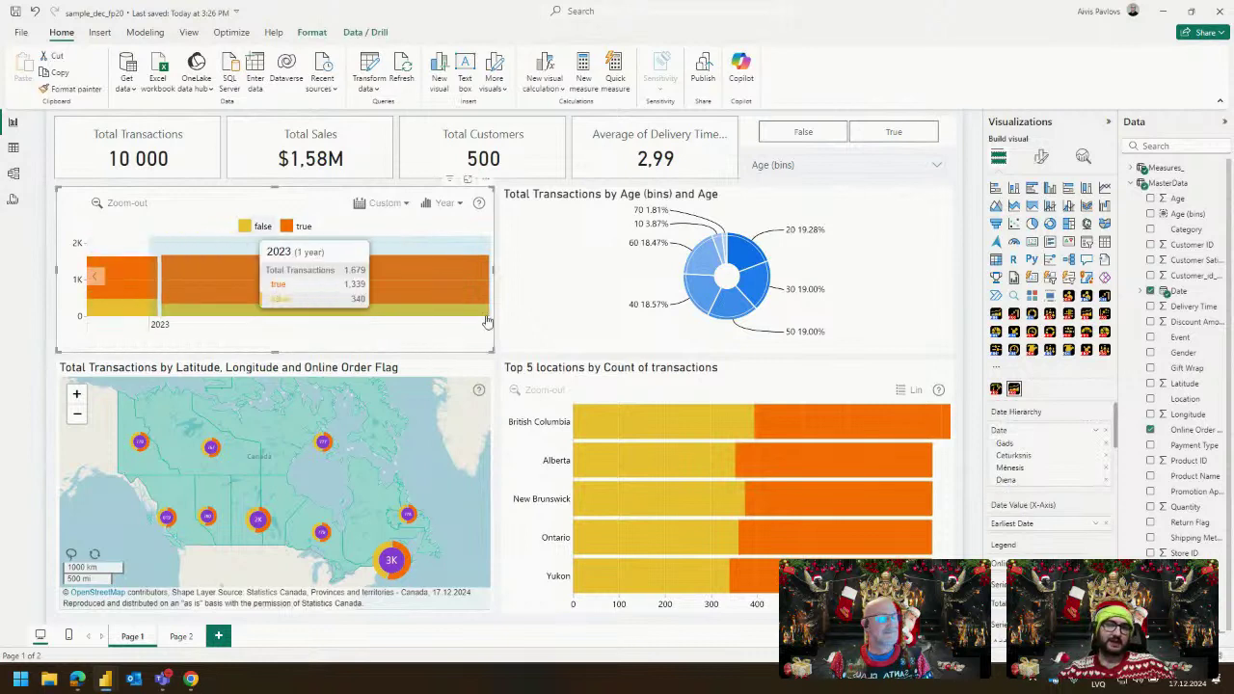
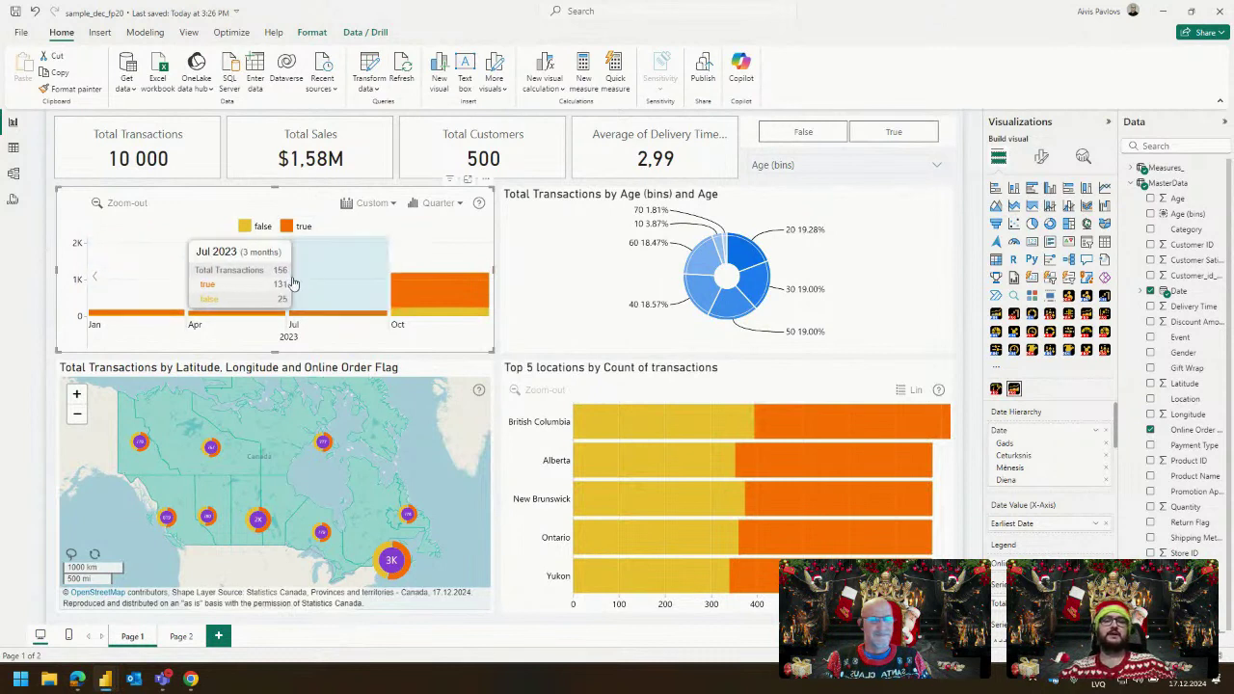
Zoom the time chart back out to the yearly 2018–2023 view with all data.
scroll(439, 300, up, 1)
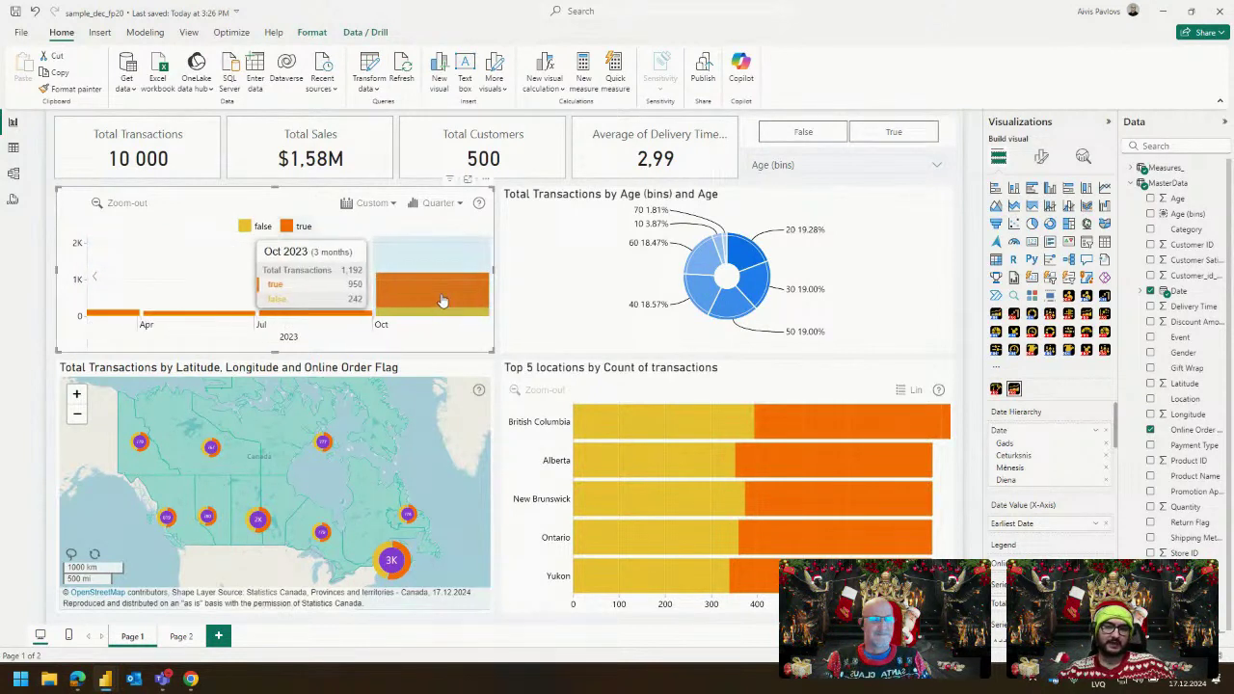
scroll(438, 301, up, 3)
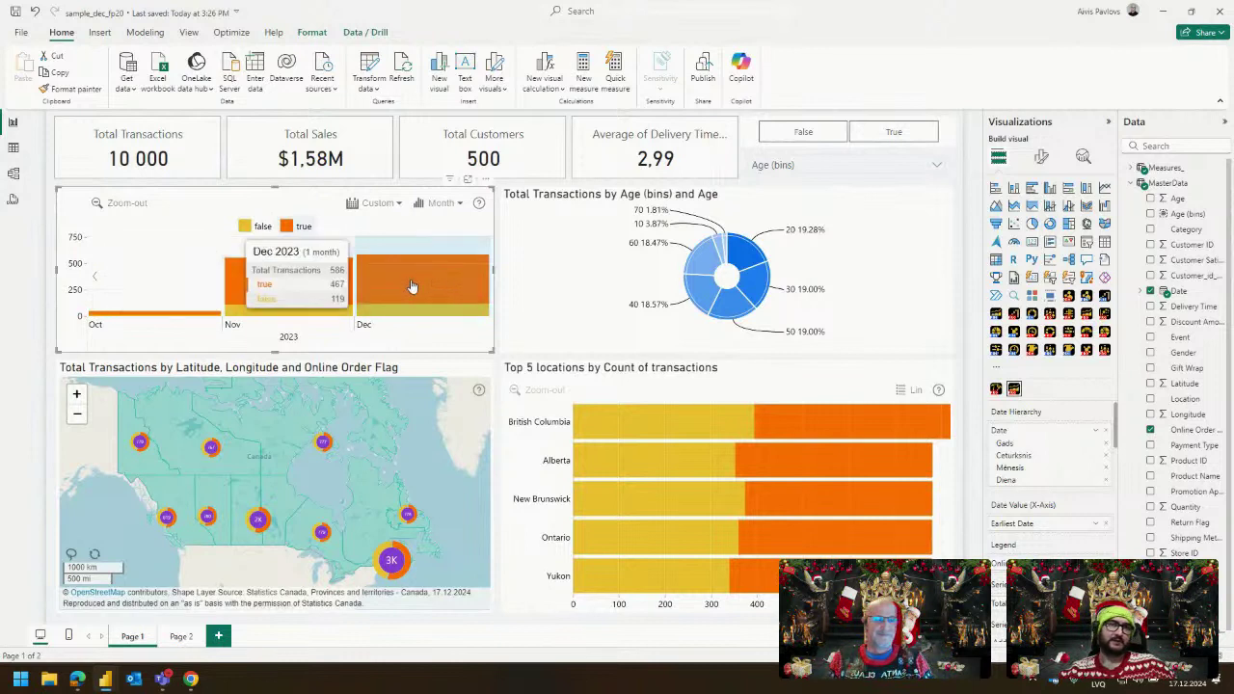
click(141, 207)
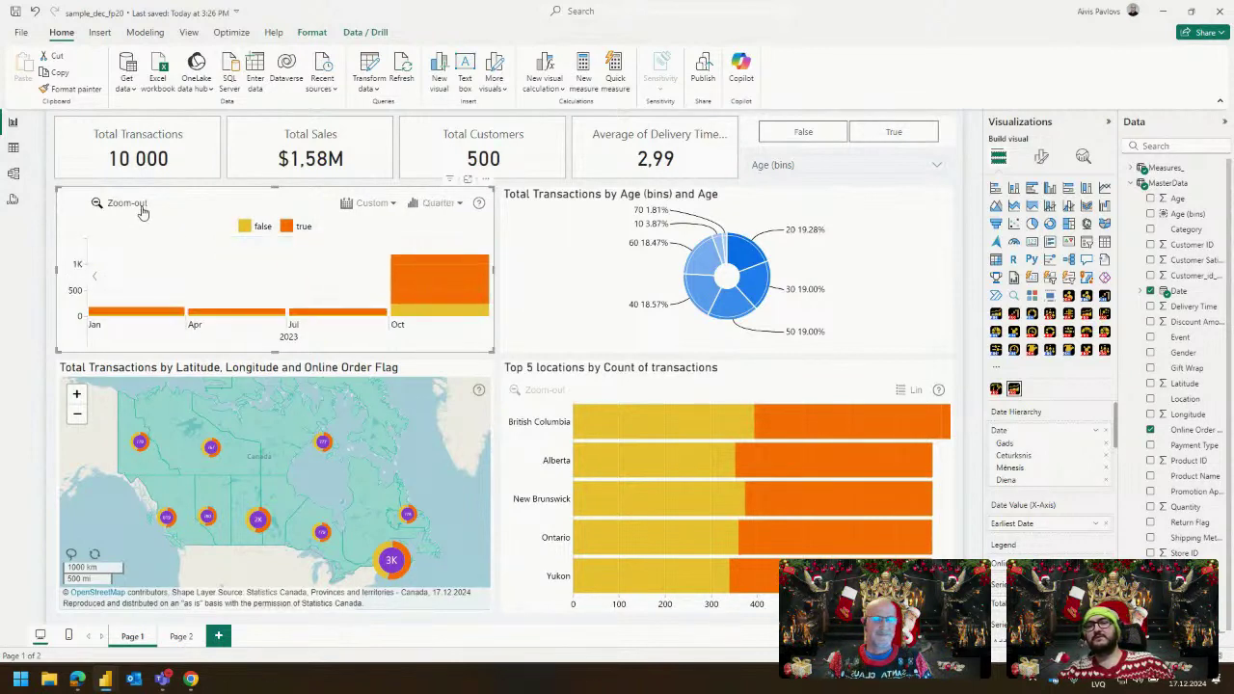
click(179, 207)
click(179, 207)
Add a new blank third report page.
click(498, 246)
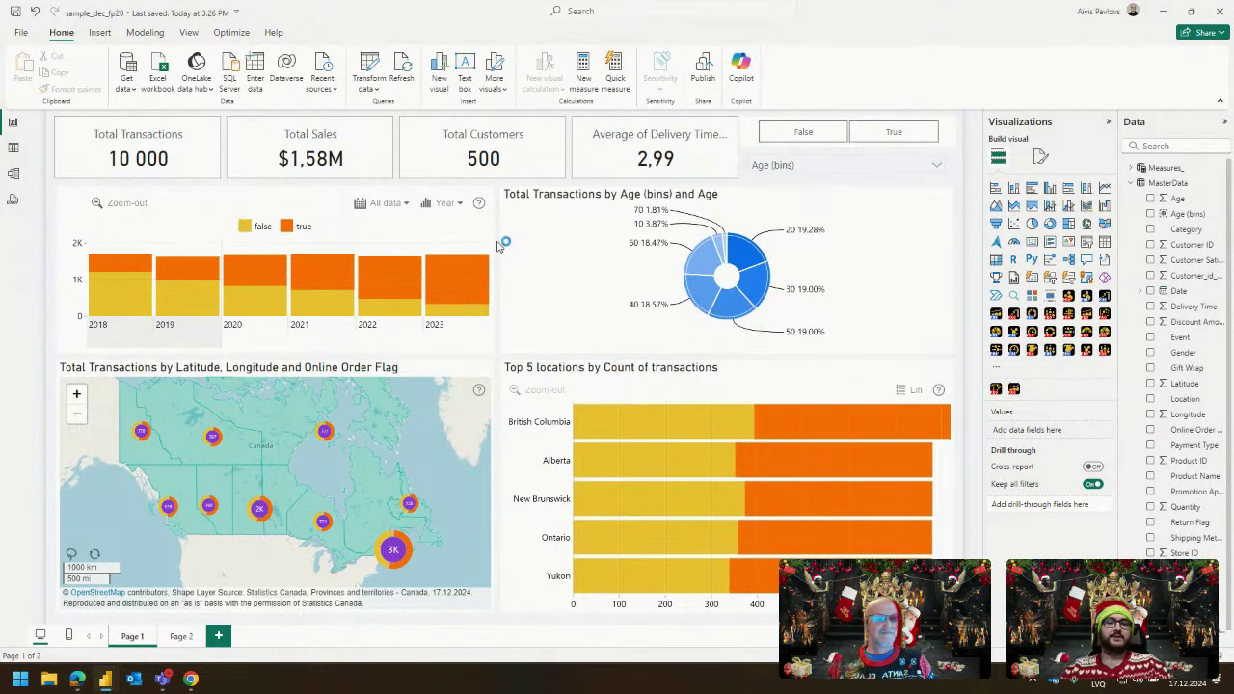
click(326, 202)
click(218, 636)
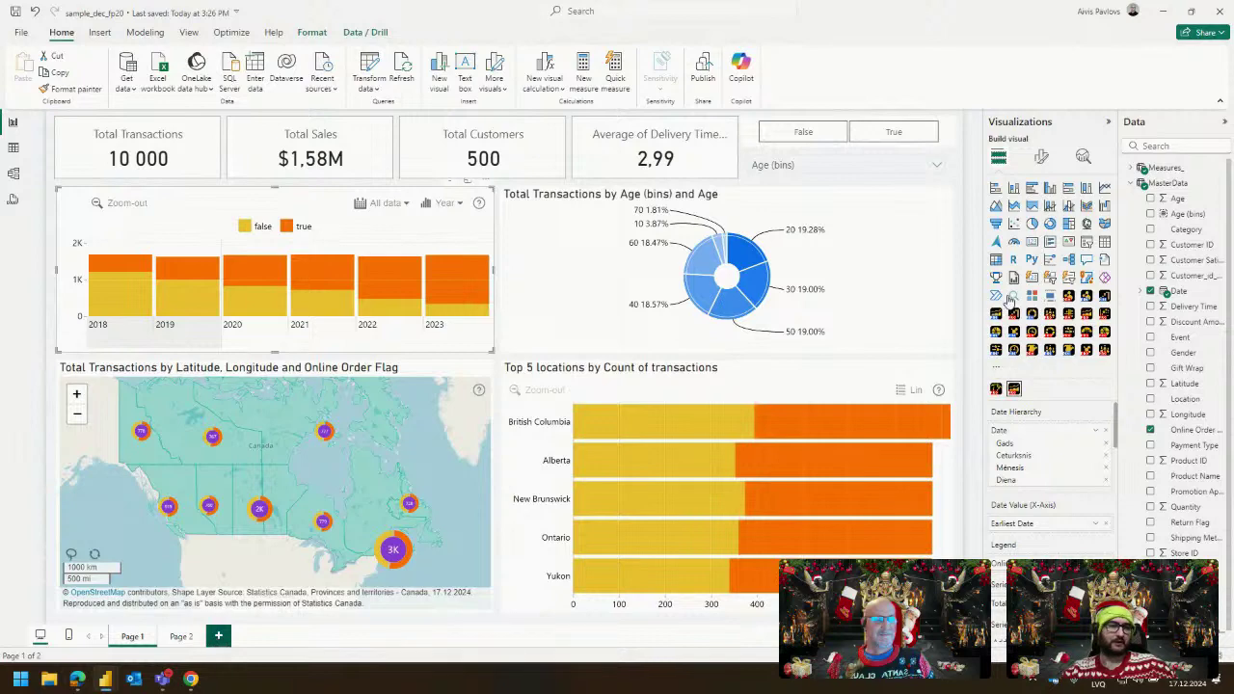
Insert a Drill Down Combo PRO chart of Total Sales by Date, keeping only the Gads and Mēnesis levels.
click(1105, 350)
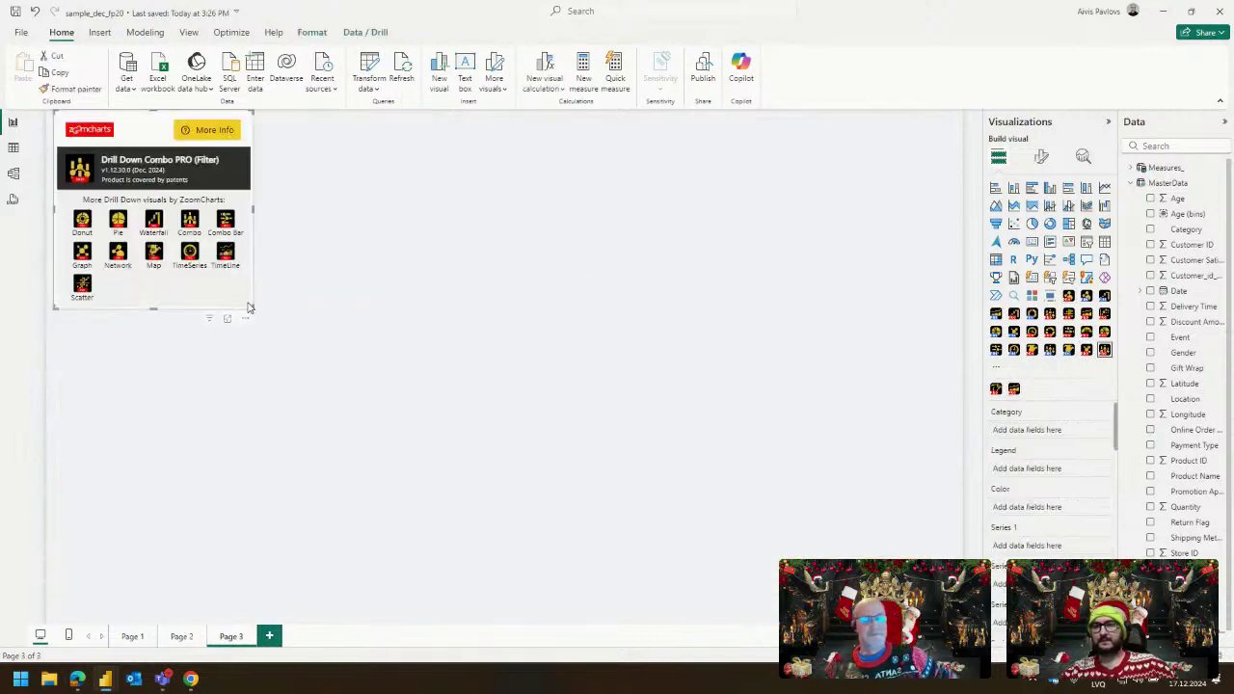
drag(1178, 290, 1051, 441)
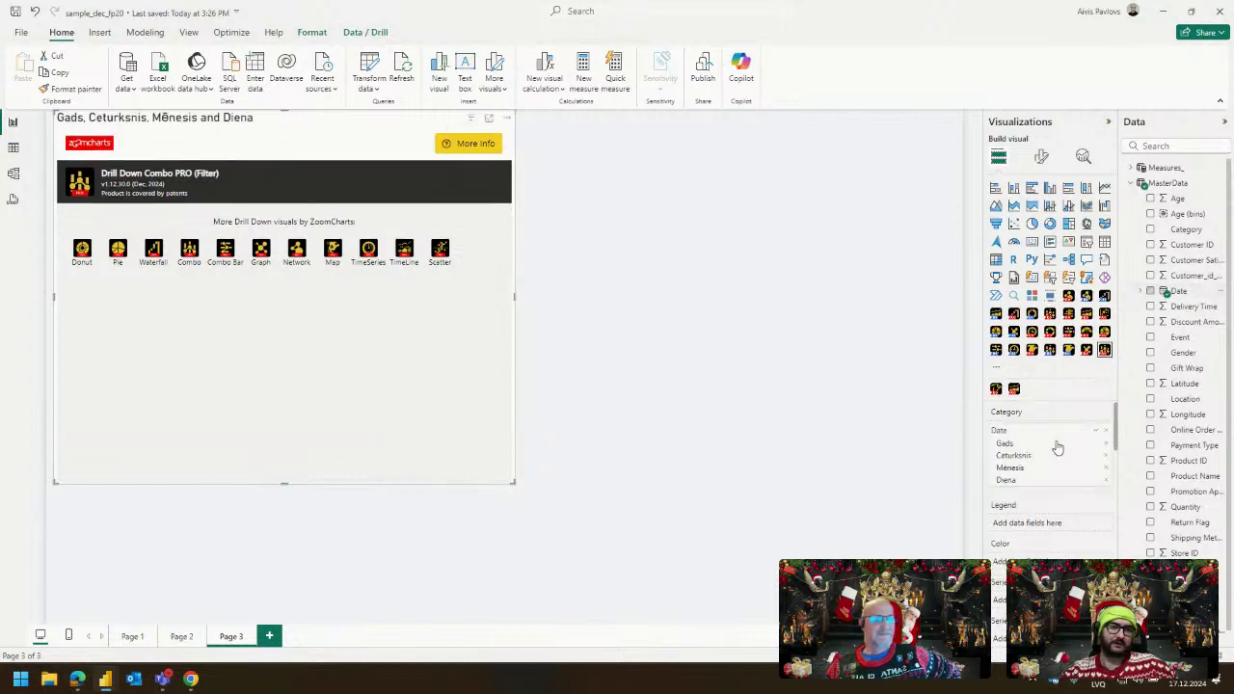
click(1106, 455)
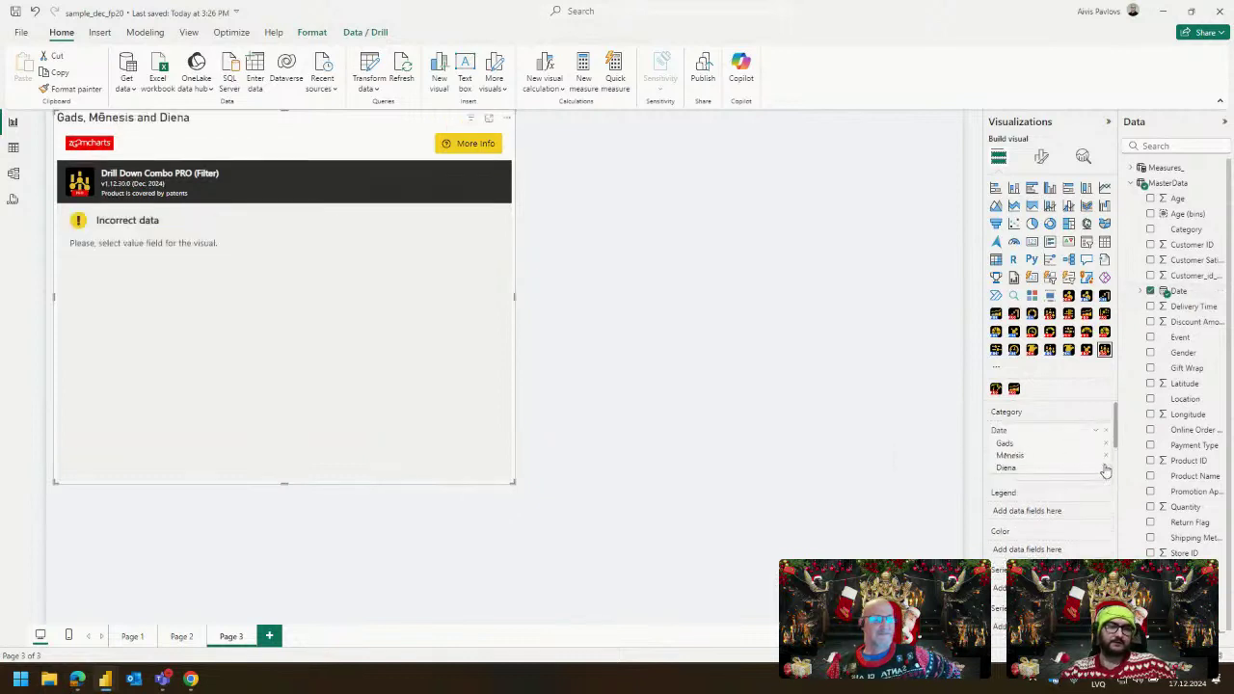
click(1106, 468)
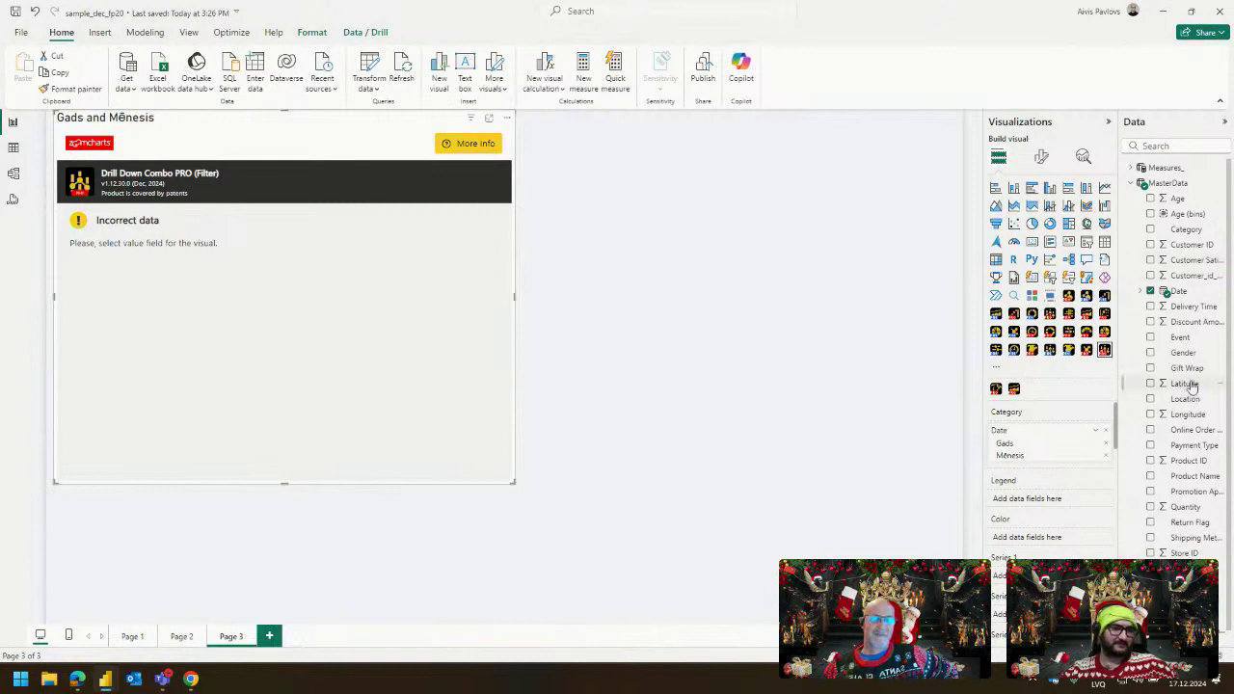
click(1133, 168)
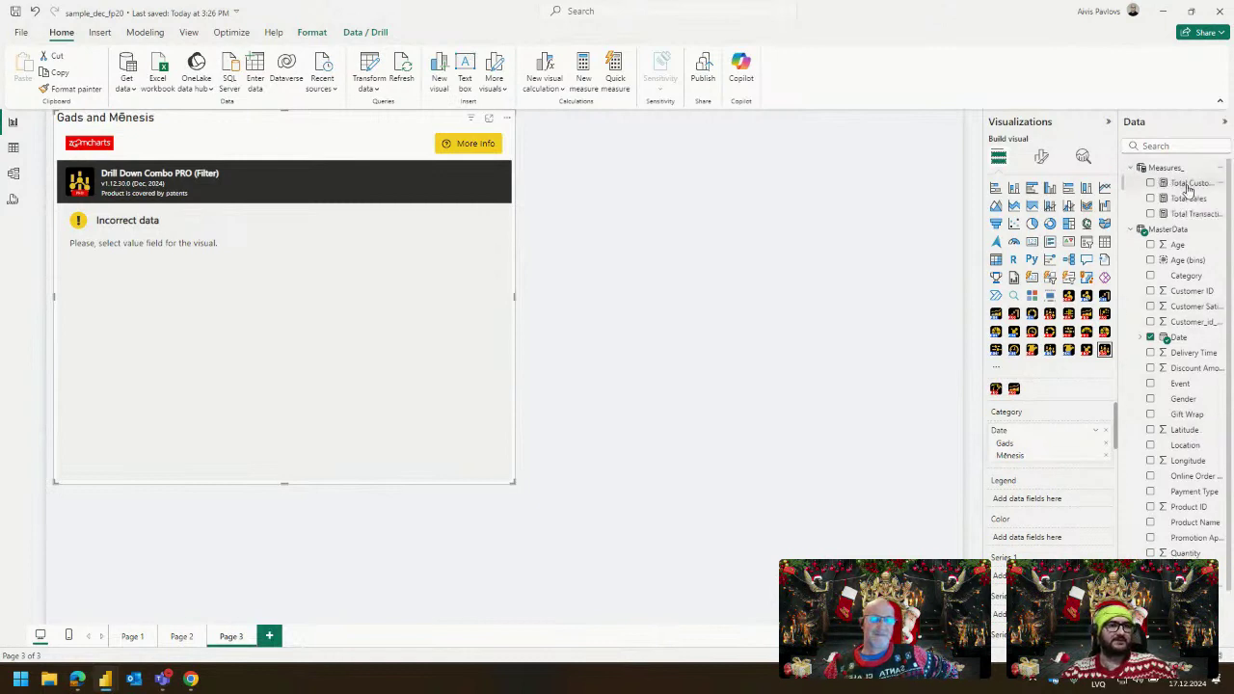
drag(1188, 198, 998, 574)
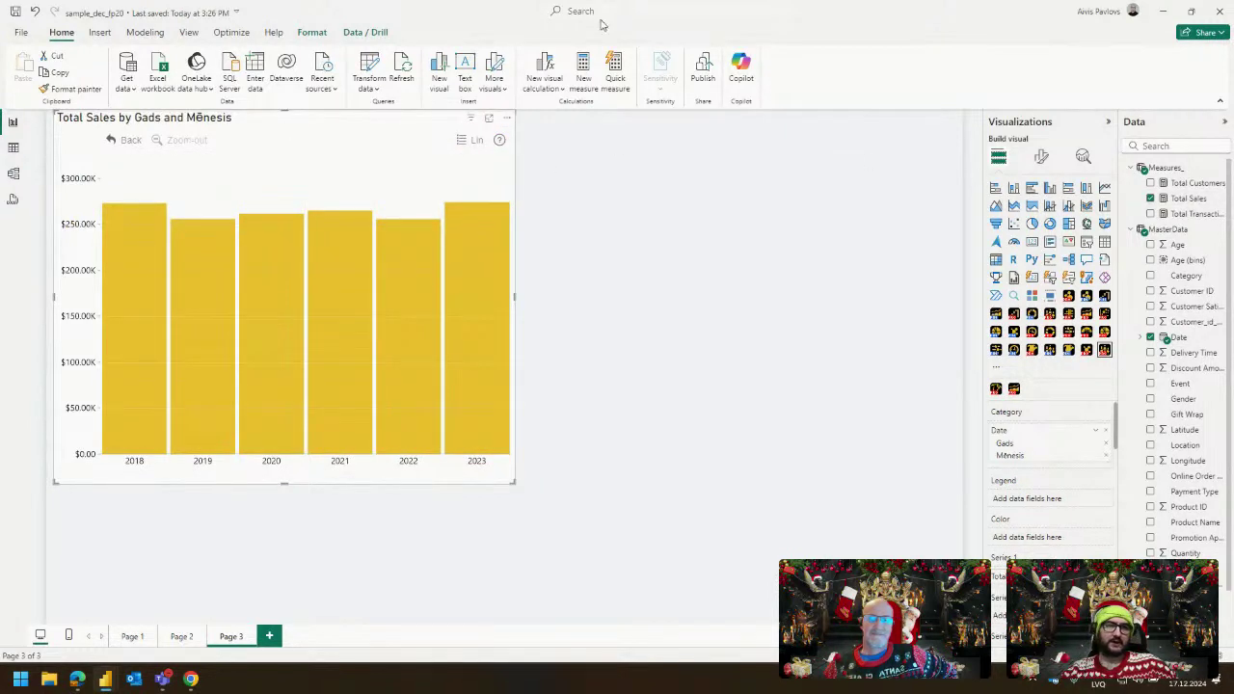
click(190, 35)
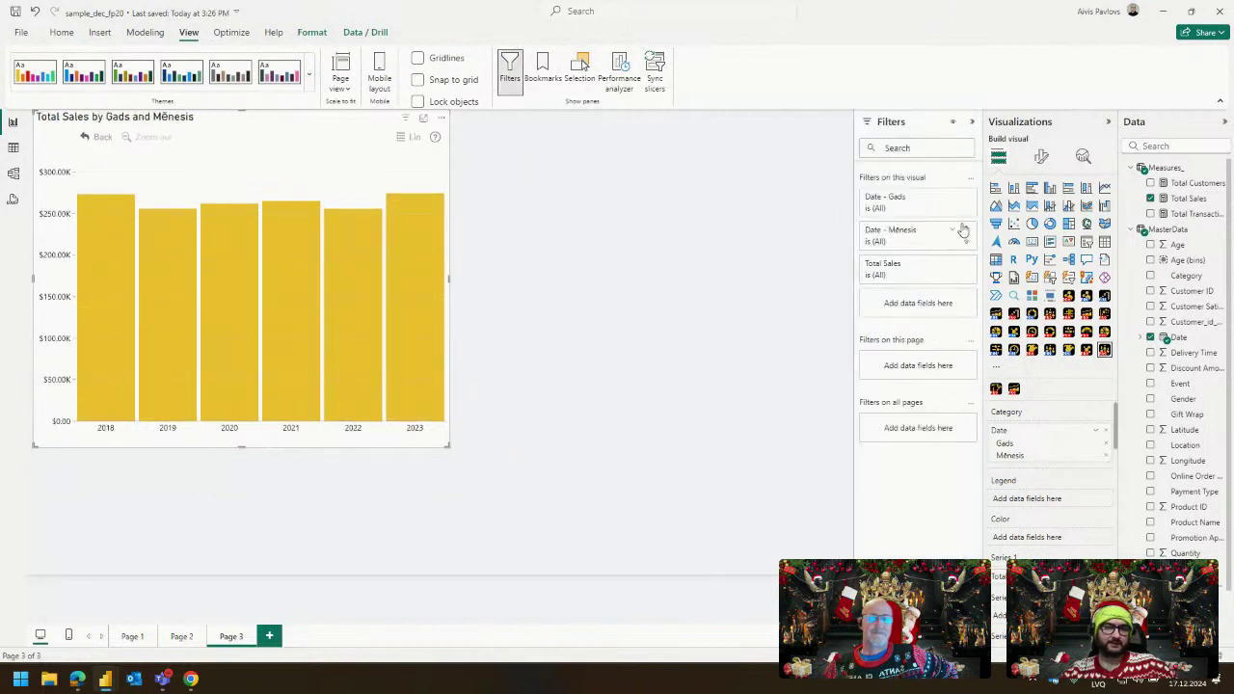
Filter the chart's Mēnesis level to novembris and decembris, then drill back up to yearly totals.
click(954, 234)
scroll(911, 321, down, 3)
click(902, 375)
click(903, 389)
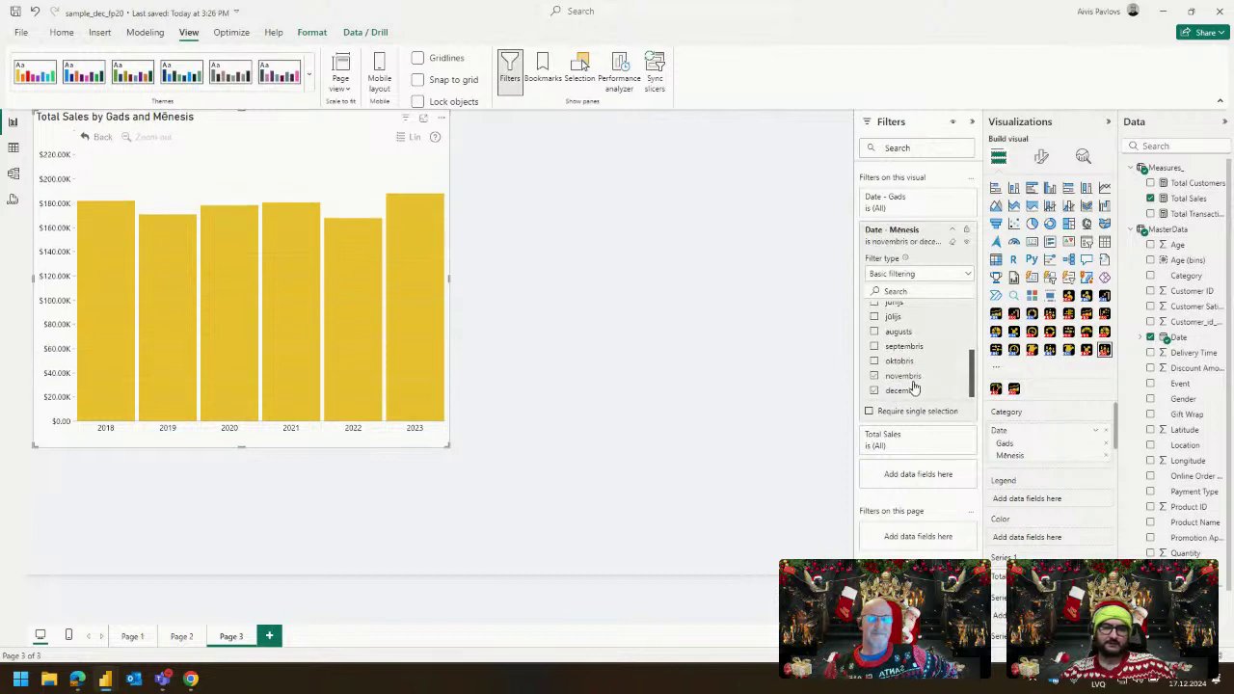
click(674, 255)
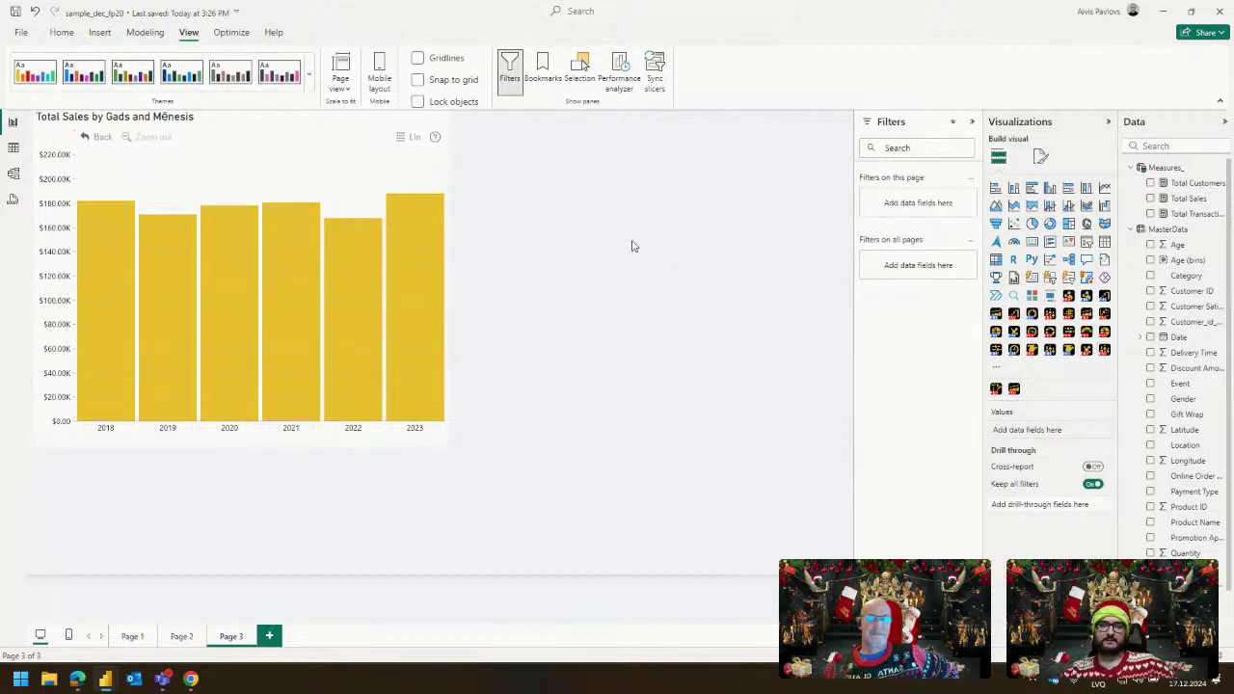
click(413, 235)
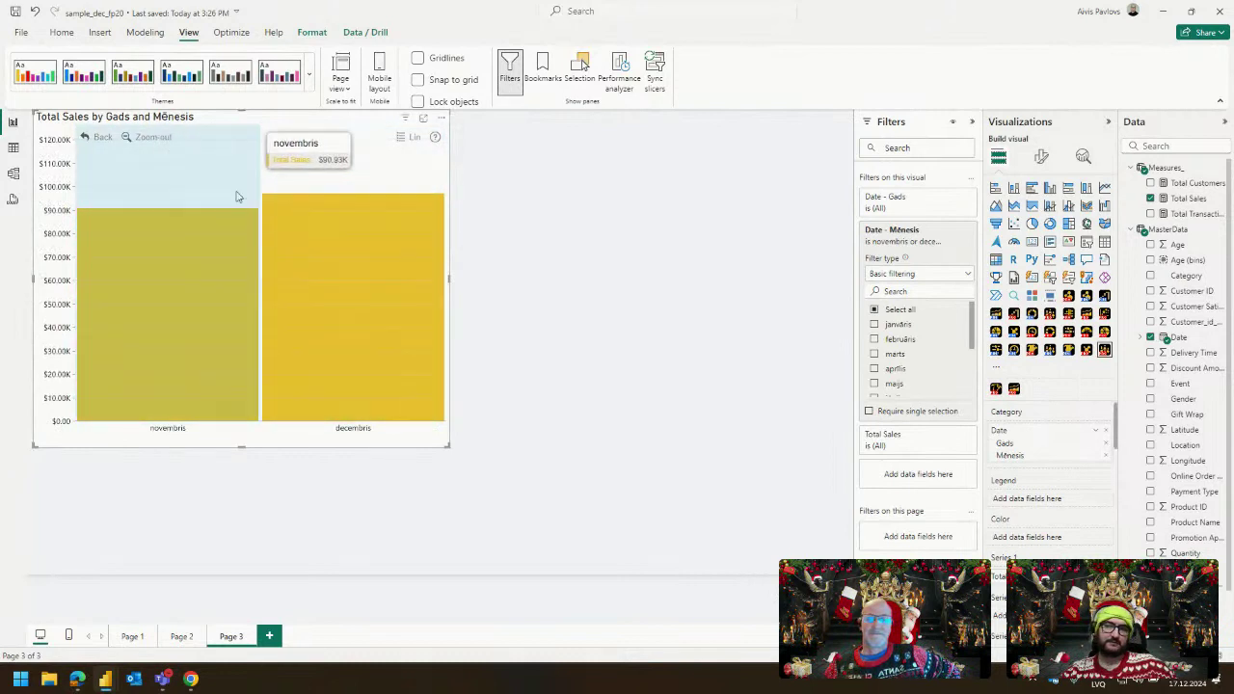
click(162, 144)
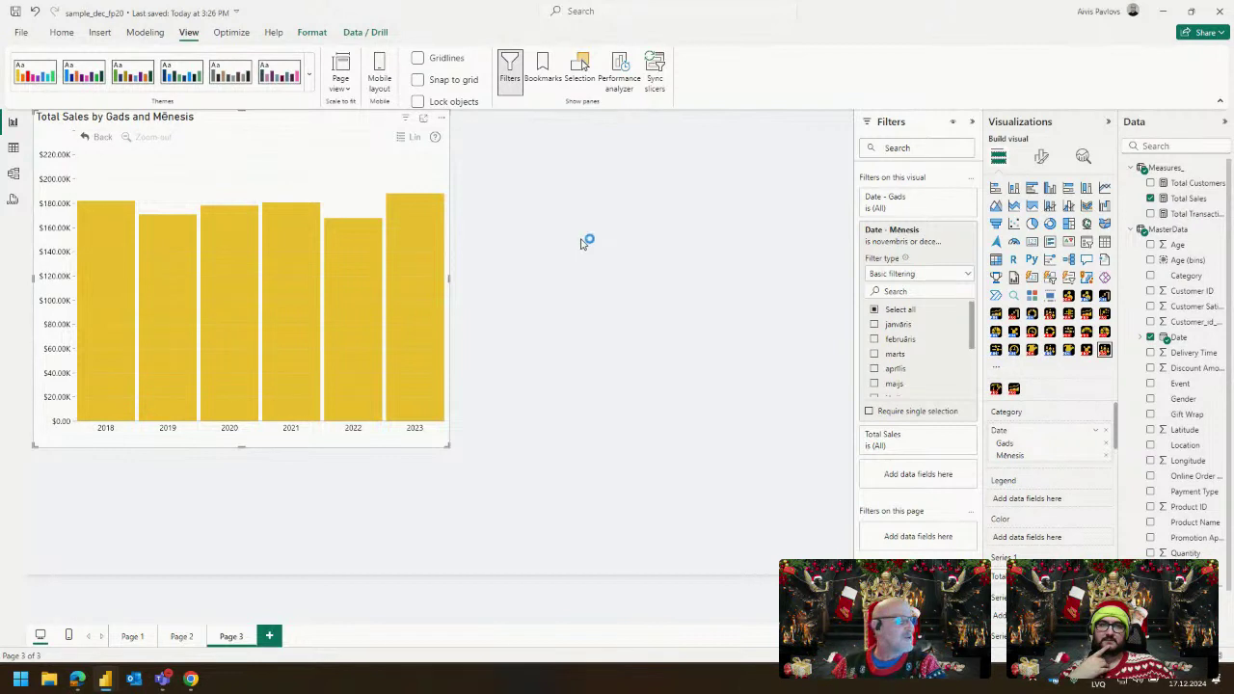
Make the sales chart visual slightly shorter from its top edge.
click(583, 243)
click(237, 116)
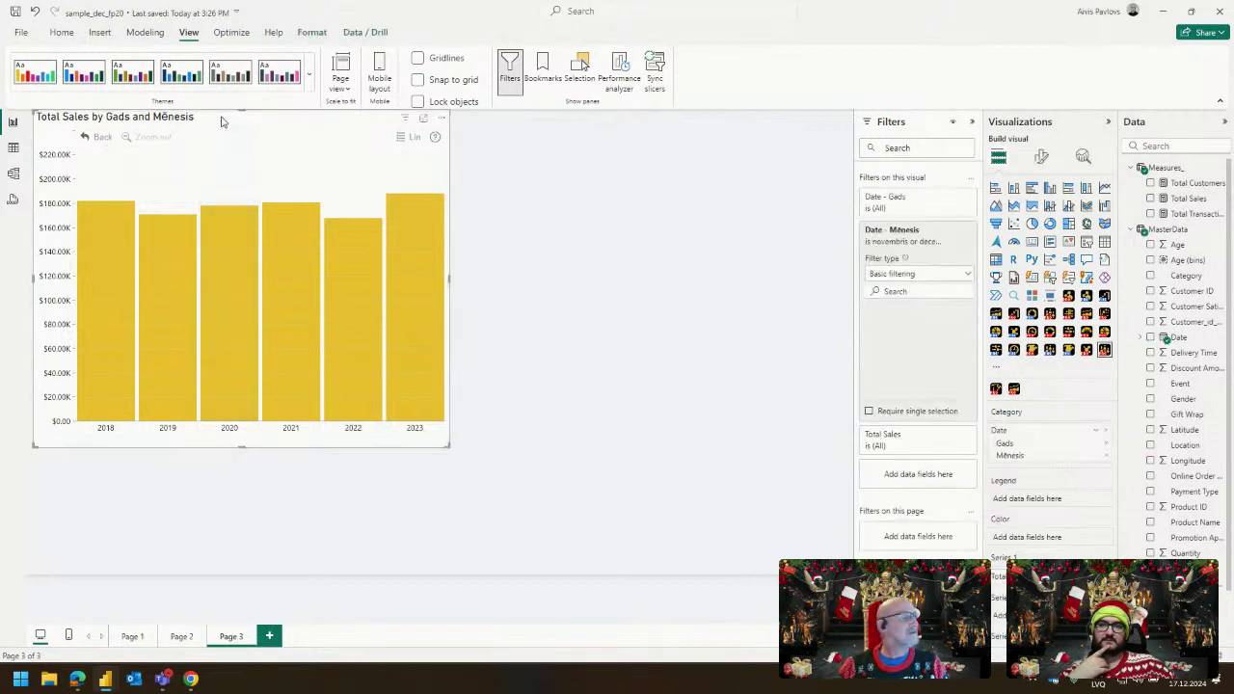
drag(238, 112, 248, 138)
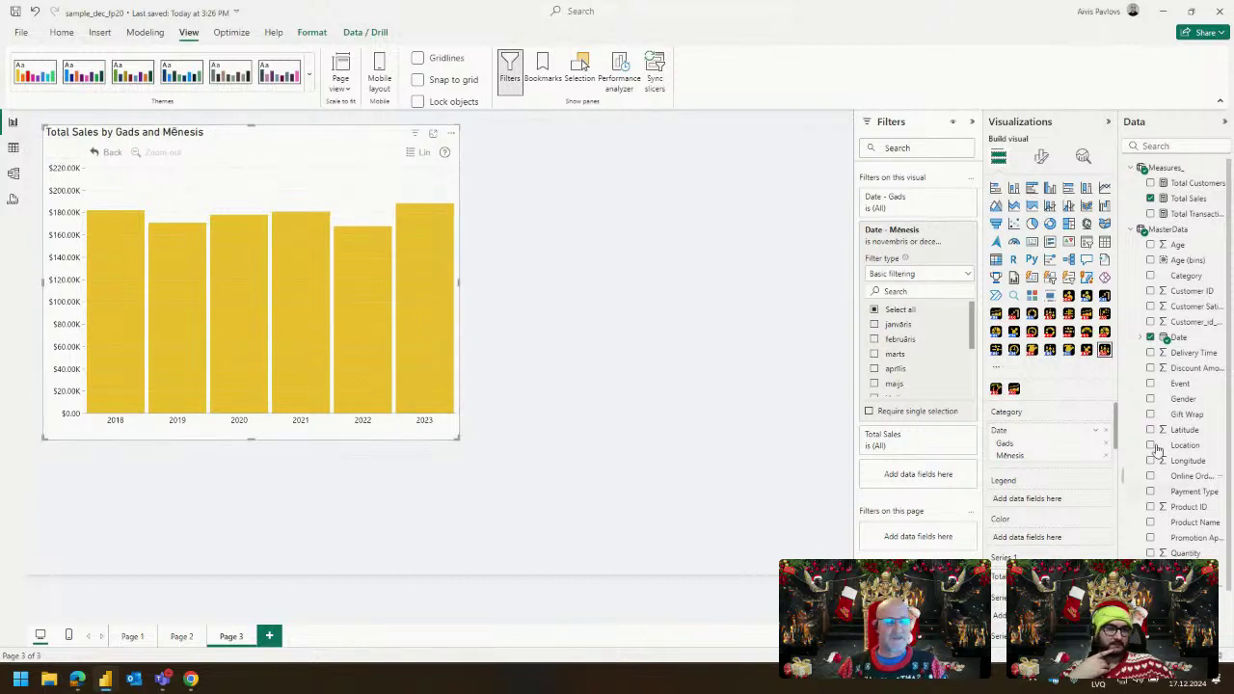
scroll(1176, 385, down, 2)
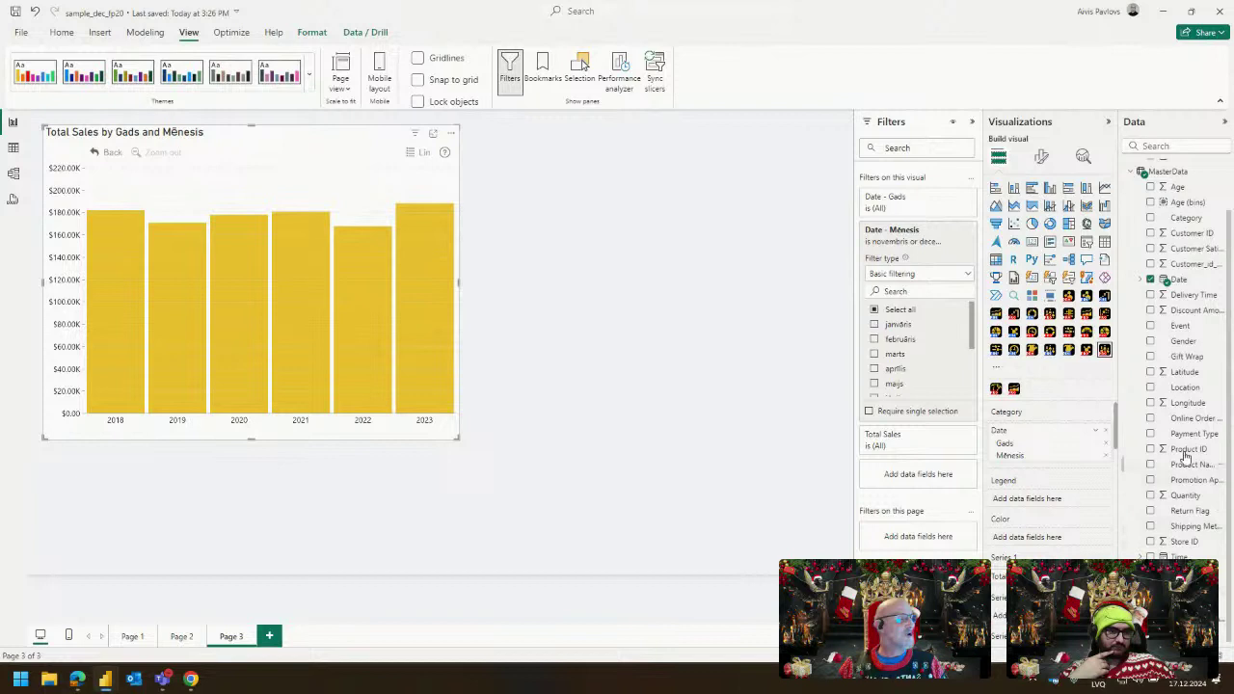
Add an Event list beside the chart and test filtering by Black Friday, Christmas Market and None.
drag(1181, 326, 704, 204)
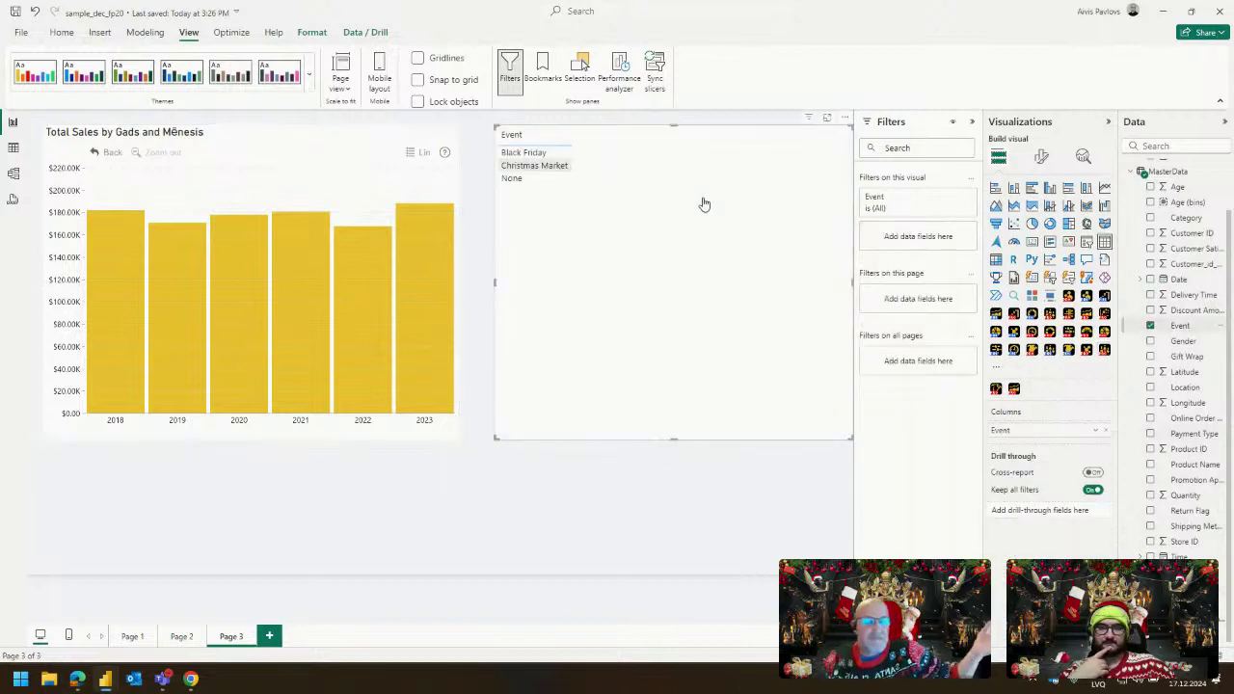
click(542, 157)
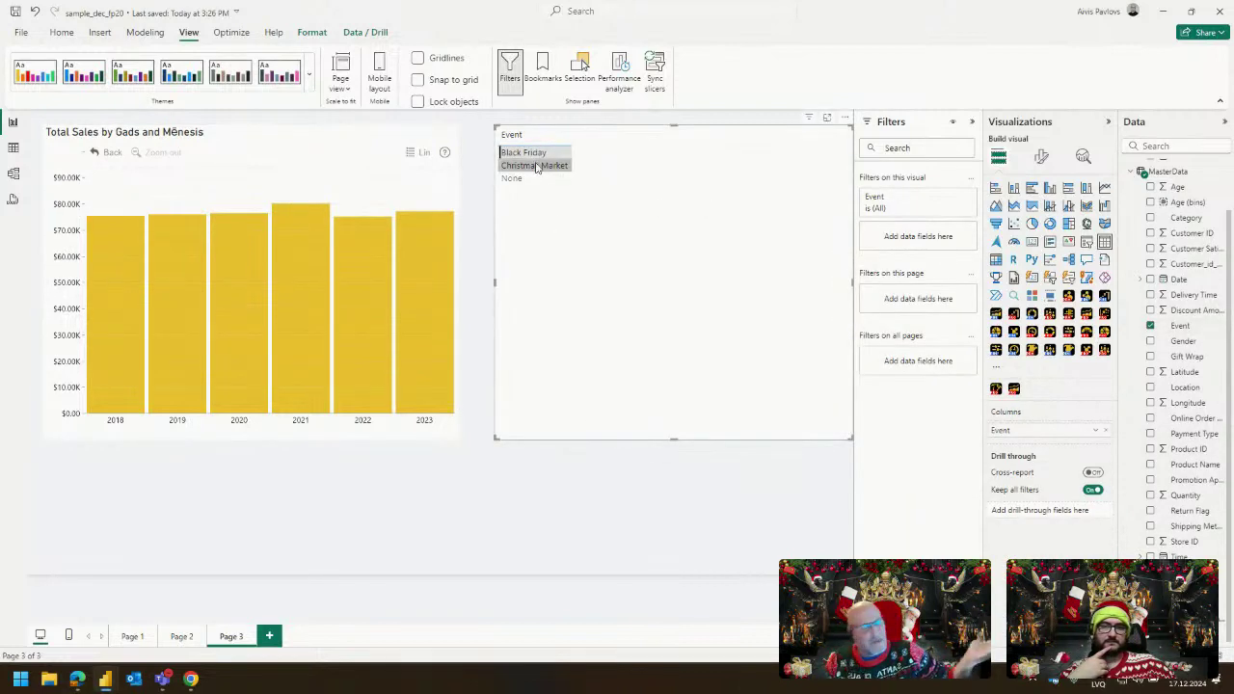
click(534, 168)
click(529, 179)
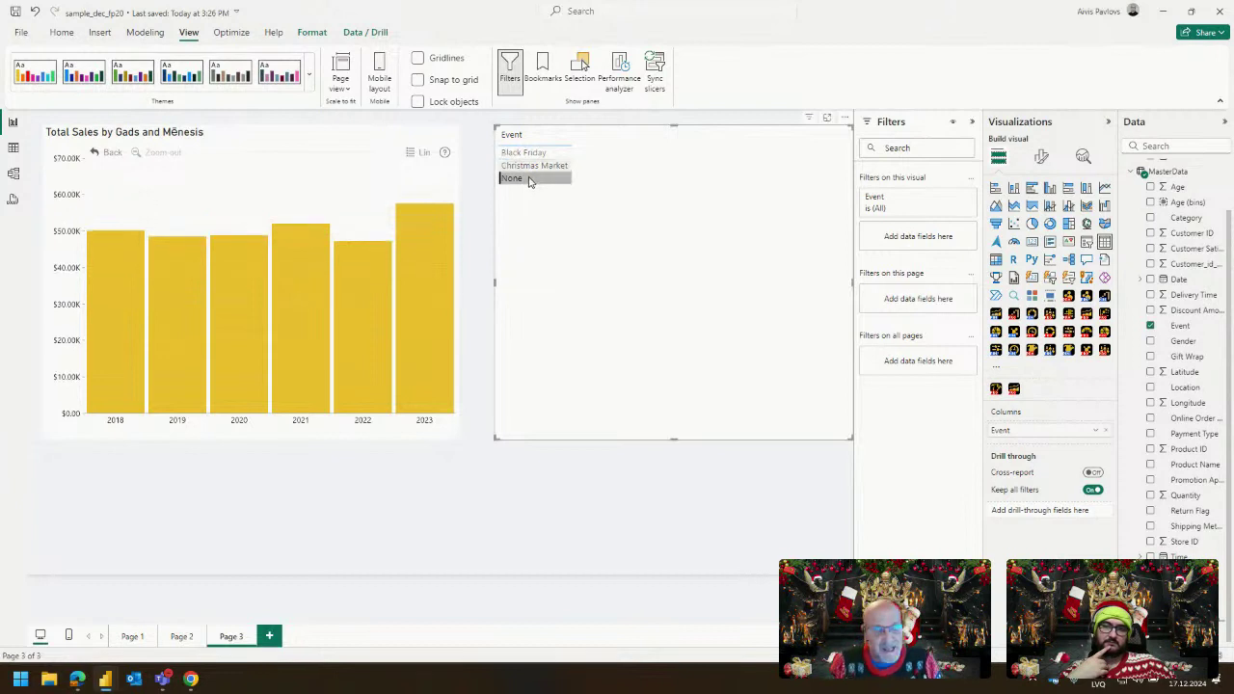
click(529, 180)
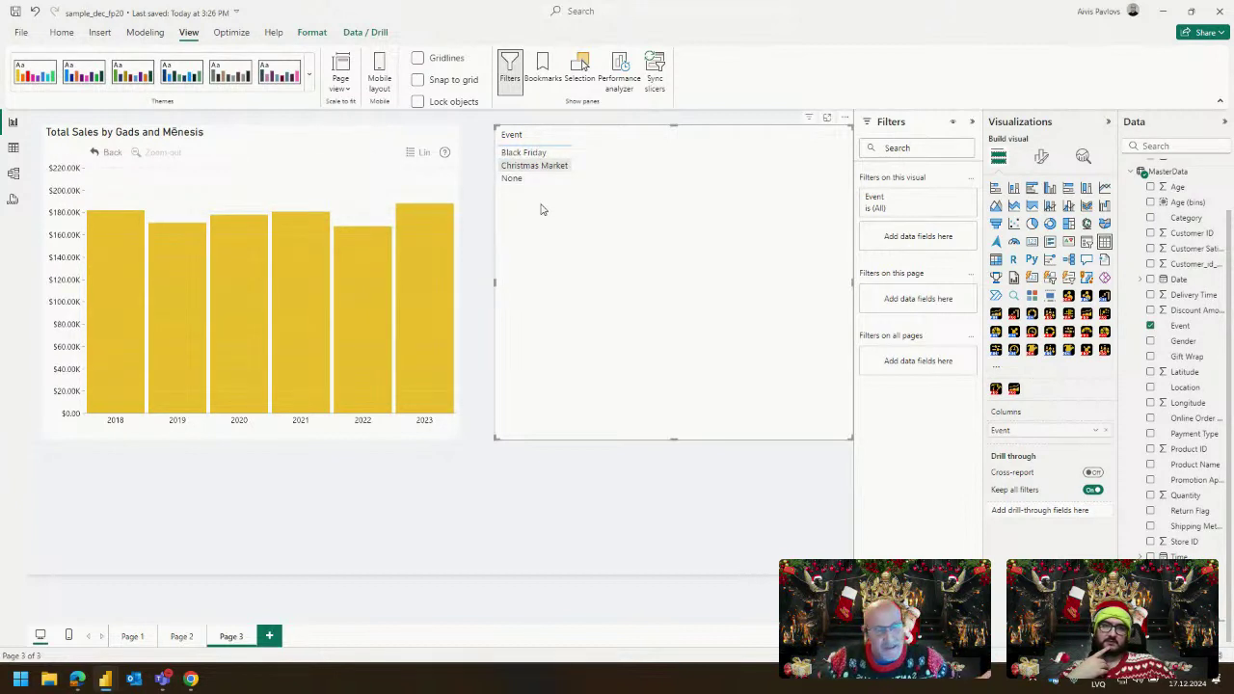
click(535, 170)
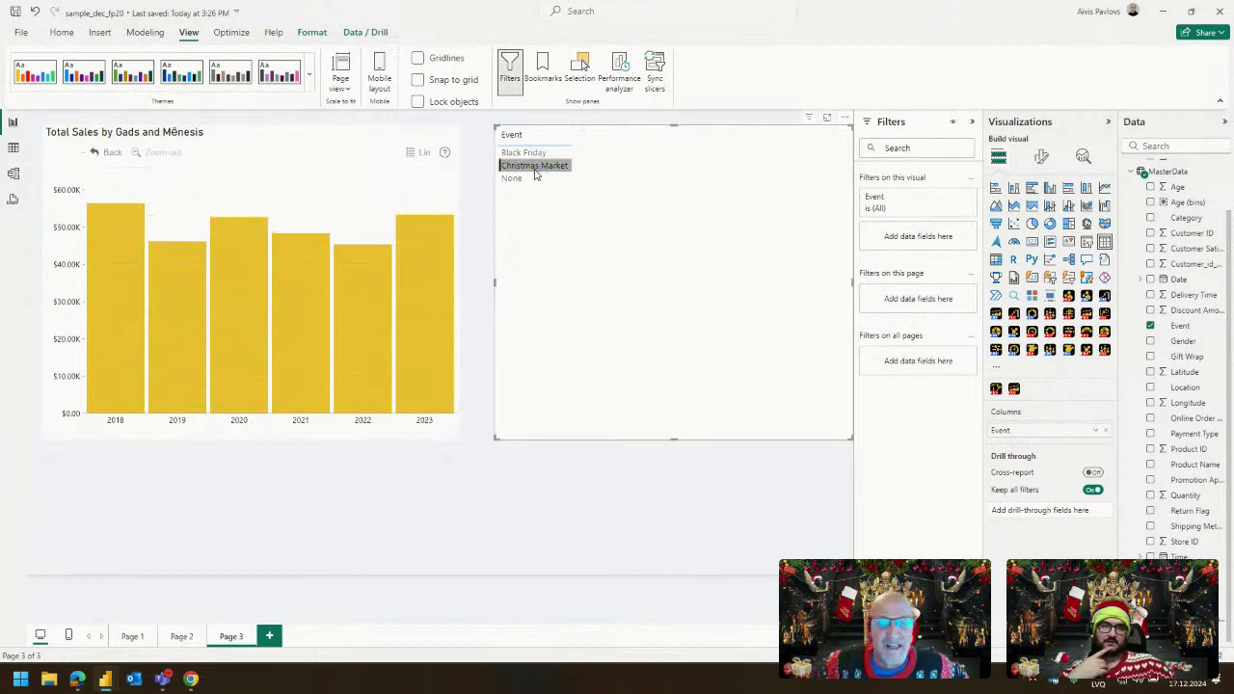
click(535, 170)
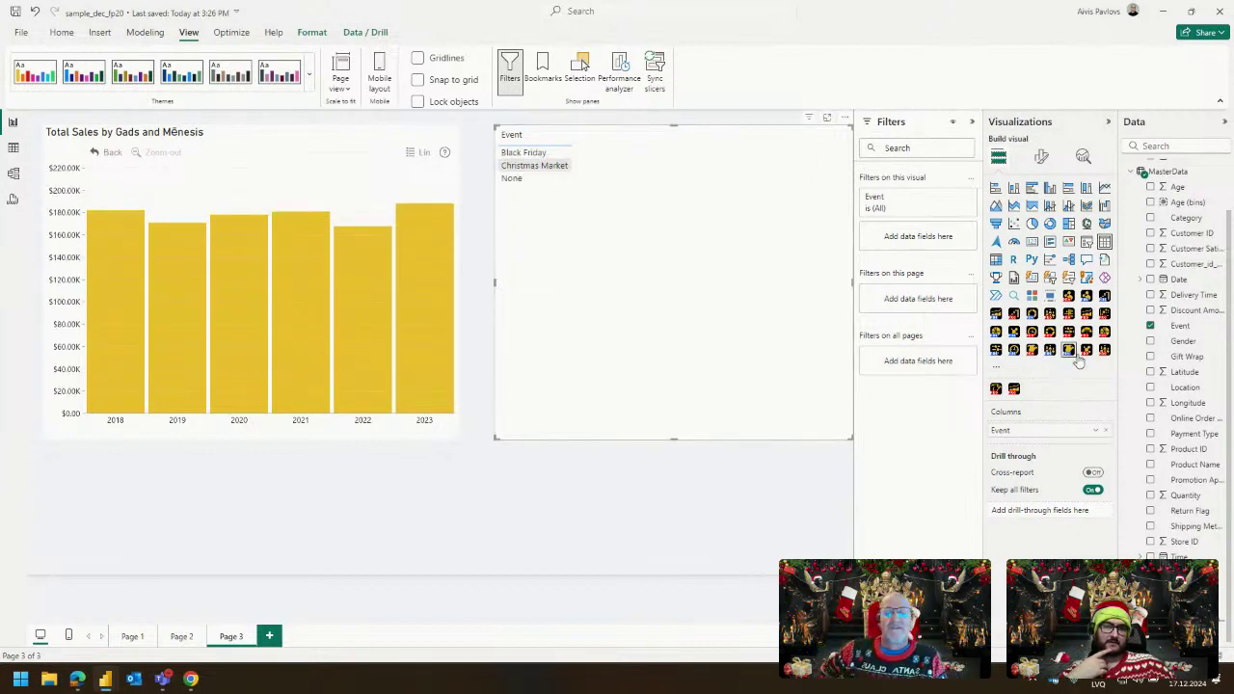
Turn the Event list into a drill down donut showing Total Sales by Event.
click(1050, 331)
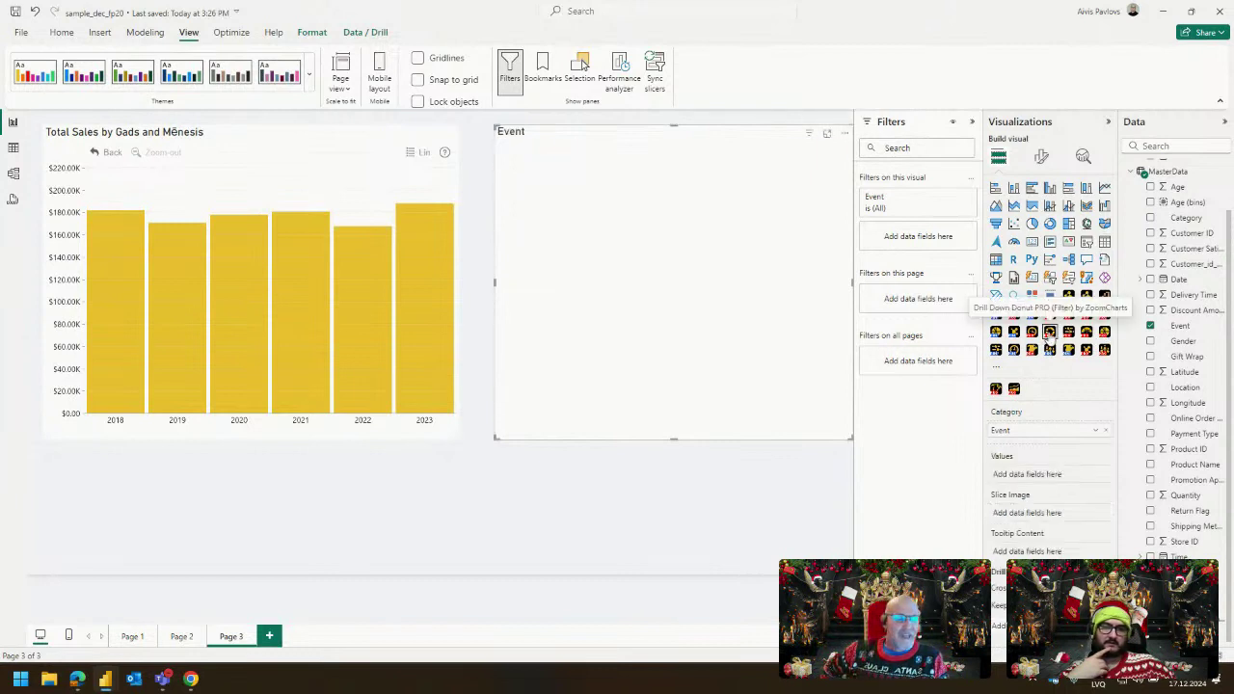
scroll(1186, 193, up, 2)
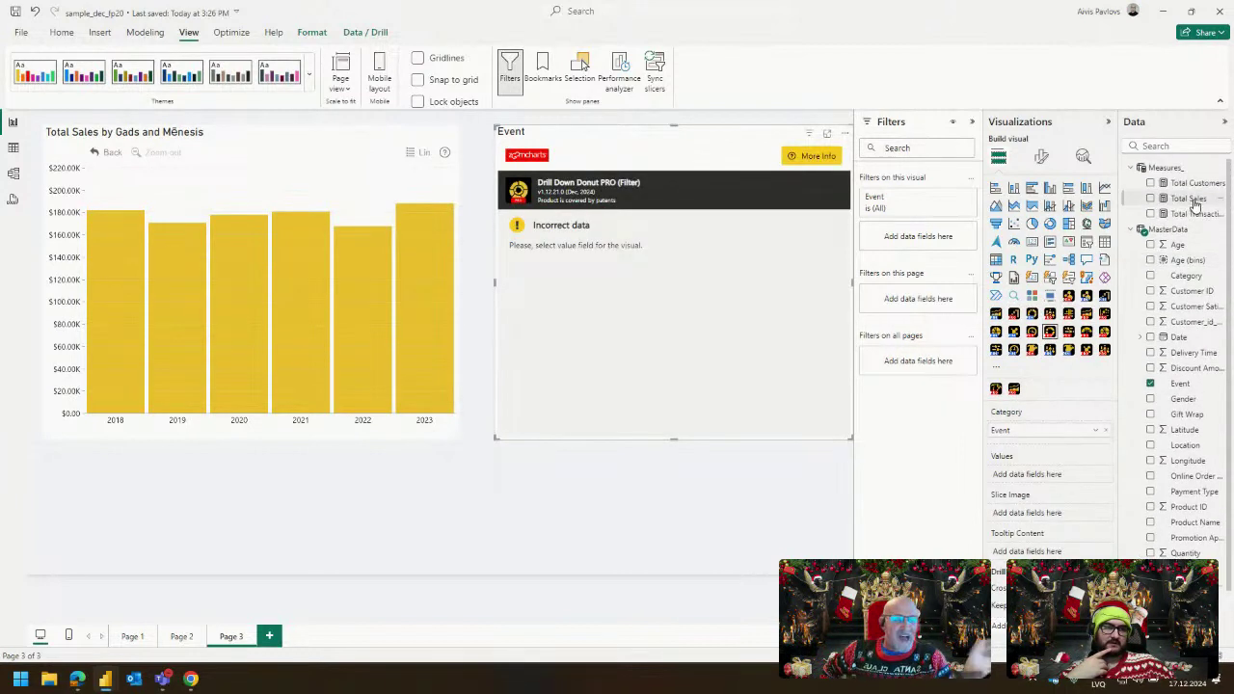
drag(1149, 285, 1024, 483)
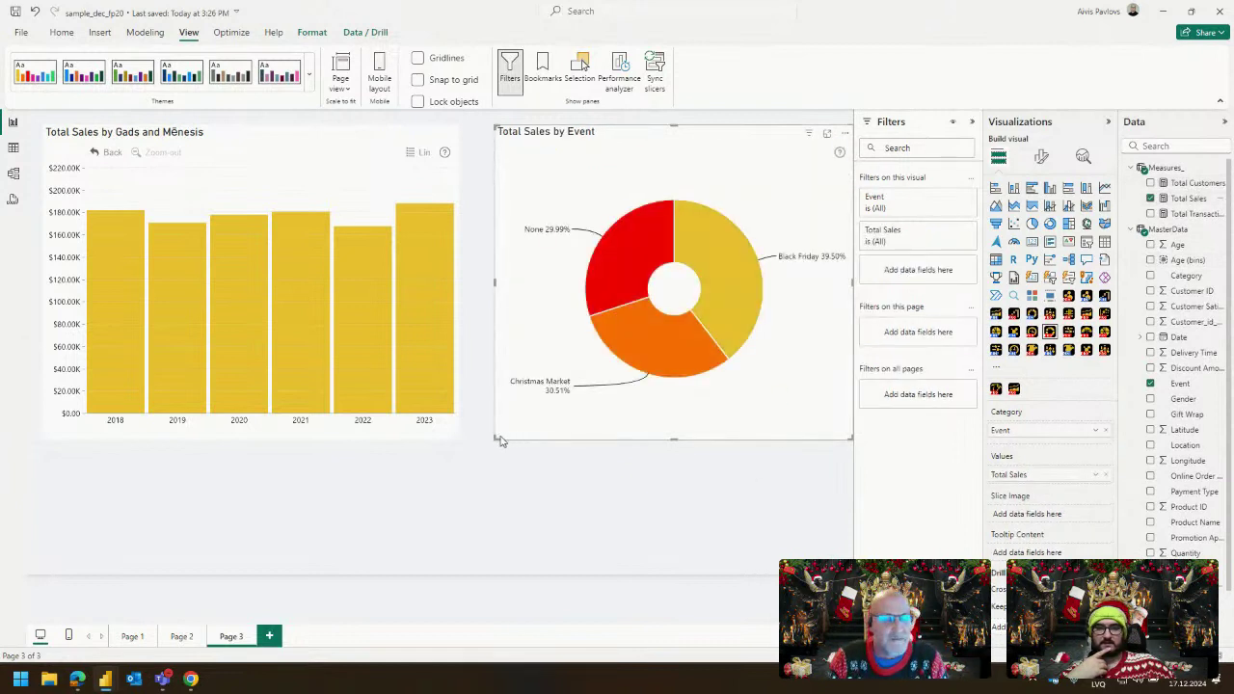
Shrink the Total Sales by Event donut to a smaller size.
drag(496, 440, 565, 350)
click(684, 416)
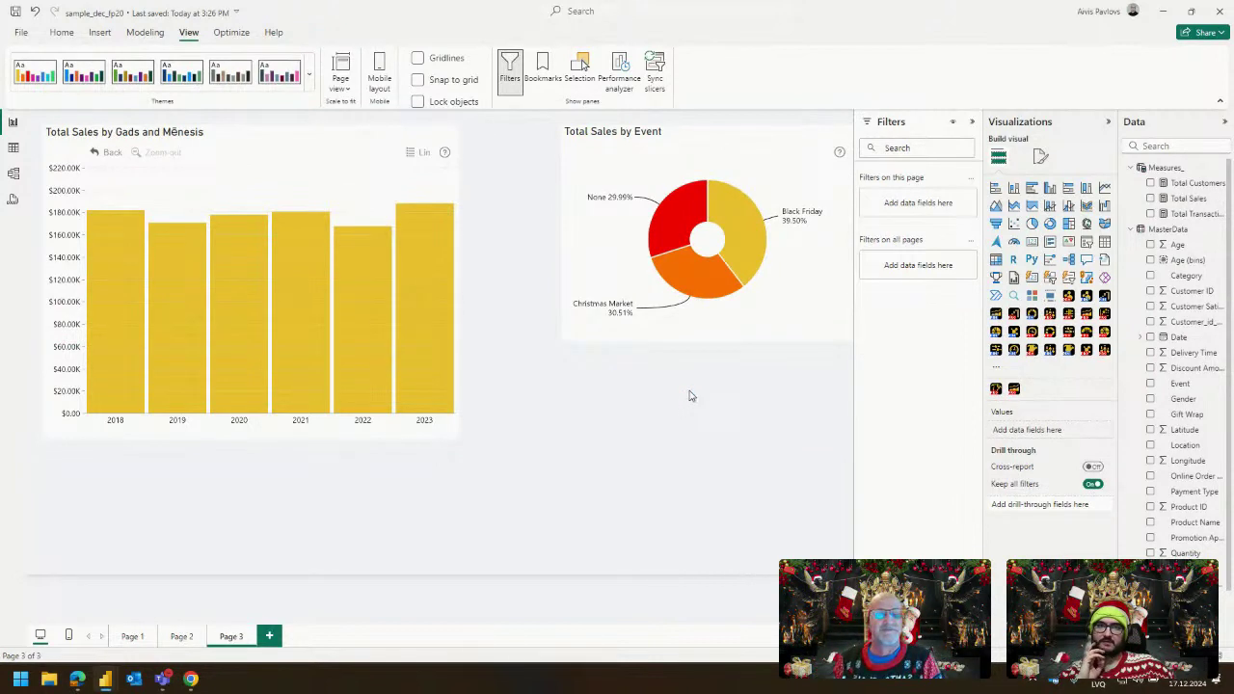
click(761, 325)
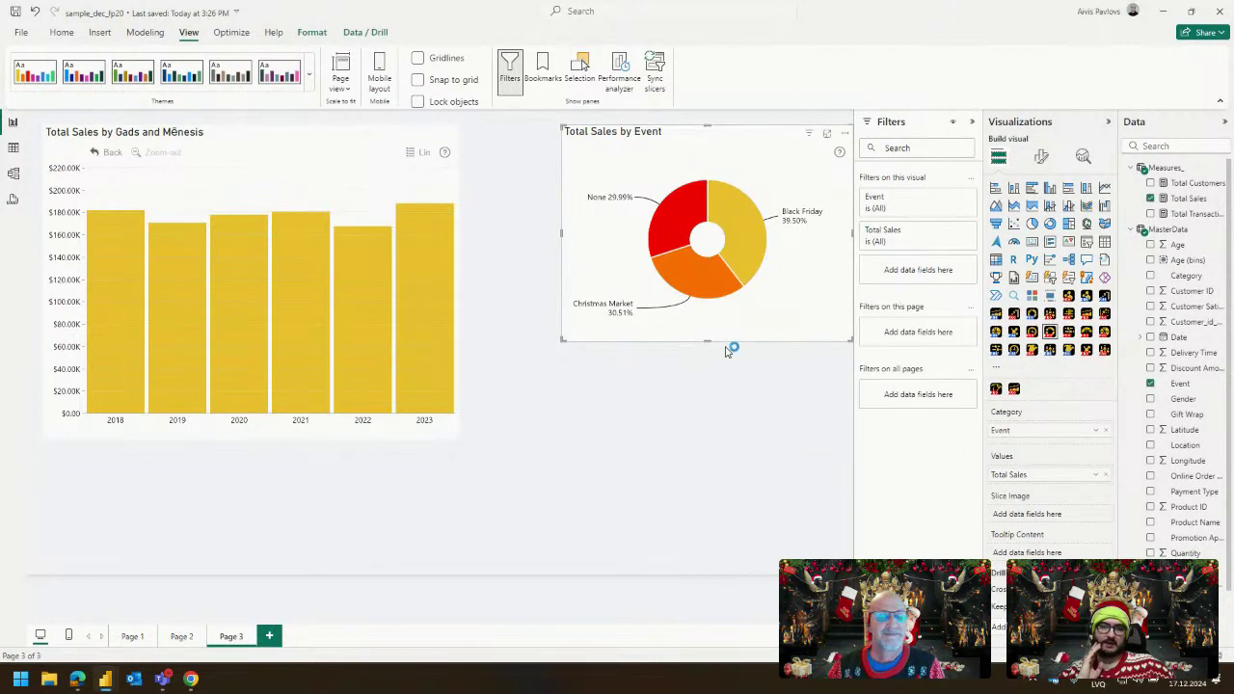
click(799, 384)
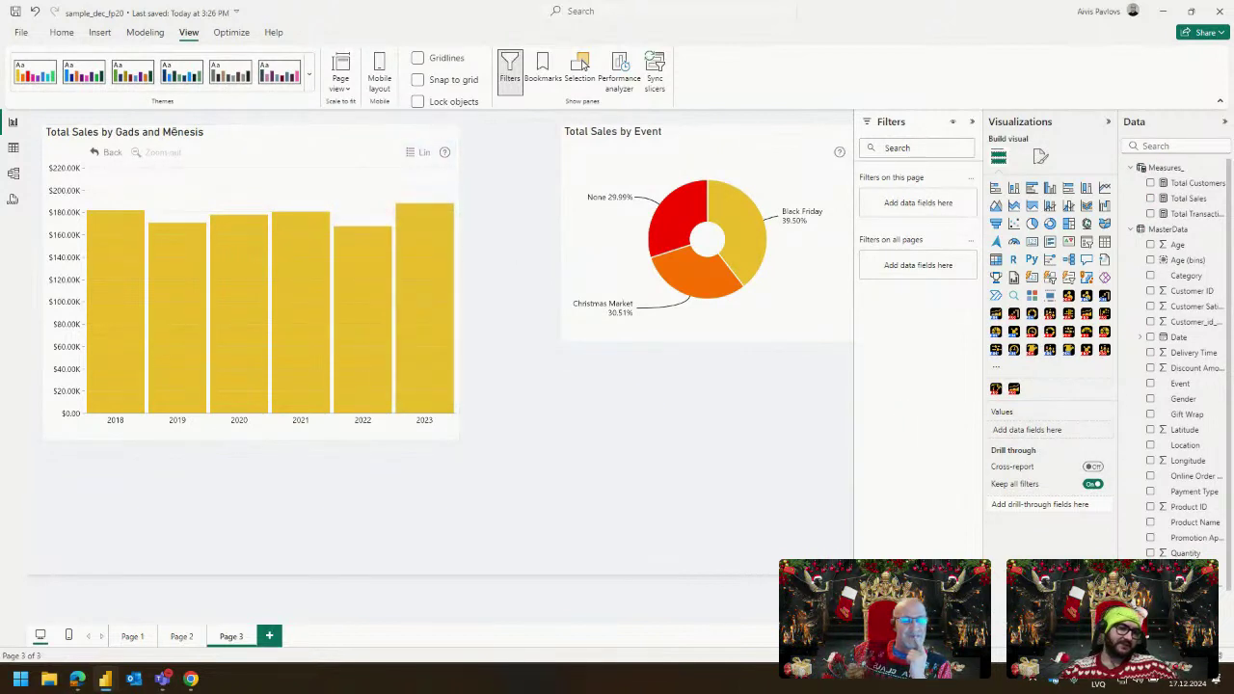
scroll(1173, 442, down, 1)
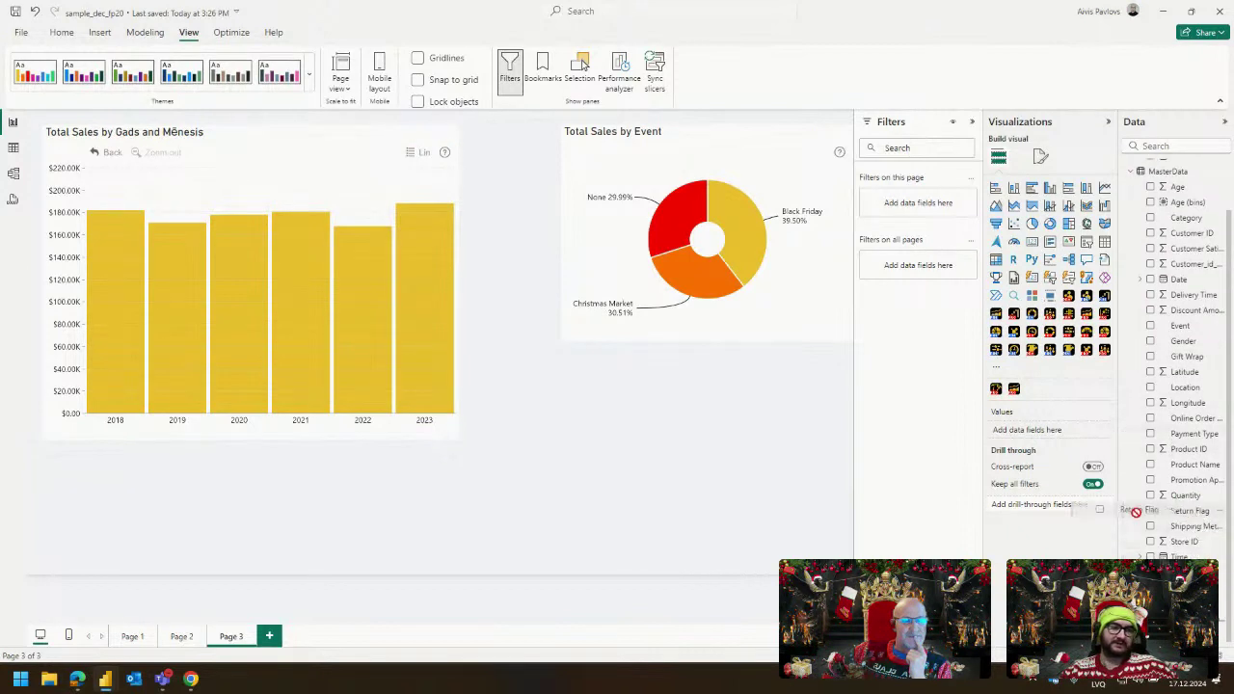
Add a Return Flag list below the donut, filter it to False, and shorten it.
drag(759, 476, 752, 470)
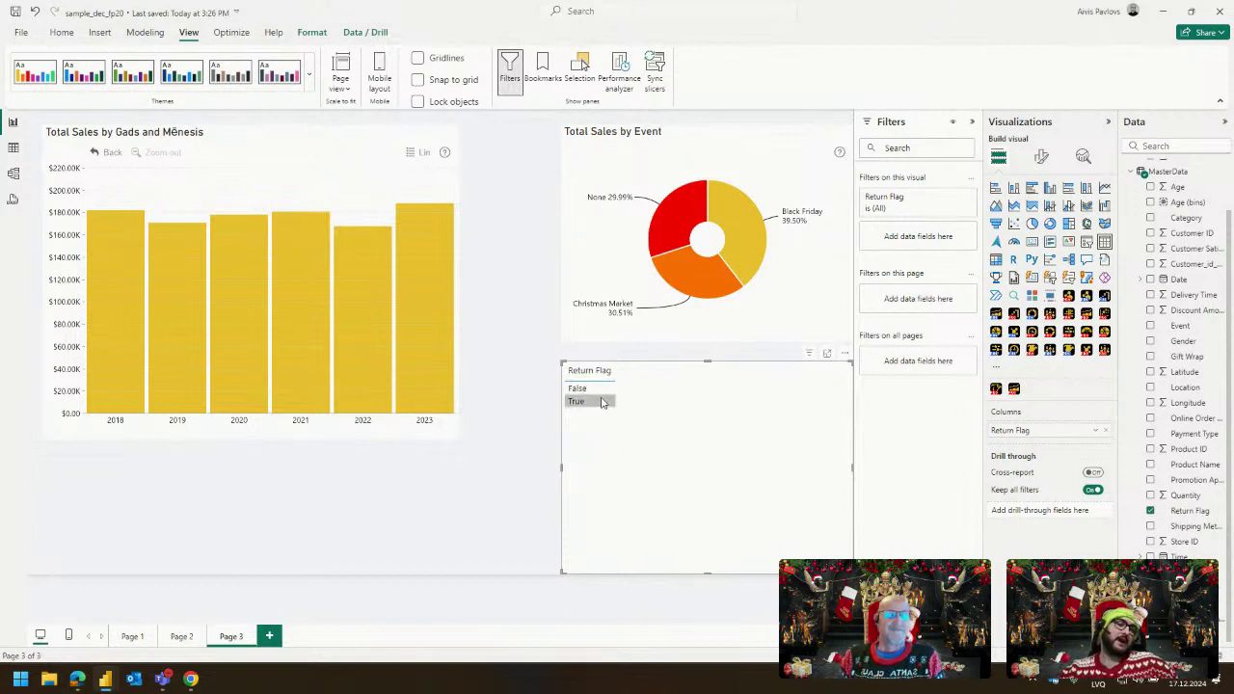
click(591, 401)
click(579, 389)
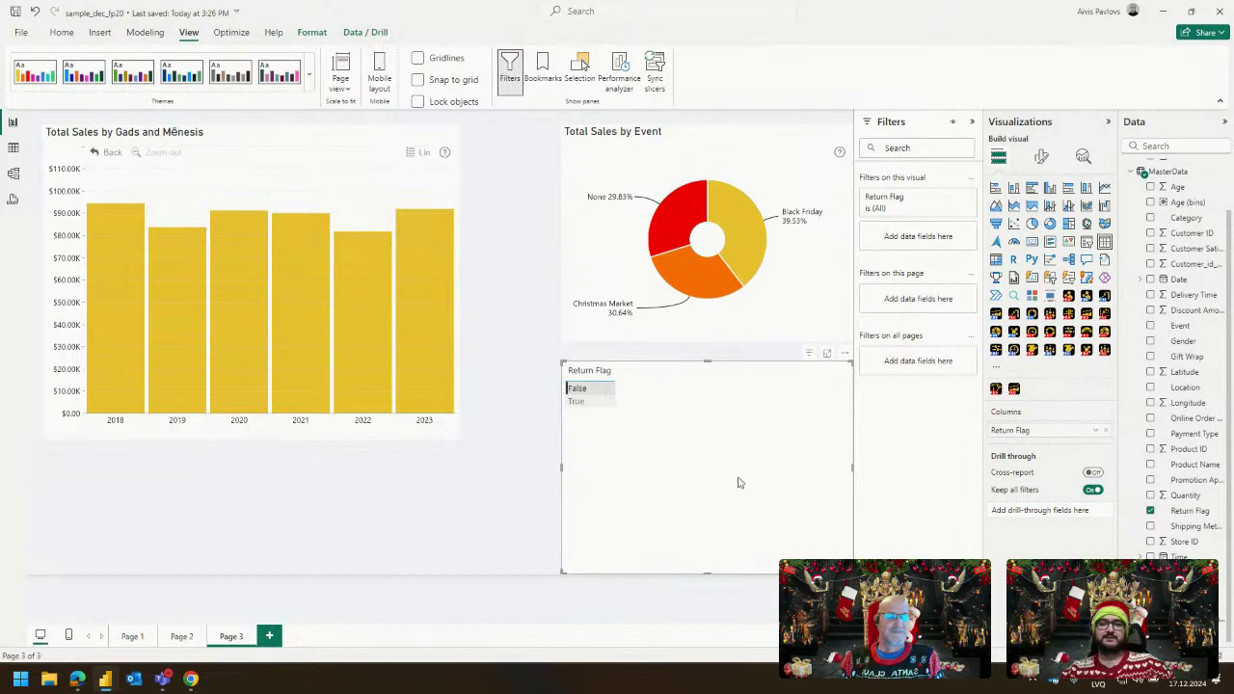
drag(708, 573, 716, 441)
click(685, 482)
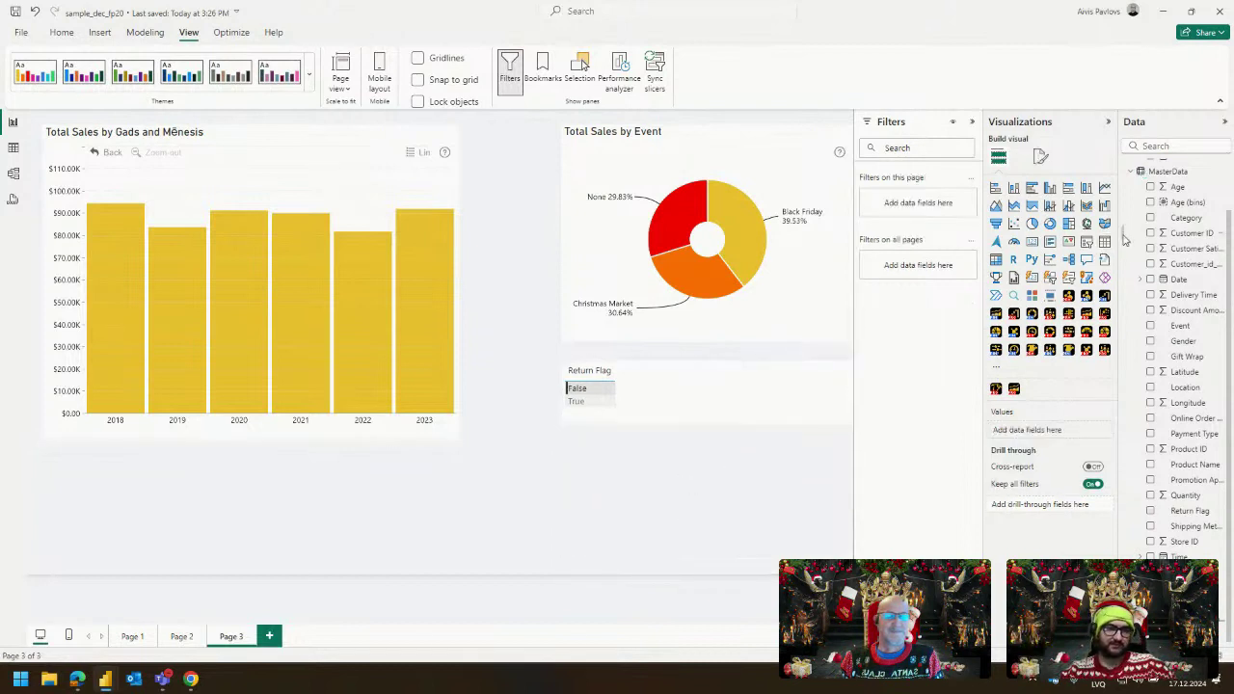
Add a Drill Down Combo PRO of Total Transactions by Customer Satisfaction, then filter Return Flag to True.
click(1104, 349)
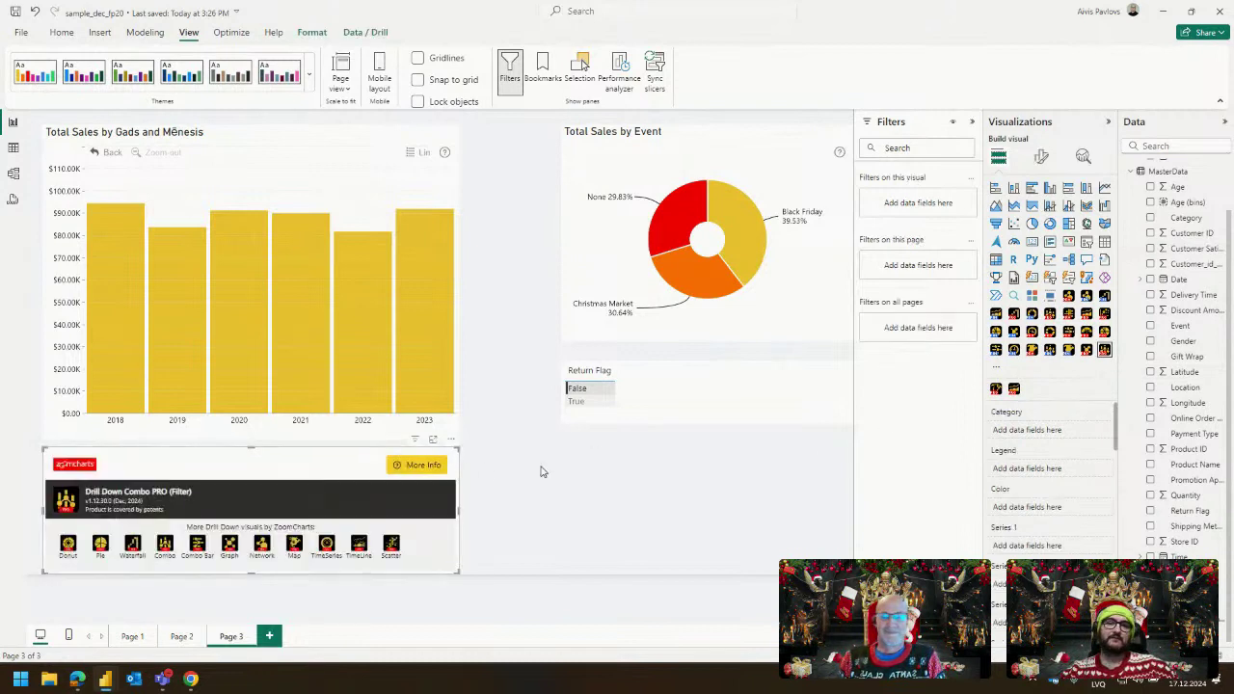
drag(347, 456, 741, 456)
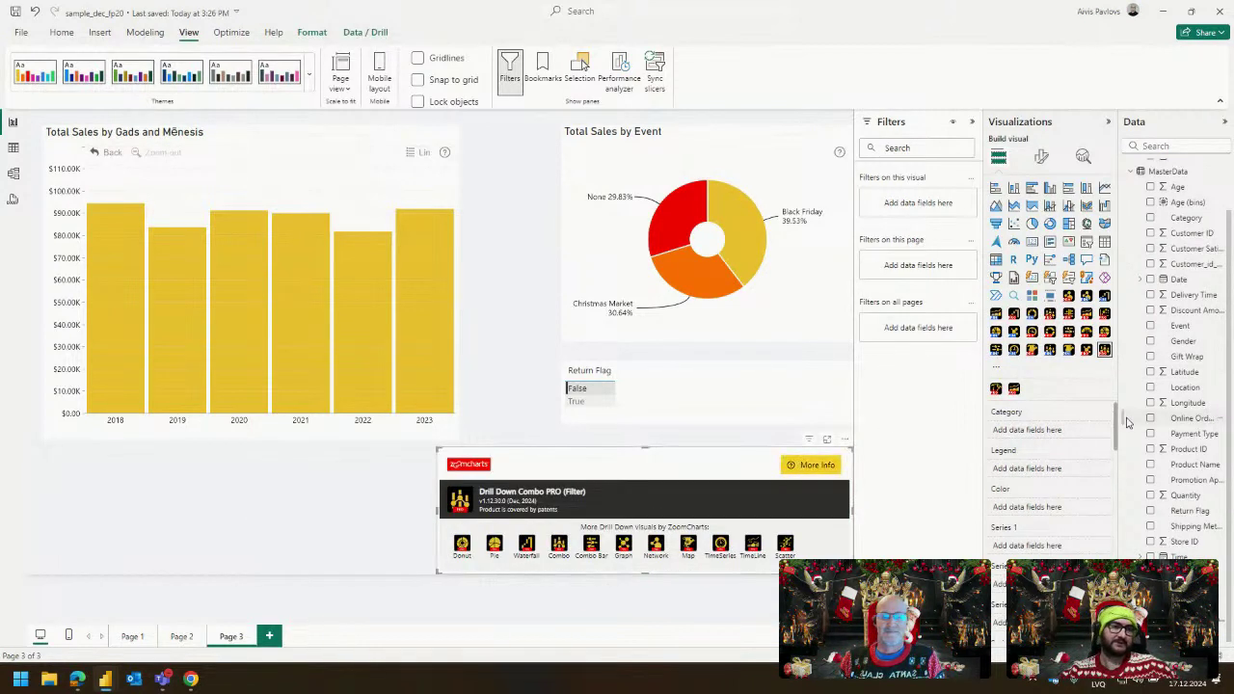
drag(1191, 249, 1063, 429)
scroll(1191, 224, up, 1)
scroll(1191, 223, up, 1)
drag(1190, 213, 1022, 550)
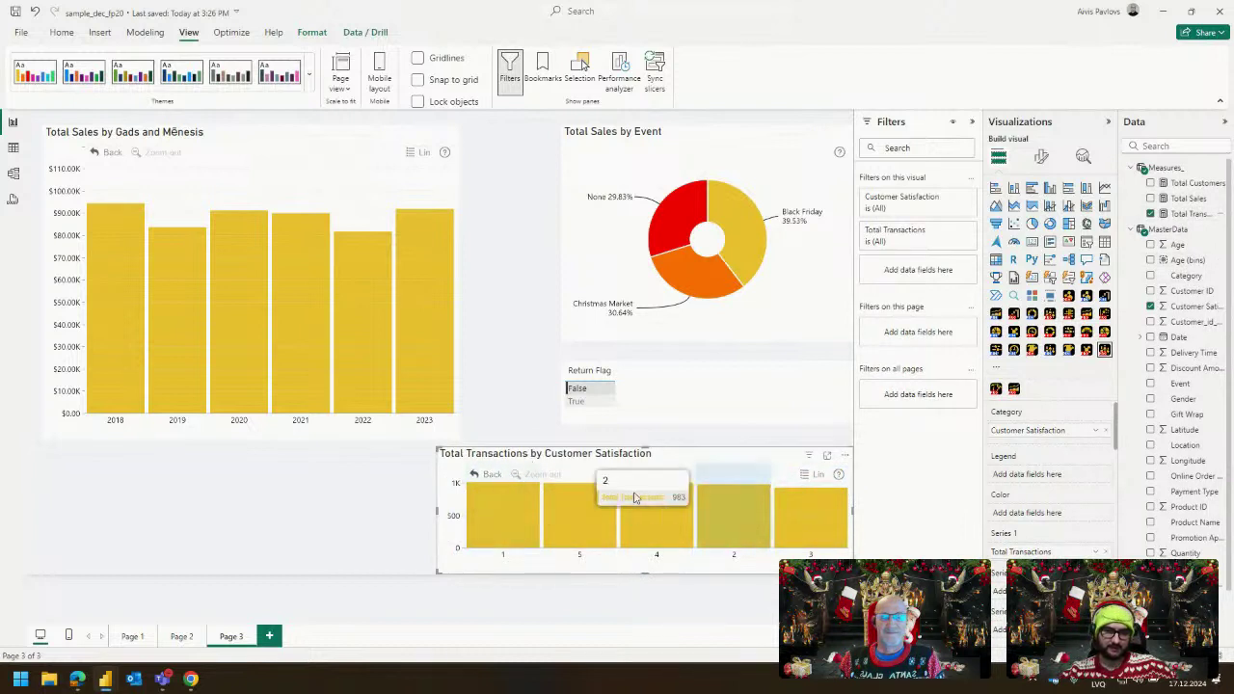
click(583, 402)
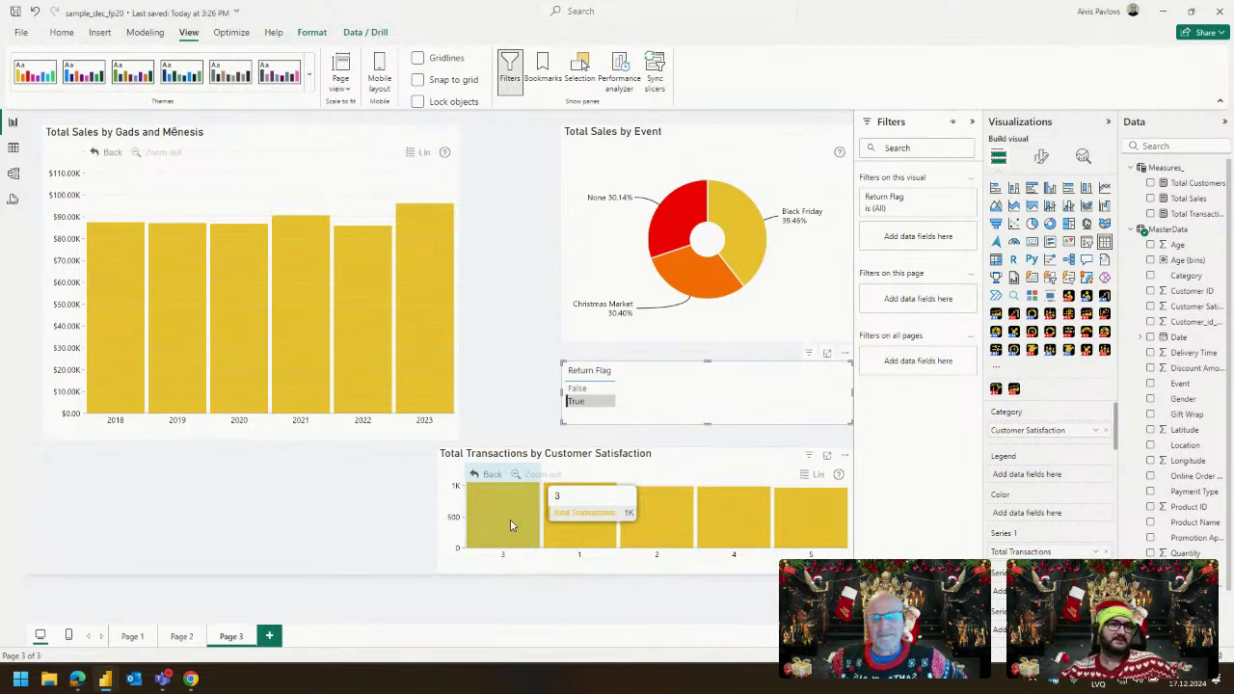
Set Return Flag back to False and nudge the Total Transactions chart into alignment.
click(602, 400)
click(578, 387)
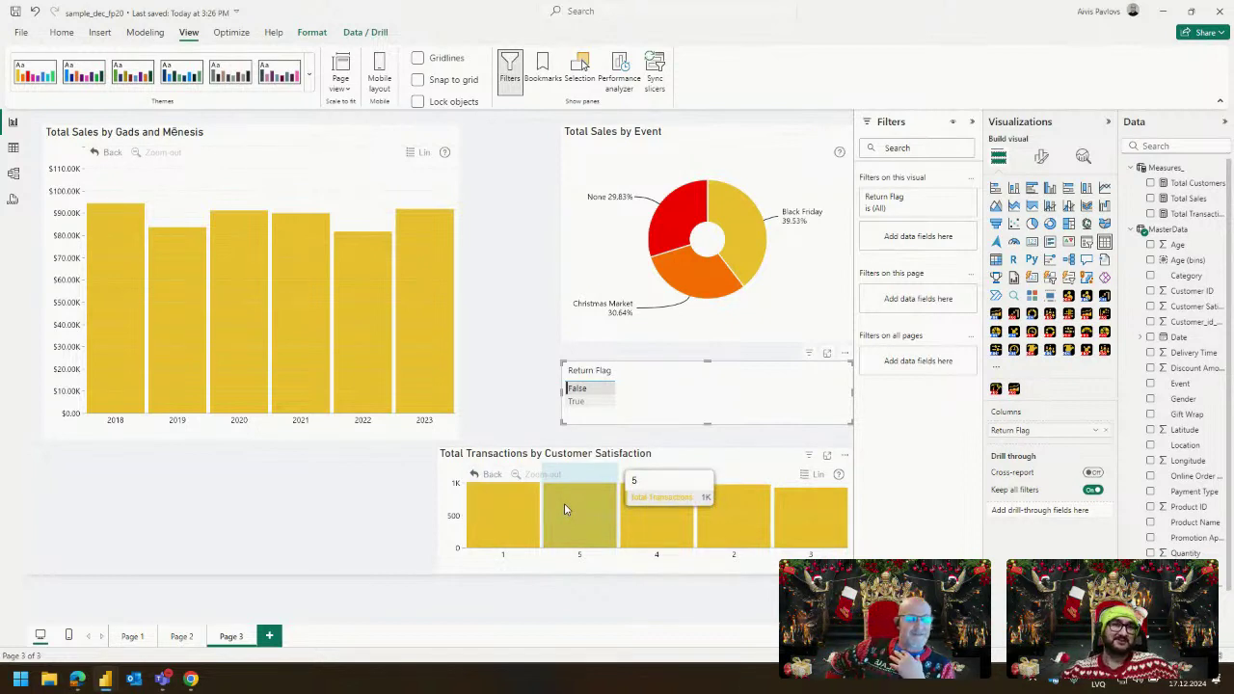
click(520, 463)
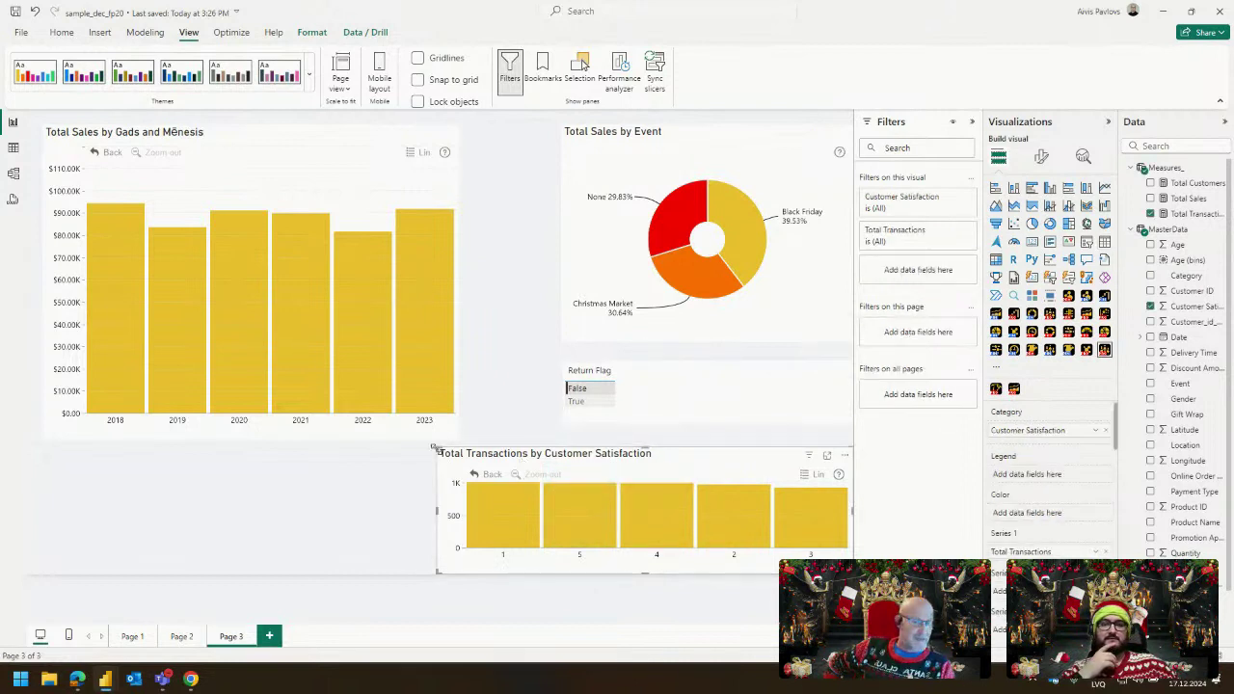
drag(438, 447, 442, 452)
click(412, 474)
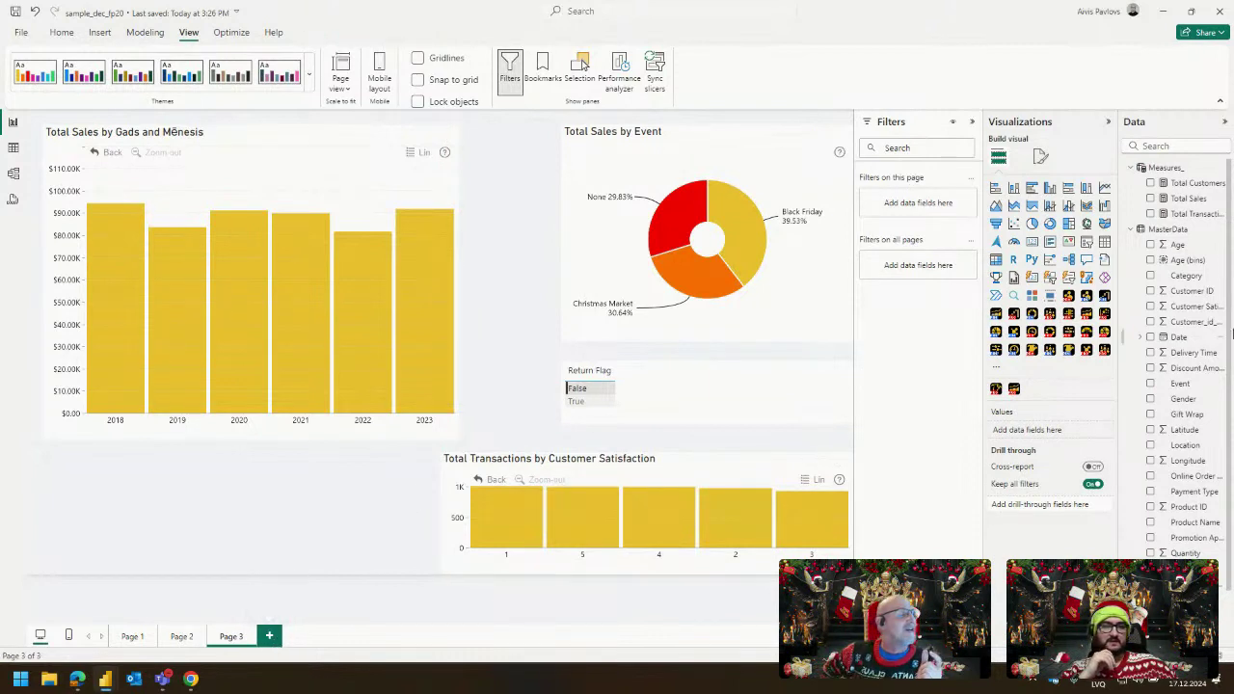
scroll(1184, 350, down, 1)
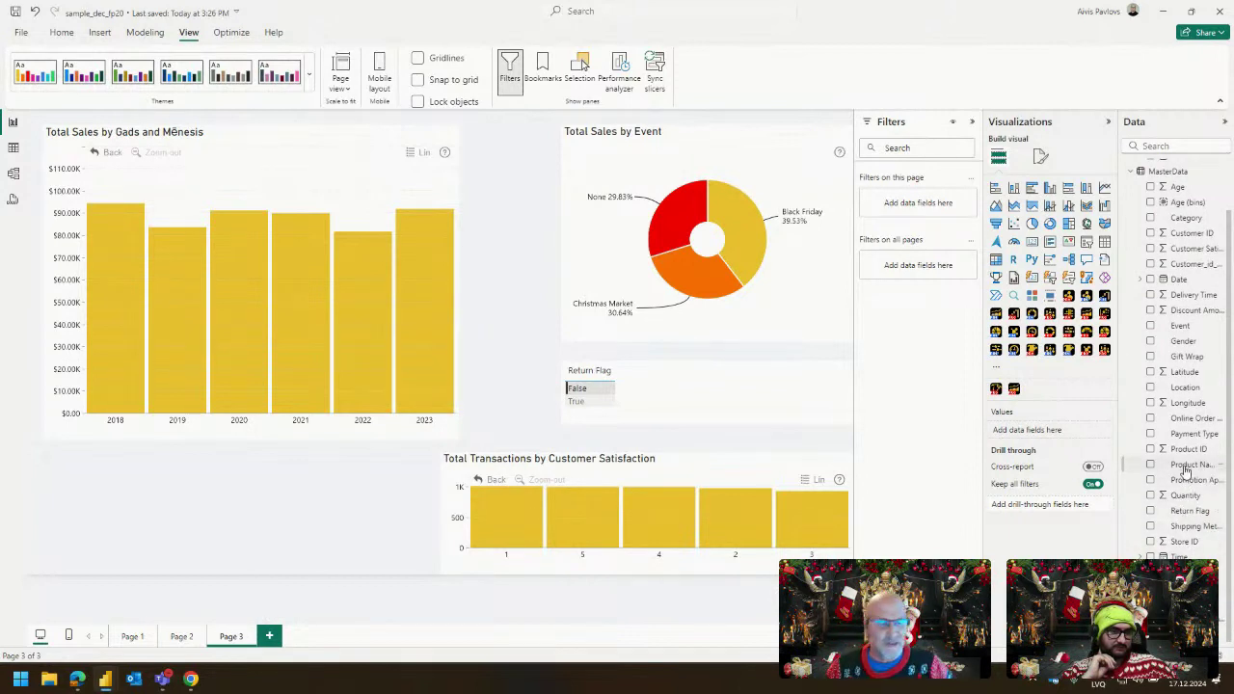
drag(1220, 608, 377, 488)
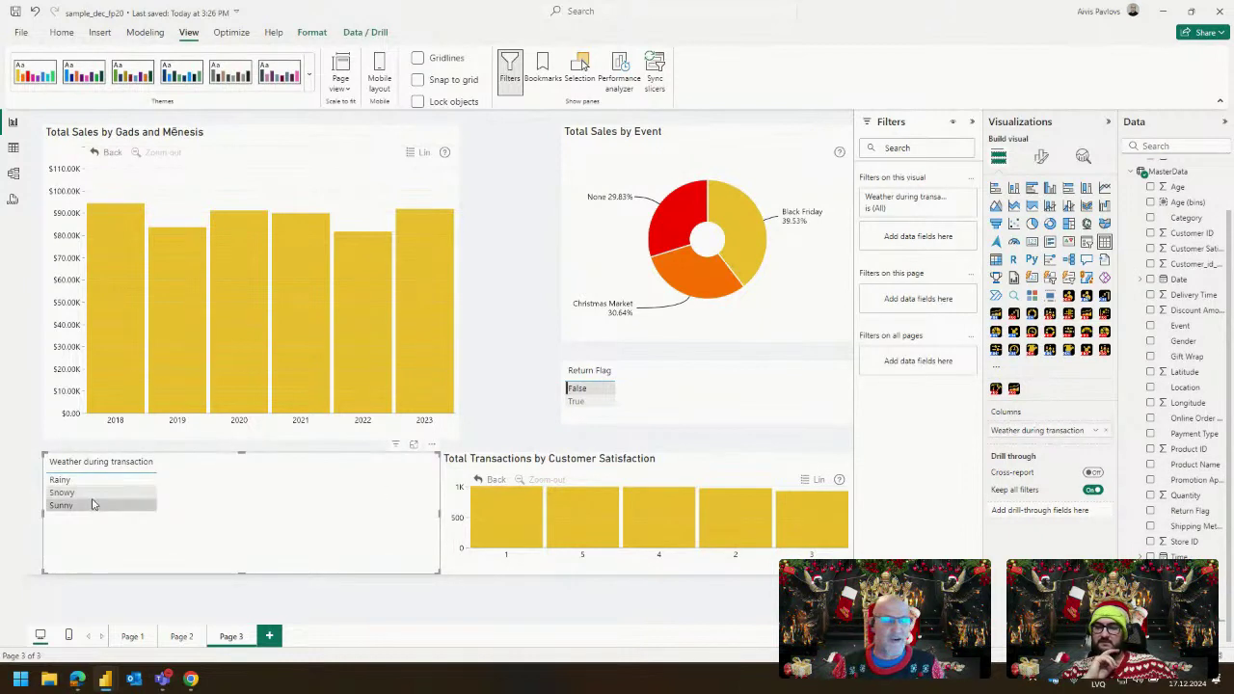
click(95, 506)
ctrl+click(99, 493)
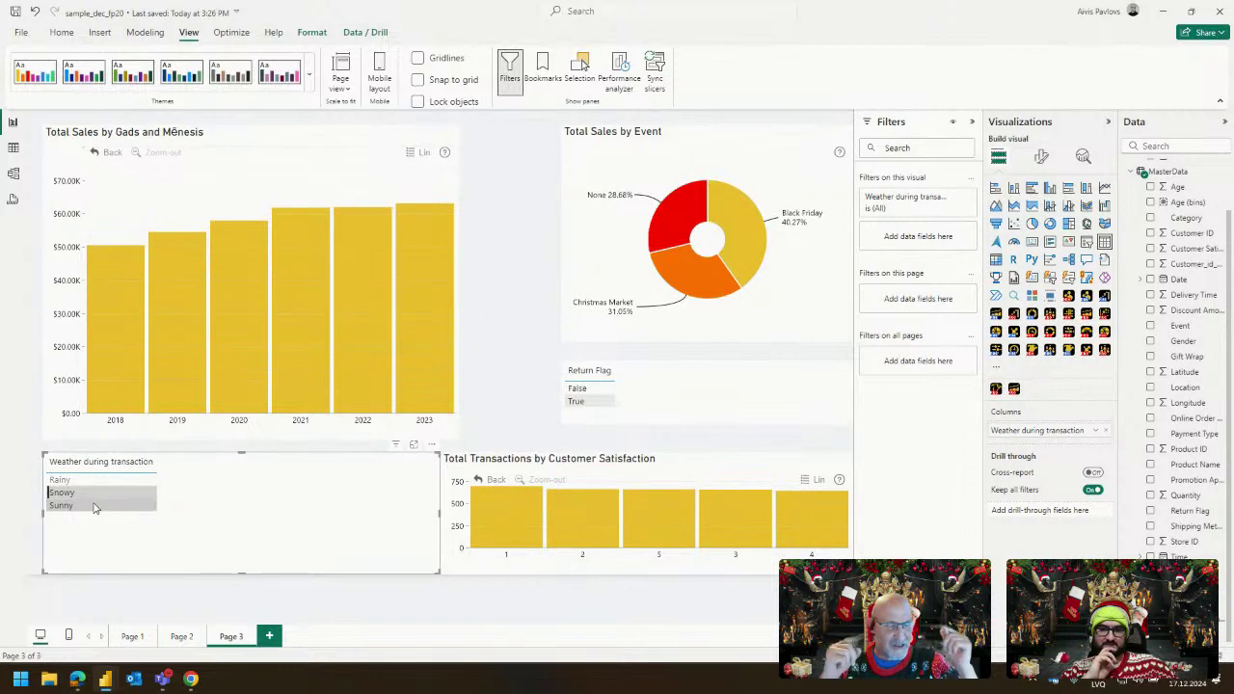
click(95, 506)
click(97, 482)
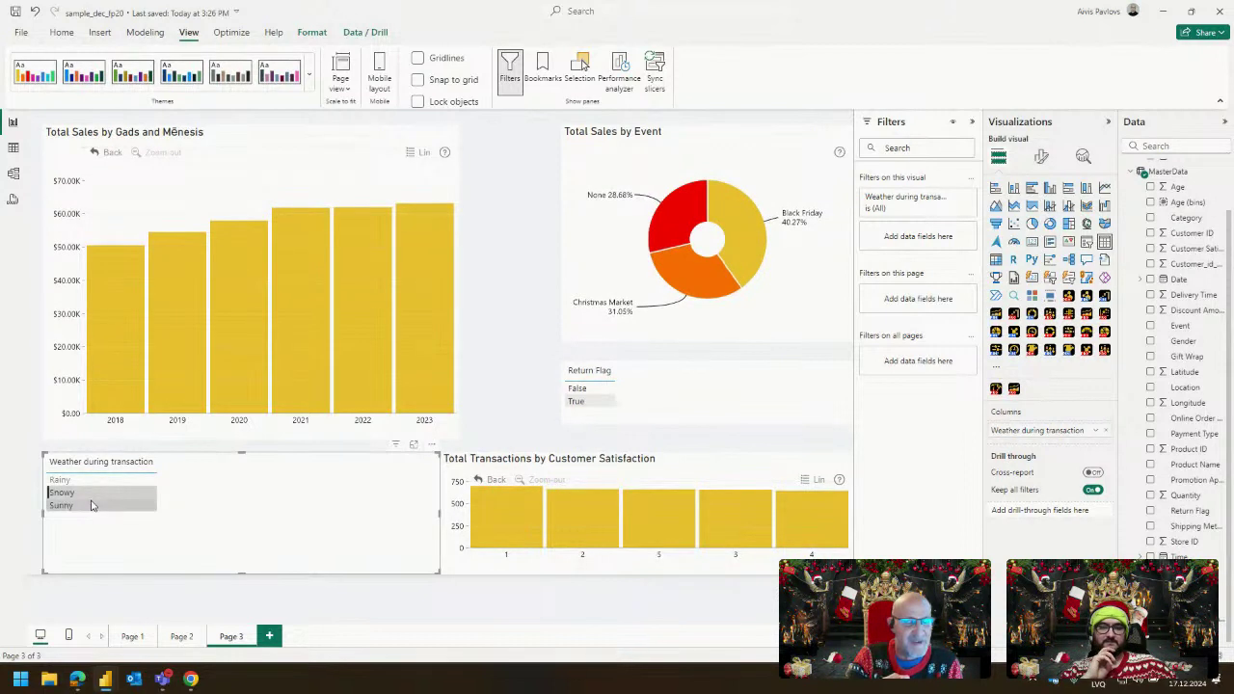
click(91, 505)
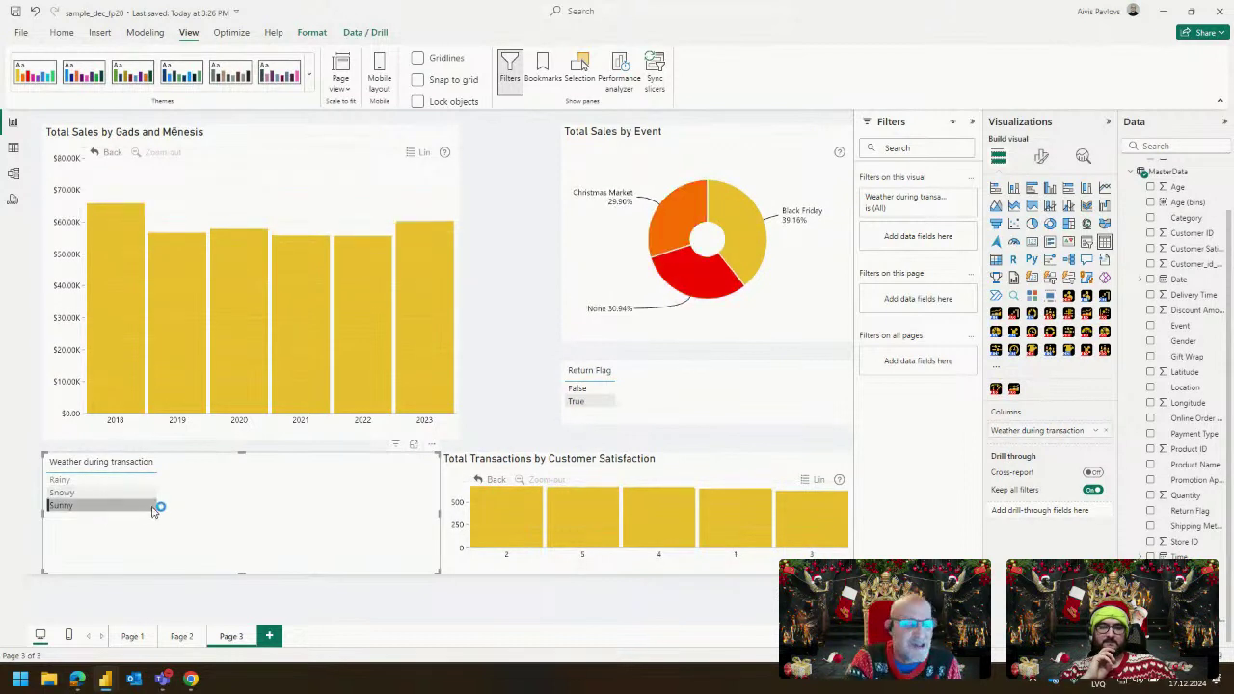
click(120, 487)
click(118, 493)
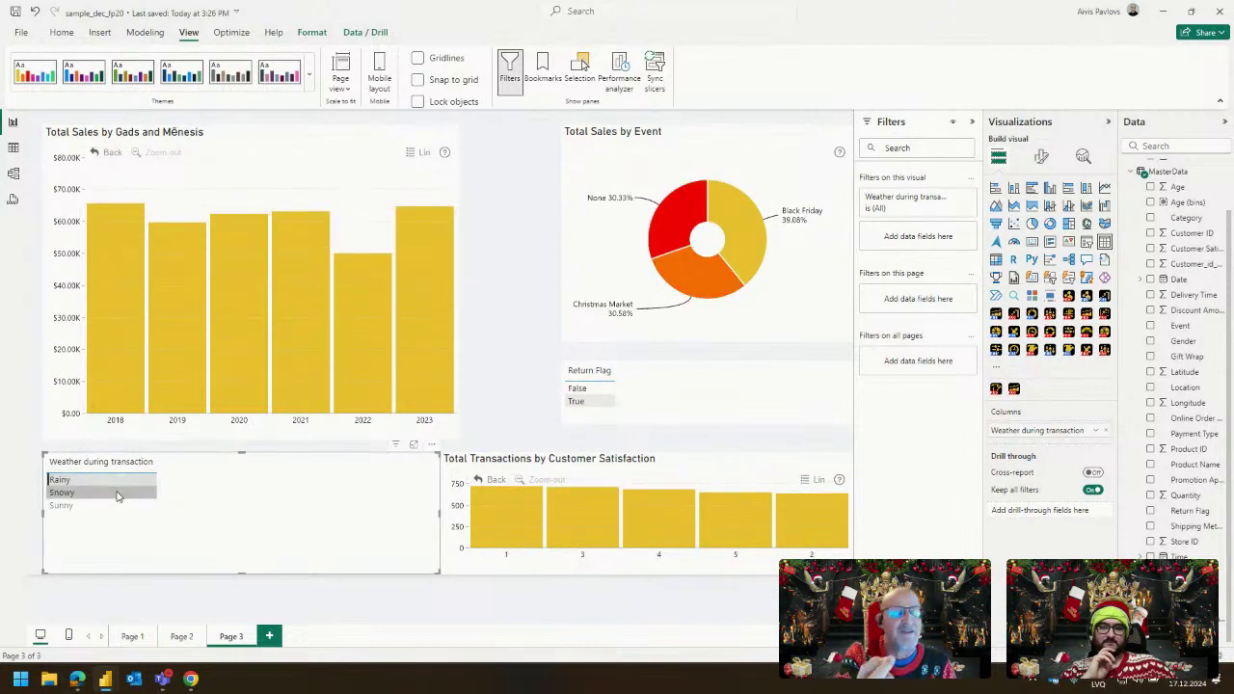
click(116, 505)
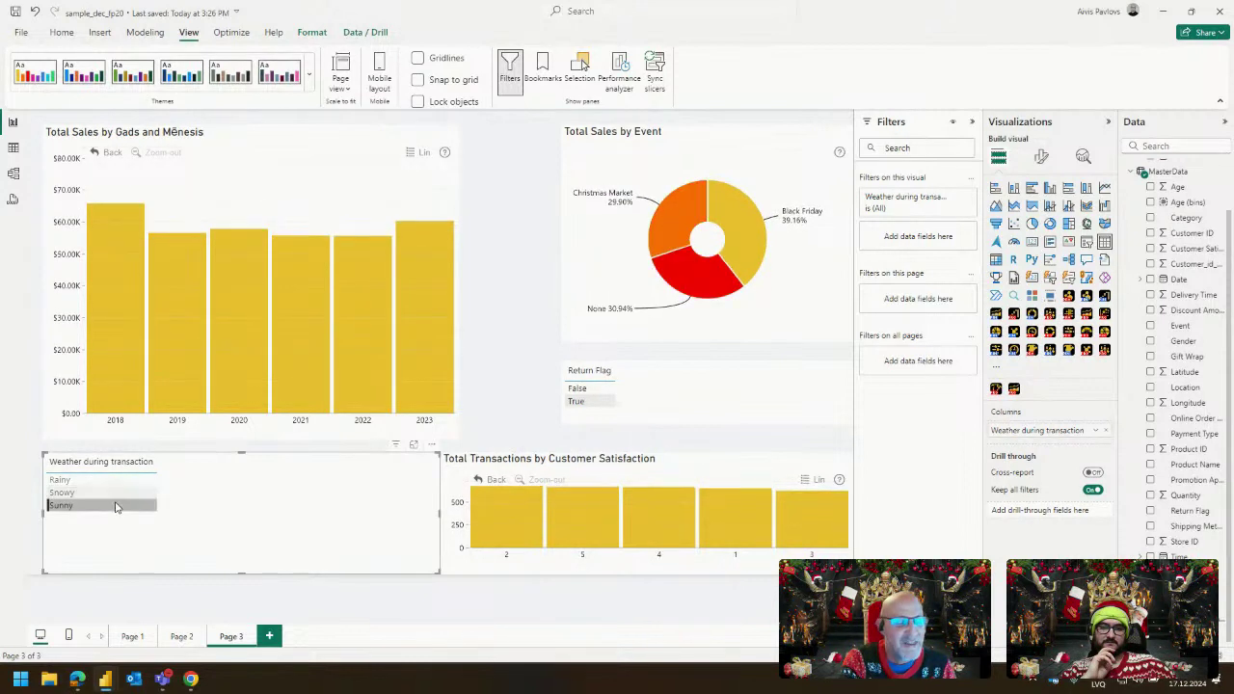
click(117, 483)
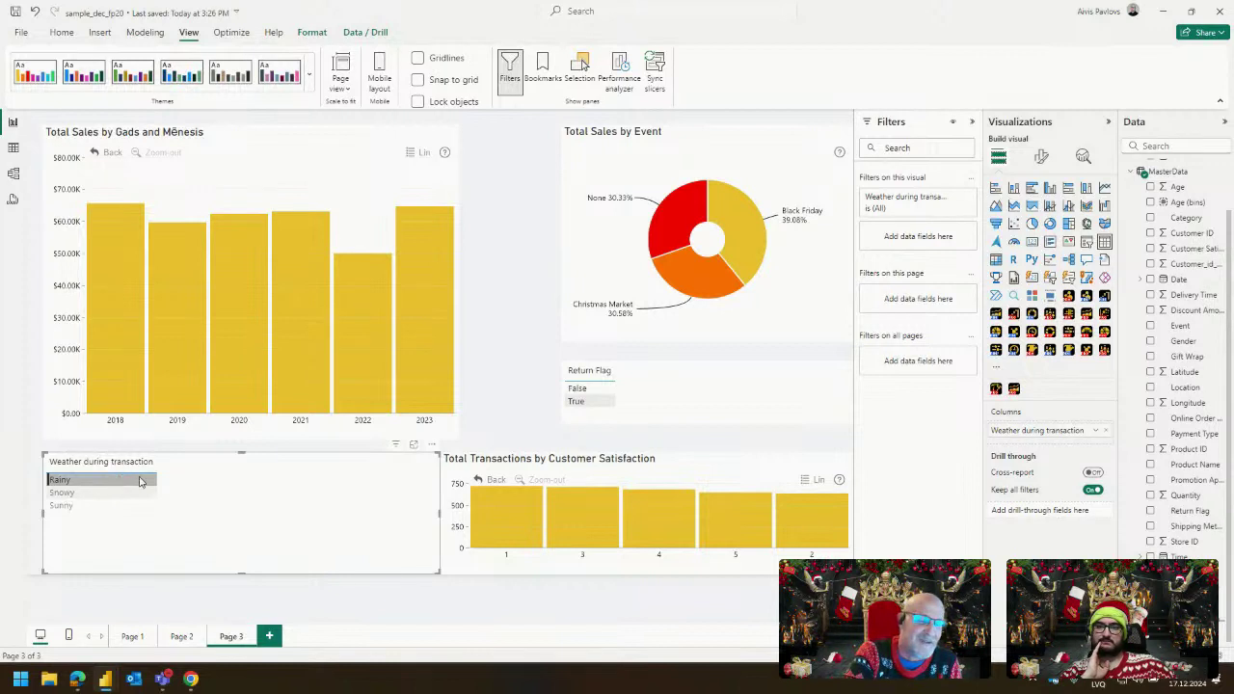
click(125, 481)
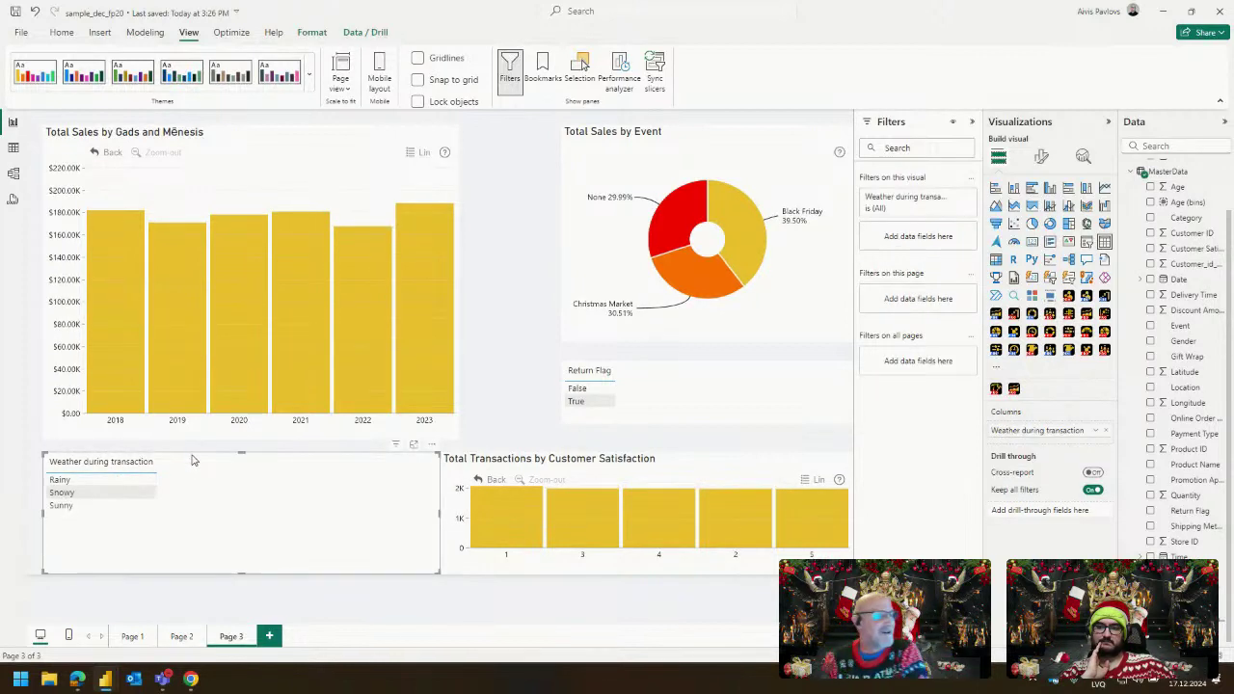
click(196, 452)
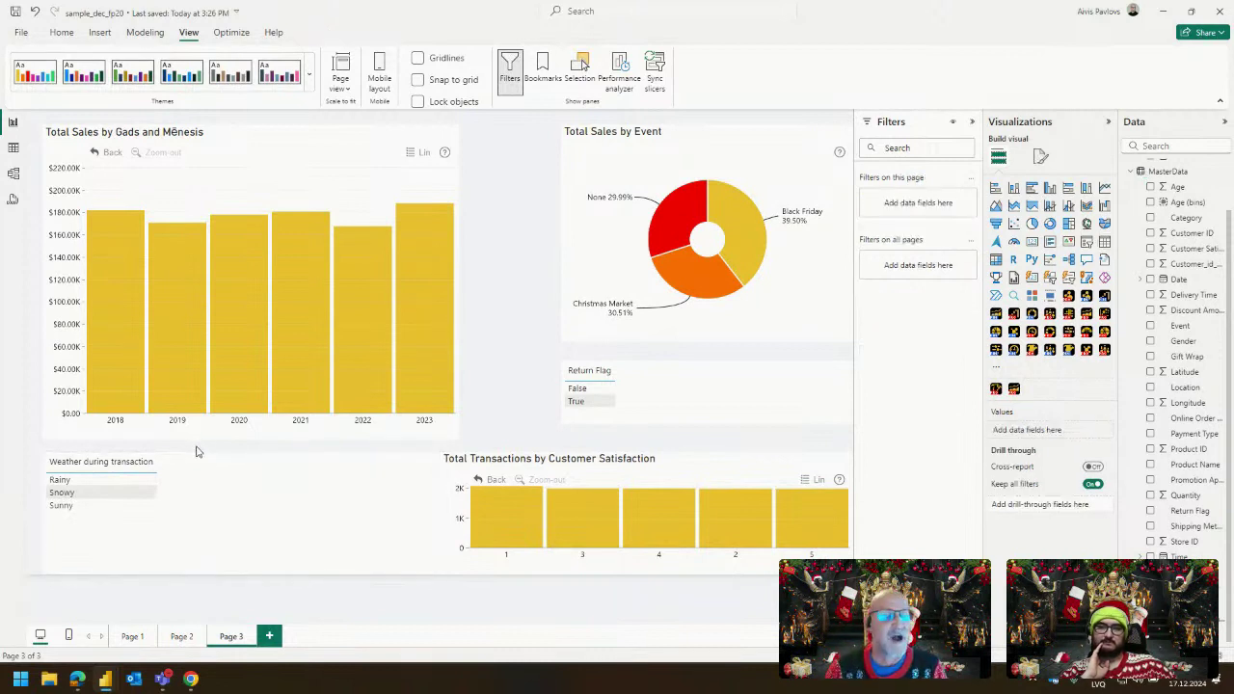
click(433, 506)
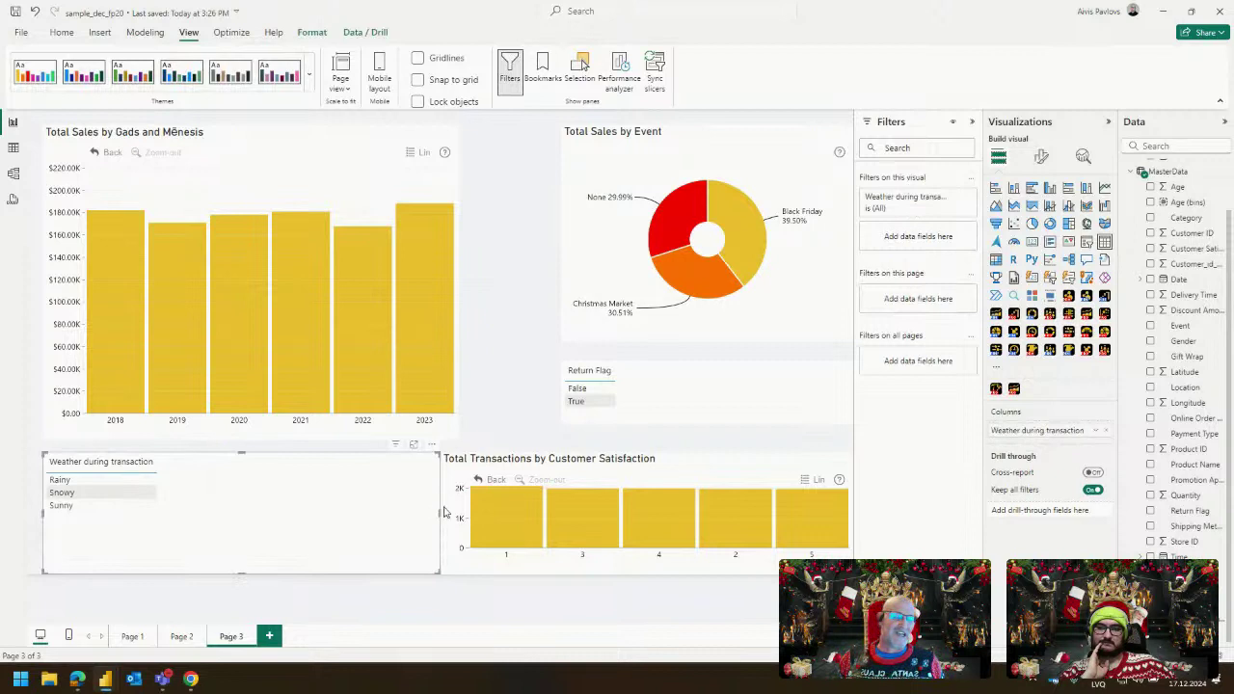
drag(440, 506, 222, 506)
click(332, 505)
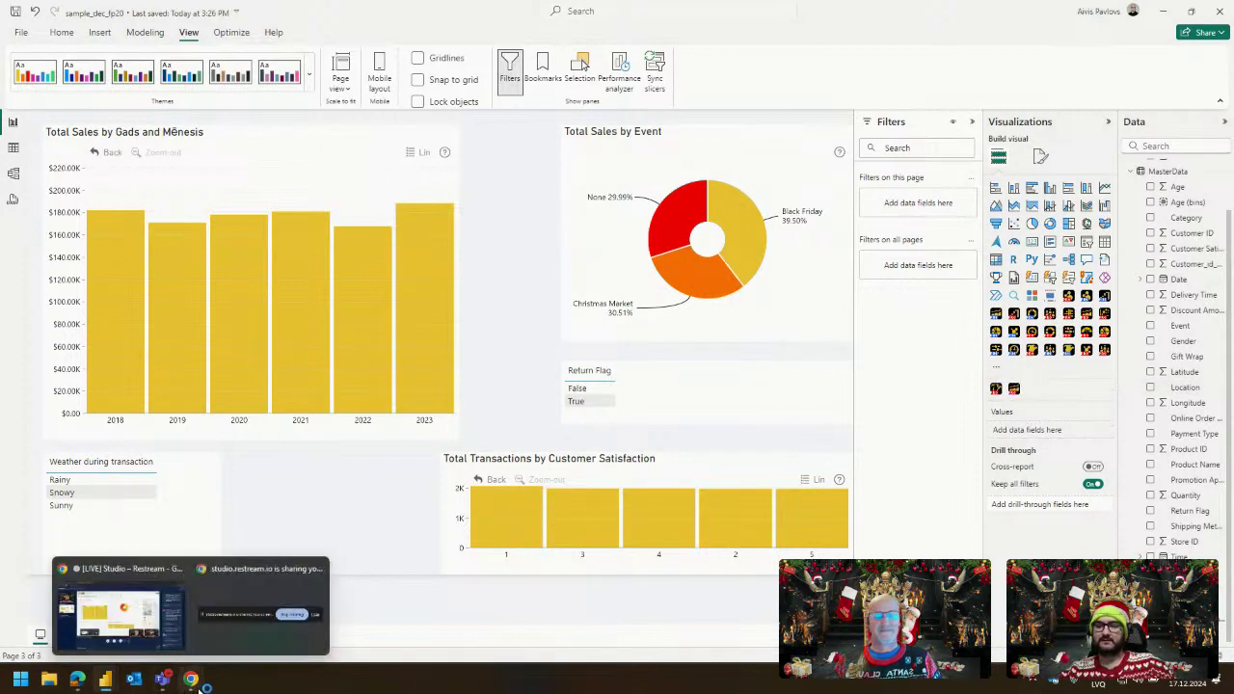
click(77, 679)
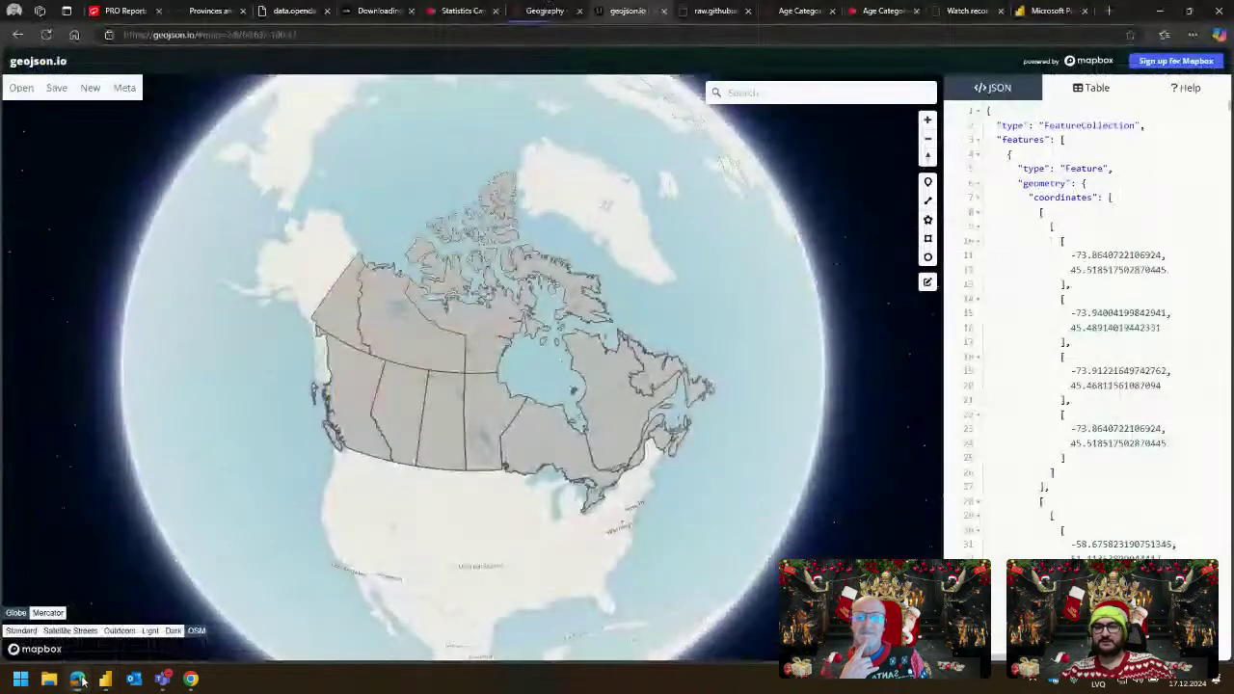
click(121, 10)
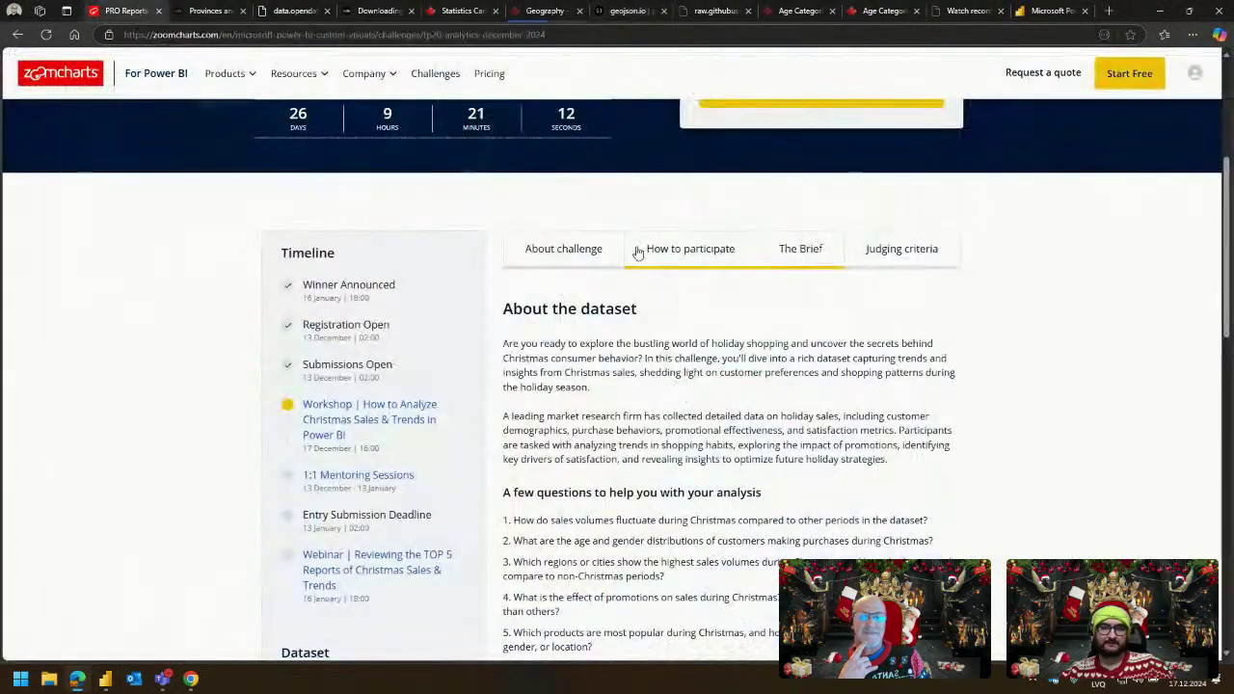
click(799, 252)
scroll(755, 281, down, 2)
drag(505, 199, 859, 386)
click(859, 386)
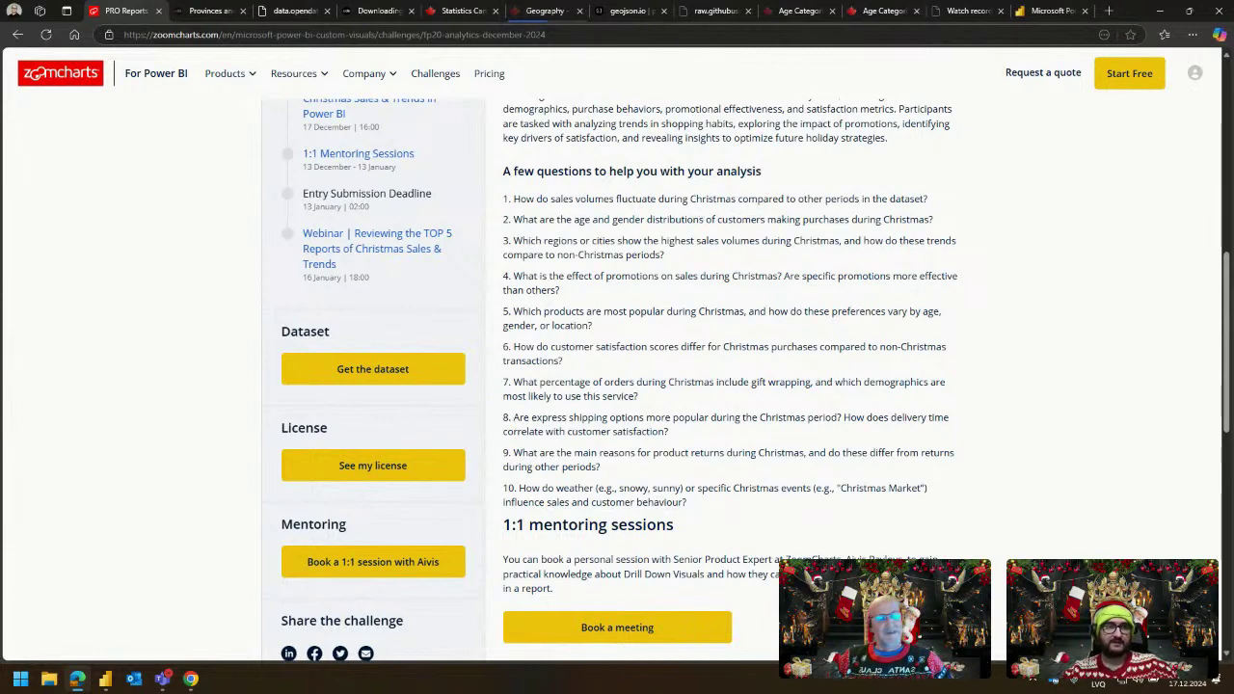
click(1160, 11)
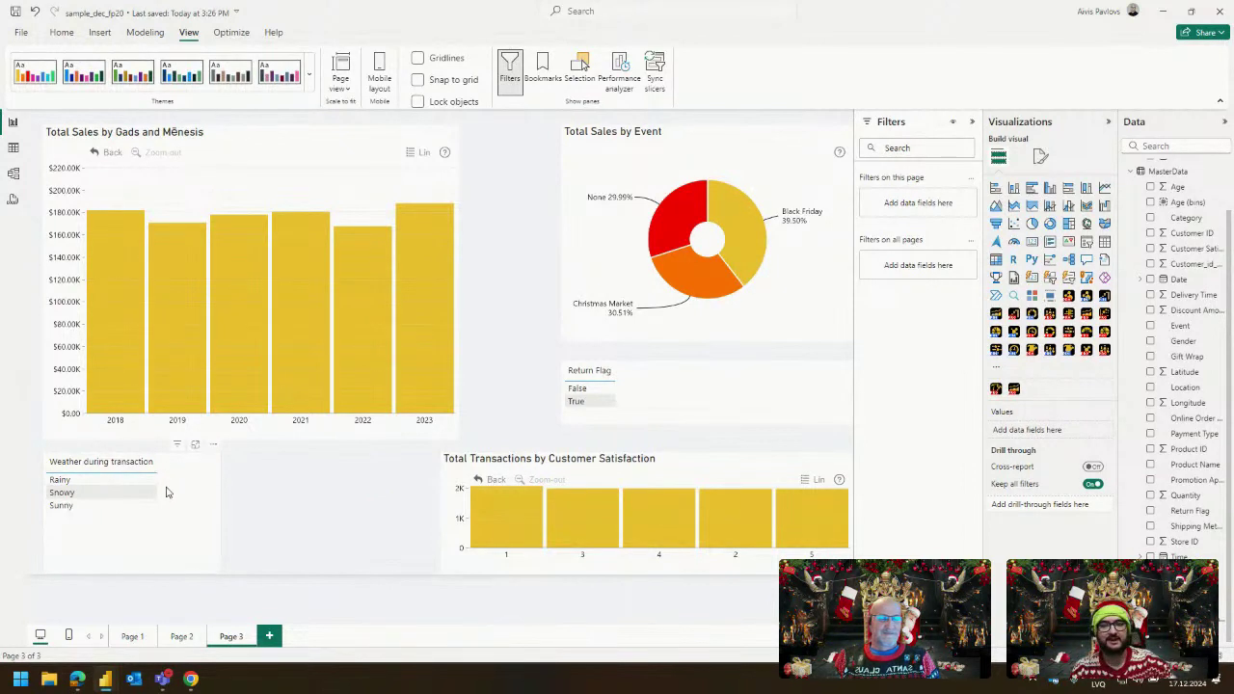
Filter the report to Snowy weather in the weather slicer.
click(572, 459)
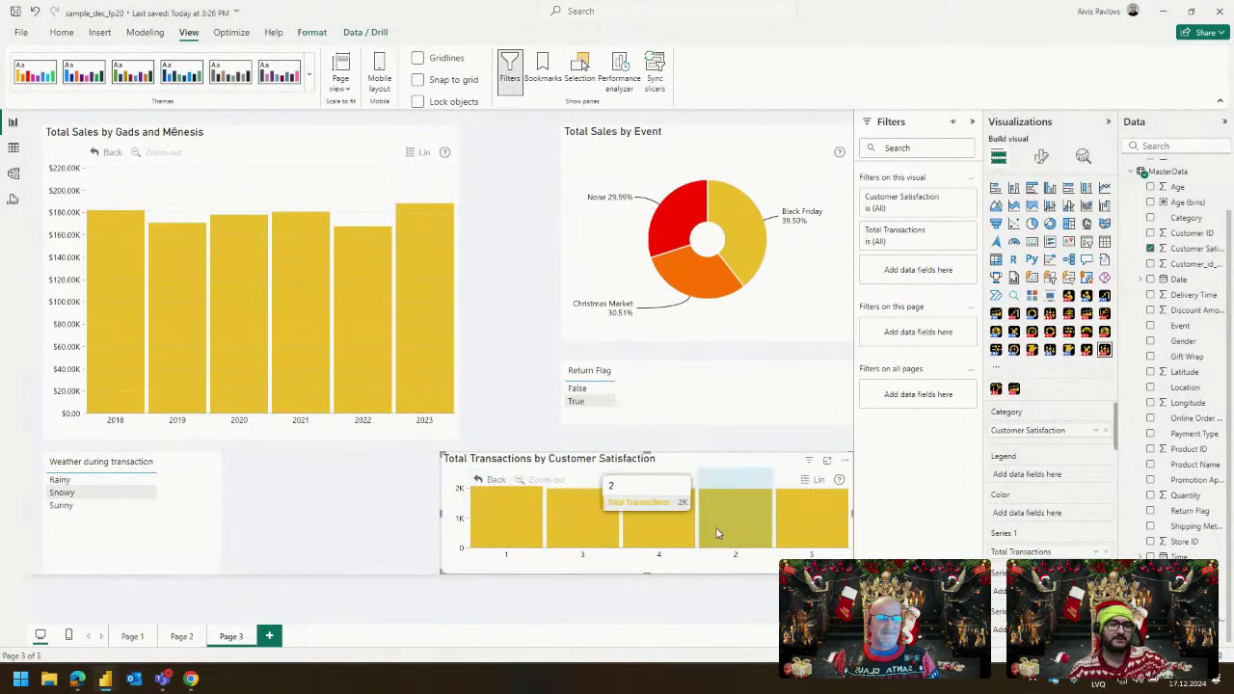
click(305, 485)
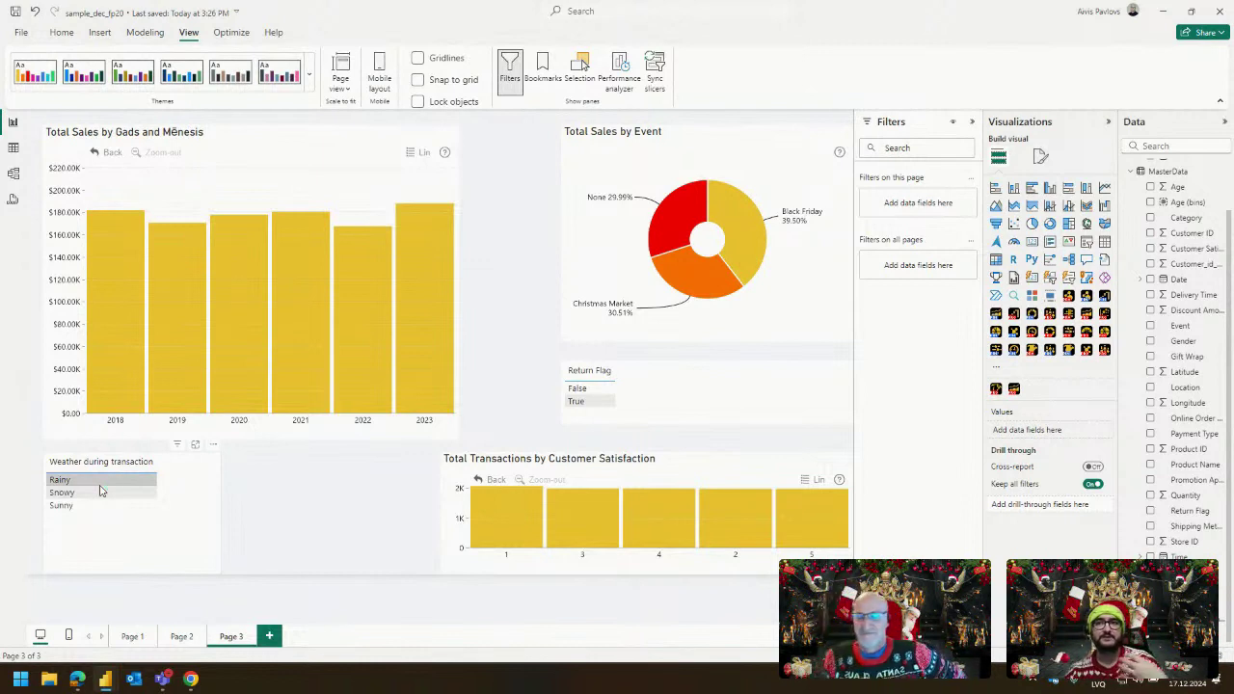
click(102, 492)
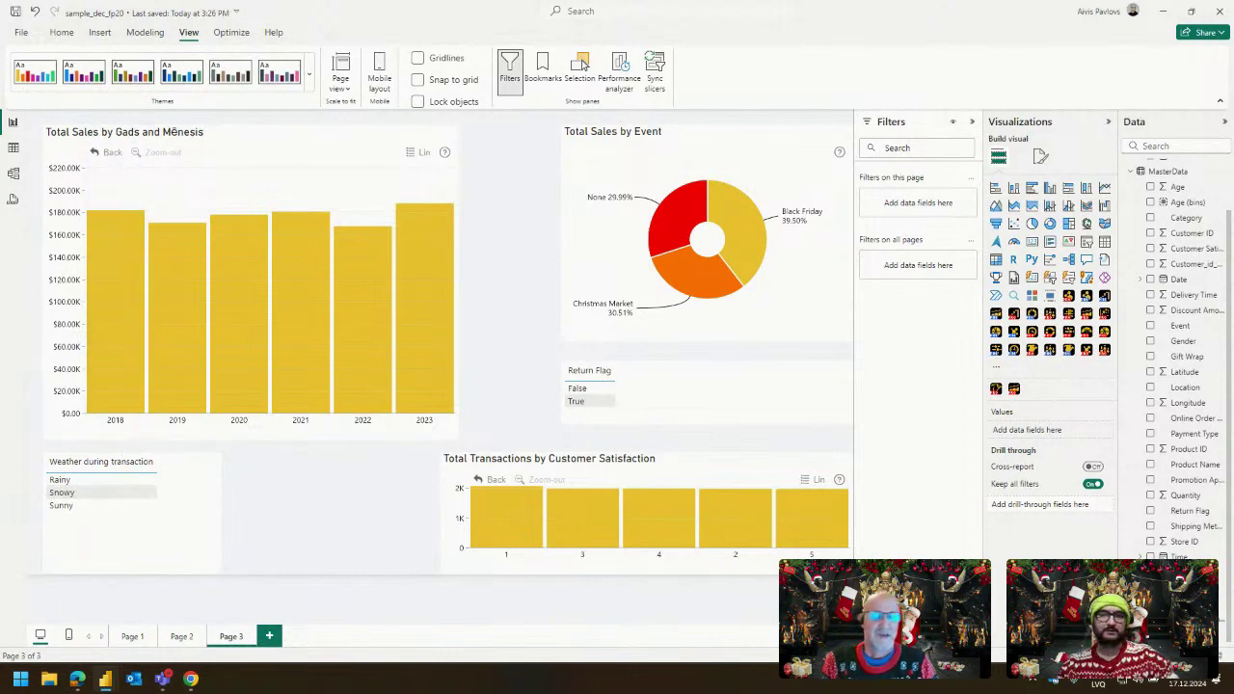
Go to Page 1 of the report.
mouse_move(126, 207)
click(182, 636)
click(133, 636)
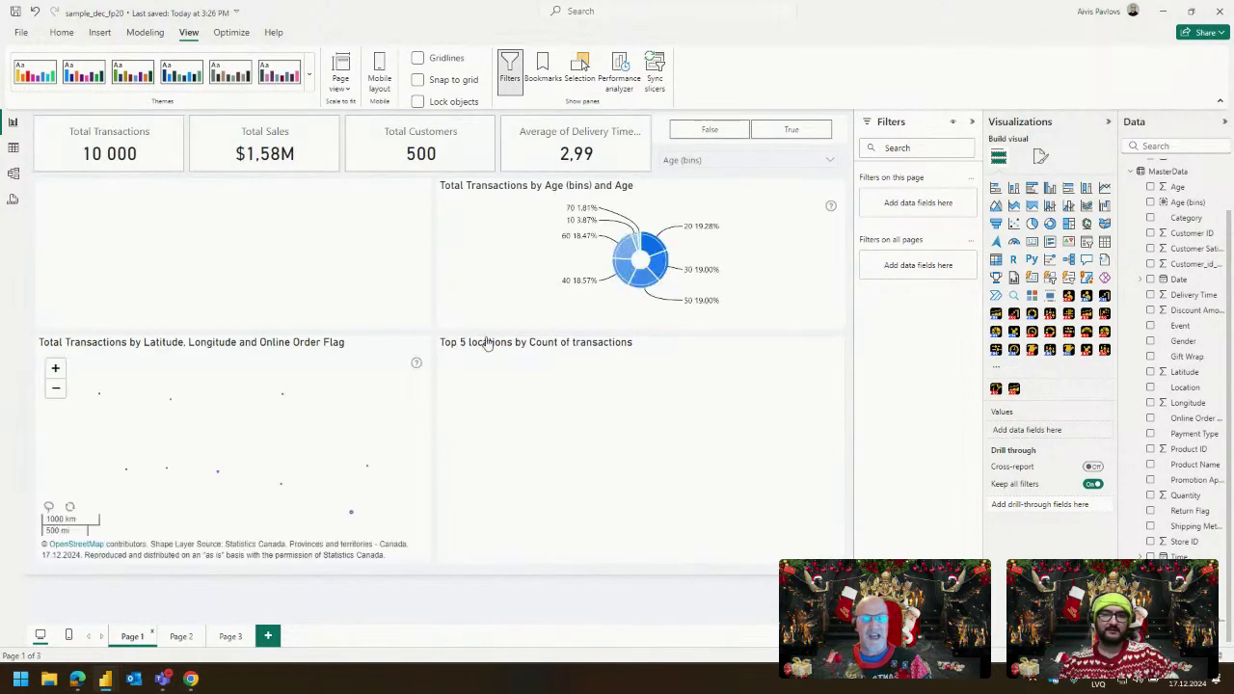
Show the Canada map's Shape Layer 1 Settings and select its Geo JSON URL.
click(302, 347)
click(1041, 156)
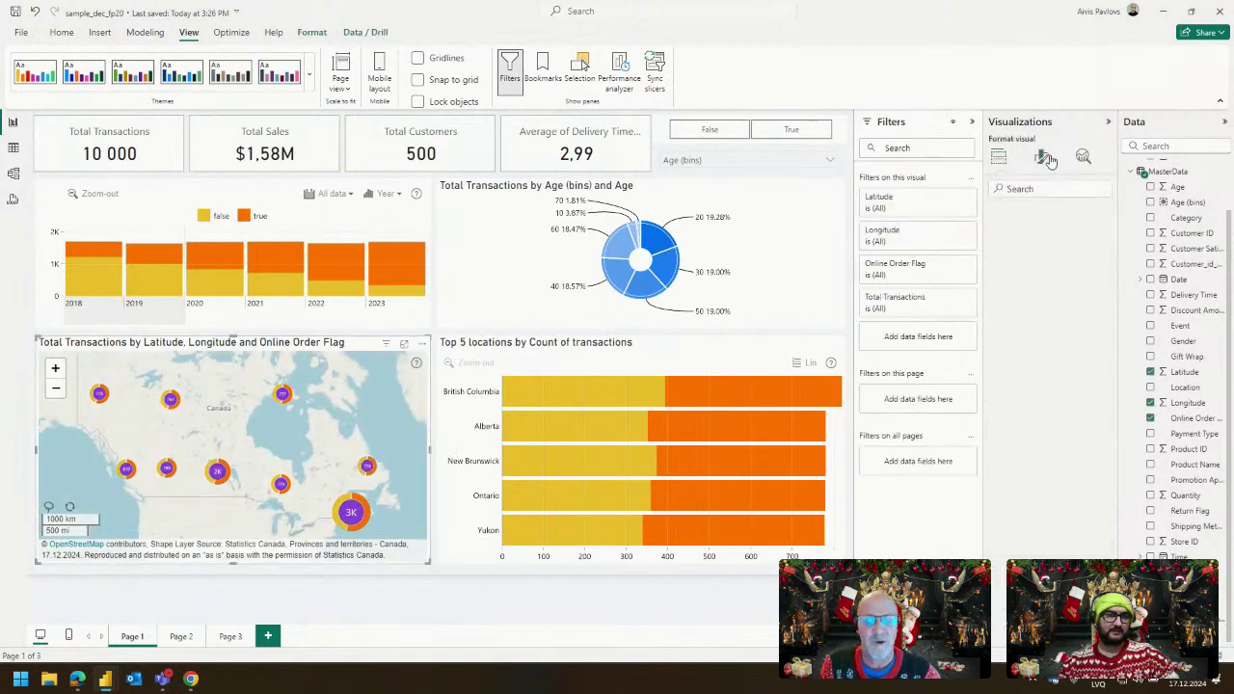
click(1055, 513)
click(1051, 457)
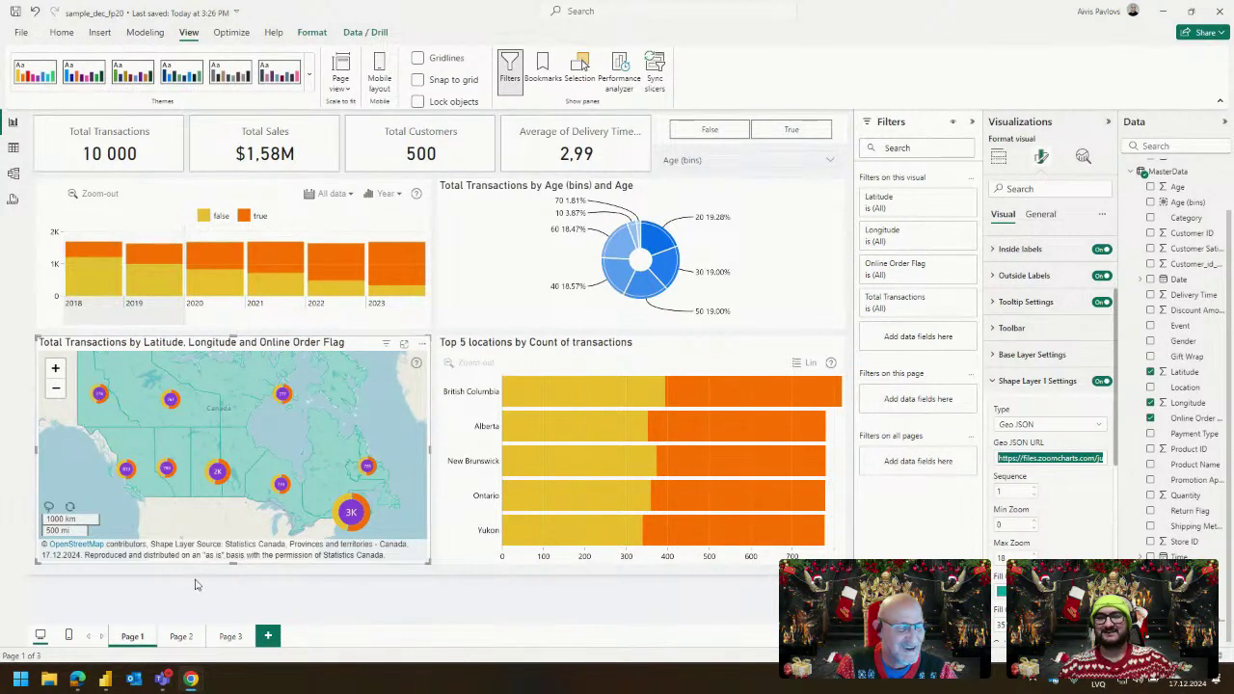
In the ZoomCharts site, open the Challenges overview and page through the past challenges list.
mouse_move(193, 680)
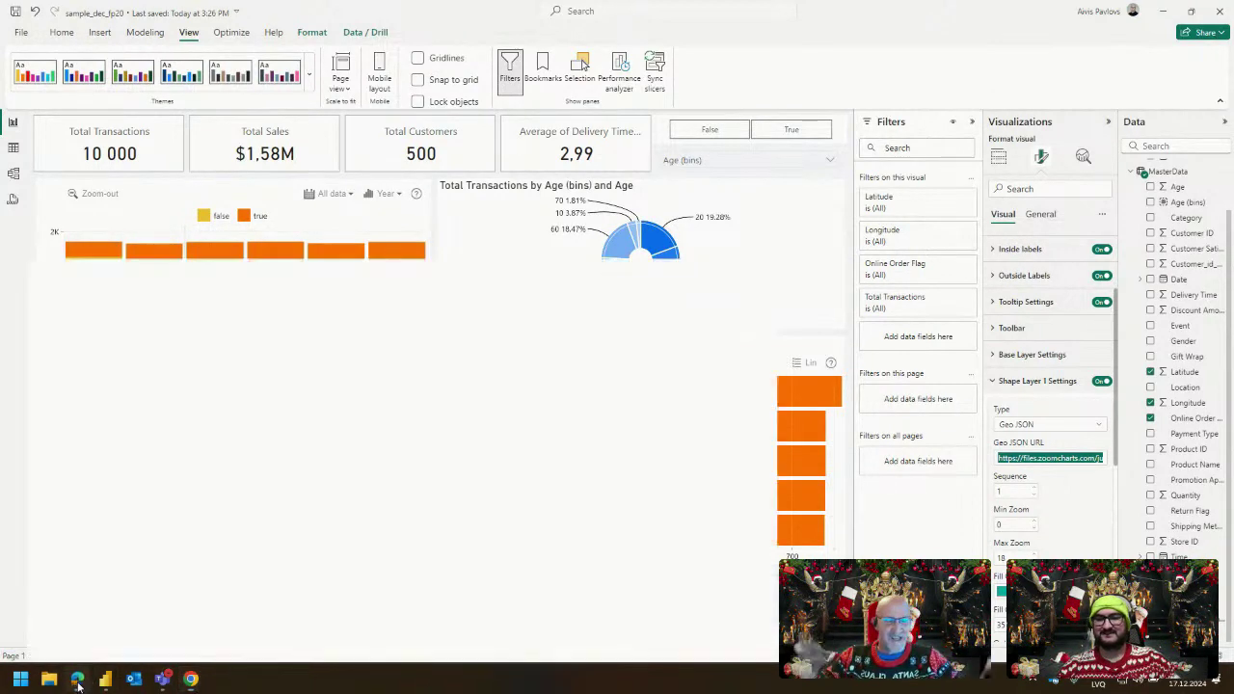
click(77, 679)
click(437, 87)
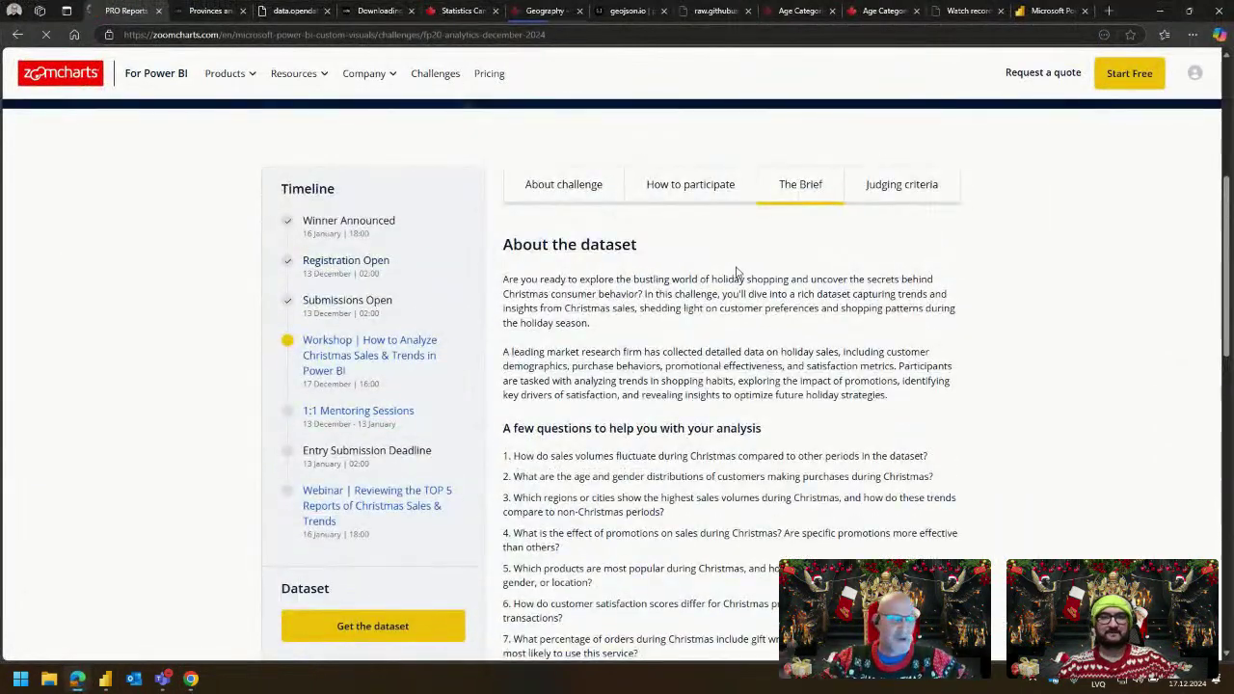
scroll(674, 278, down, 10)
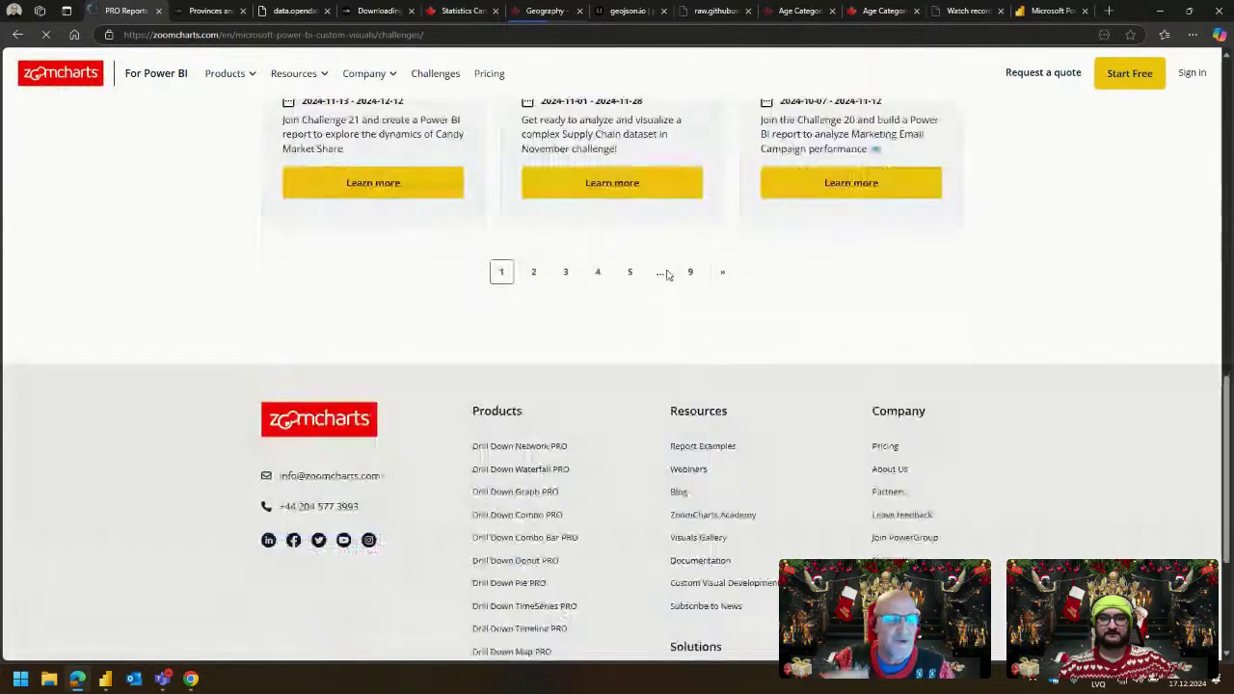
scroll(627, 380, up, 2)
click(630, 400)
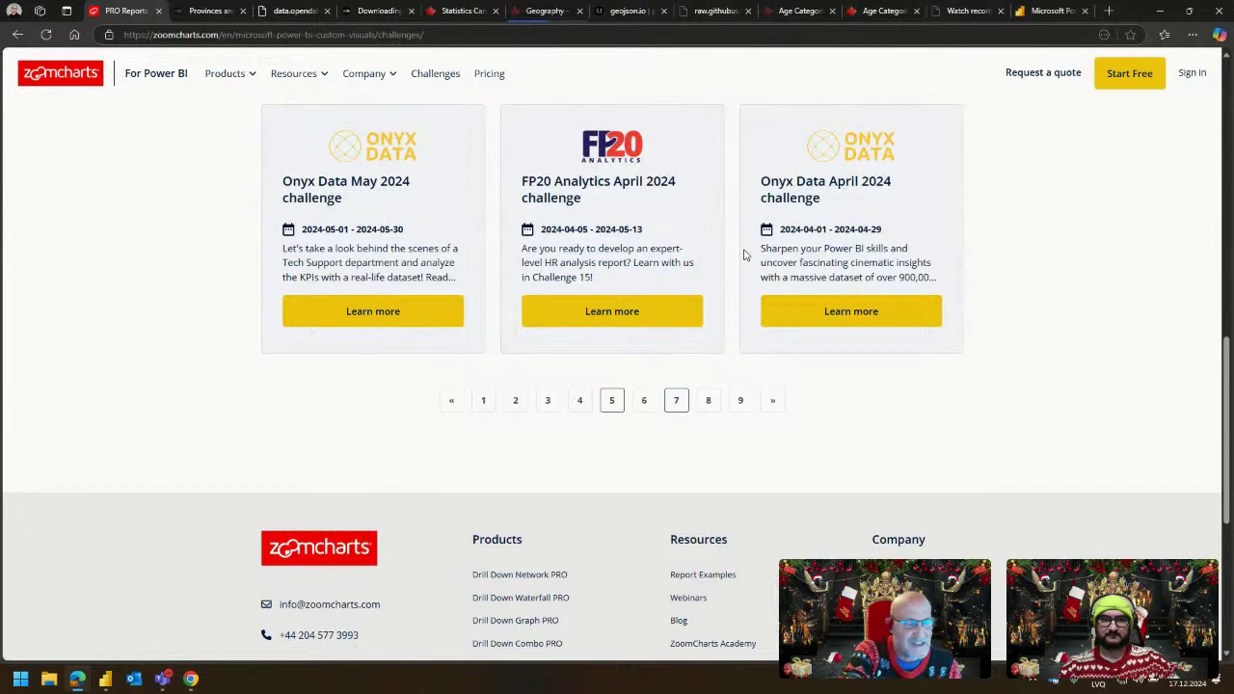
Open the FP20 Analytics December 2023 challenge and scroll through its submissions.
click(809, 314)
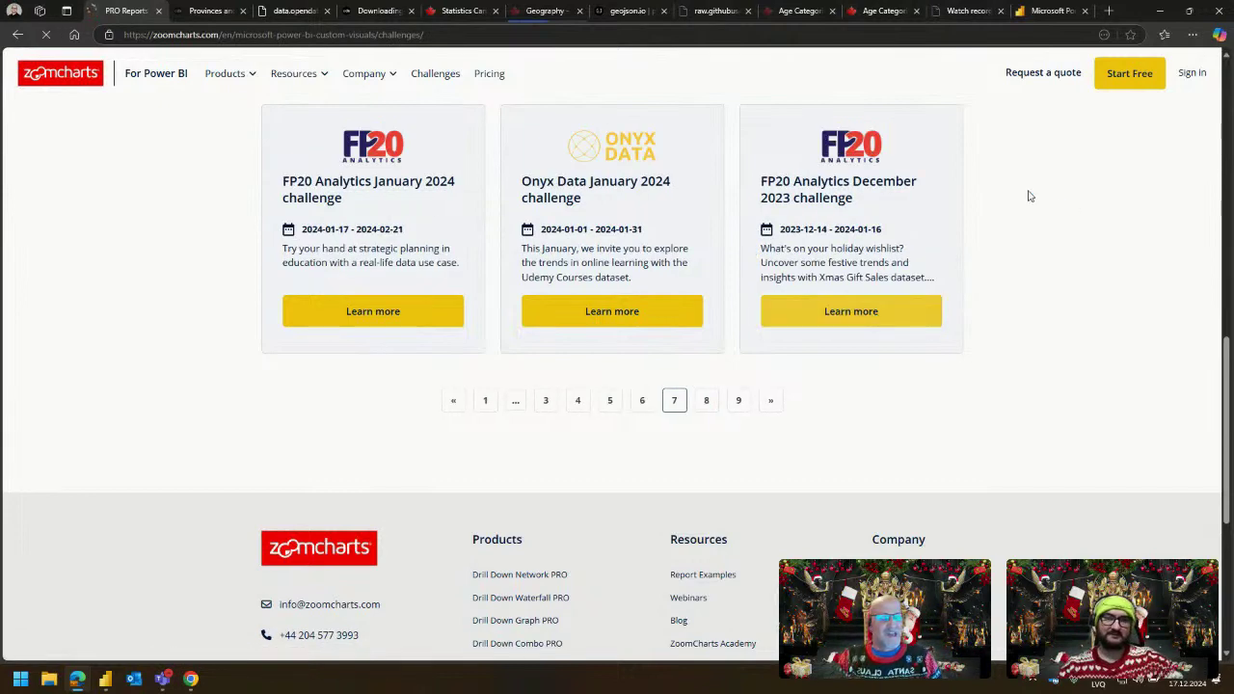
scroll(710, 293, down, 3)
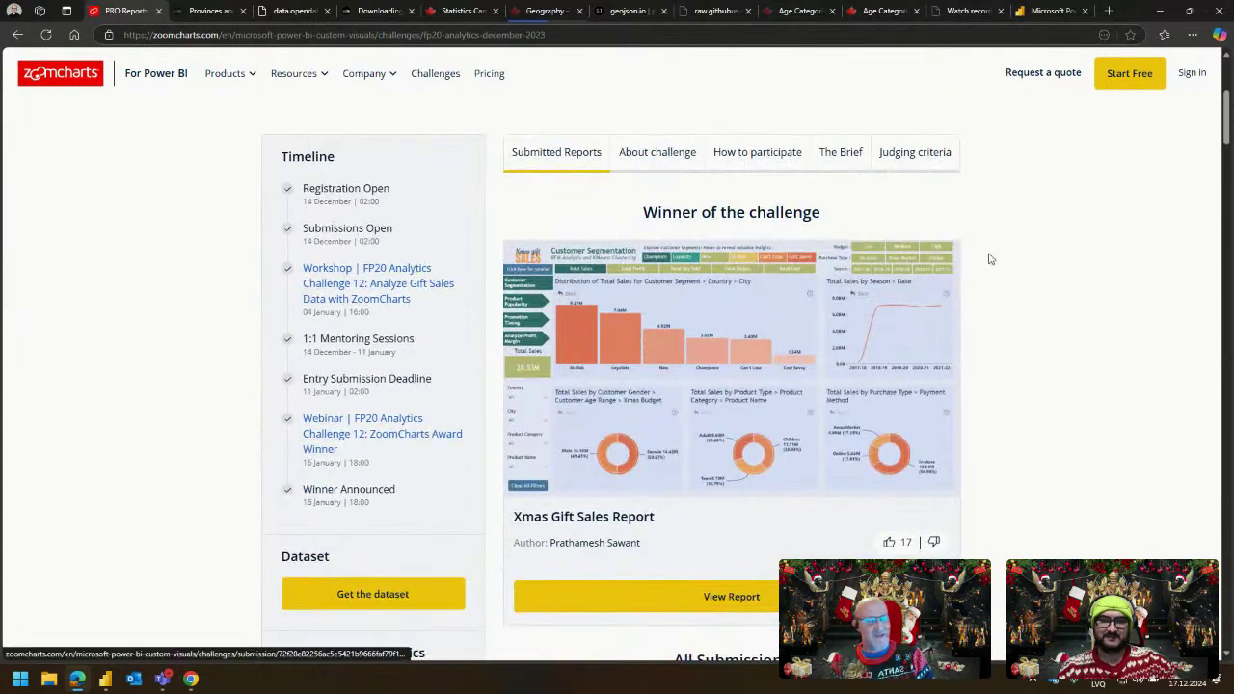
scroll(993, 258, down, 1)
scroll(1035, 258, down, 1)
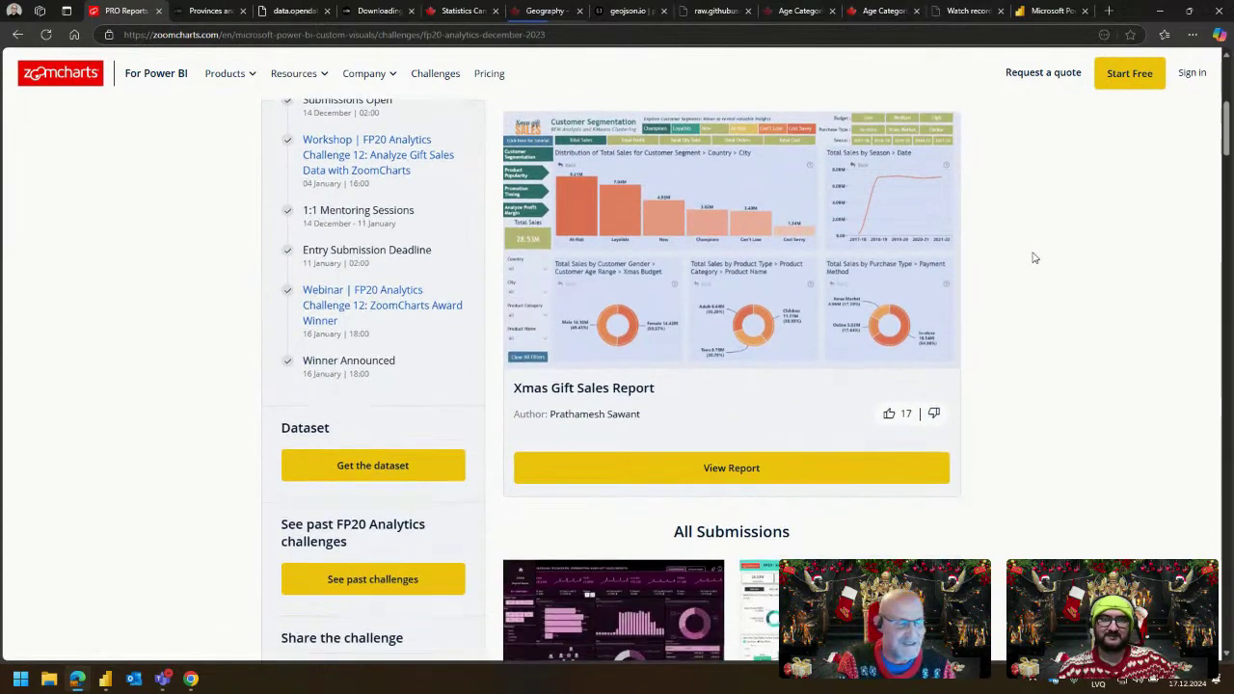
scroll(1035, 257, down, 12)
scroll(1034, 257, down, 9)
scroll(1034, 259, down, 7)
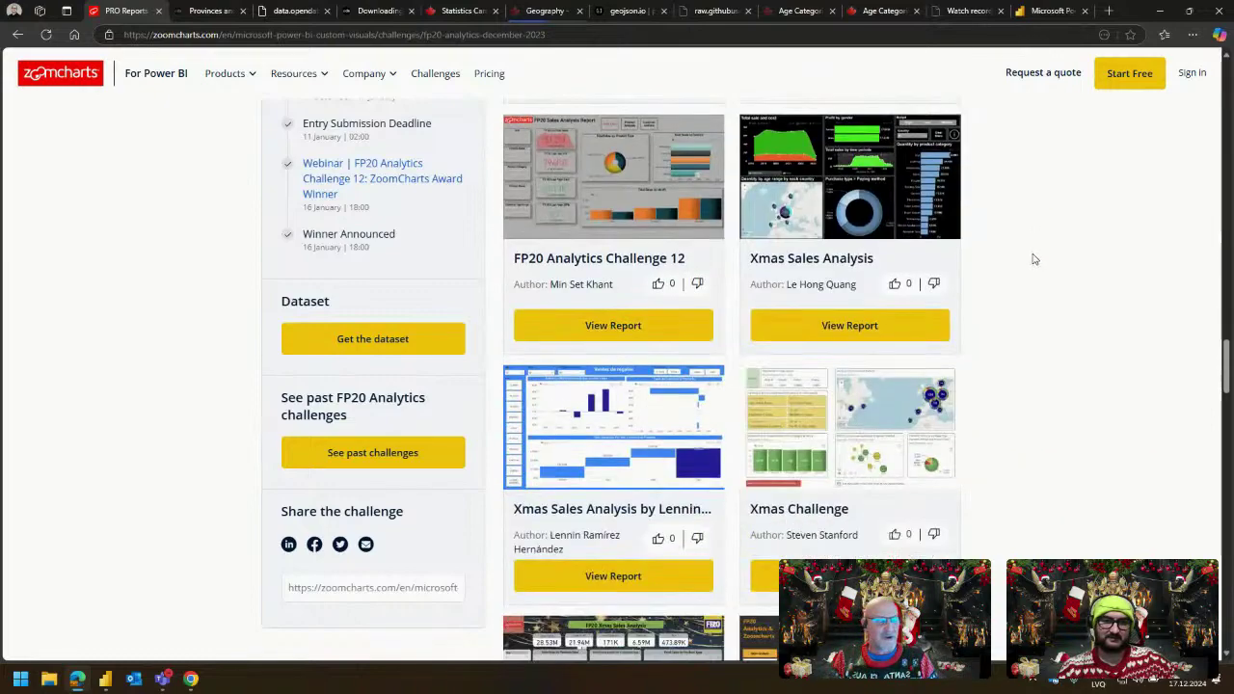
scroll(1035, 258, down, 7)
scroll(1035, 261, down, 7)
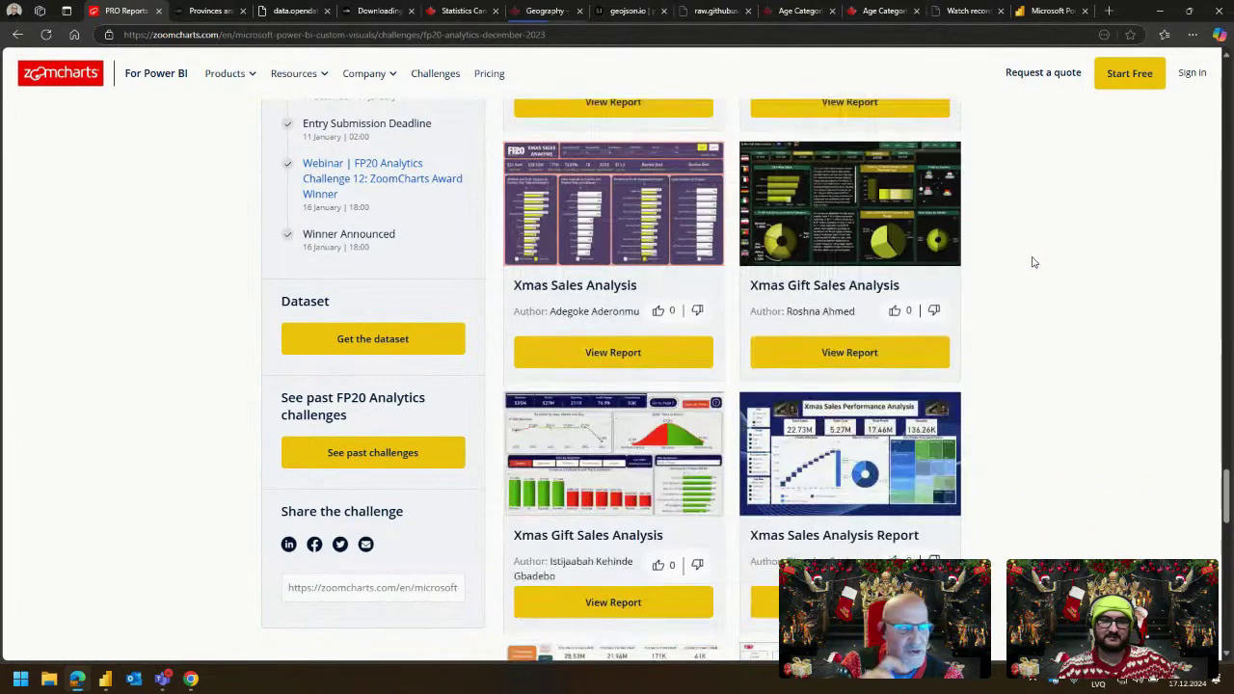
scroll(1035, 261, down, 7)
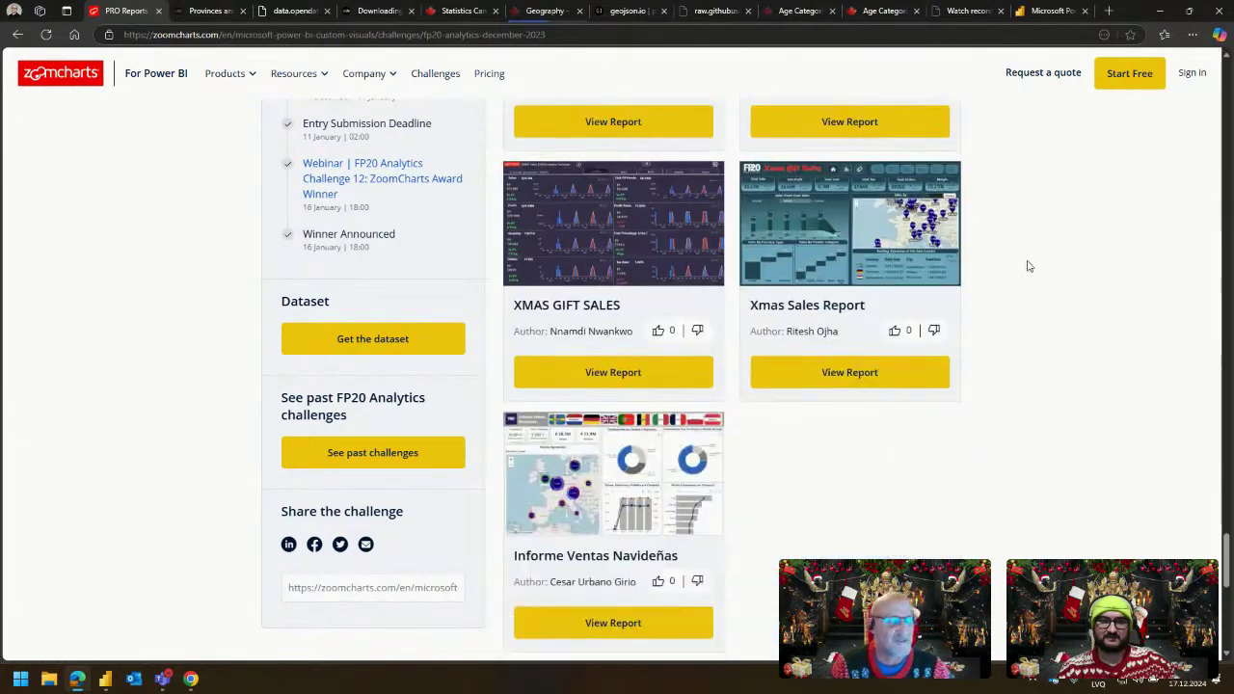
scroll(1028, 266, down, 3)
Go back to the challenges list and minimize the browser.
scroll(1012, 270, up, 4)
key(alt+Left)
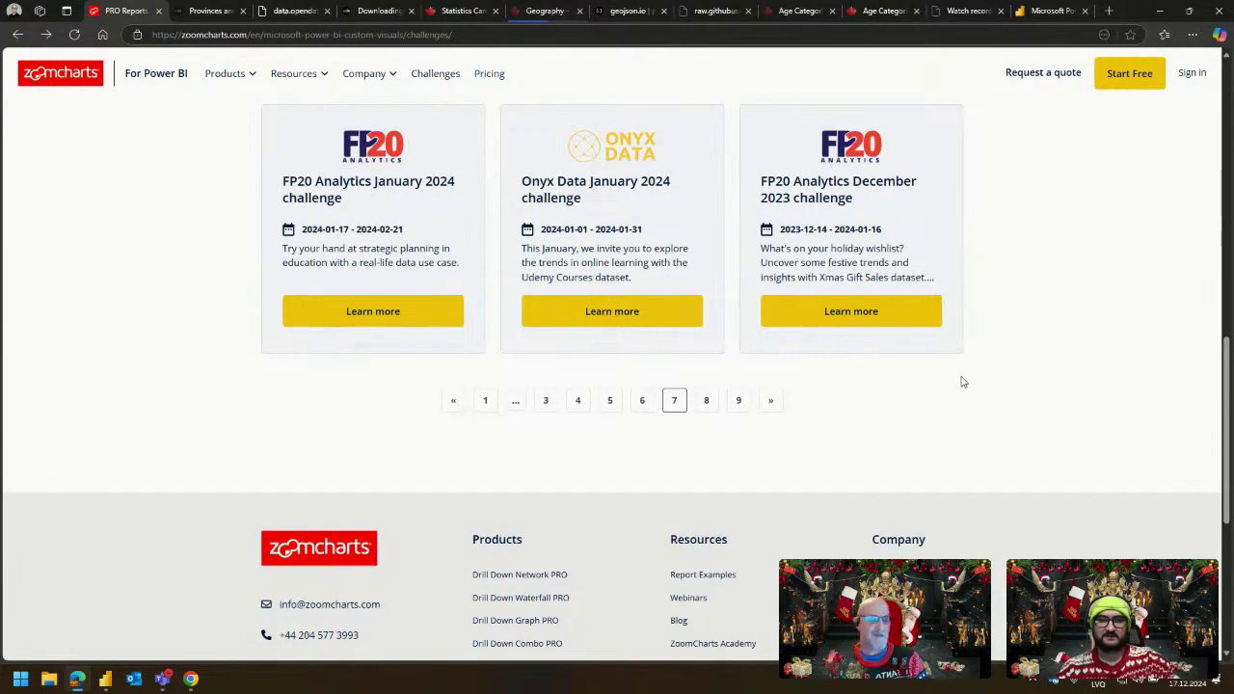
scroll(983, 372, up, 1)
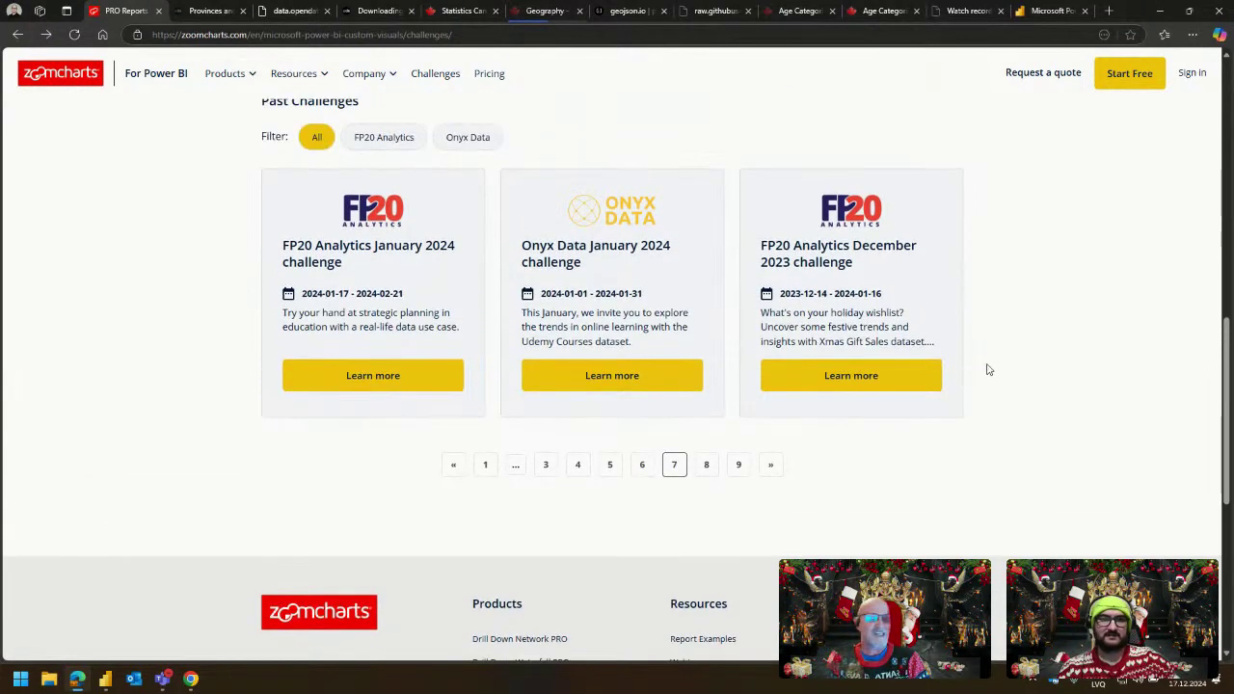
click(1160, 11)
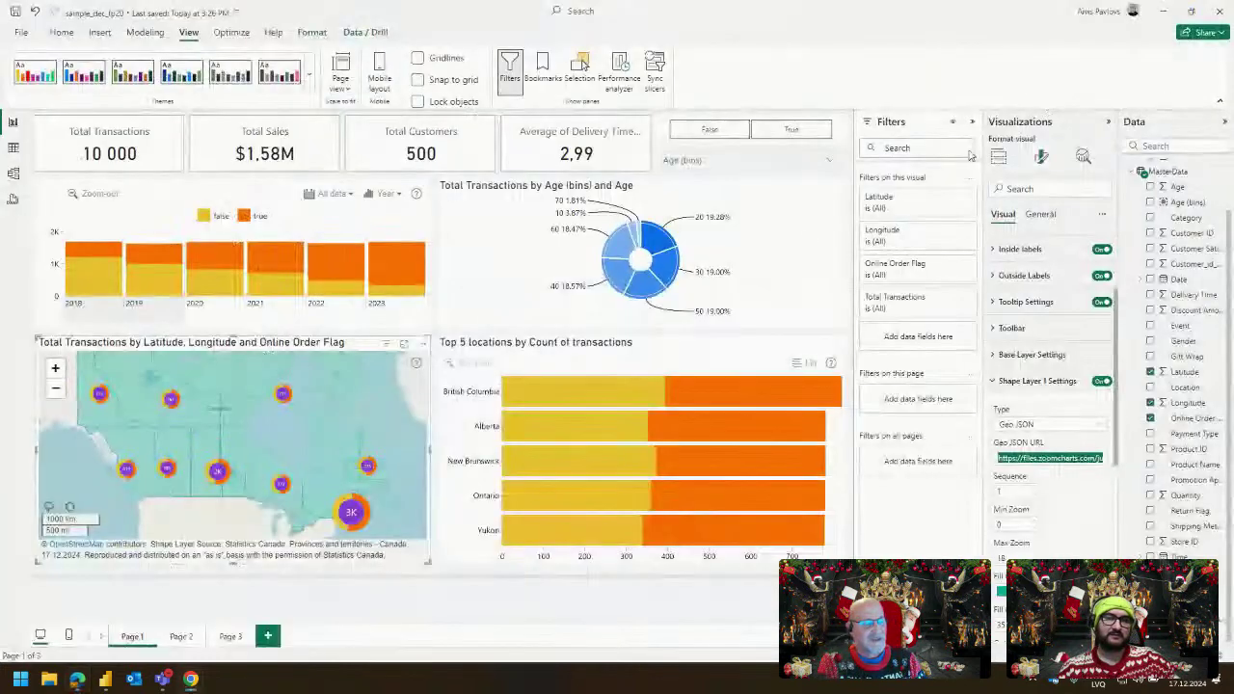
click(662, 179)
key(alt+Tab)
key(Escape)
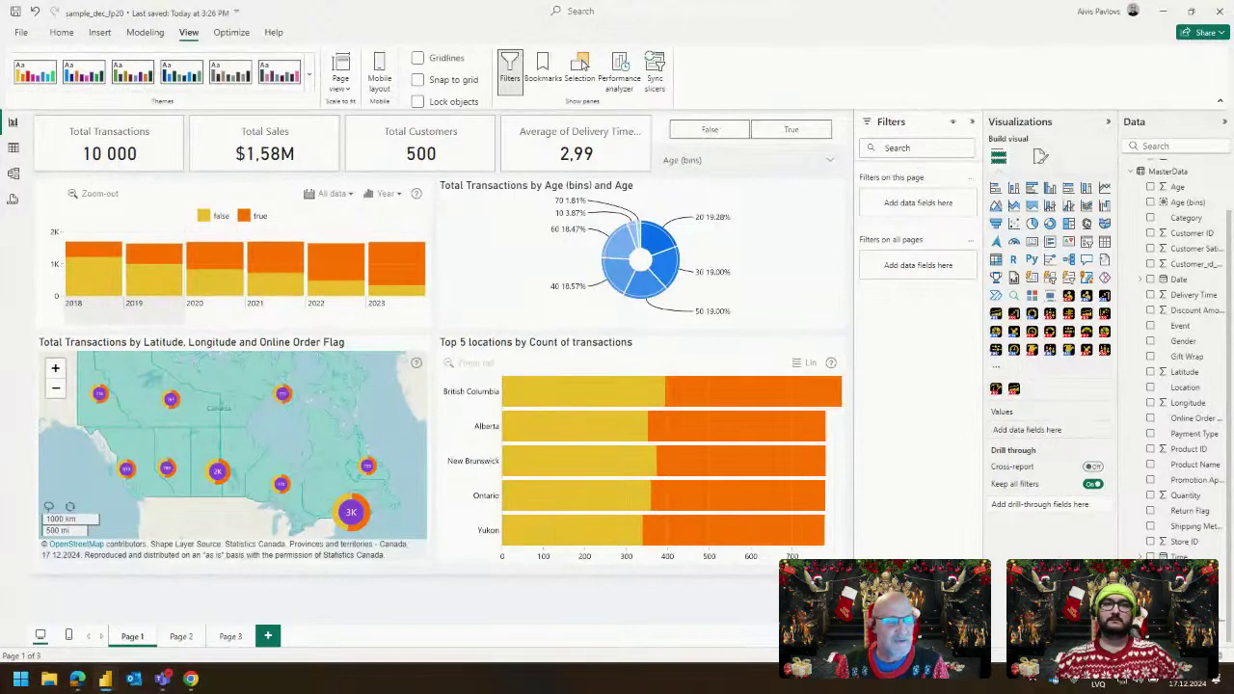
Open the Power Query Editor and inspect the Product Name and Category columns.
click(61, 32)
click(369, 77)
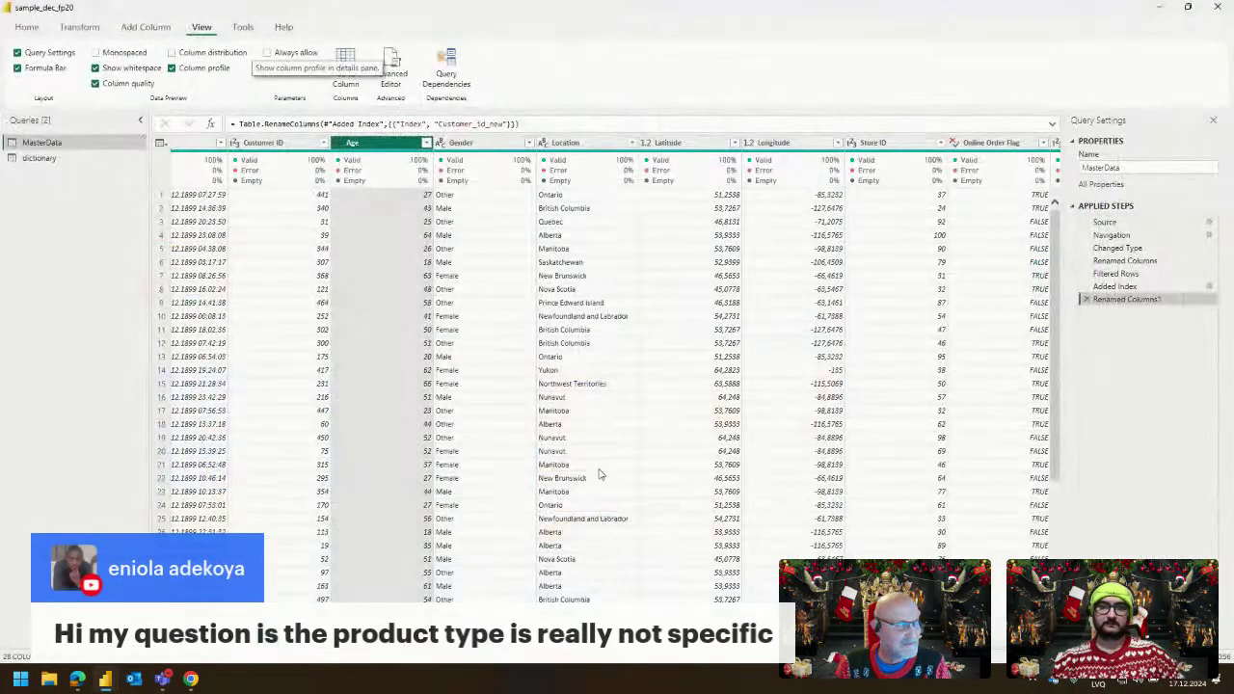
scroll(607, 386, right, 6)
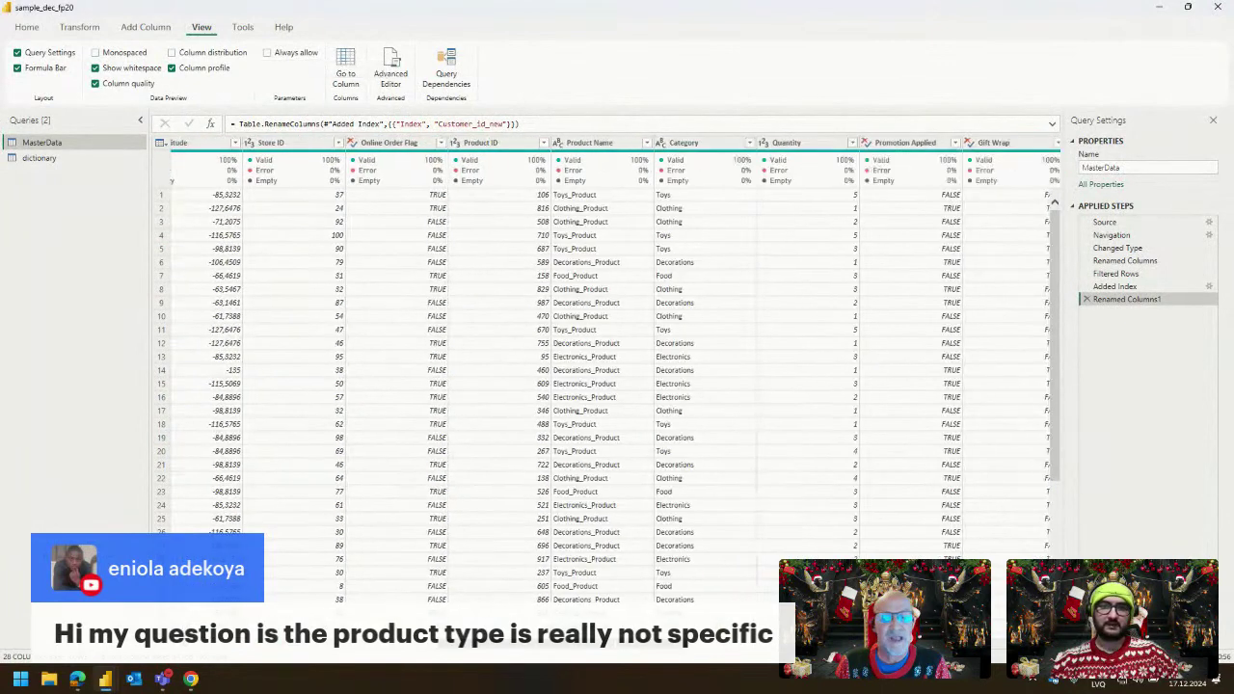
scroll(601, 287, right, 2)
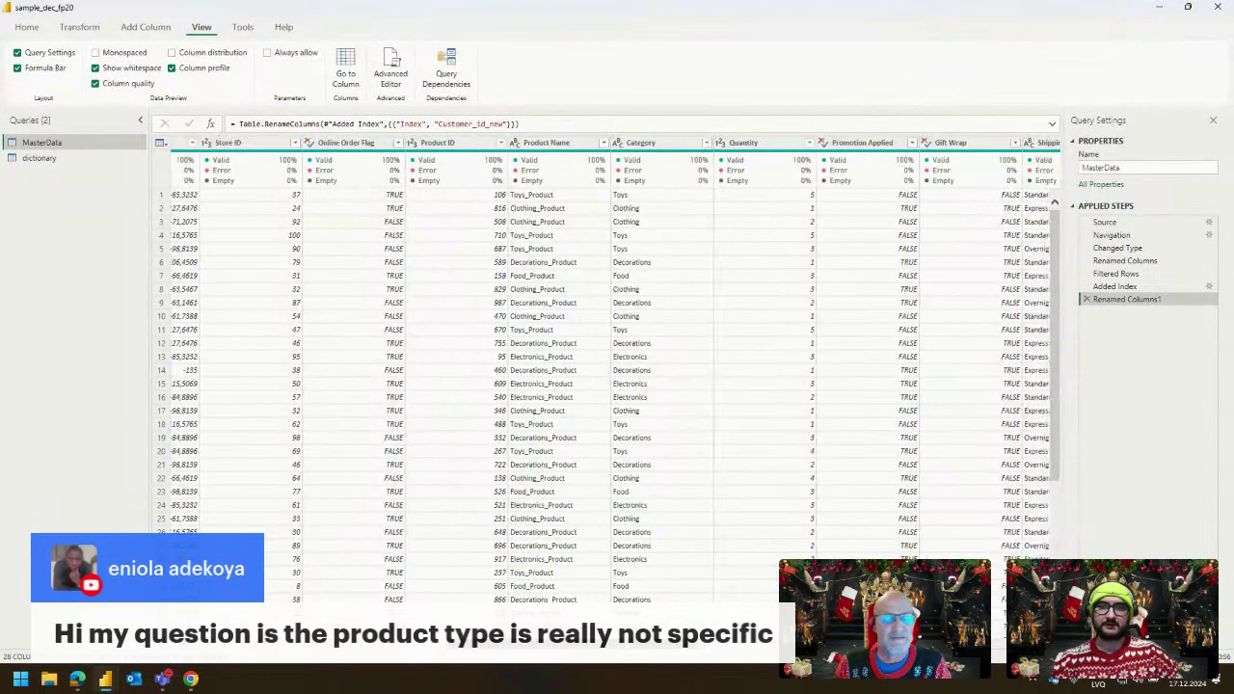
click(556, 145)
click(619, 145)
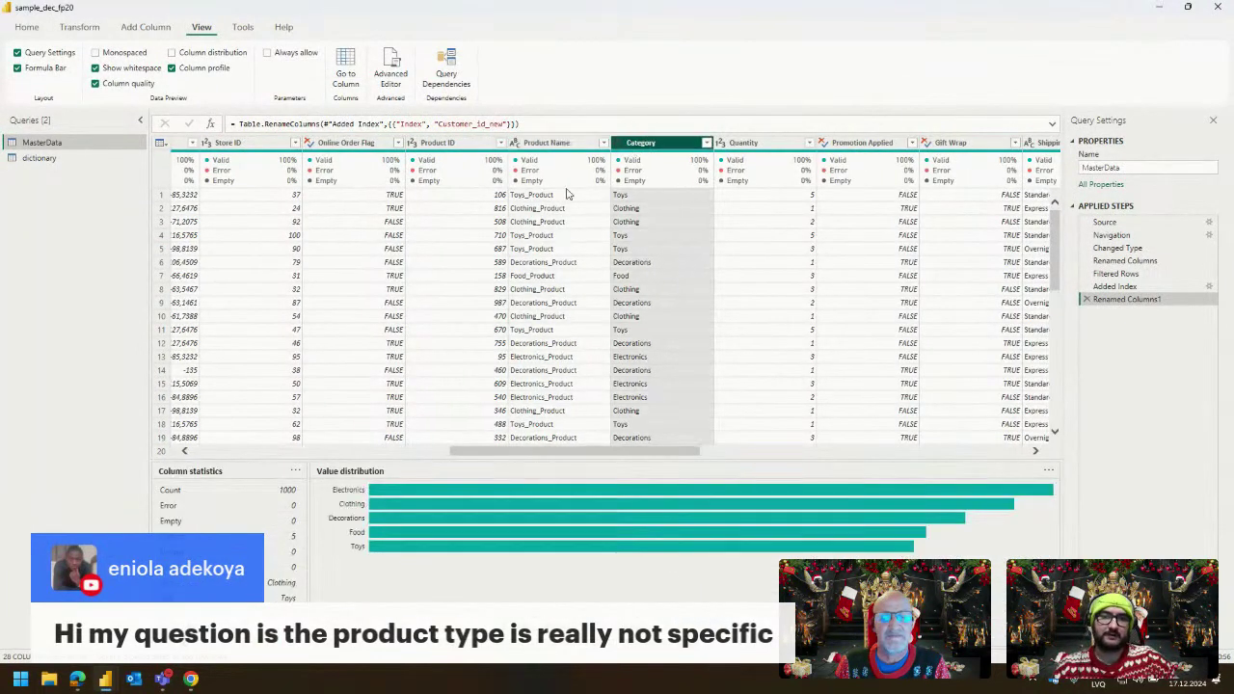
Filter Product Name to only Clothing_Product and review the filtered MasterData rows.
click(601, 143)
click(448, 278)
click(459, 290)
click(538, 378)
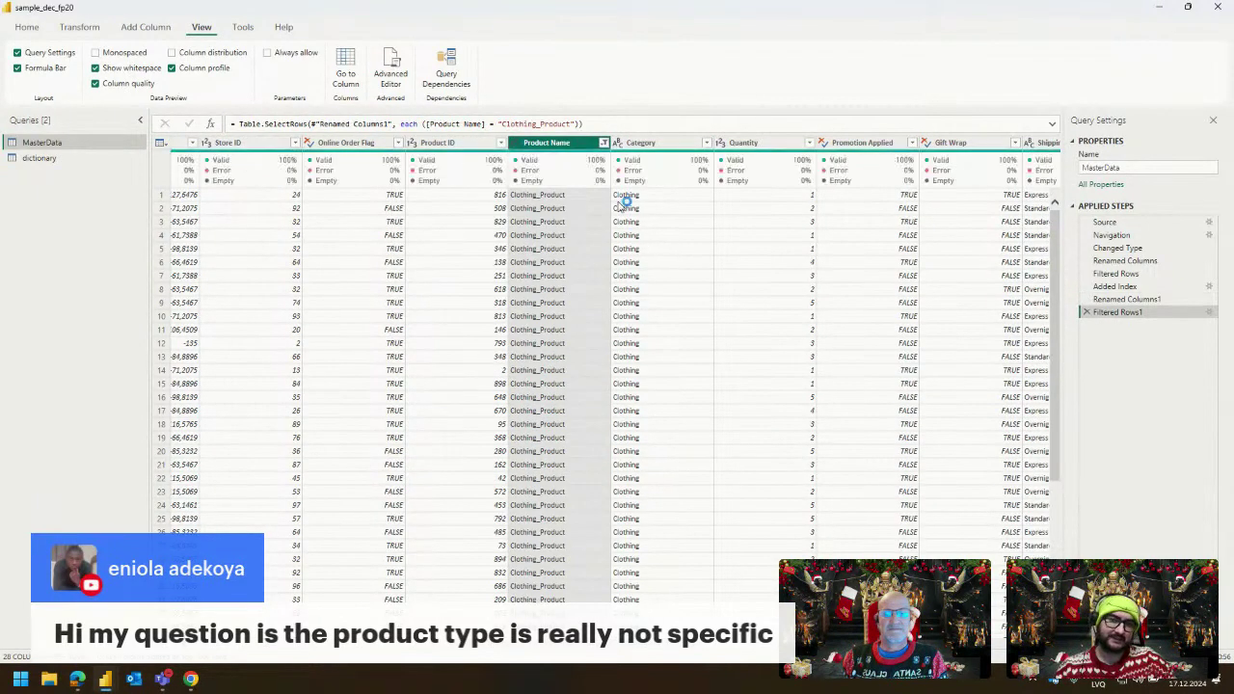
scroll(617, 250, down, 20)
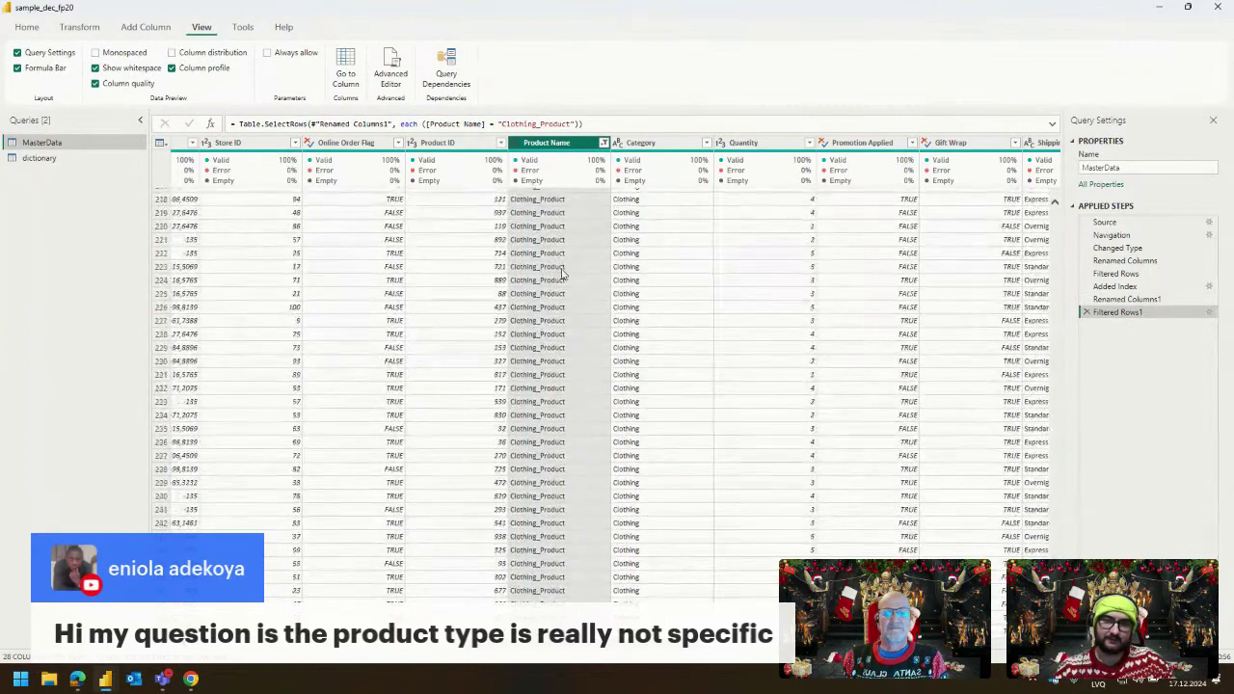
scroll(554, 258, down, 20)
scroll(566, 275, up, 20)
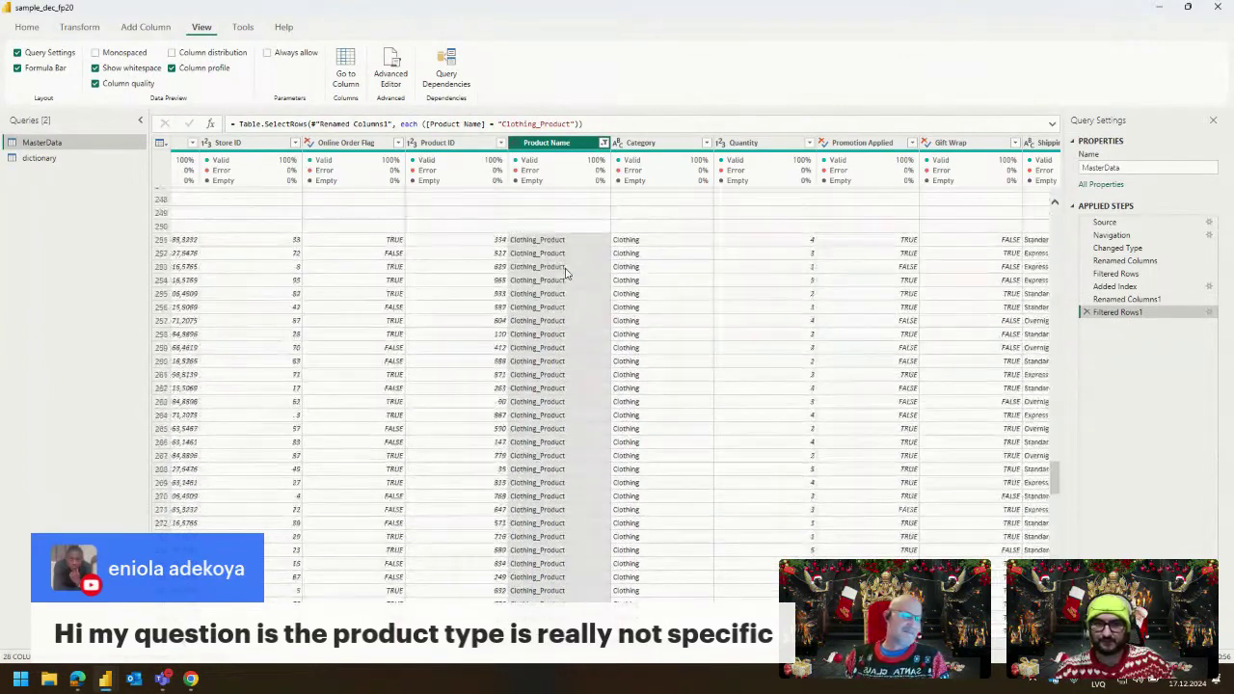
scroll(567, 281, up, 10)
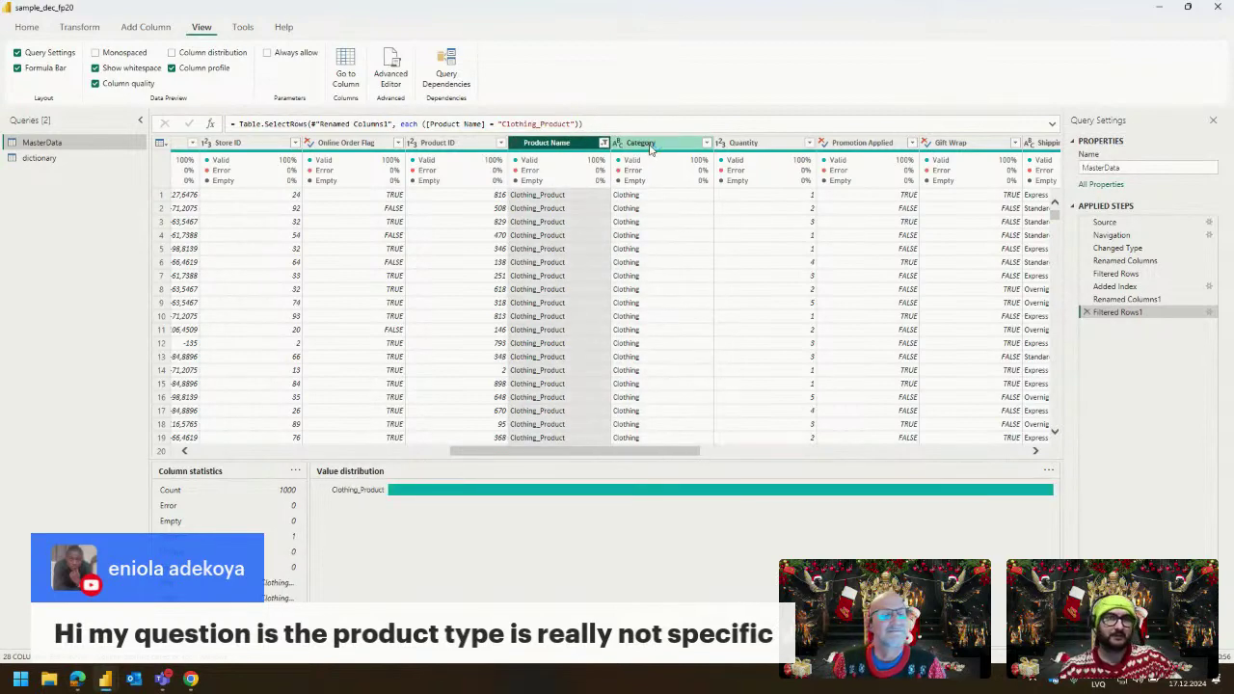
click(569, 143)
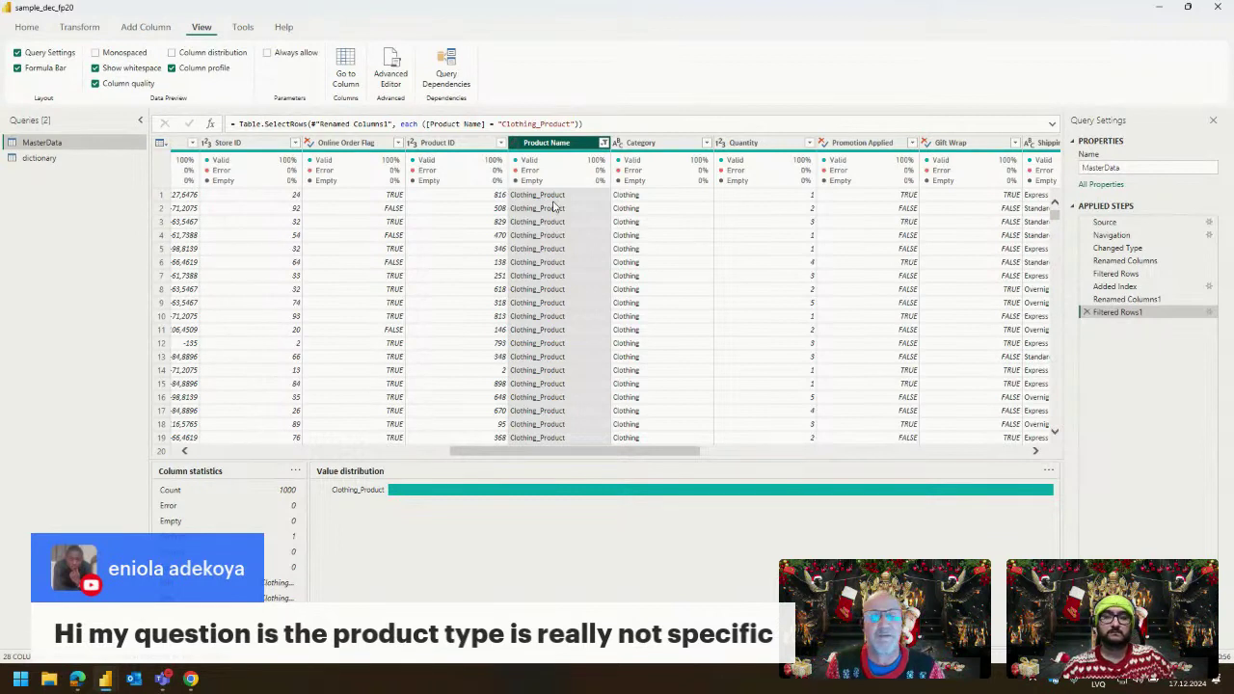
drag(565, 145, 567, 148)
right_click(566, 147)
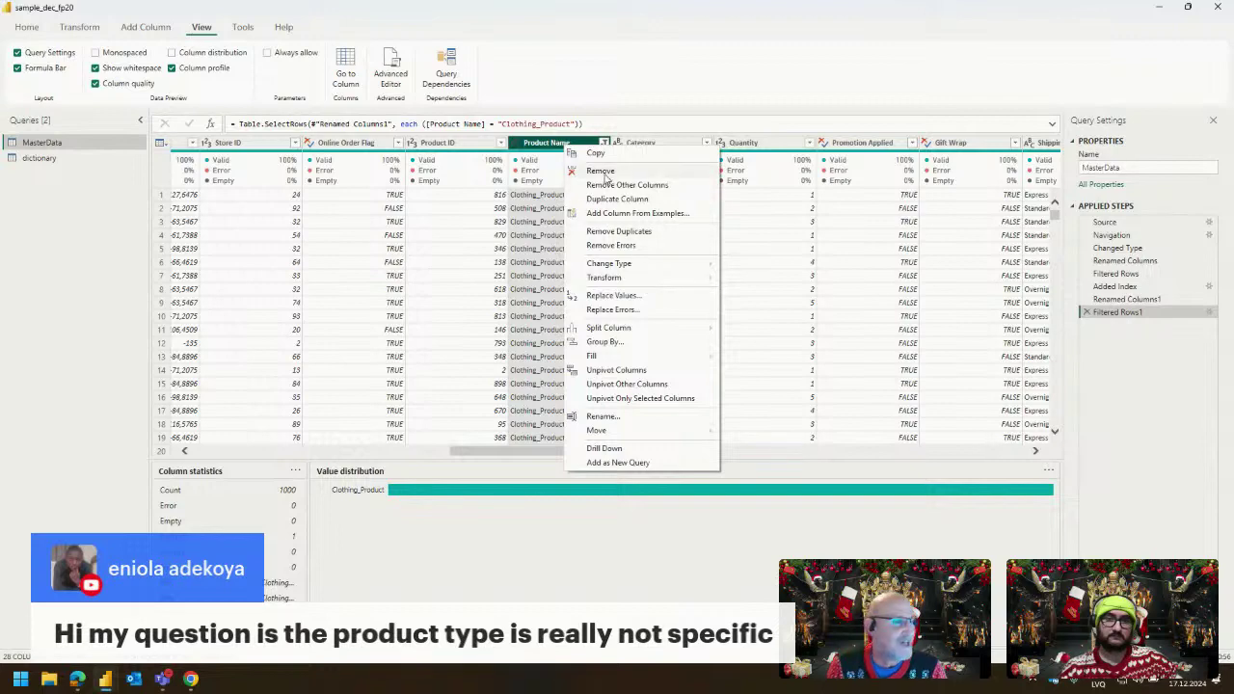
click(601, 171)
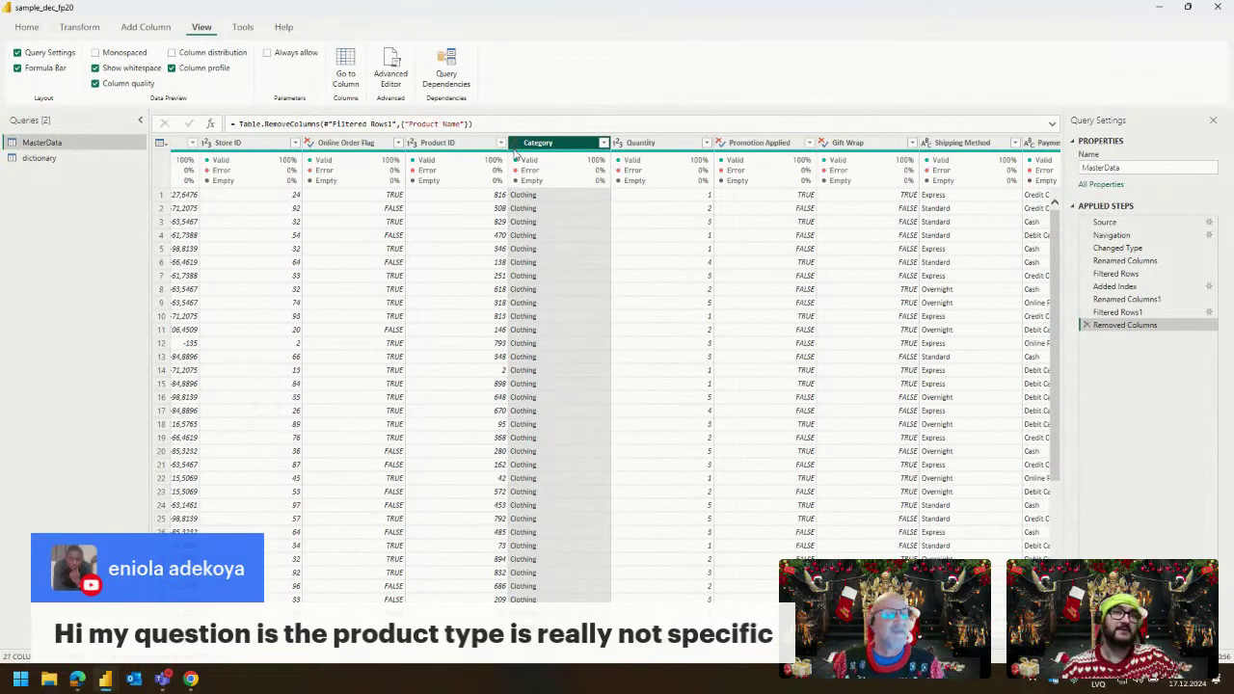
click(1087, 325)
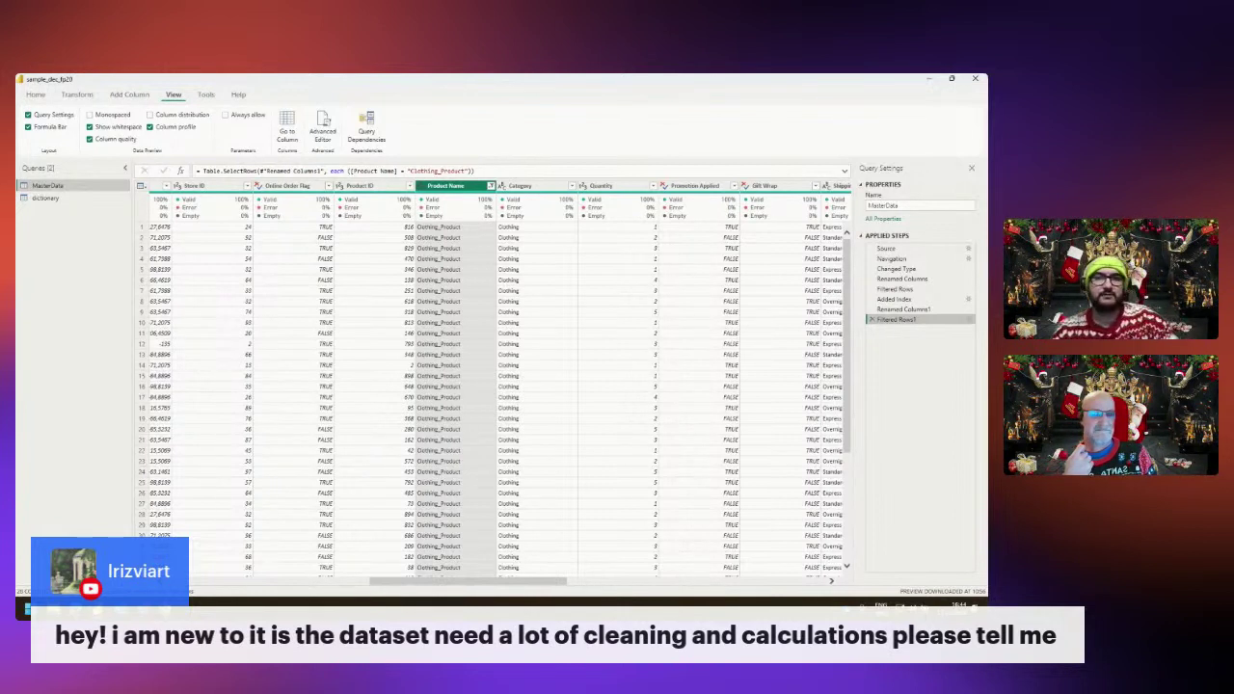
drag(445, 581, 246, 582)
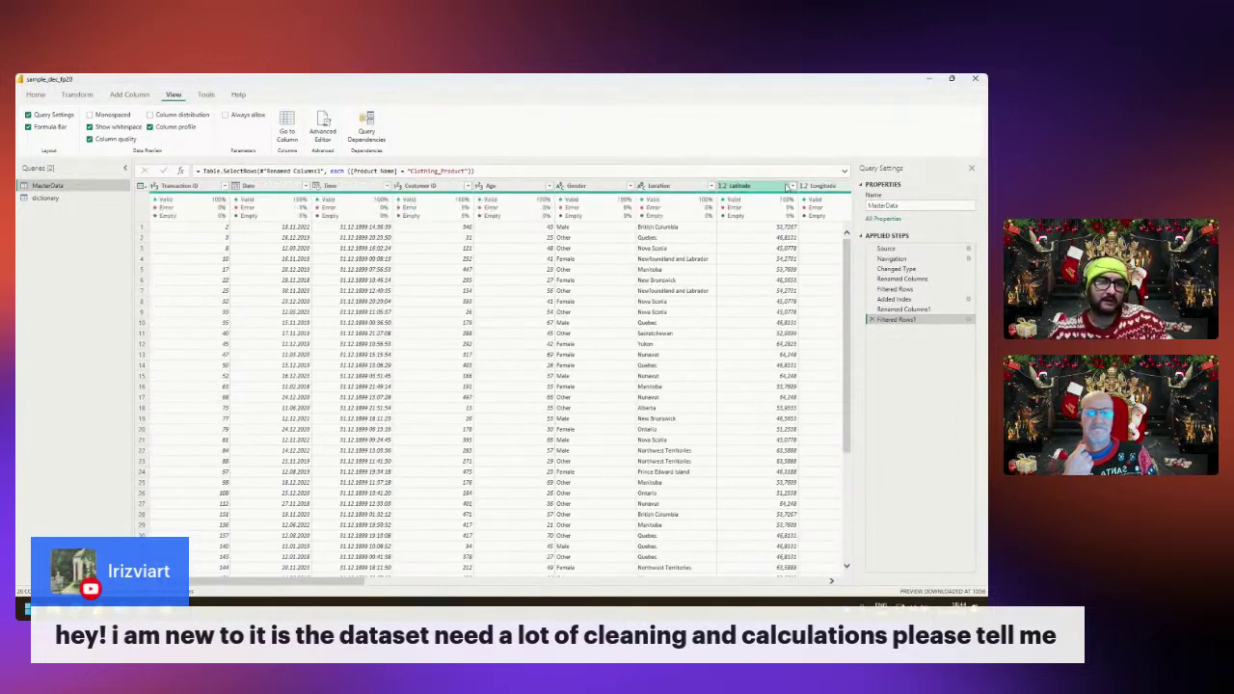
mouse_move(819, 196)
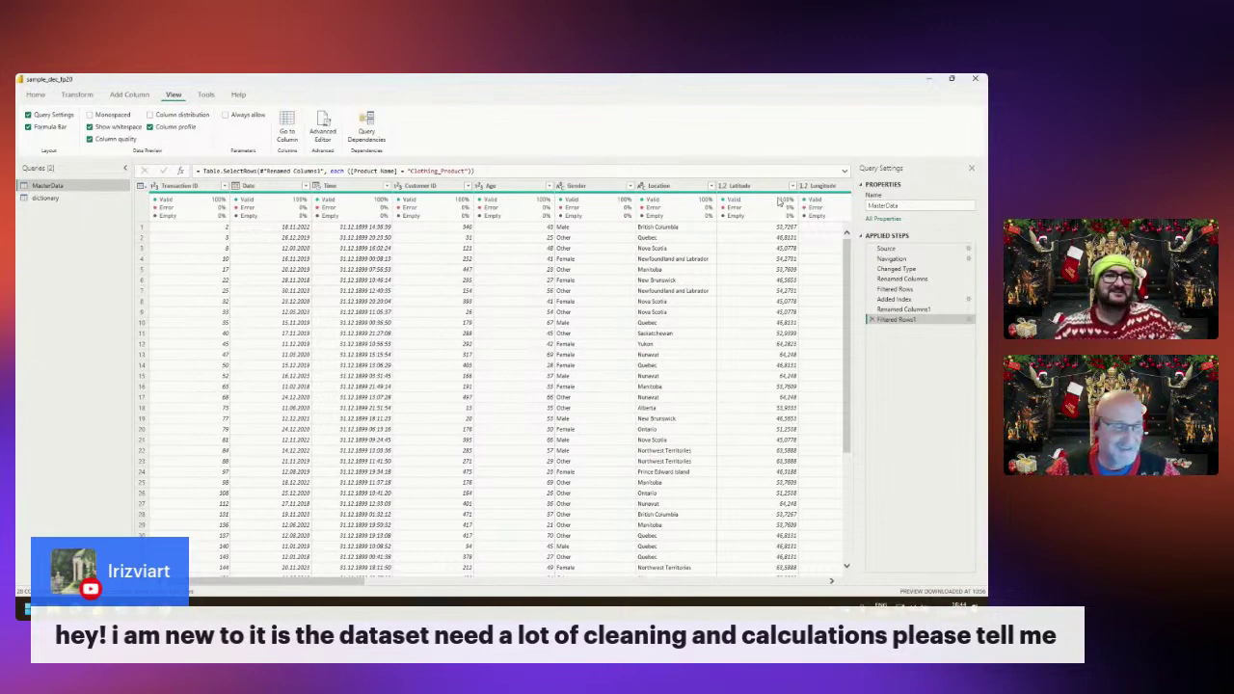
Add Page 4 with a Drill Down Map PRO visual fed by the Latitude and Longitude fields.
click(928, 80)
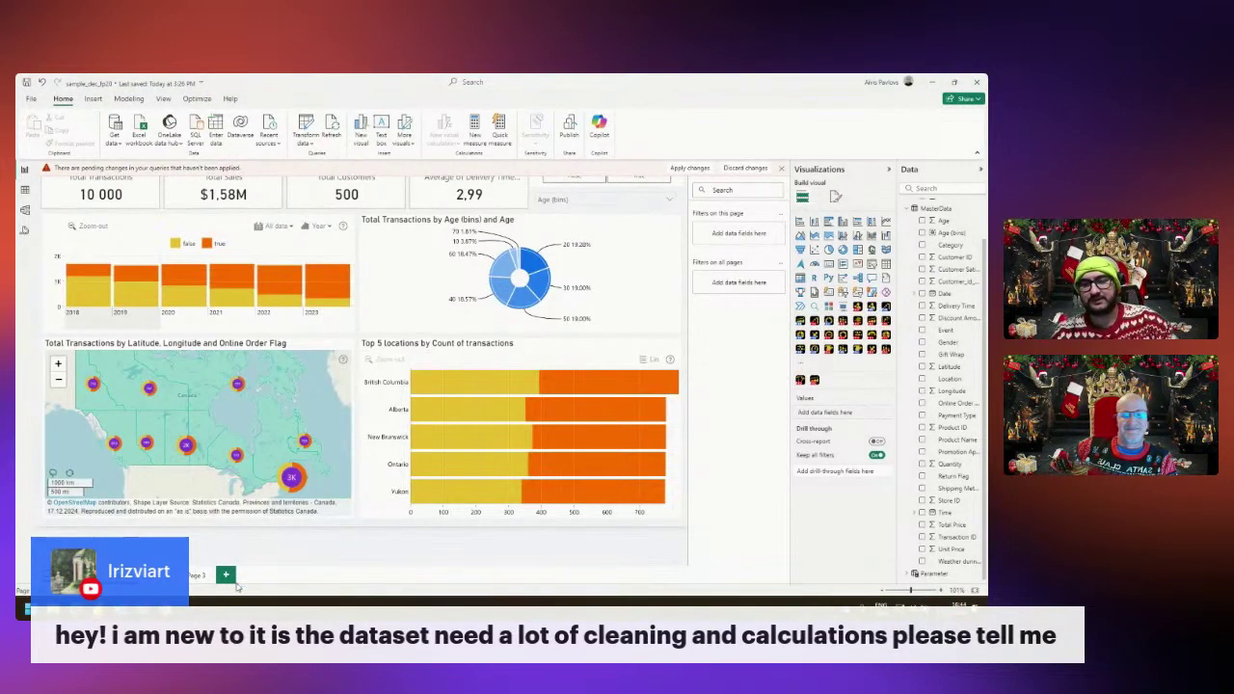
click(221, 574)
click(829, 349)
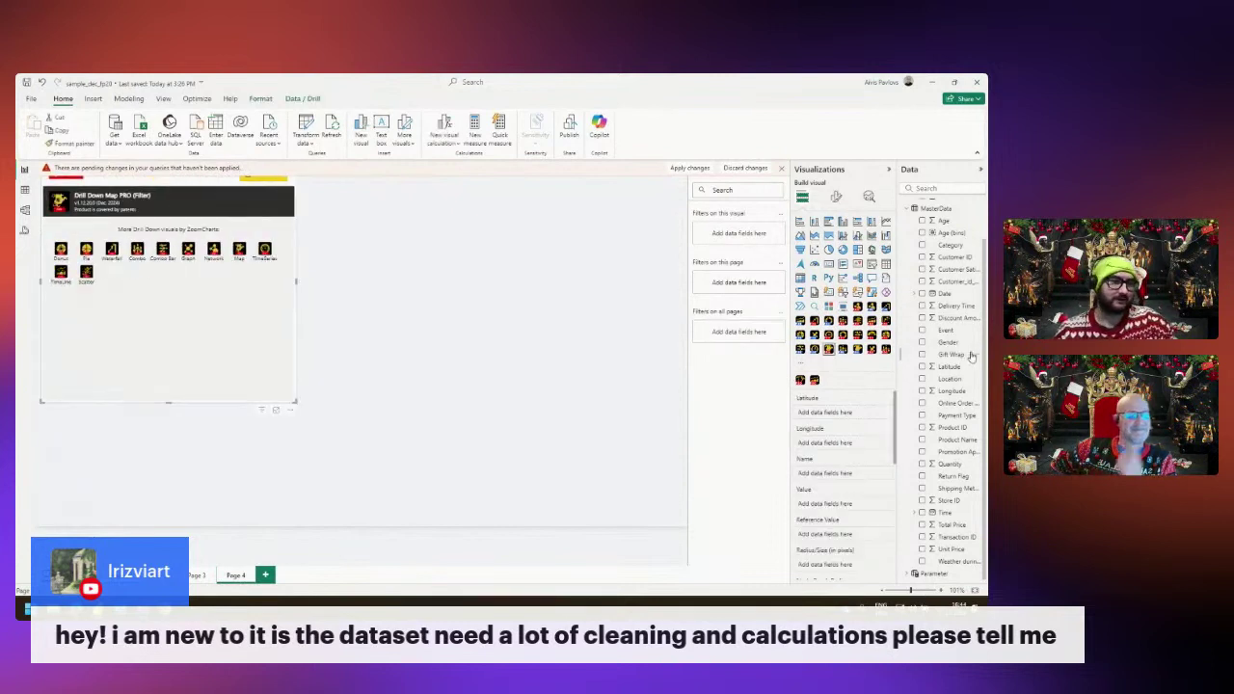
drag(949, 367, 826, 413)
drag(953, 391, 827, 420)
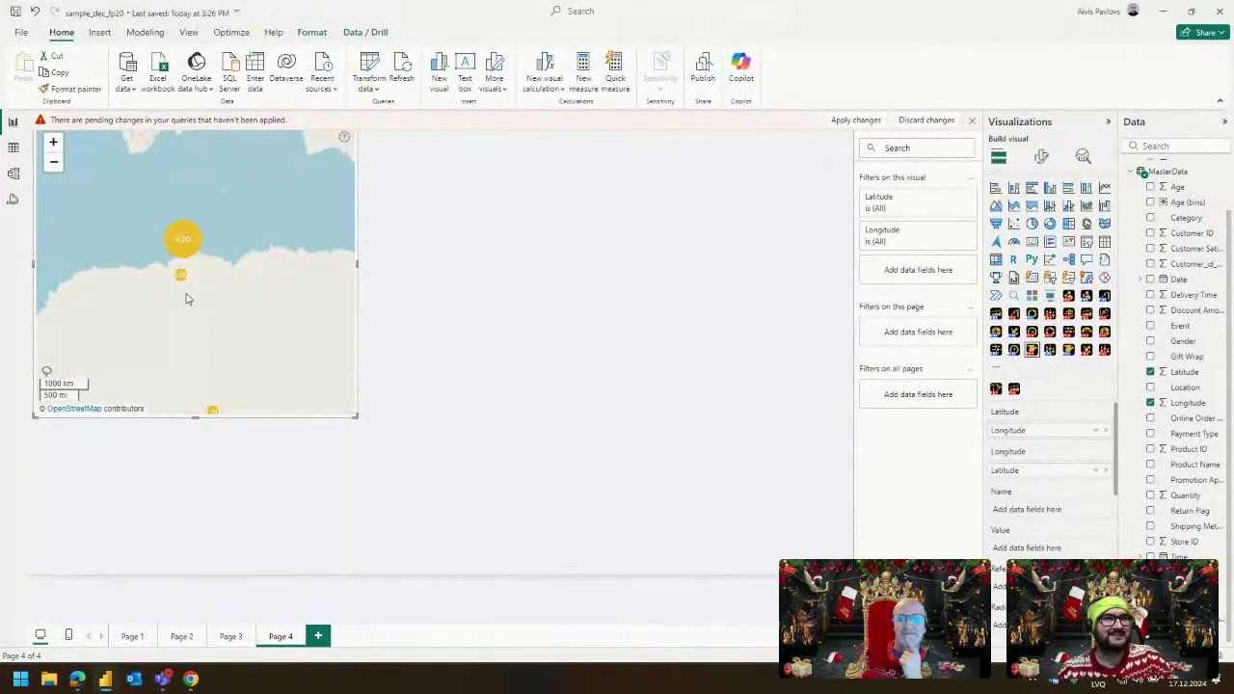
scroll(185, 299, down, 3)
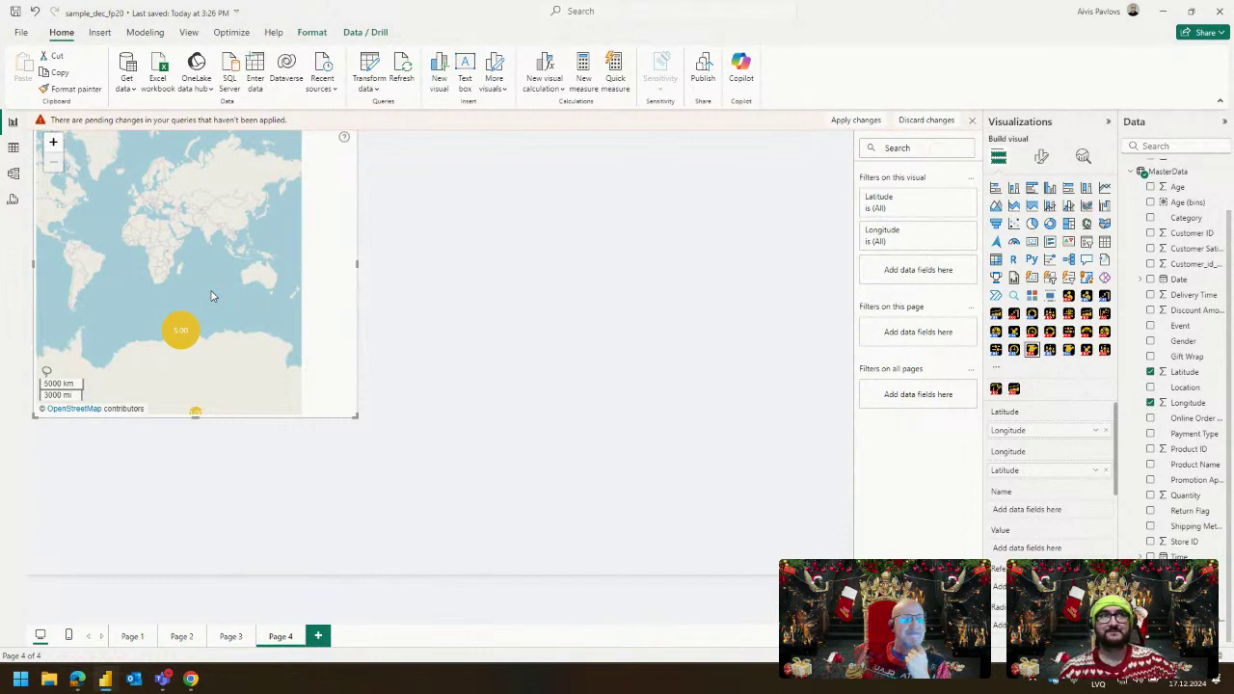
drag(207, 288, 241, 295)
Swap the map's coordinate fields so Latitude and Longitude sit in their matching wells.
drag(1022, 431, 1028, 473)
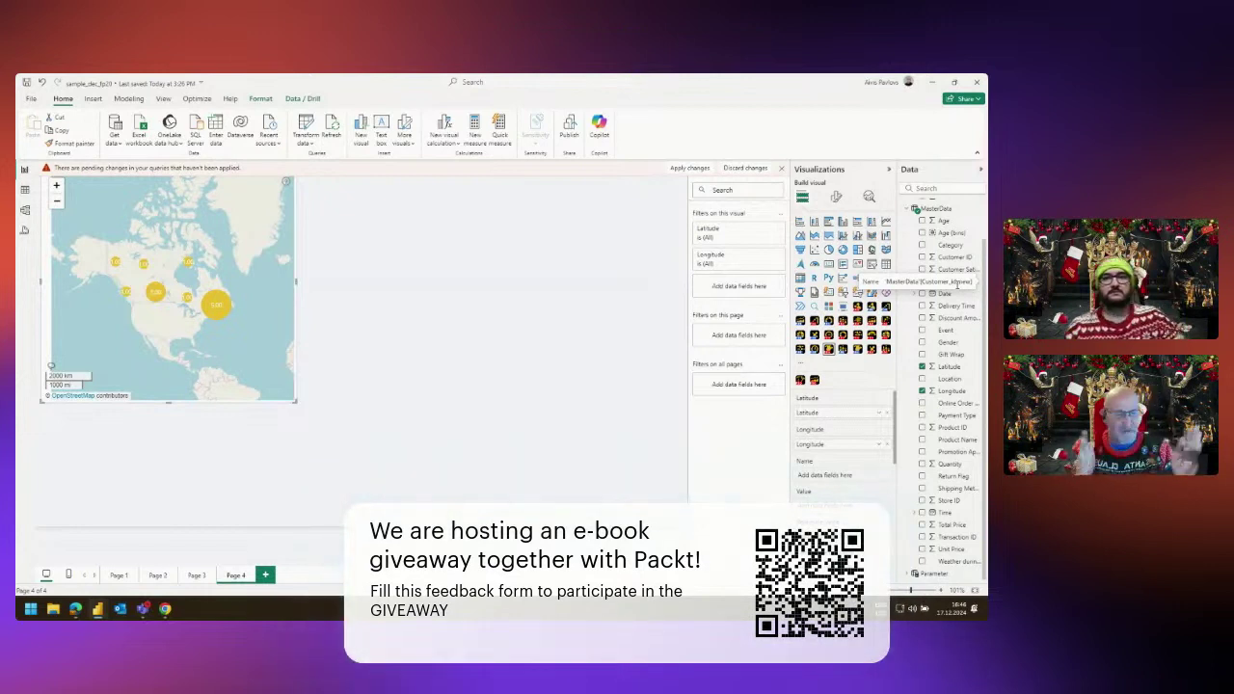
Add a Drill Down Combo PRO chart of Sum of Unit Price by Event, sized beside the map.
click(421, 305)
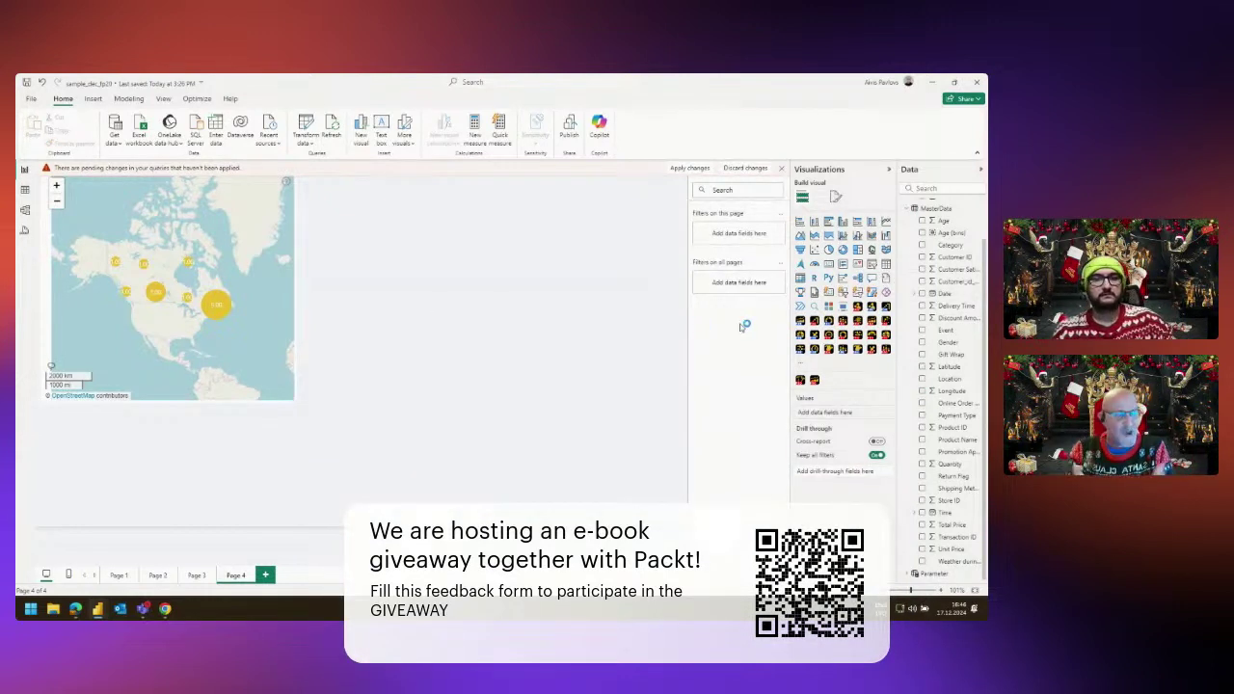
click(886, 349)
drag(222, 409, 569, 227)
drag(640, 340, 673, 430)
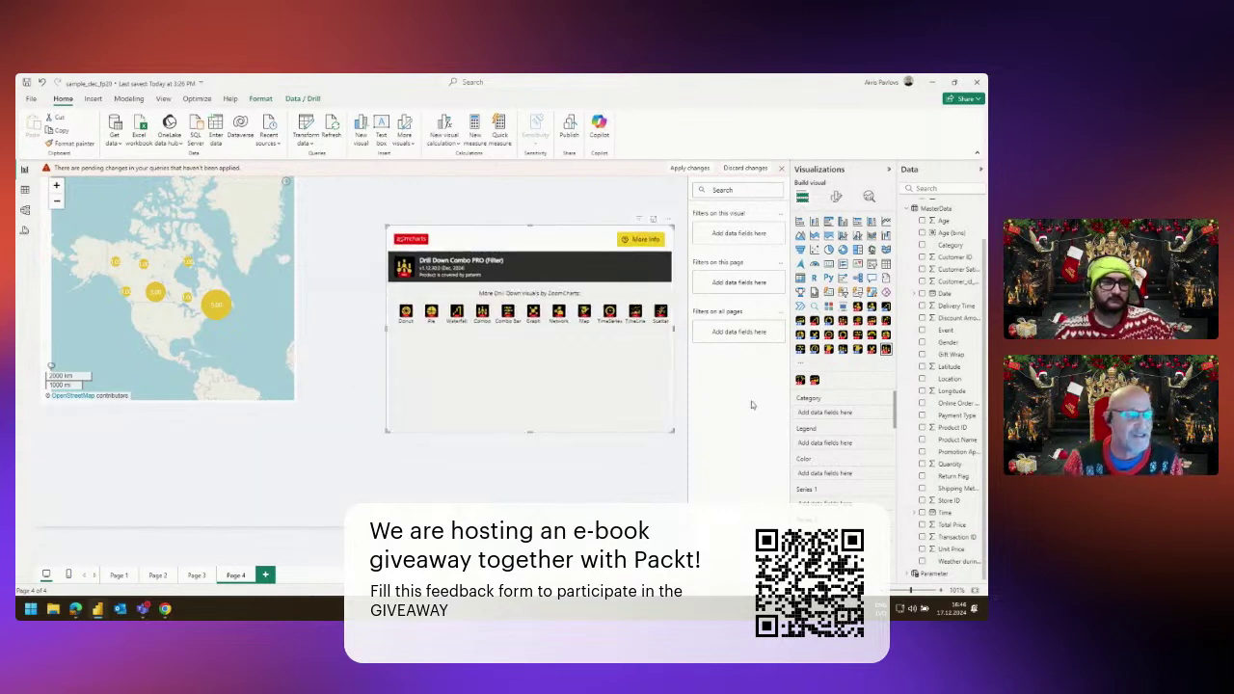
drag(950, 330, 848, 412)
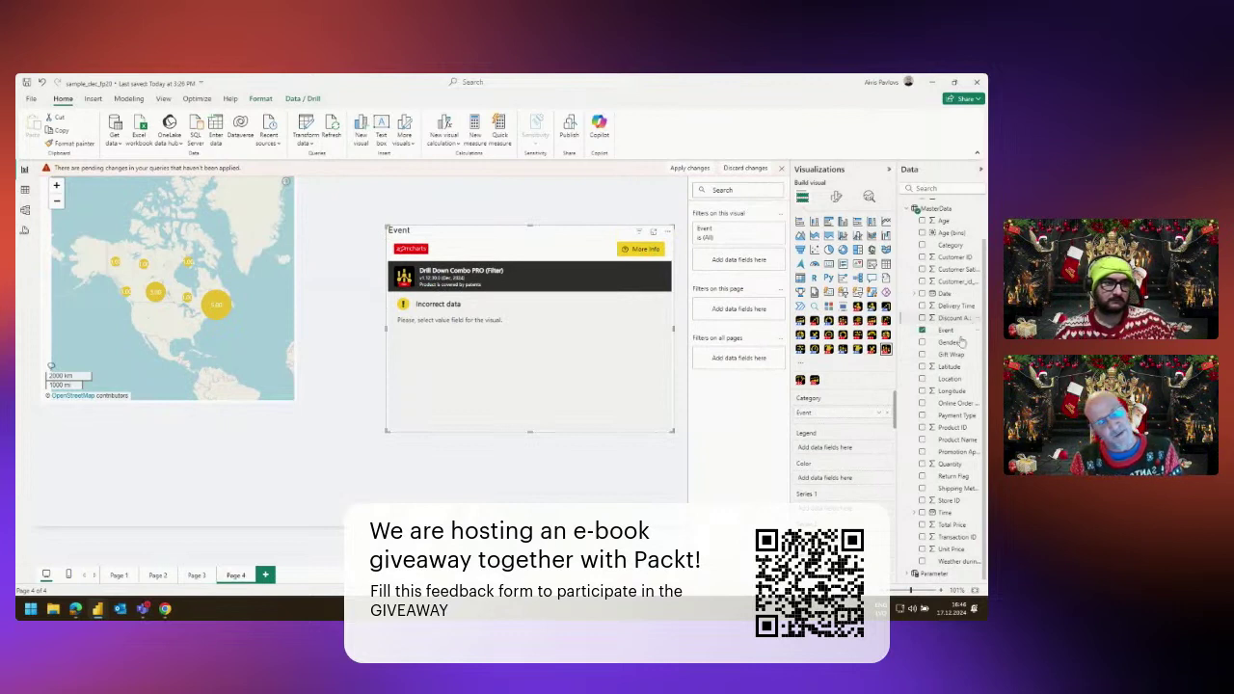
click(951, 549)
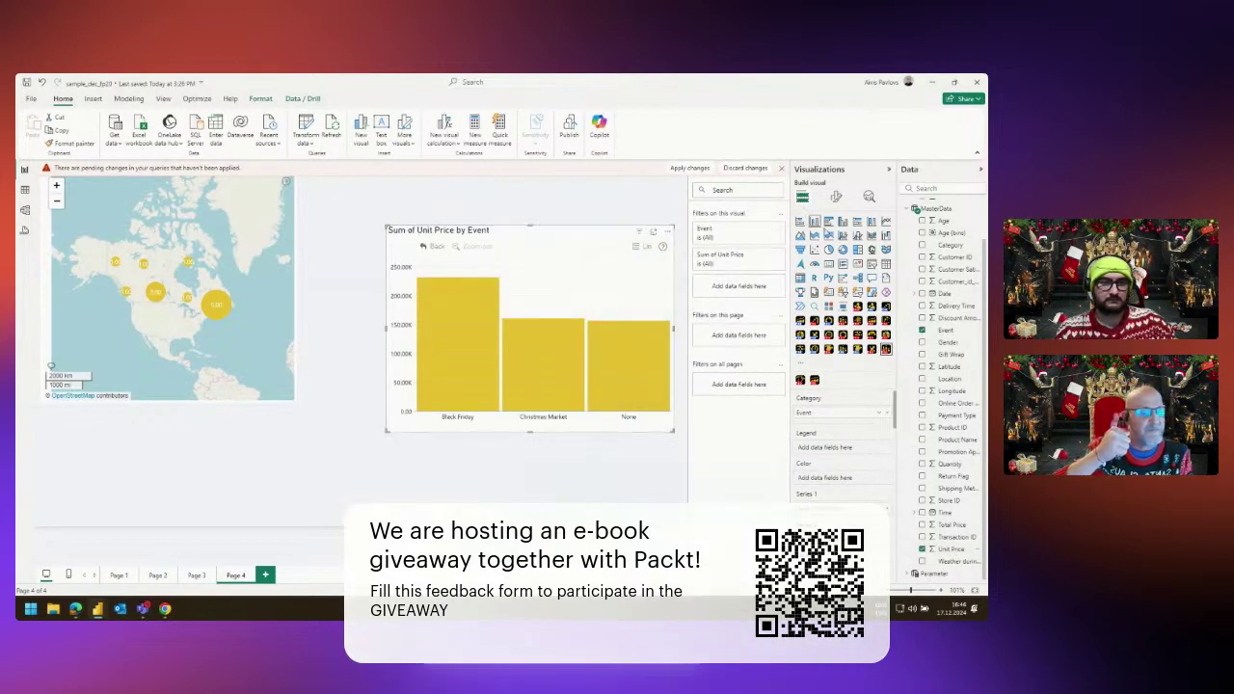
click(836, 196)
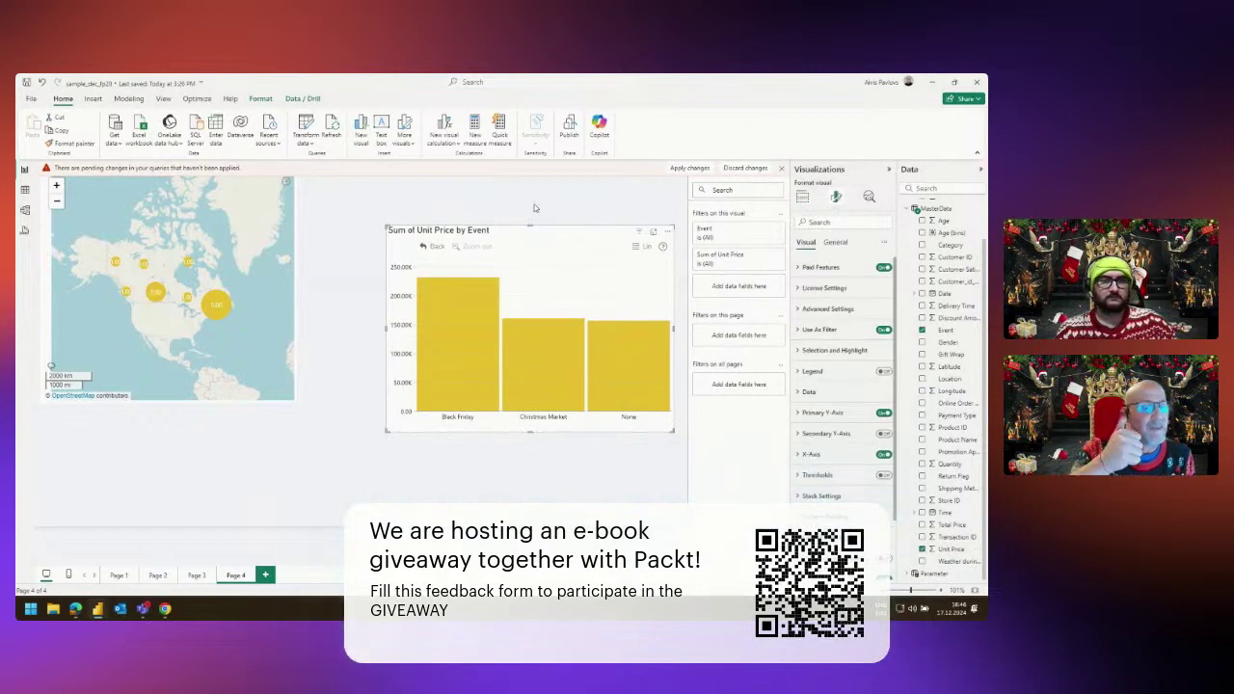
drag(500, 232, 476, 204)
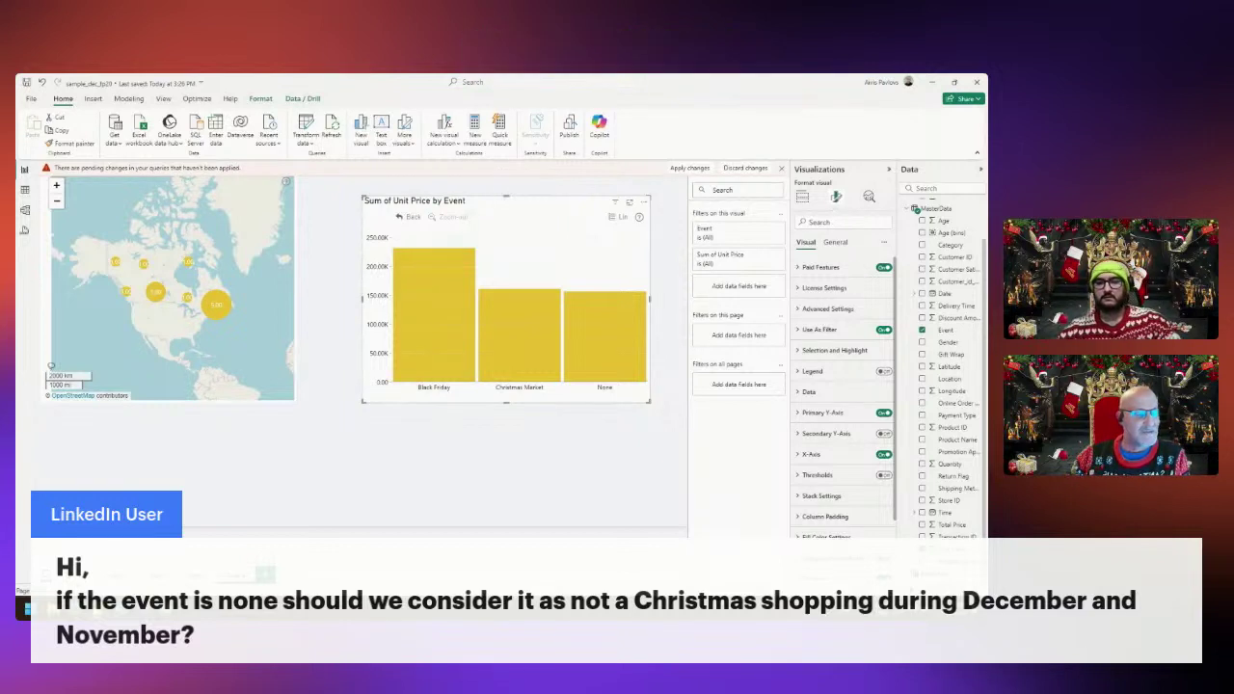
right_click(166, 609)
click(488, 497)
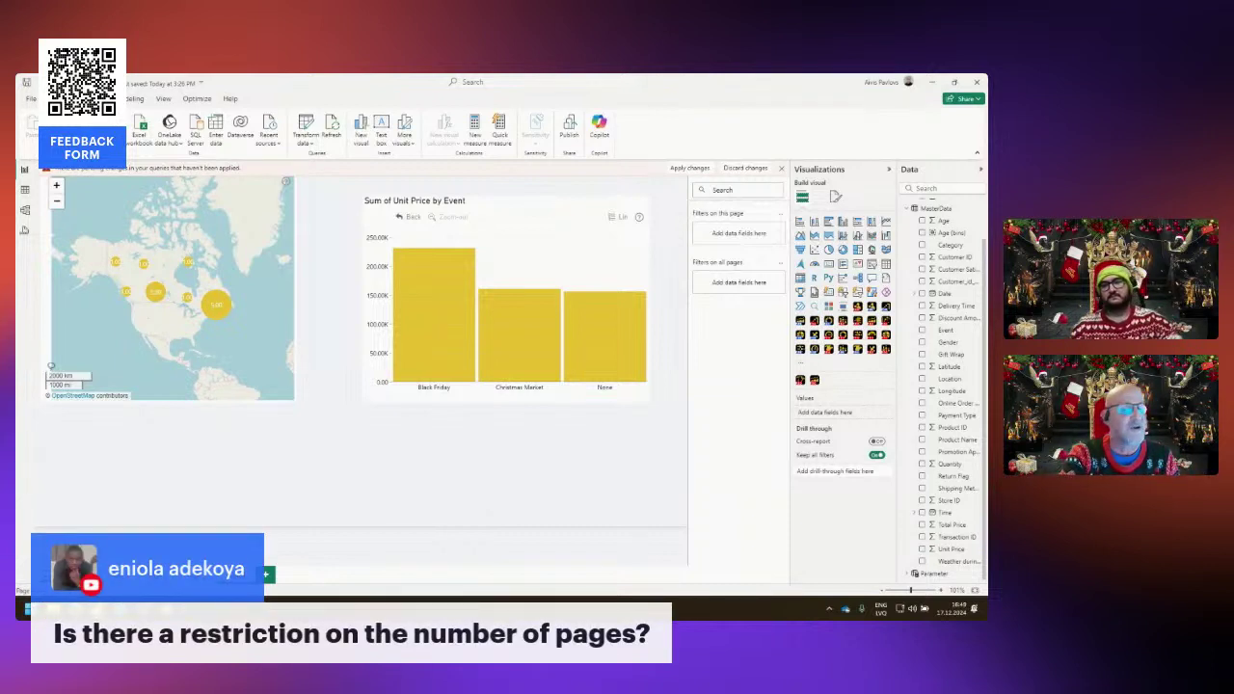
In the browser, open the FP20 Analytics December 2024 challenge details.
key(alt+Tab)
scroll(554, 314, up, 10)
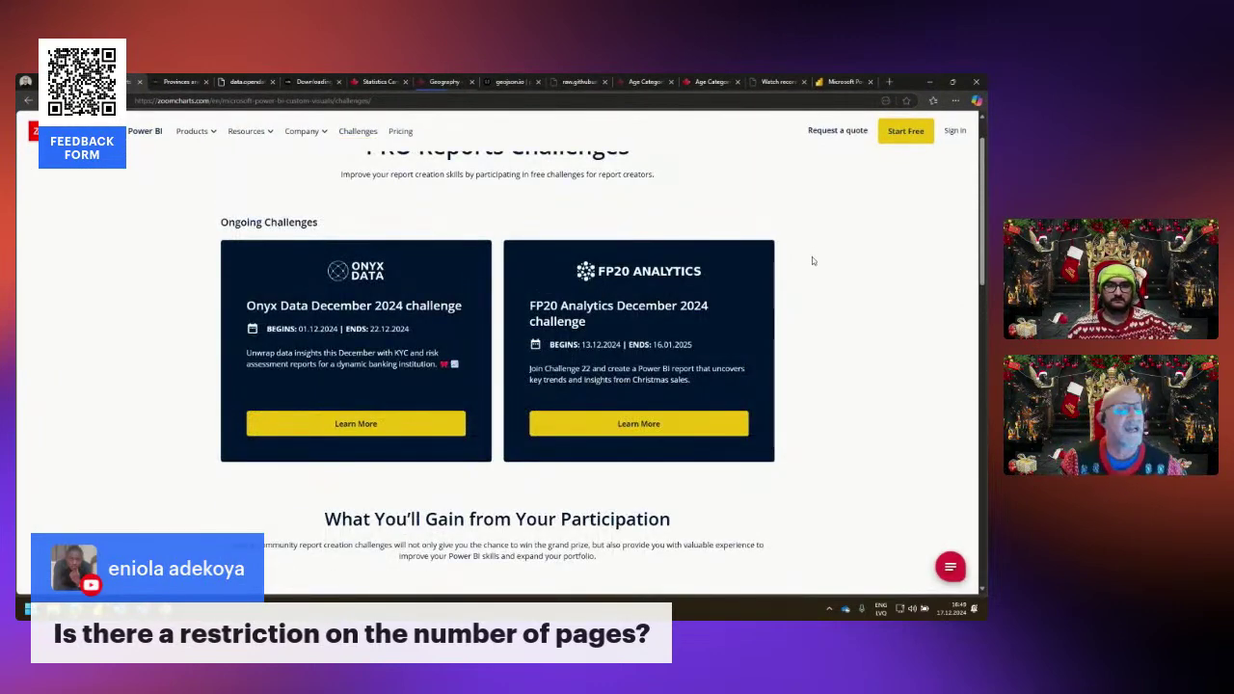
scroll(812, 257, up, 1)
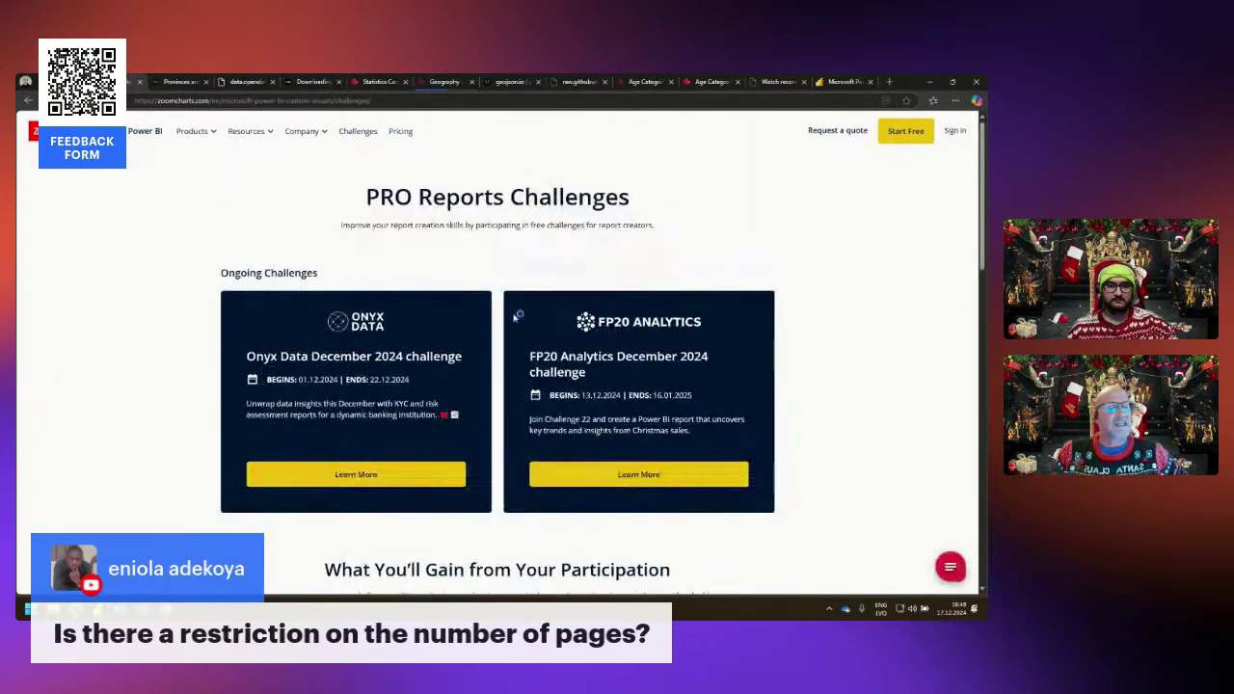
click(563, 369)
scroll(639, 457, down, 5)
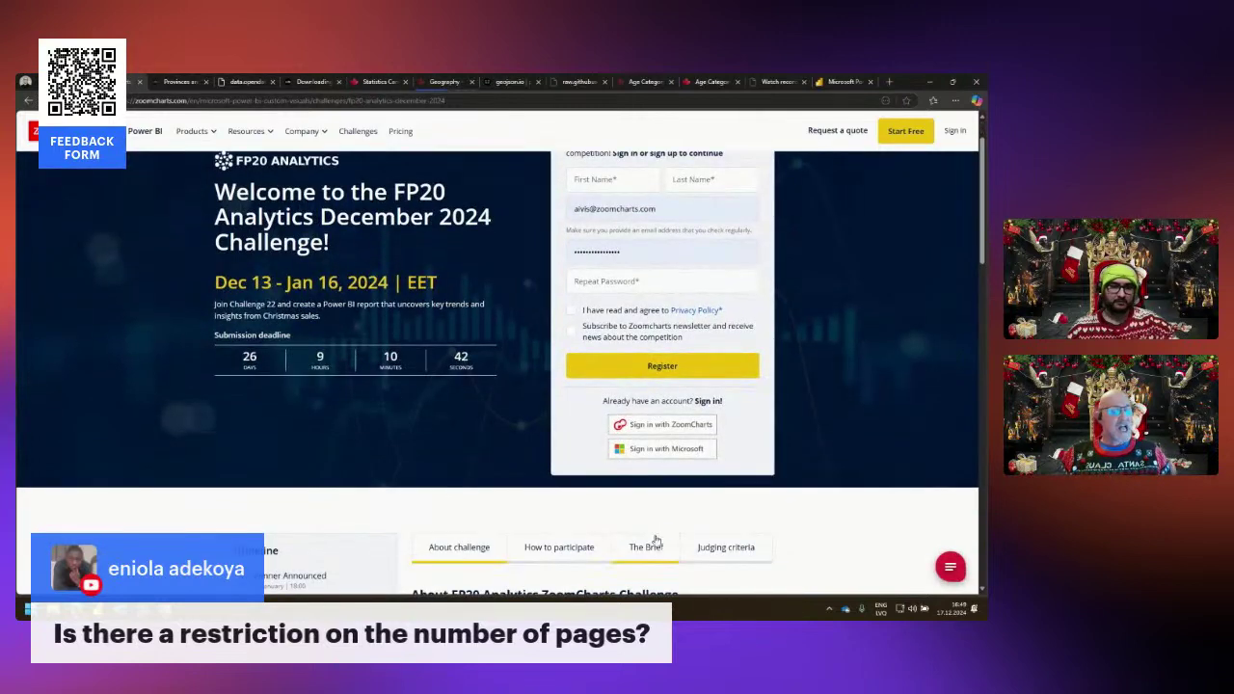
Read the judging criteria on ZoomCharts visuals and the up-to-3-pages recommendation.
click(724, 293)
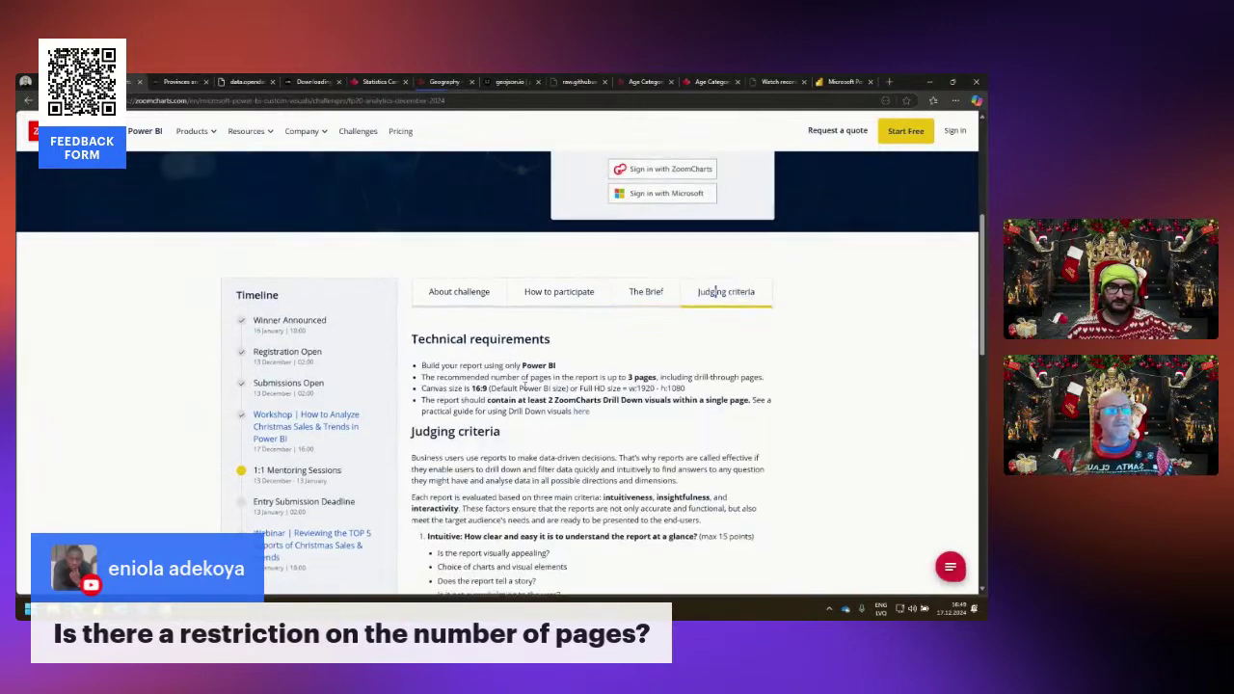
drag(431, 253, 604, 249)
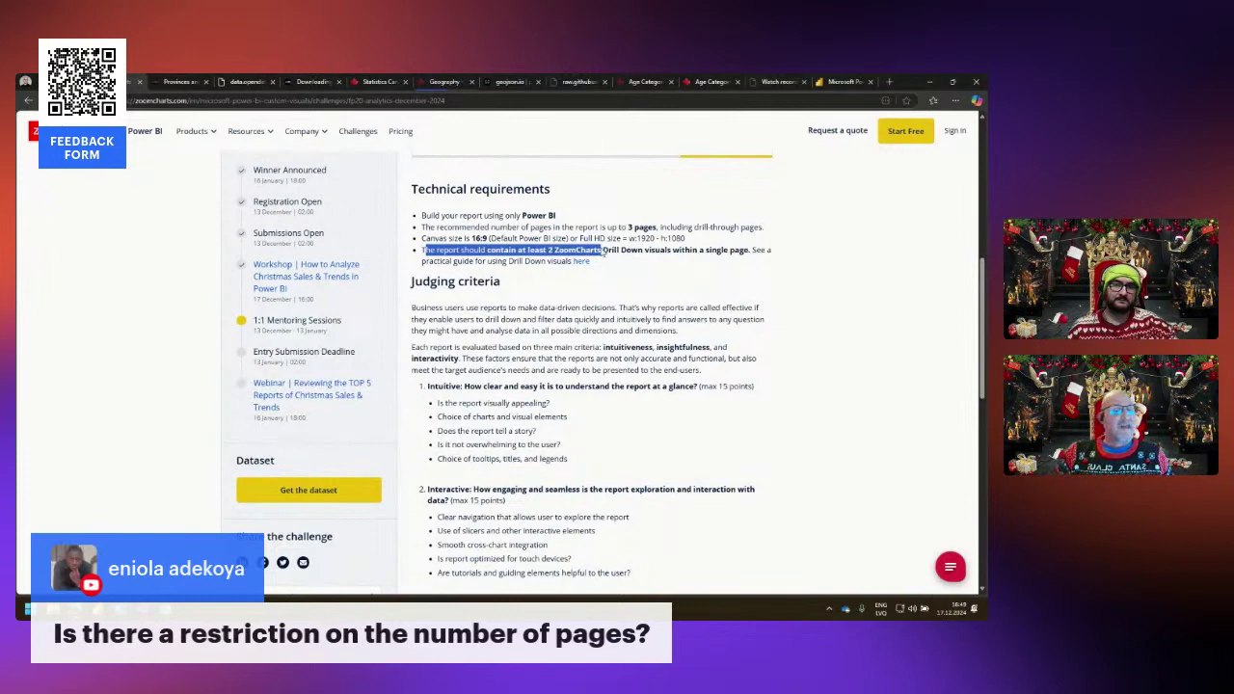
click(598, 249)
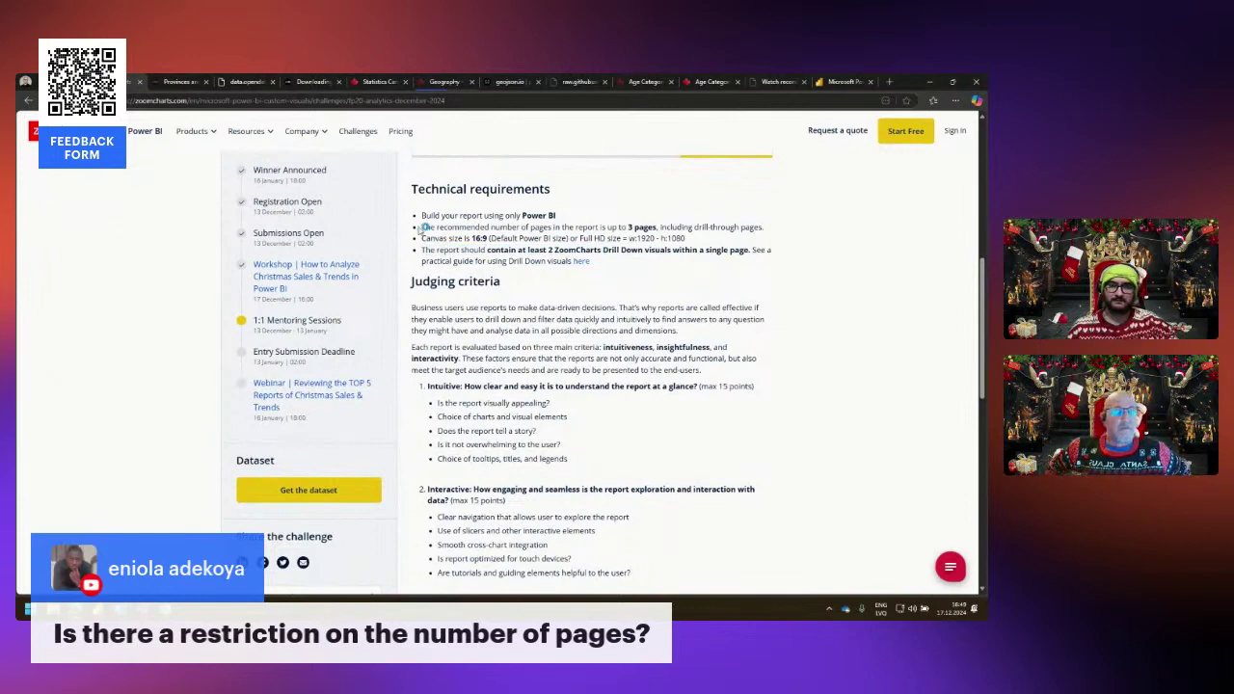
drag(422, 227, 783, 235)
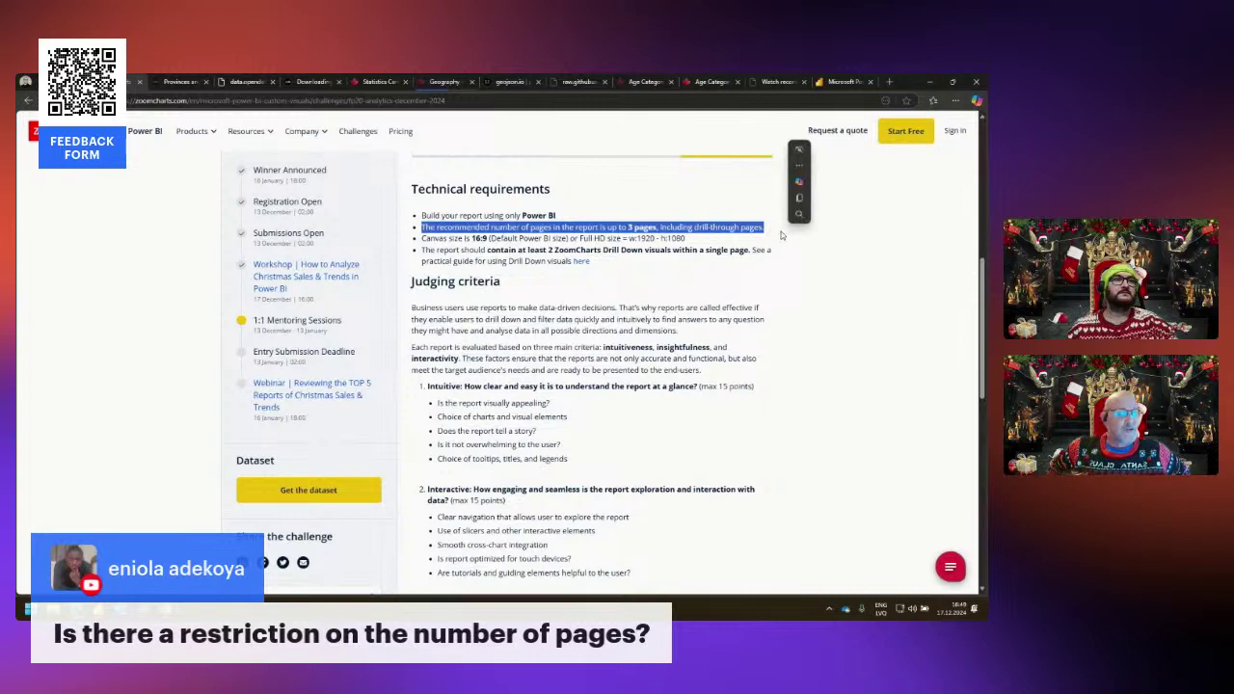
click(853, 325)
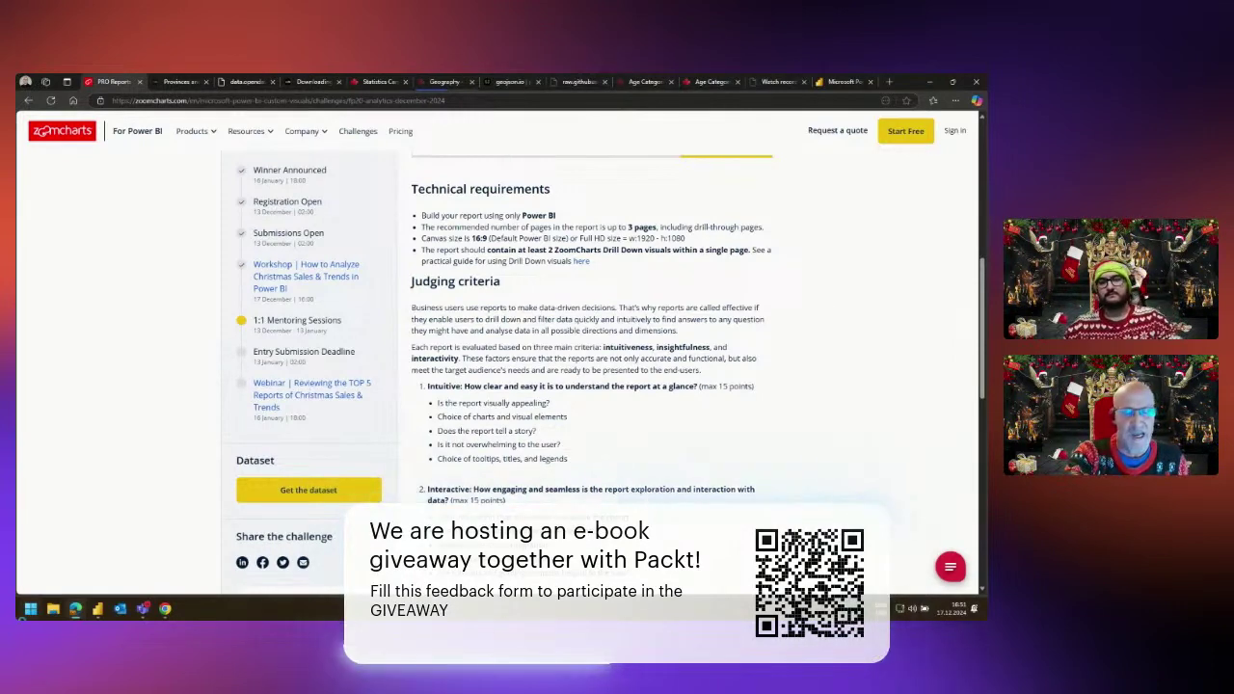
Bring up the sample_dec_fp20 report and select its Sum of Unit Price by Event chart.
click(94, 611)
click(89, 577)
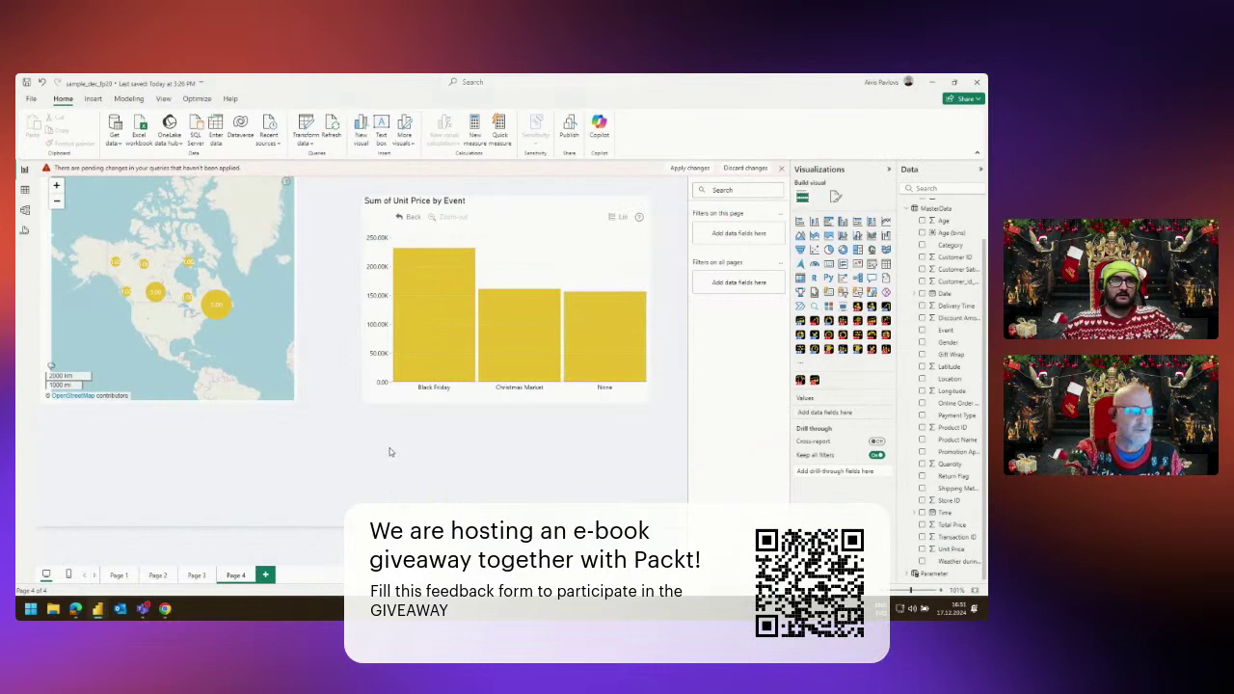
click(399, 202)
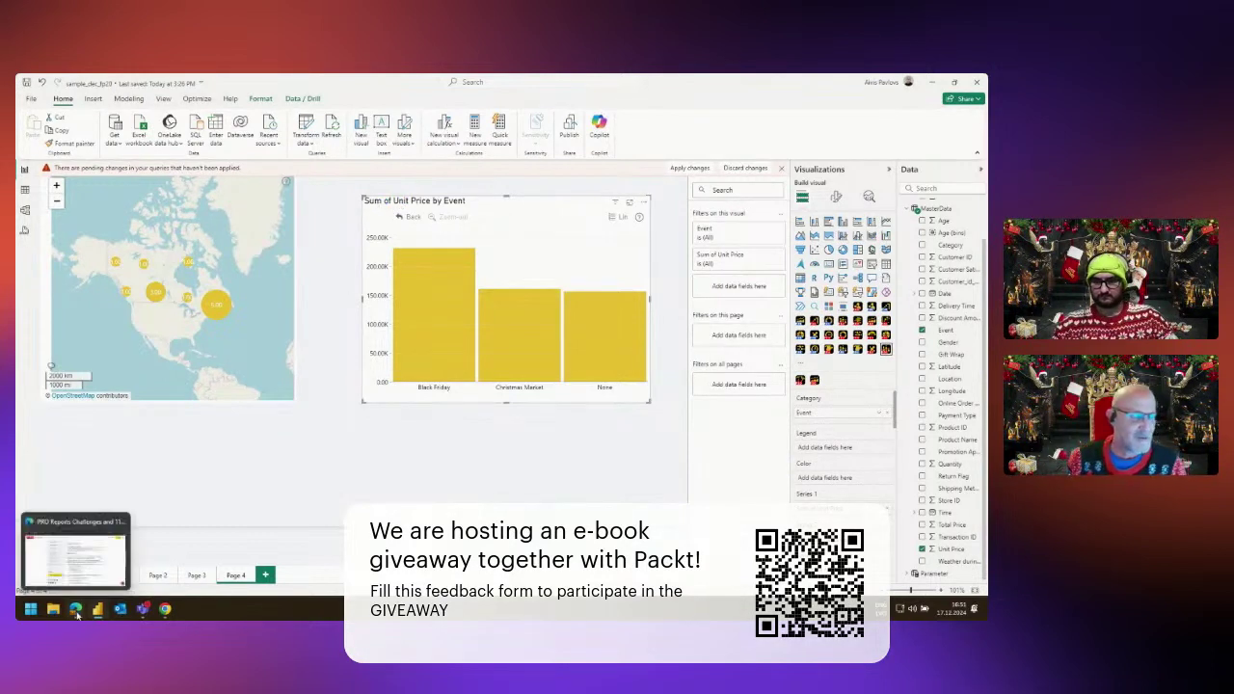
click(78, 610)
Sign in to ZoomCharts with the Microsoft account and reopen the FP20 Analytics December 2024 challenge.
scroll(603, 340, up, 10)
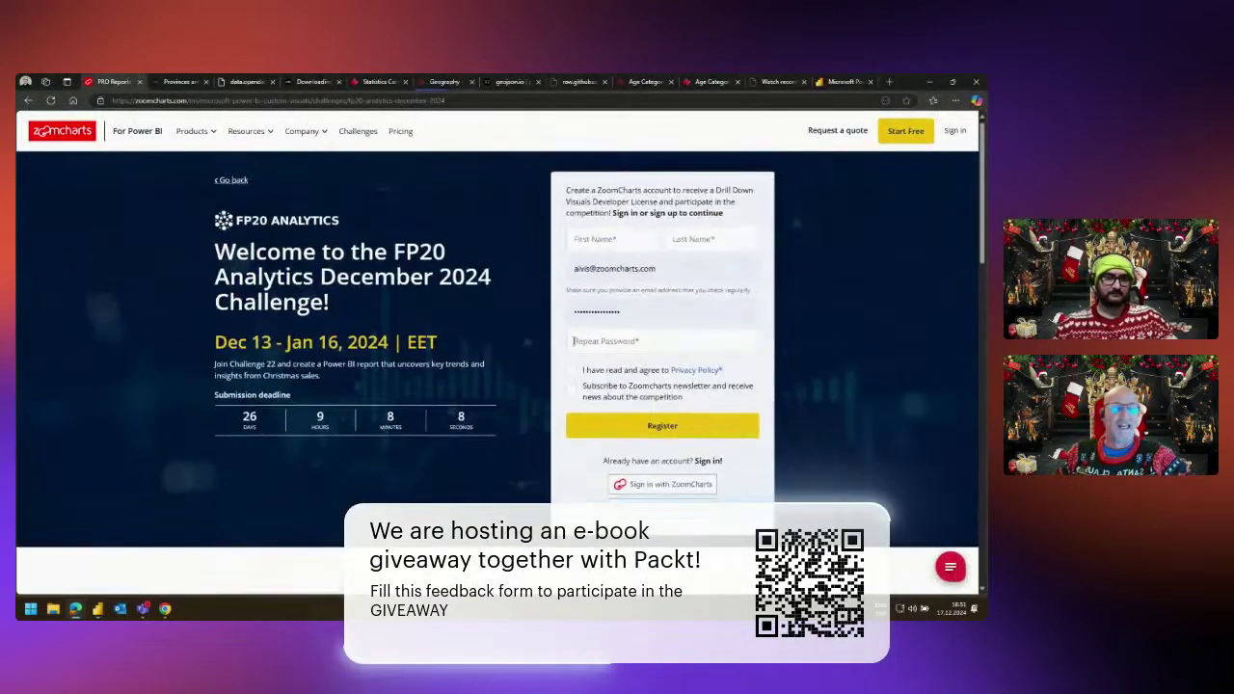
click(955, 133)
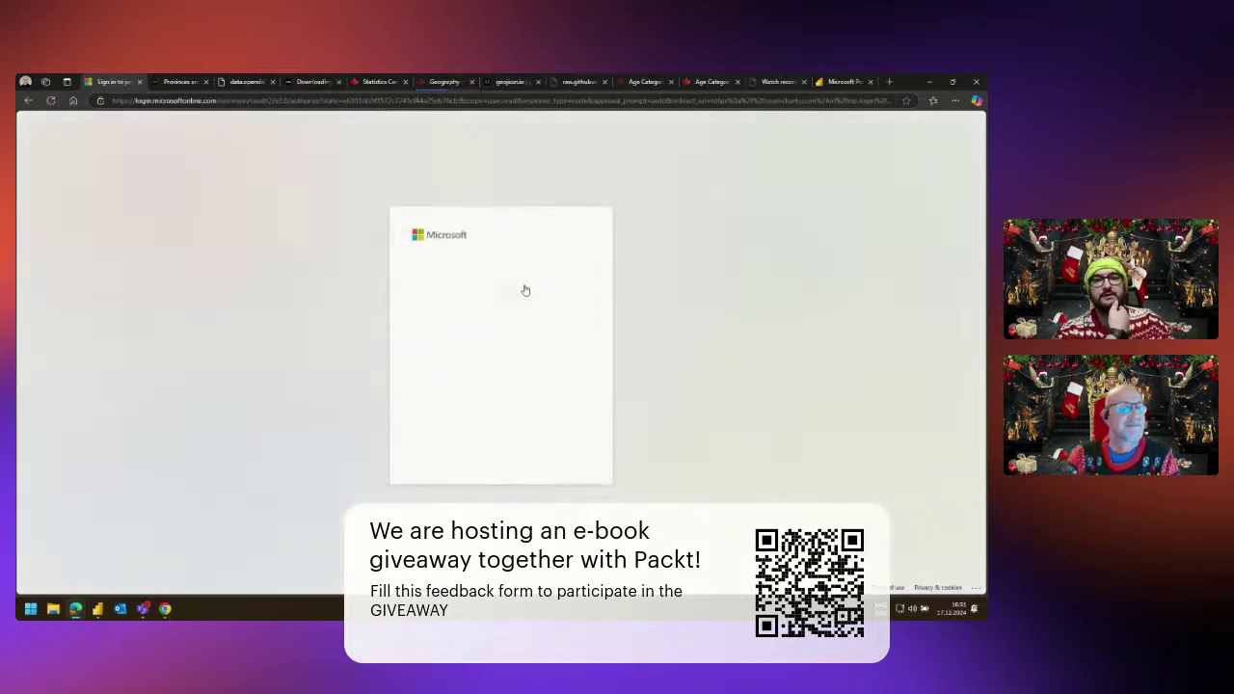
click(500, 283)
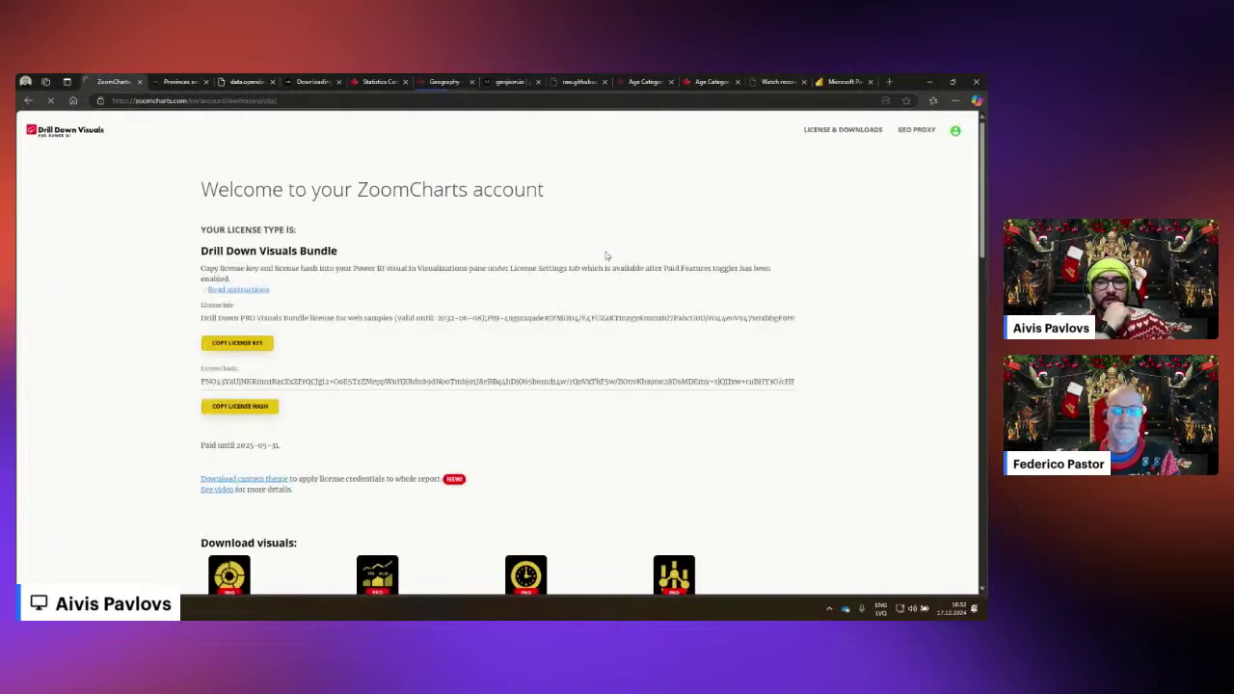
click(64, 130)
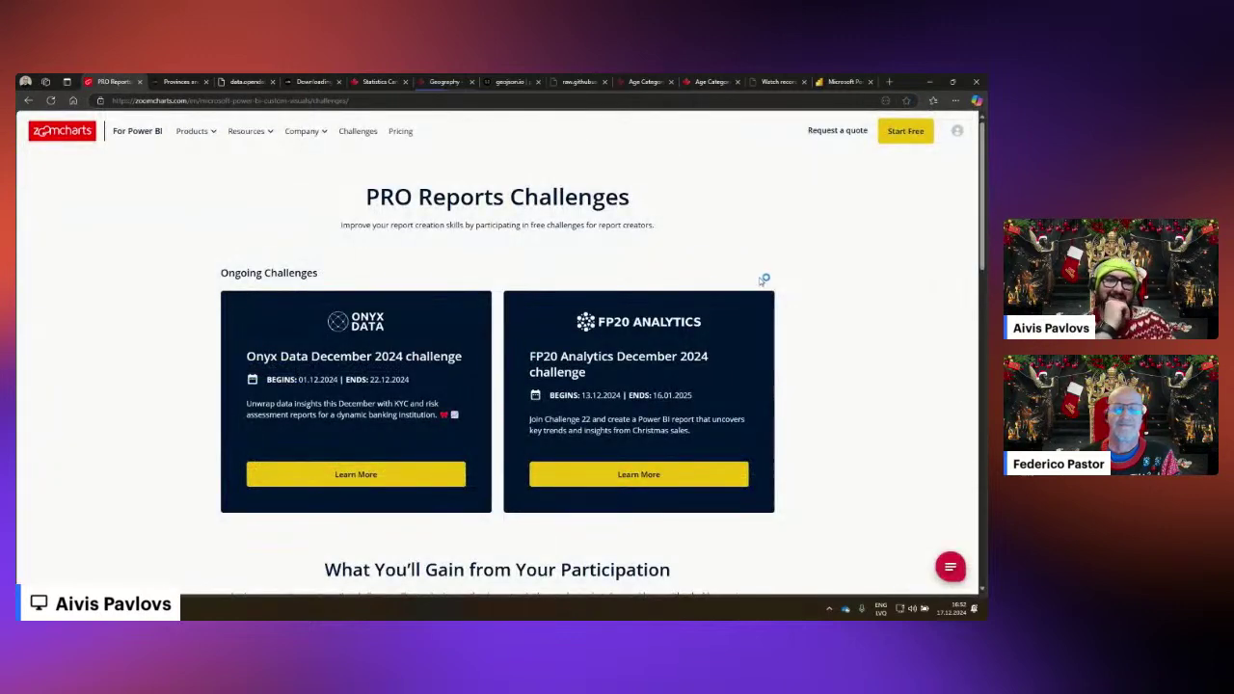
scroll(705, 240, down, 1)
click(654, 374)
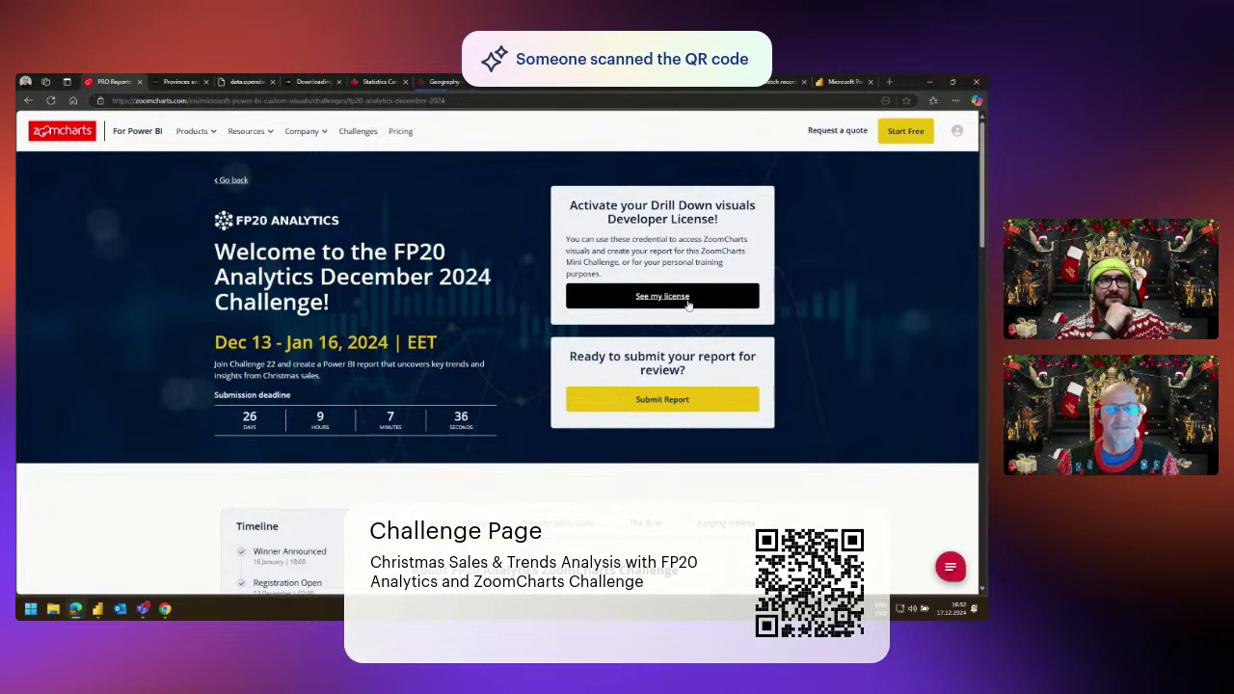
click(685, 304)
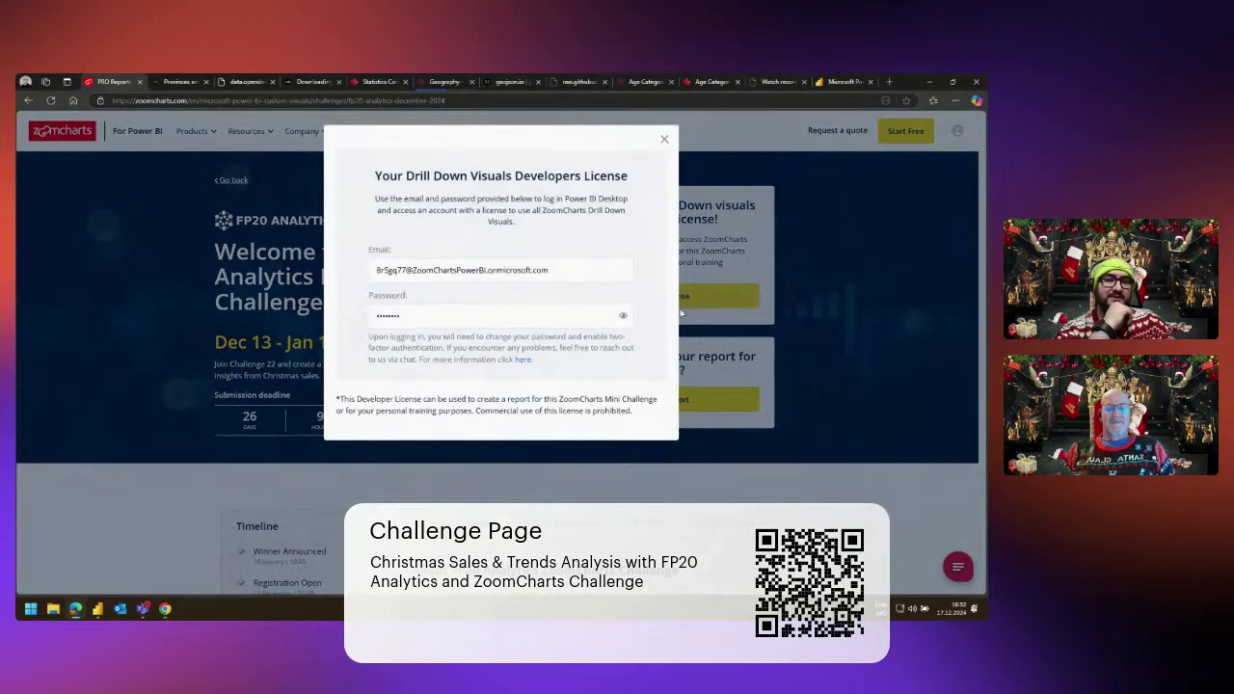
click(408, 270)
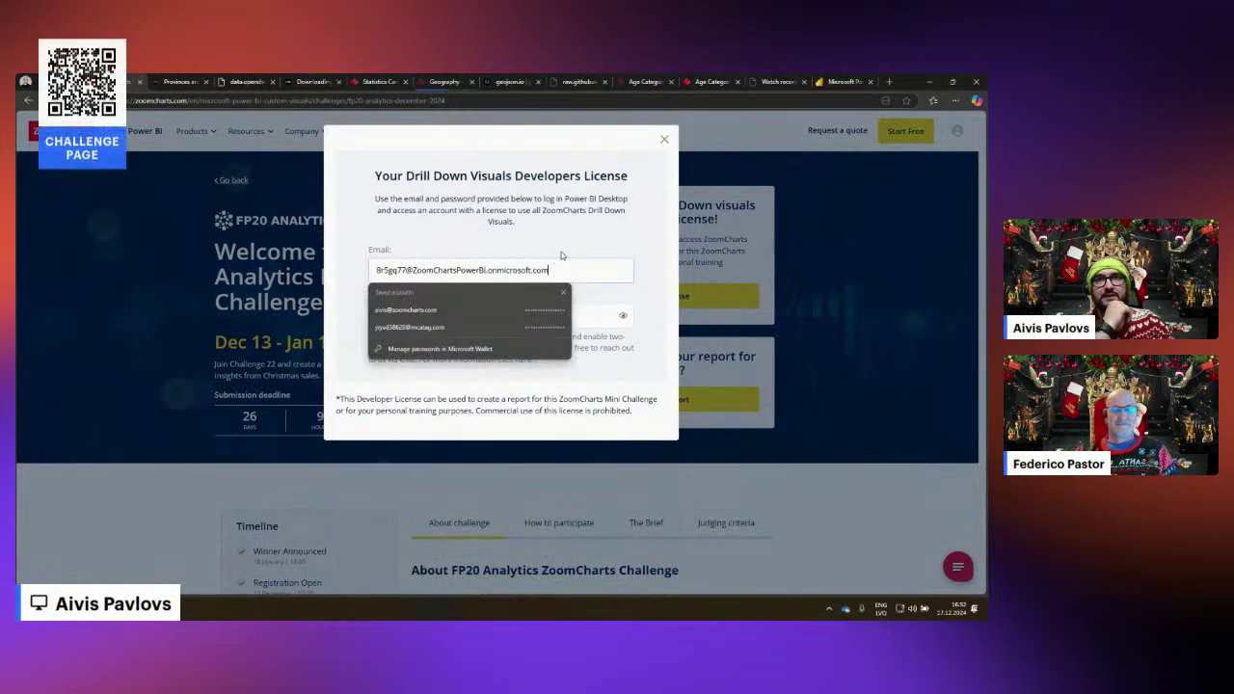
key(Escape)
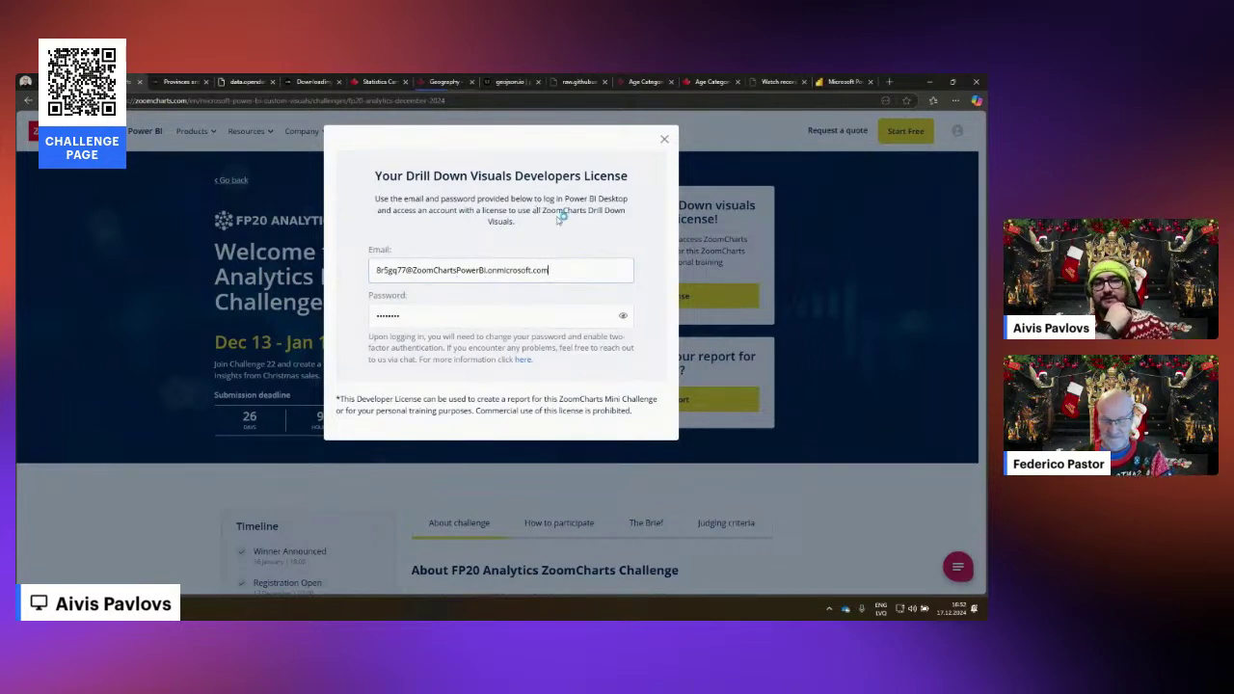
click(664, 140)
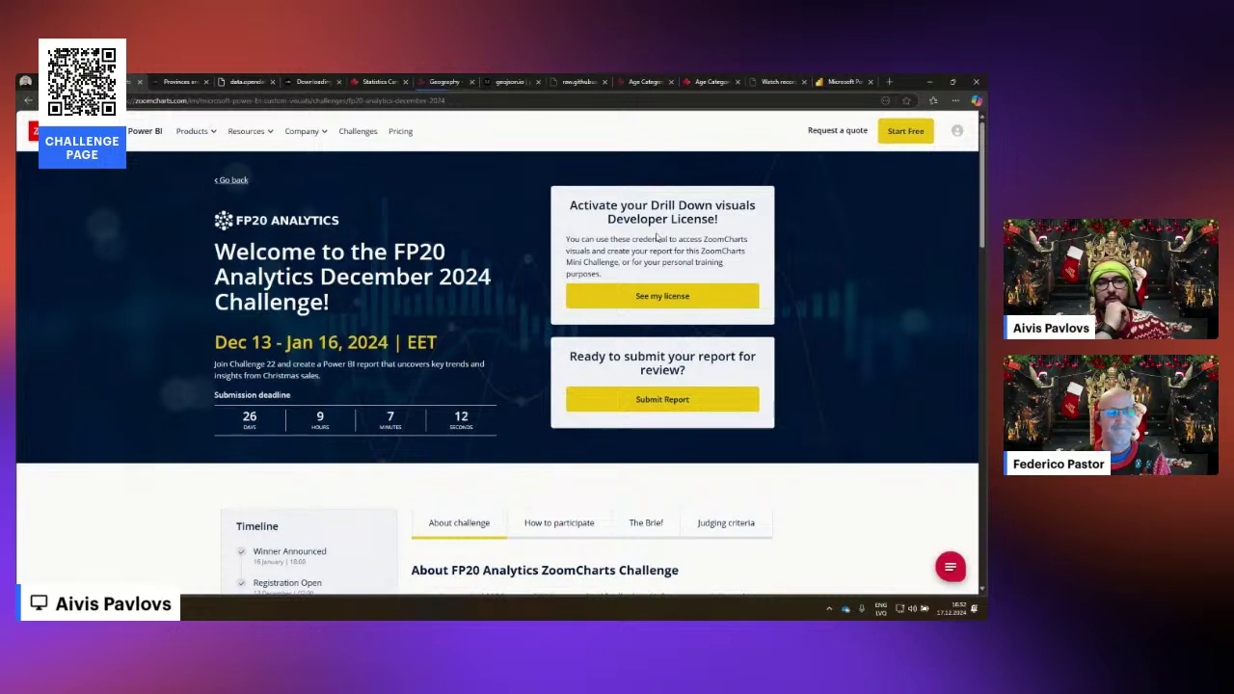
scroll(672, 241, down, 1)
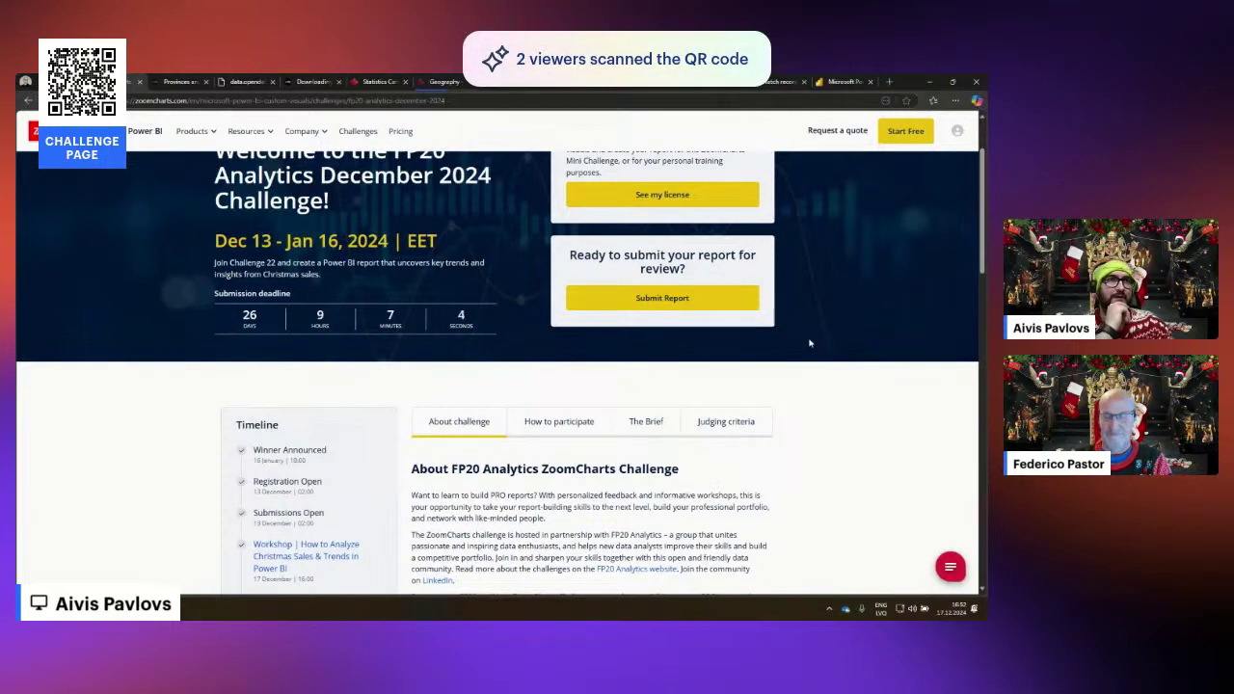
scroll(810, 340, up, 1)
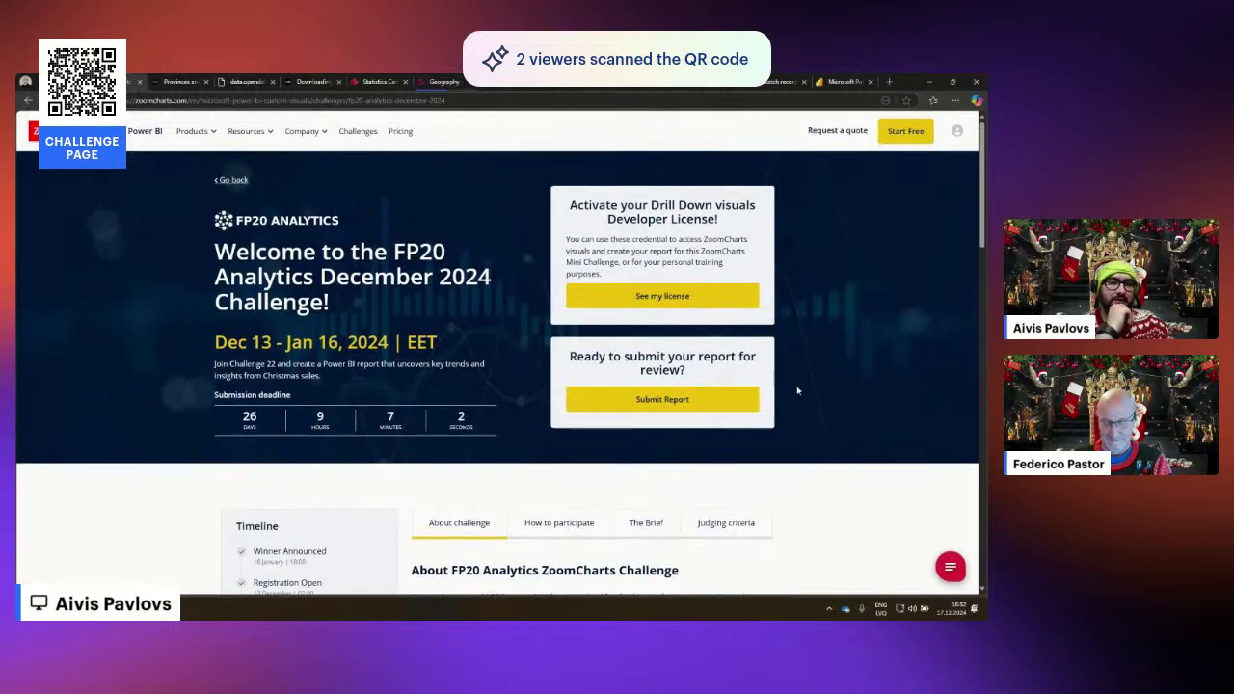
scroll(794, 382, down, 3)
scroll(664, 216, up, 2)
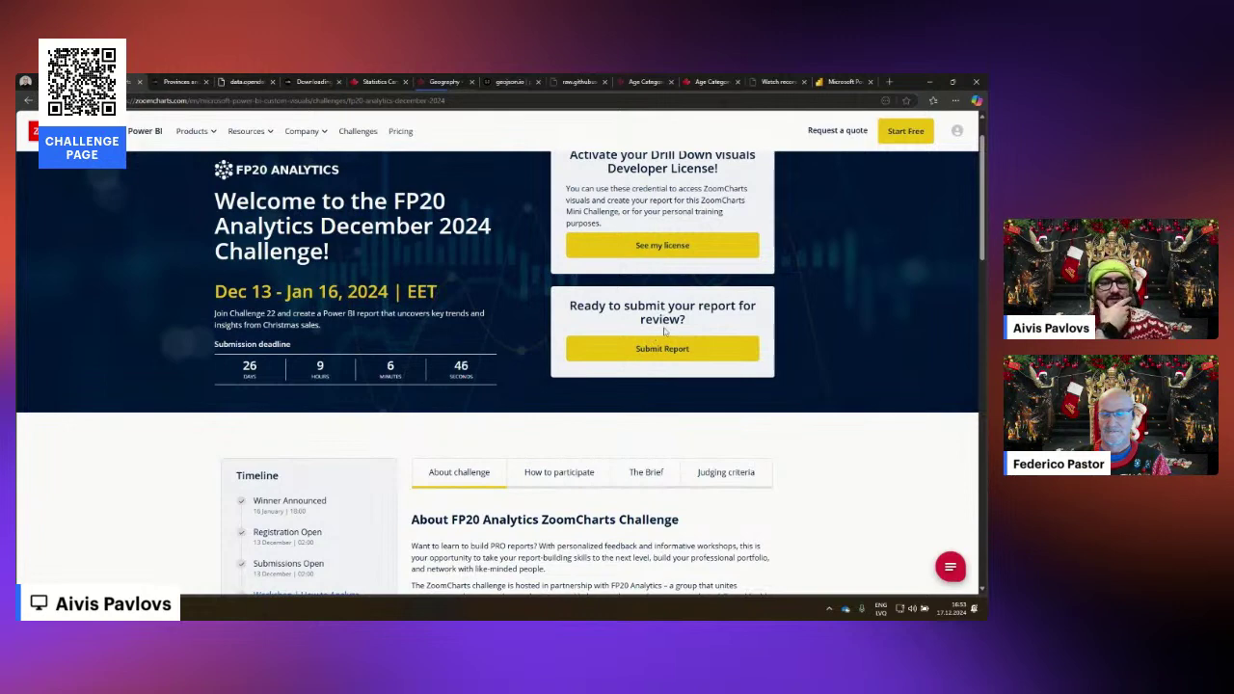
scroll(663, 327, down, 3)
scroll(695, 325, up, 3)
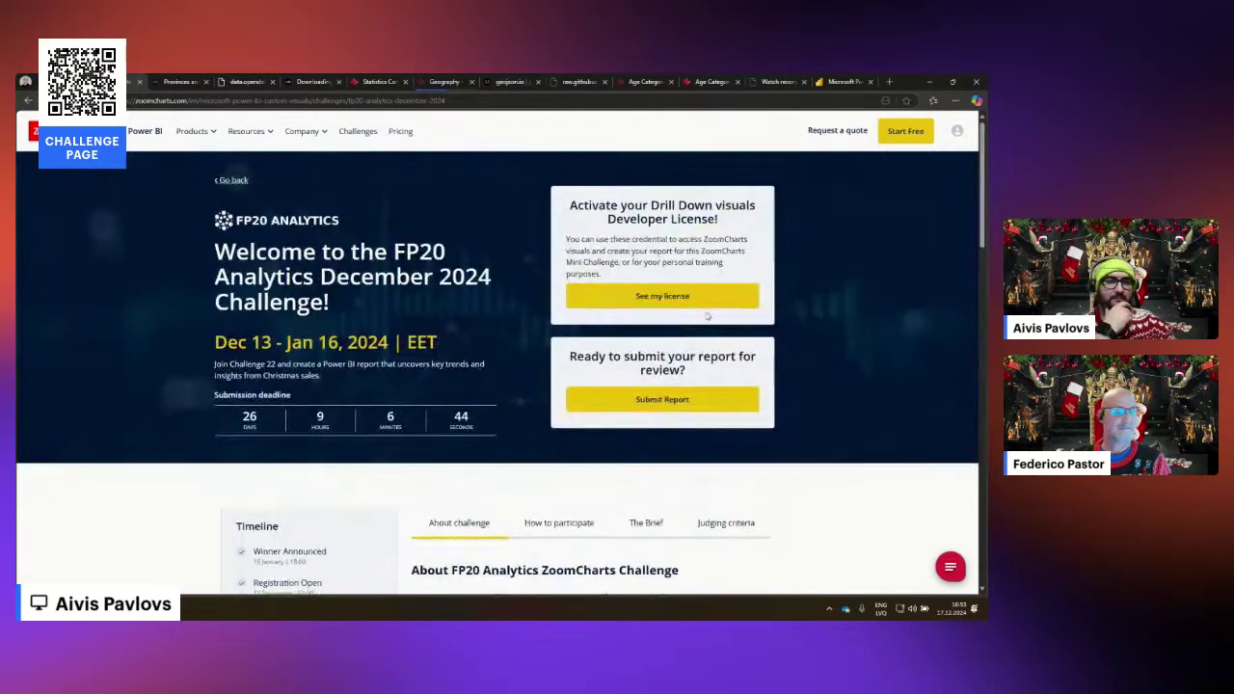
click(693, 303)
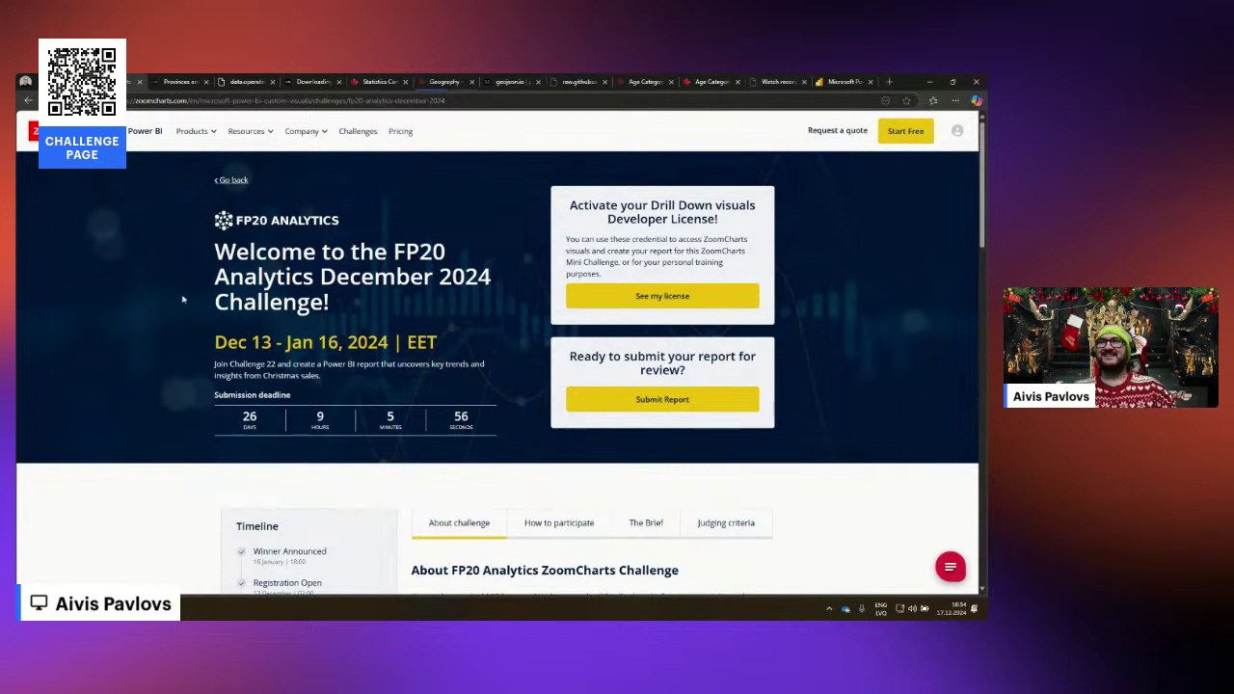
mouse_move(193, 131)
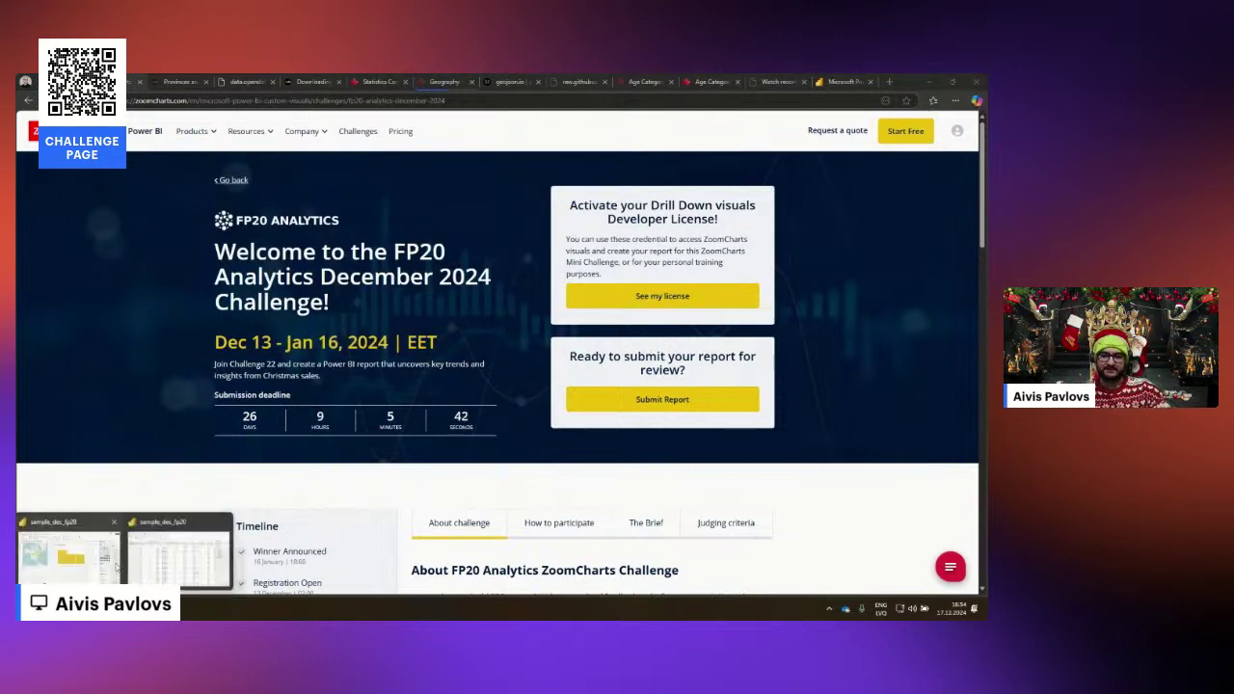
Add Return Flag to the Event chart's legend so each event shows paired coloured bars.
click(58, 536)
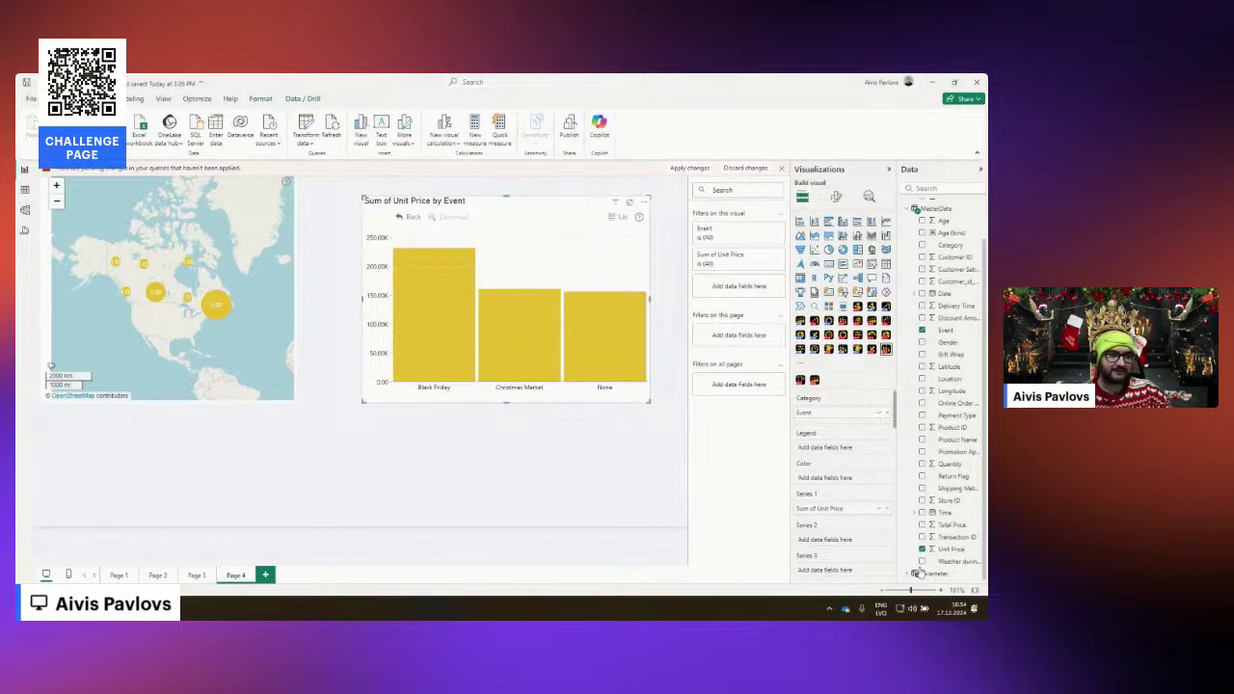
drag(953, 477, 825, 450)
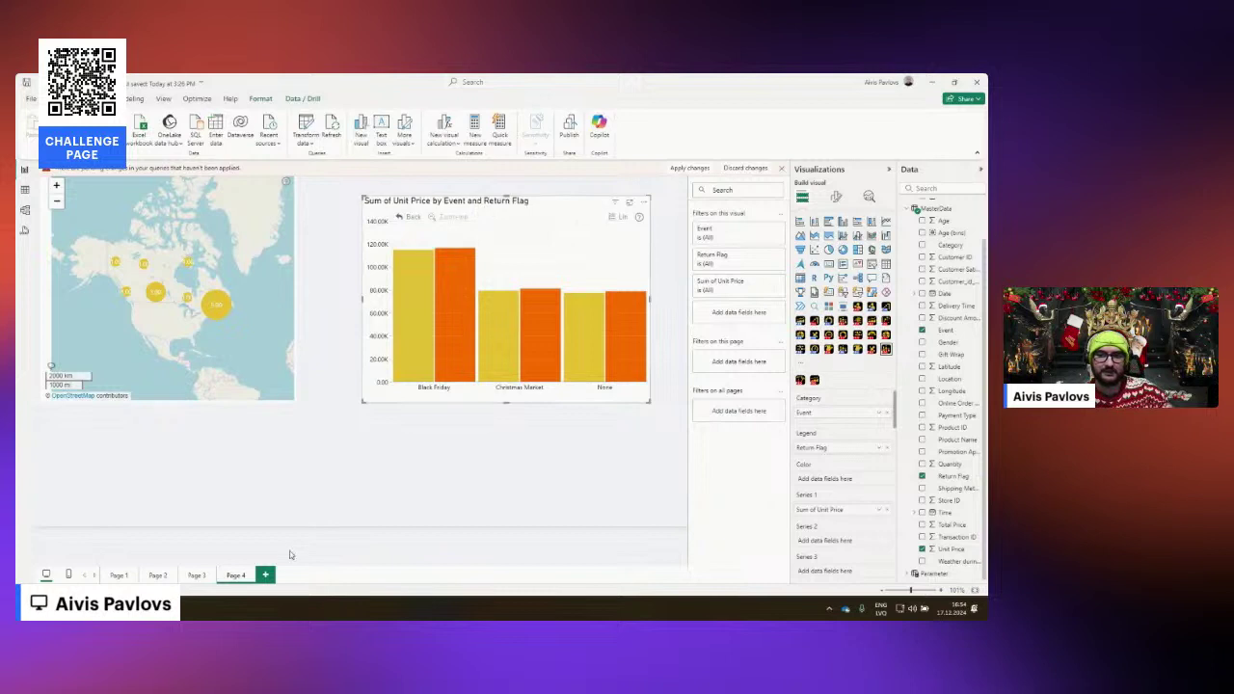
click(267, 575)
Paste the Event and Return Flag chart onto Page 5, shorten it and move it higher.
key(ctrl+v)
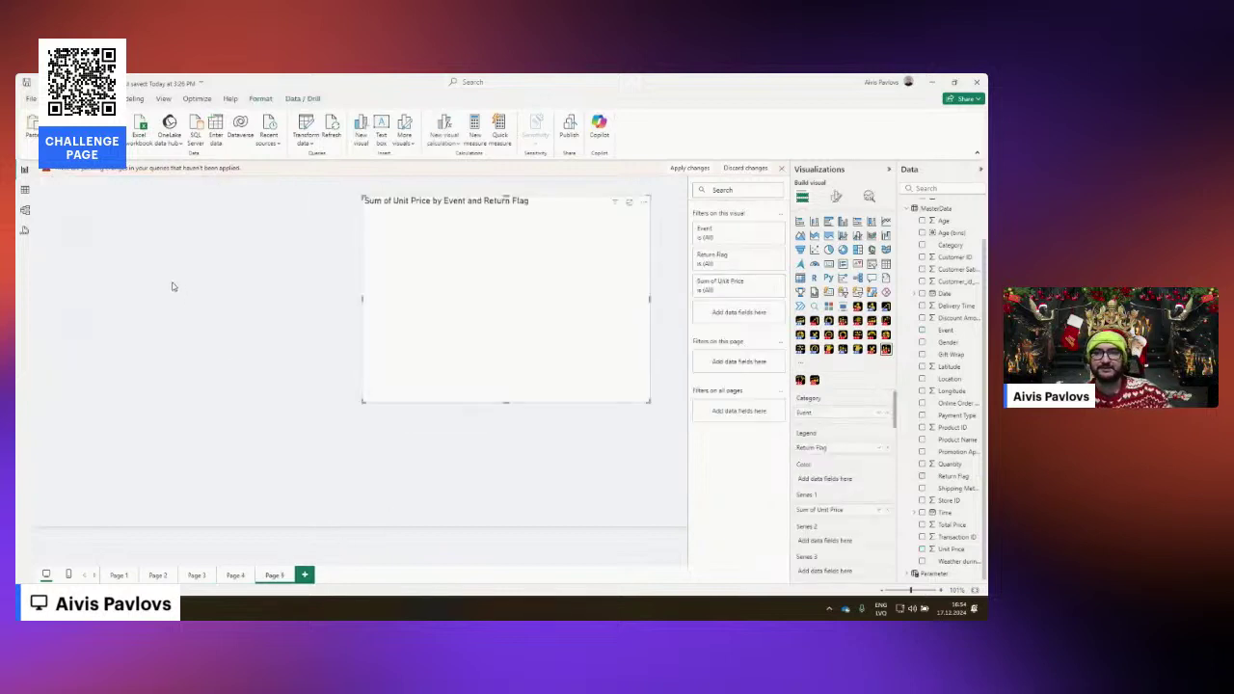
drag(357, 189, 336, 309)
drag(472, 311, 511, 186)
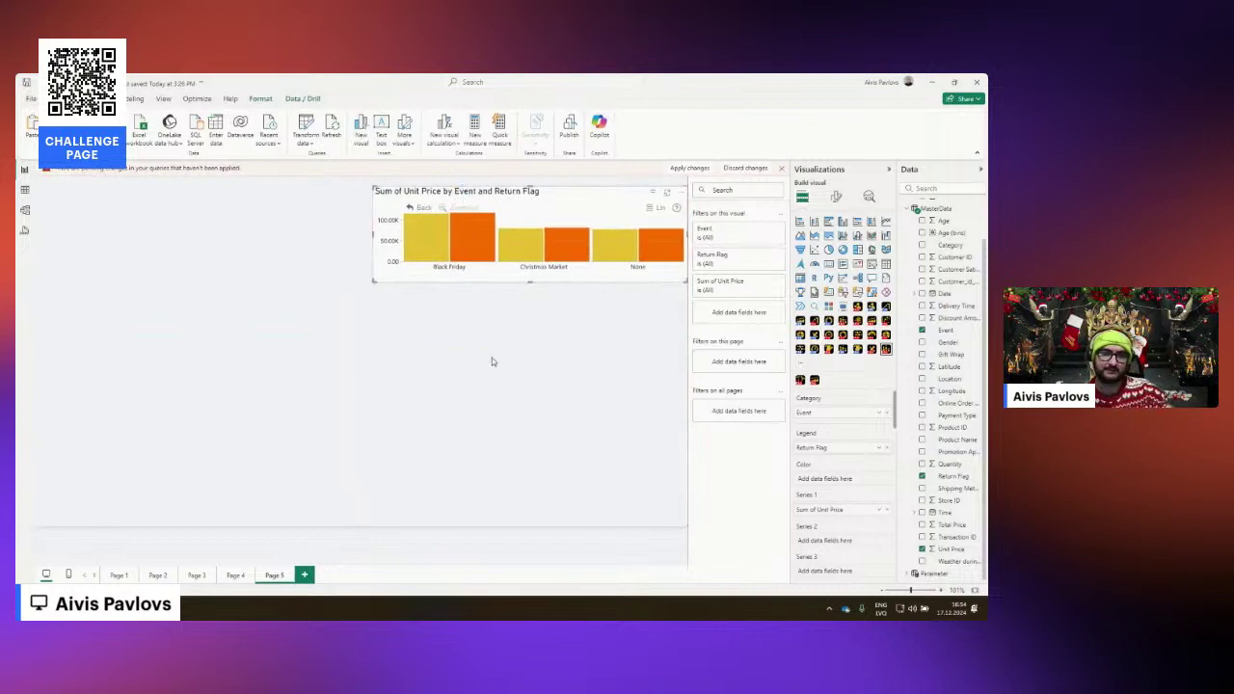
Switch the lower Event and Return Flag chart's Series Defaults display to Stacked columns.
click(836, 197)
scroll(837, 429, down, 2)
click(835, 424)
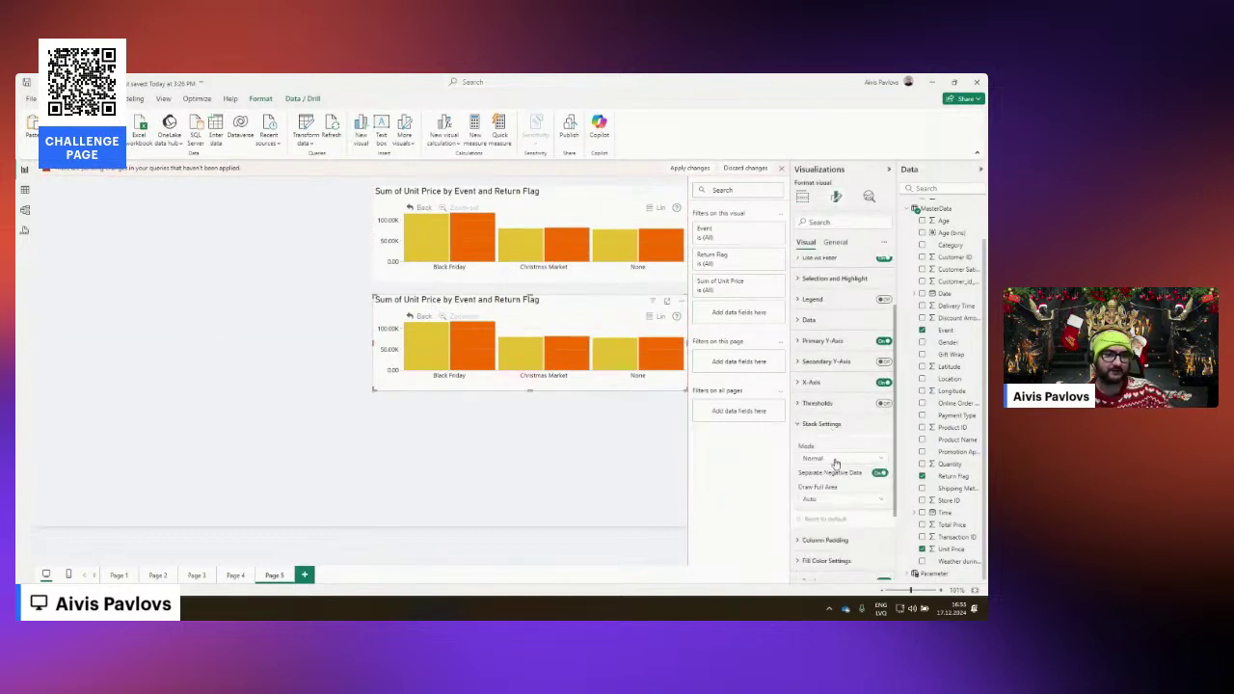
click(836, 423)
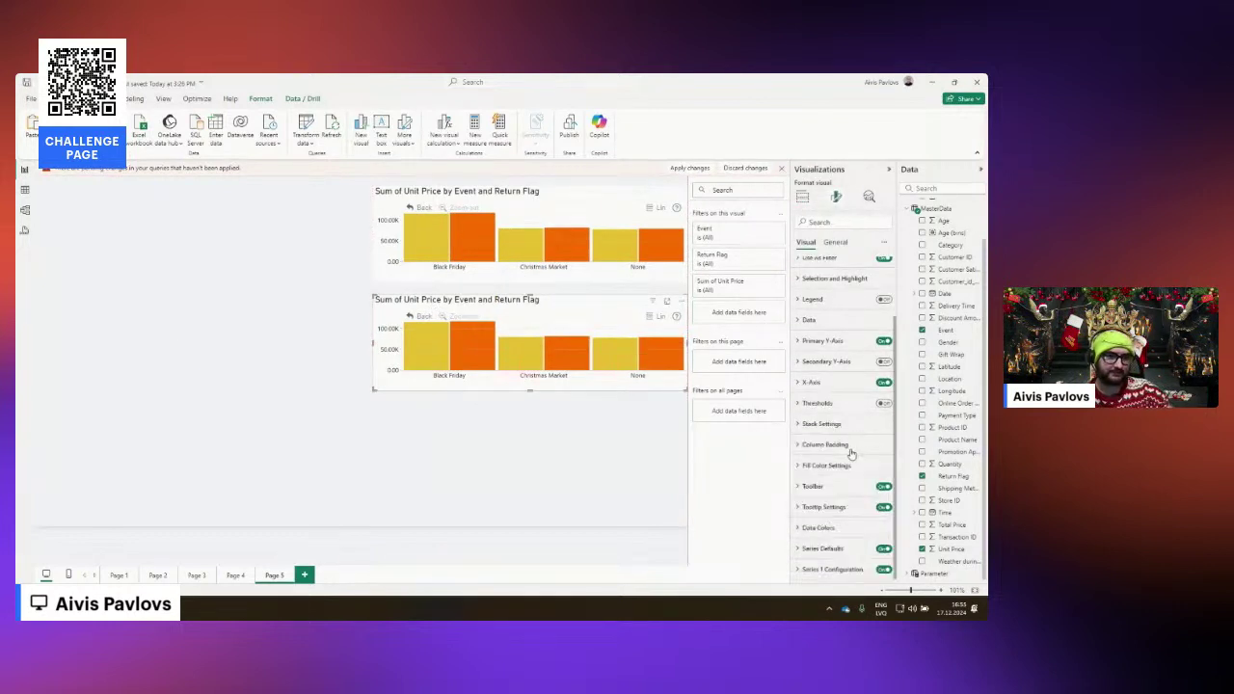
click(841, 548)
scroll(838, 482, down, 2)
click(839, 444)
click(820, 465)
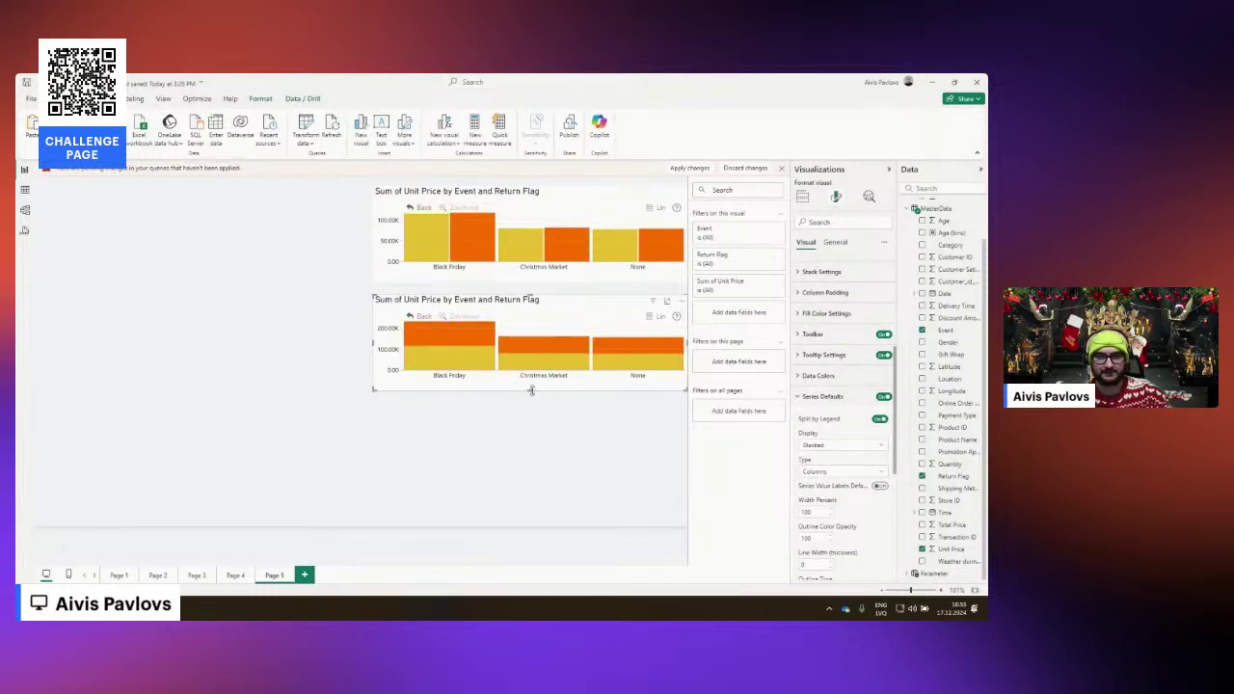
Make the lower chart taller, then duplicate it and place the copy on the page's left side.
drag(531, 391, 535, 433)
key(ctrl+c)
key(ctrl+v)
drag(414, 301, 109, 304)
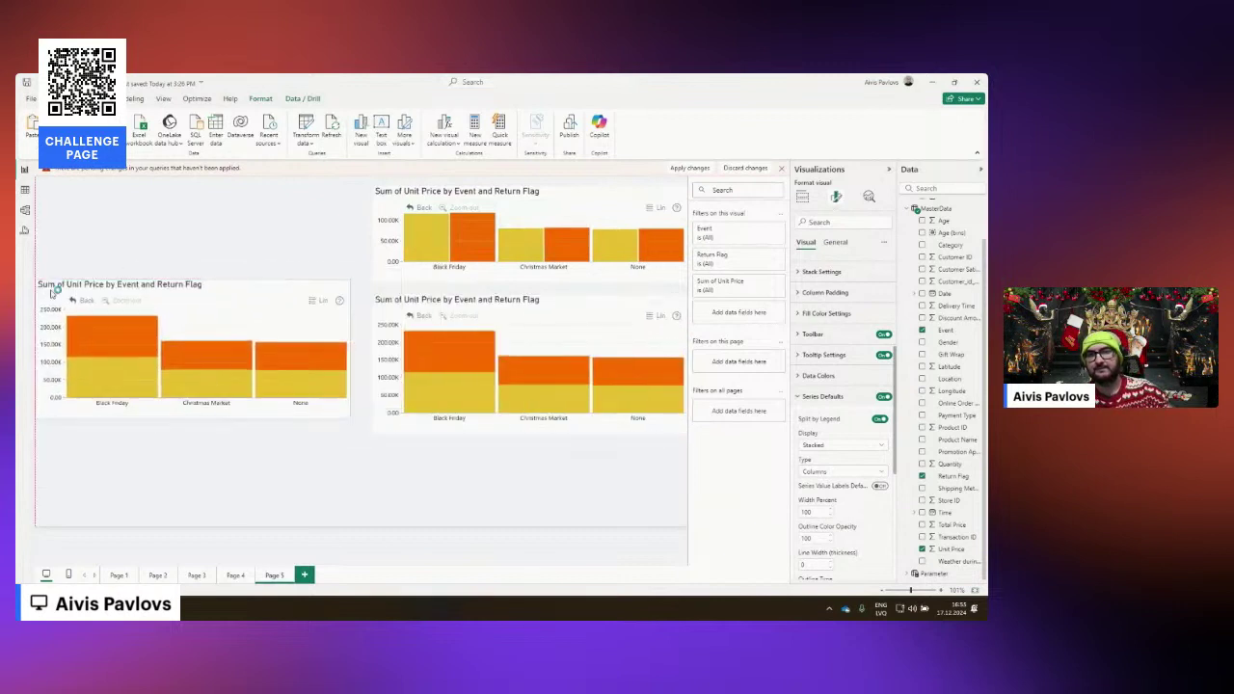
Set the copy's Cluster Left Padding to 15 for narrower bars.
click(802, 197)
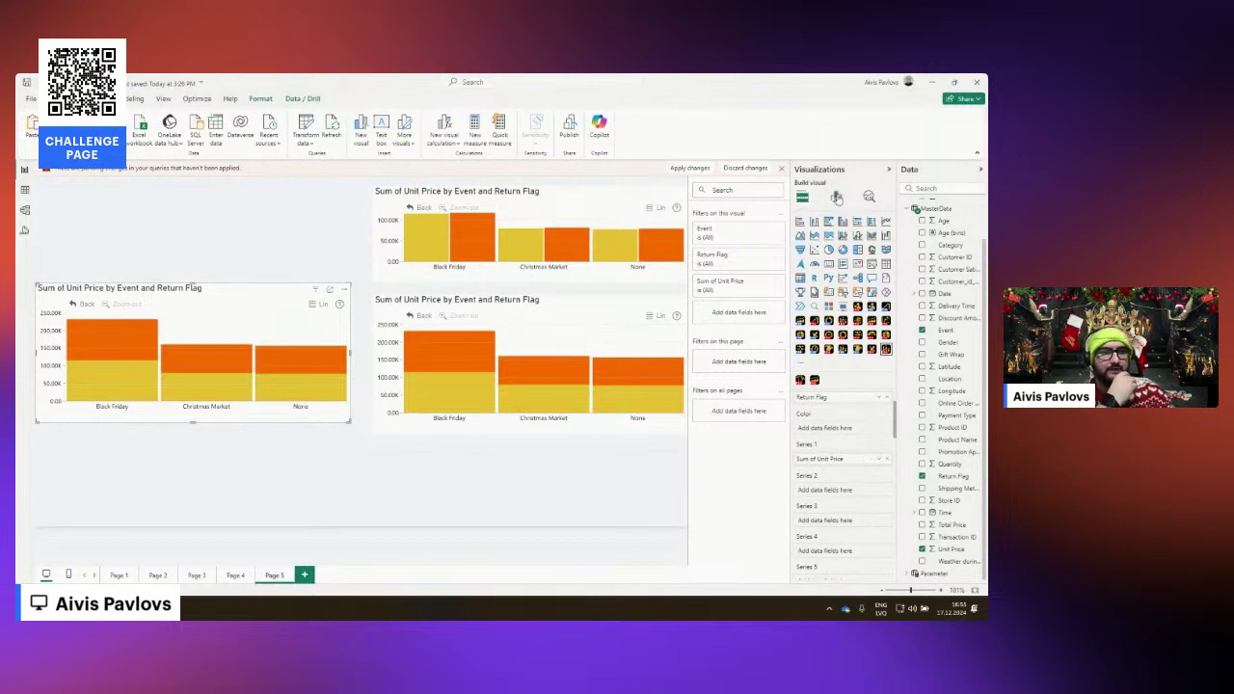
click(836, 197)
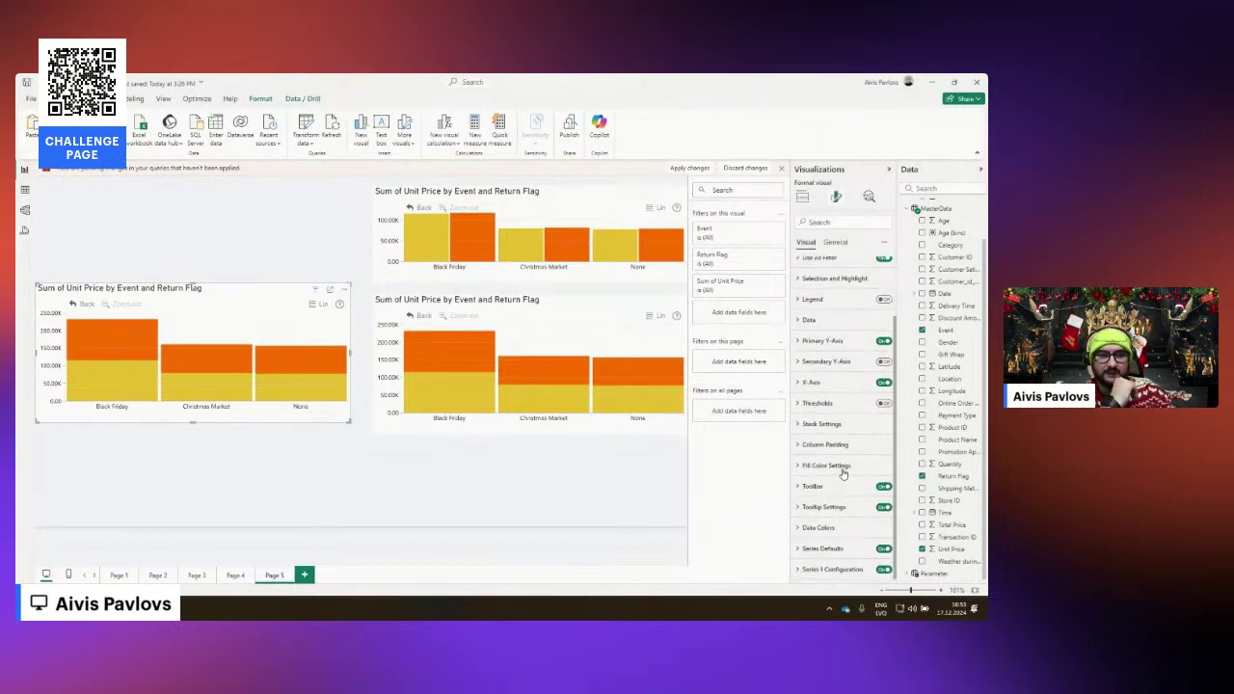
click(844, 447)
double_click(820, 530)
text(155)
key(BackSpace)
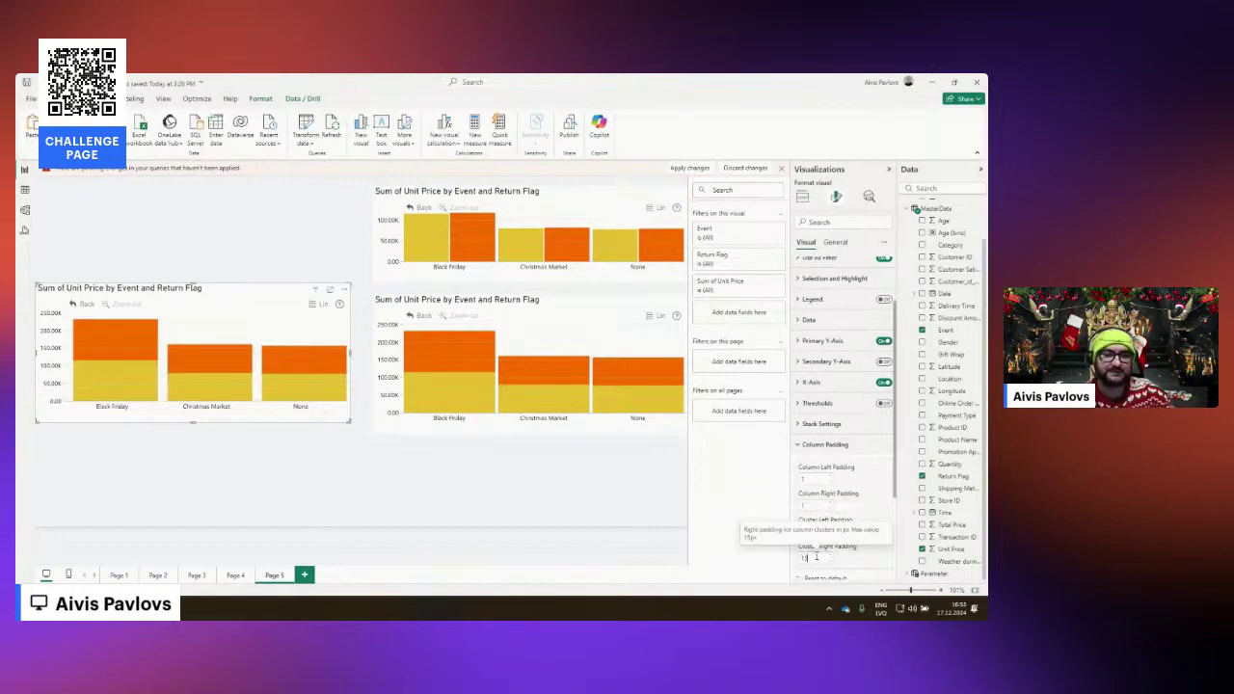
click(327, 255)
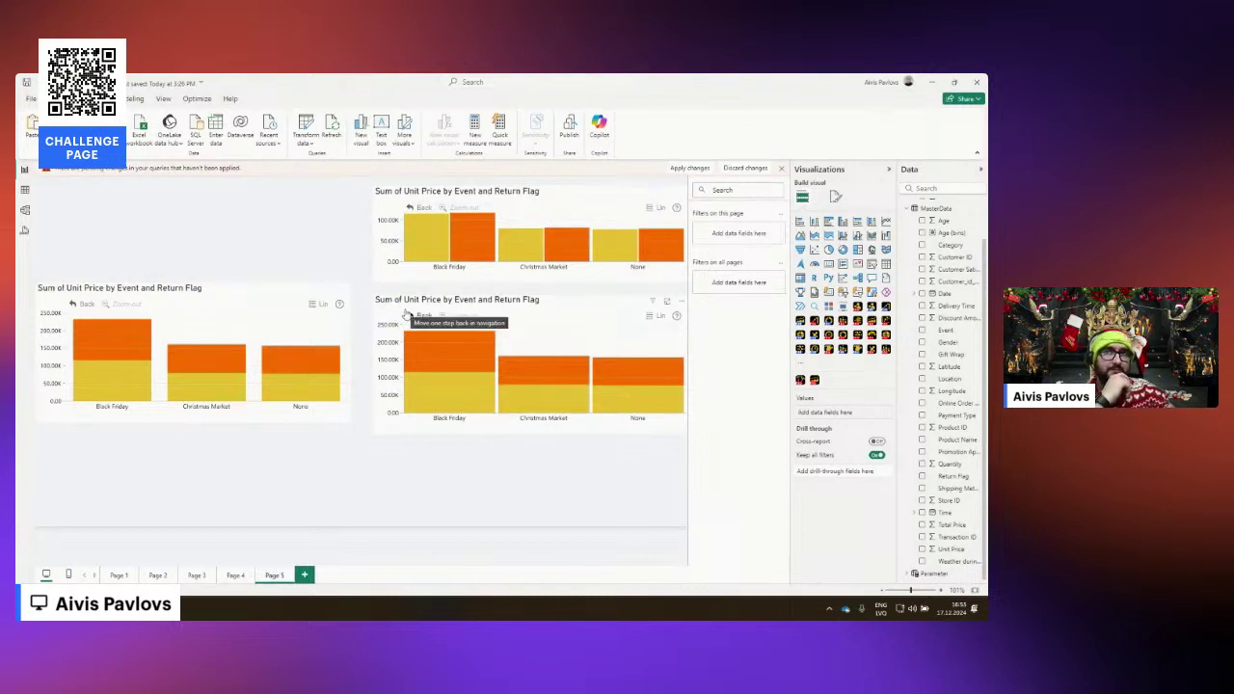
mouse_move(458, 397)
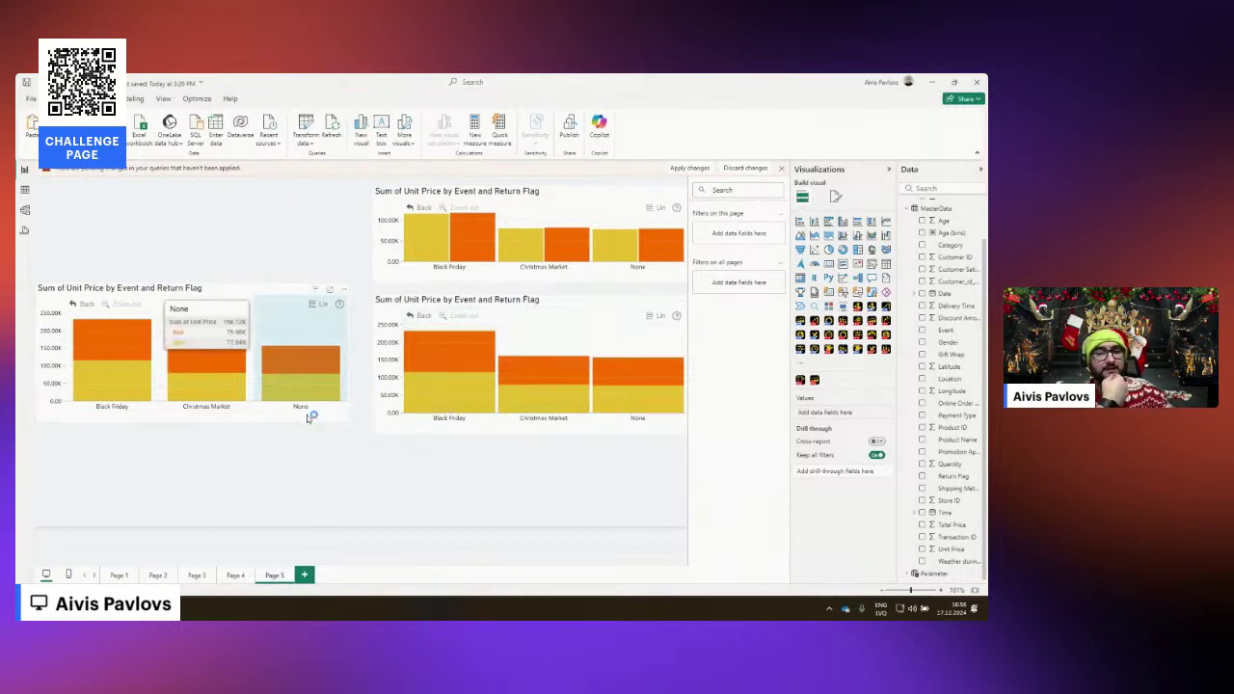
click(494, 304)
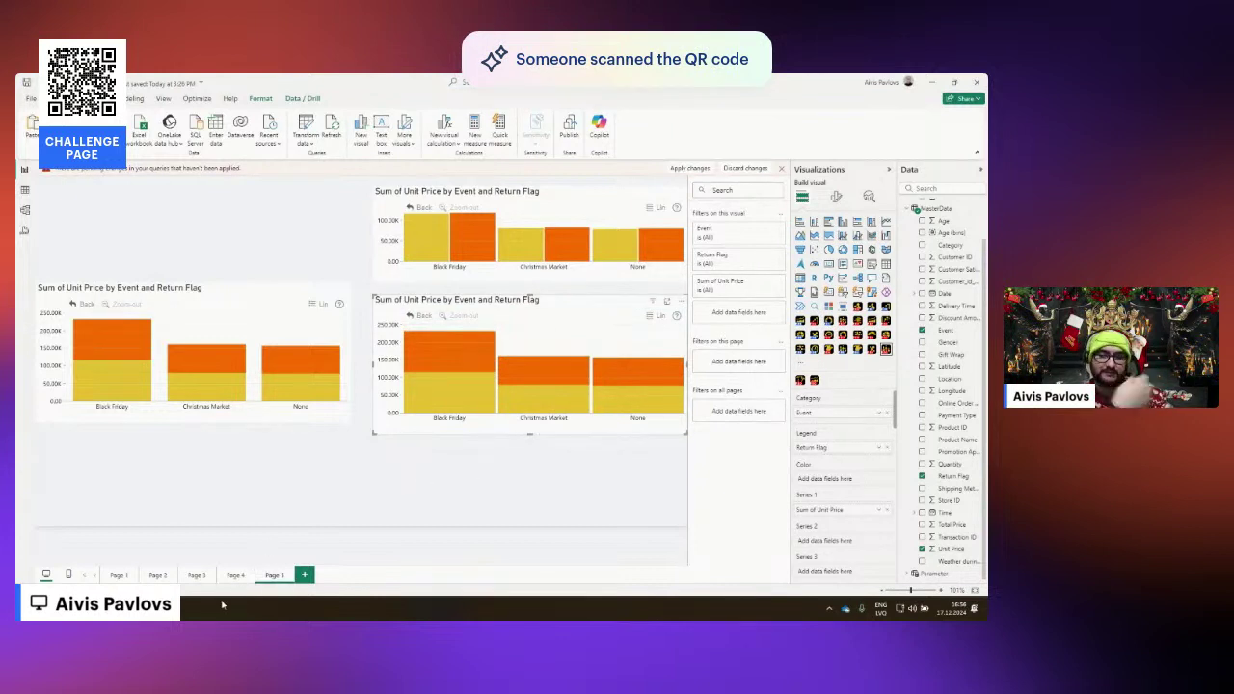
Go to the empty Page 2 and delete it.
click(236, 575)
click(197, 574)
click(158, 575)
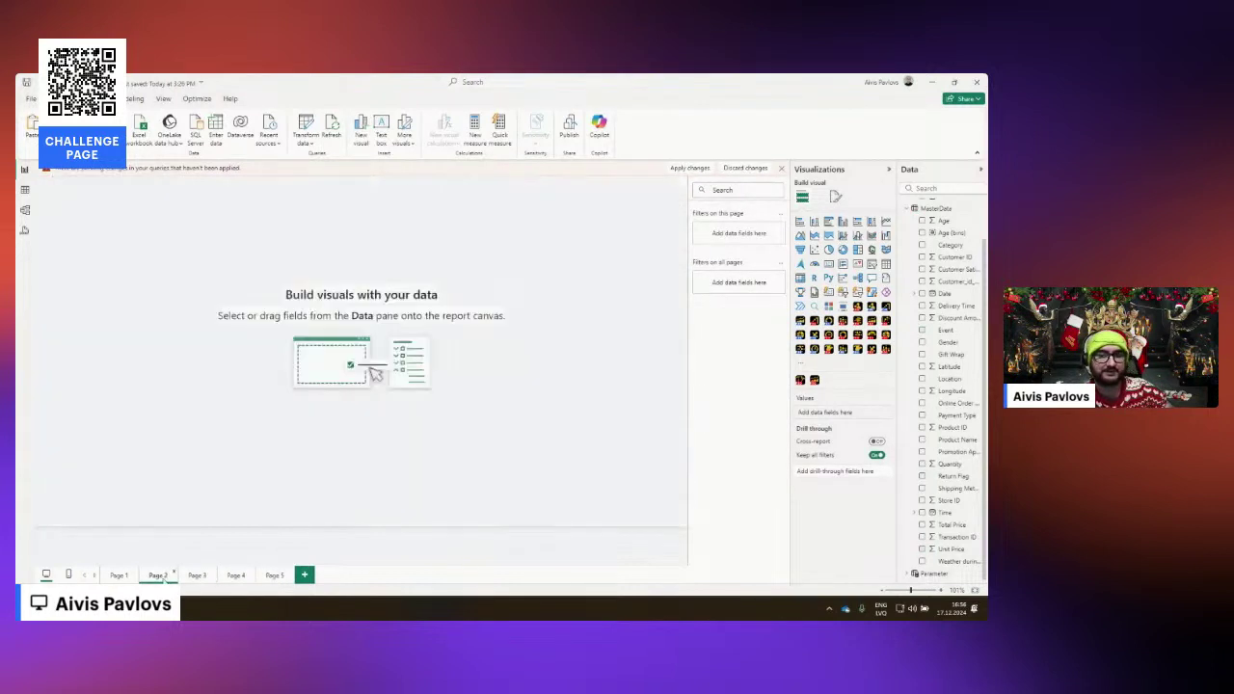
click(172, 574)
click(579, 358)
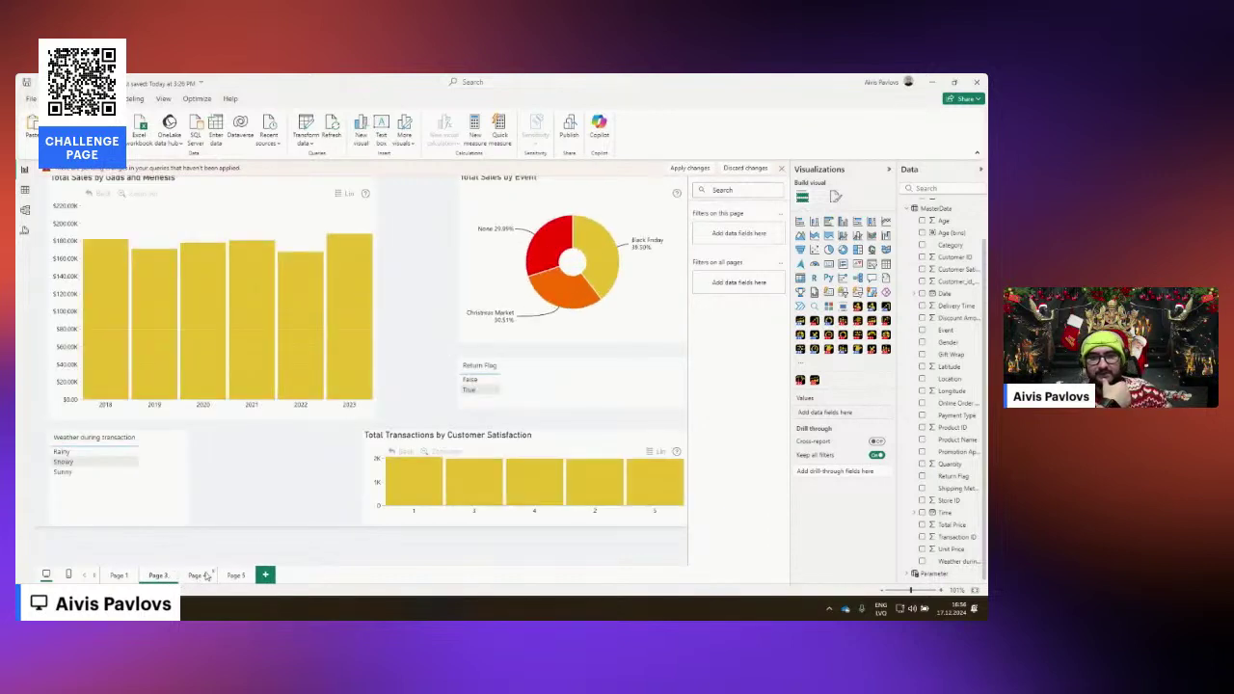
Return to the Page 1 dashboard and discard the pending query changes.
click(198, 576)
click(236, 576)
click(117, 575)
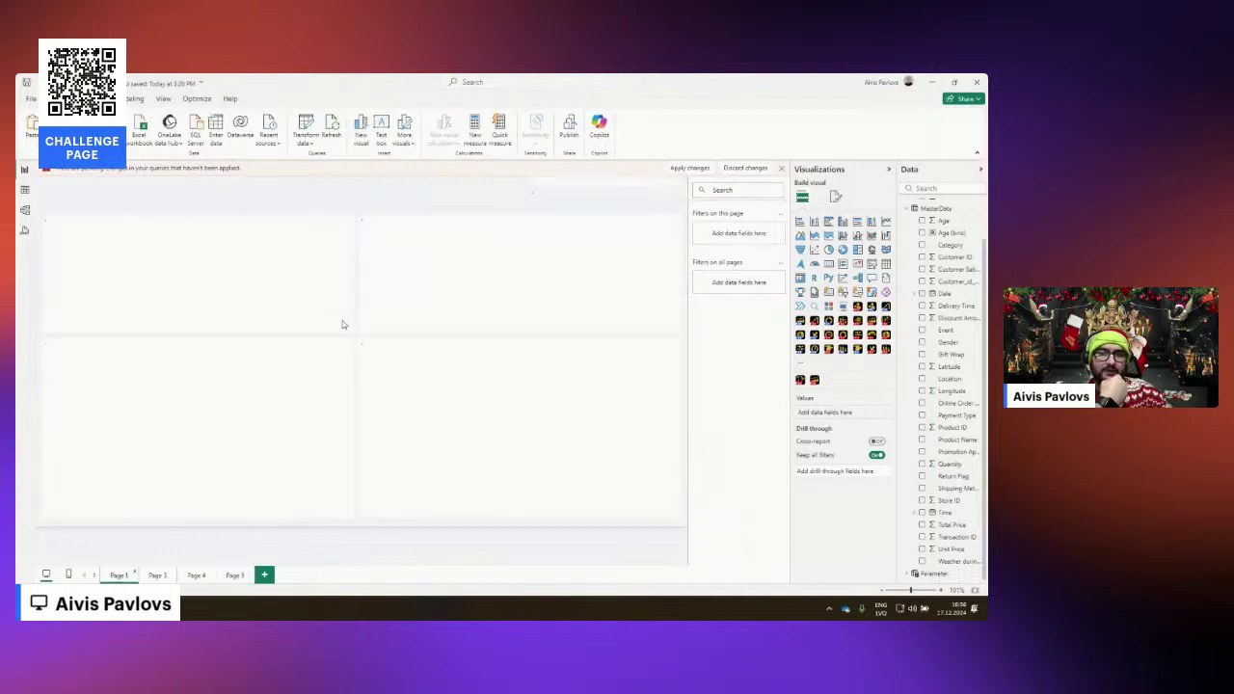
click(737, 170)
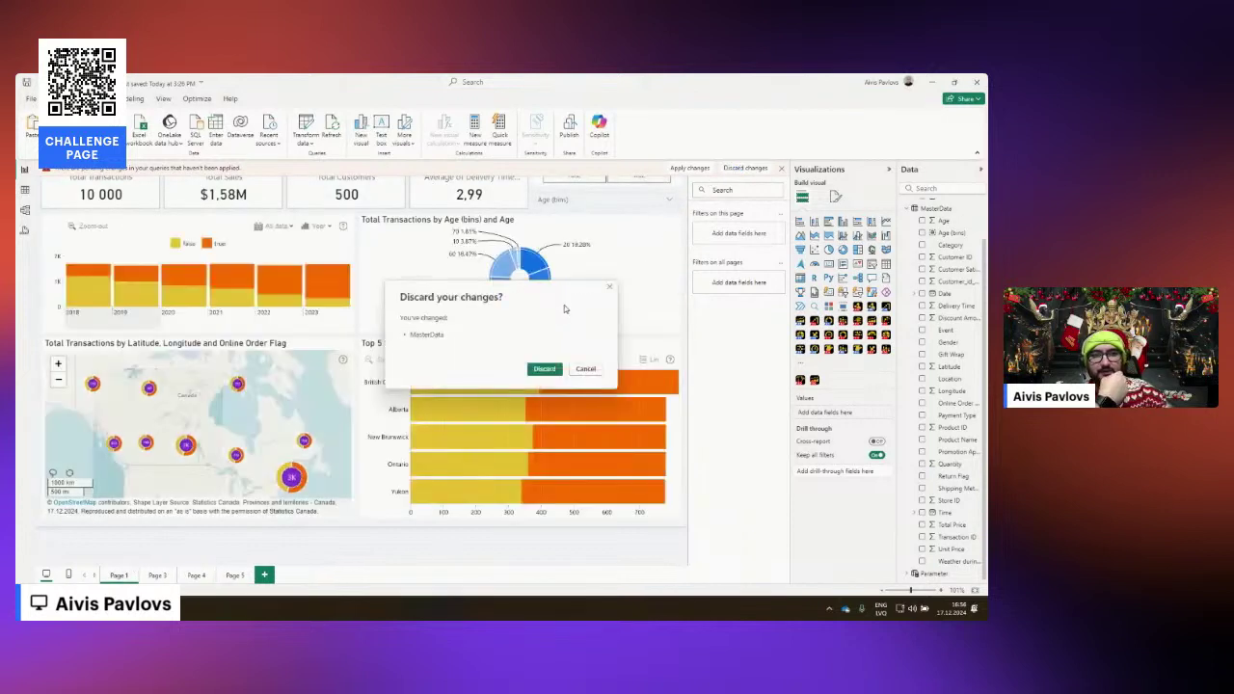
click(547, 370)
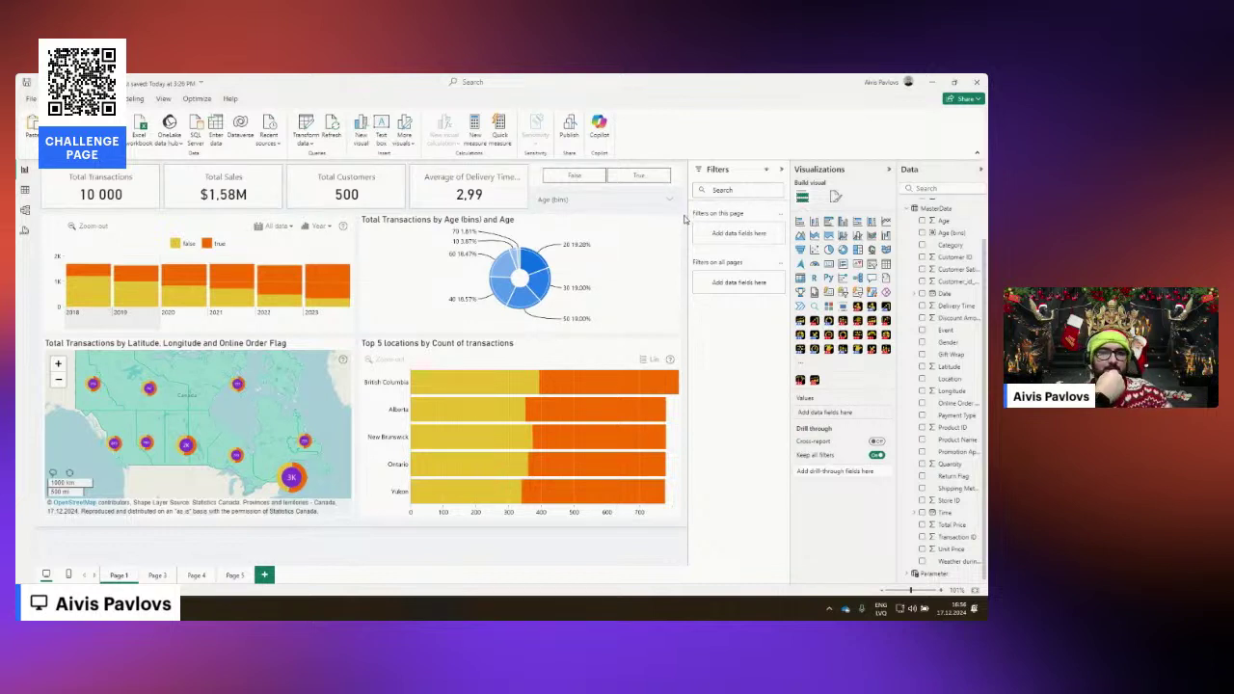
Look at the Modeling tab's New parameter options, Numeric range and Fields, then close them.
click(134, 99)
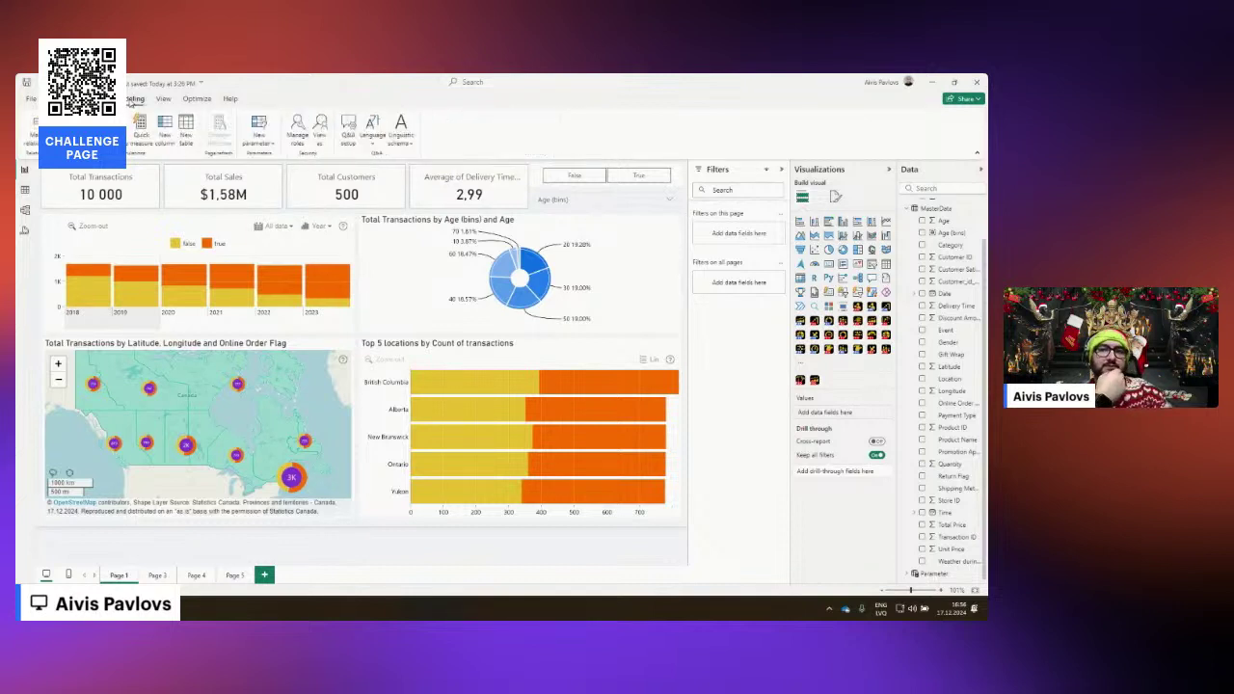
click(259, 134)
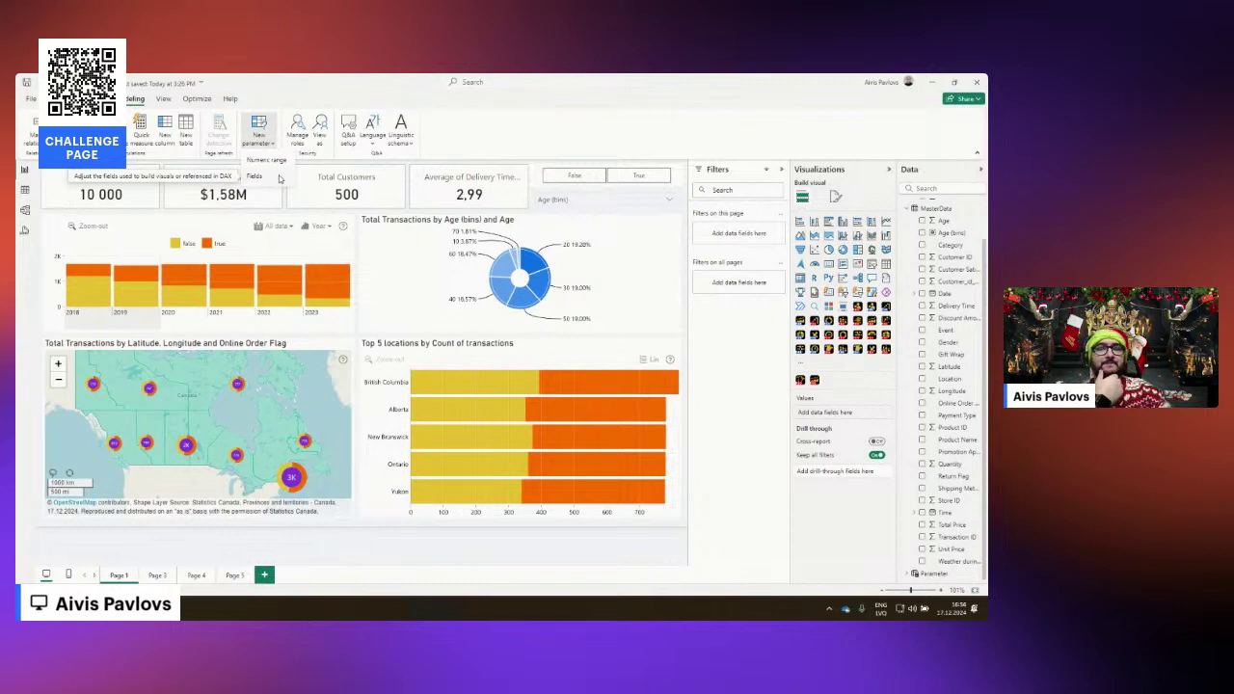
key(Escape)
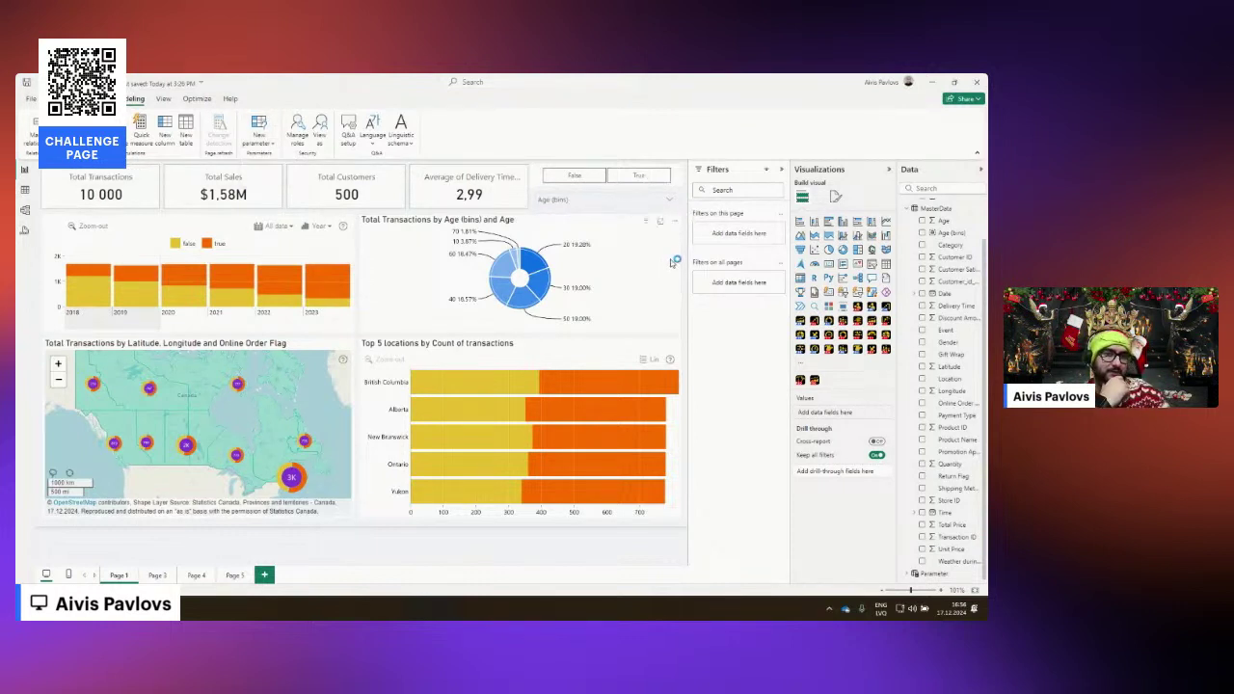
Tick both Payment Type and Age (bins) in the field slicer.
click(668, 201)
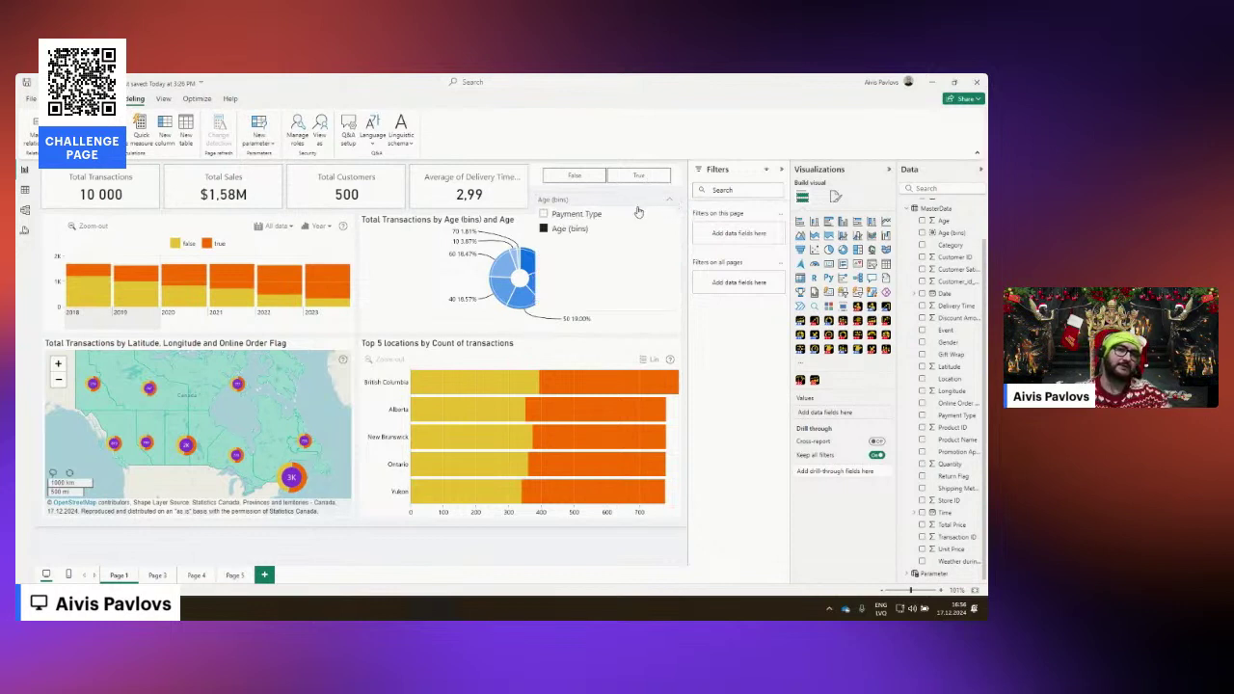
click(578, 215)
ctrl+click(571, 230)
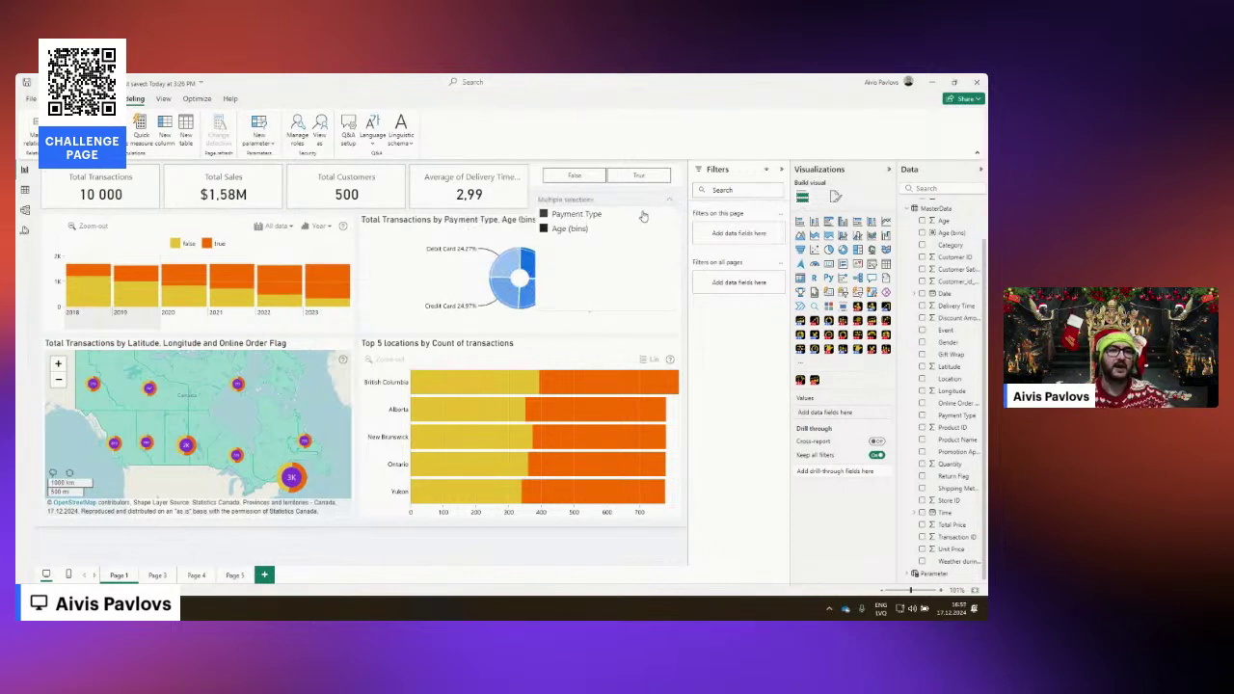
click(684, 208)
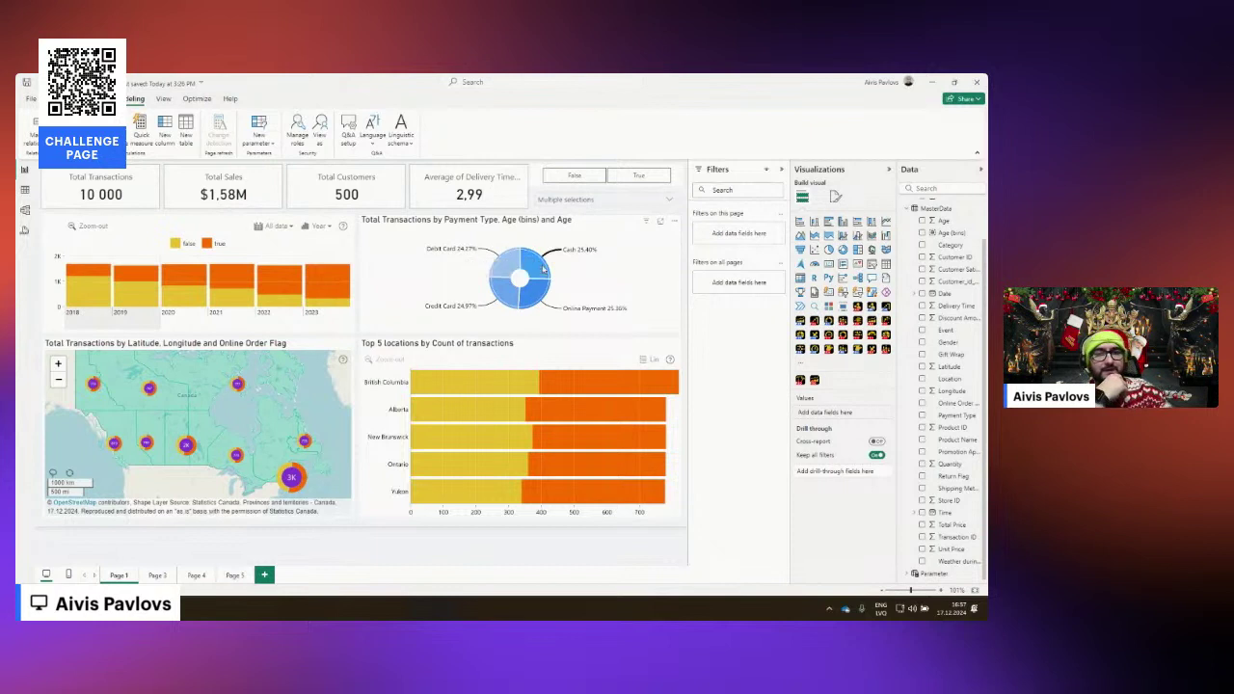
Drill from donut payment-type slices into age bins, including Online Payment's 20 bin, and back up.
click(571, 286)
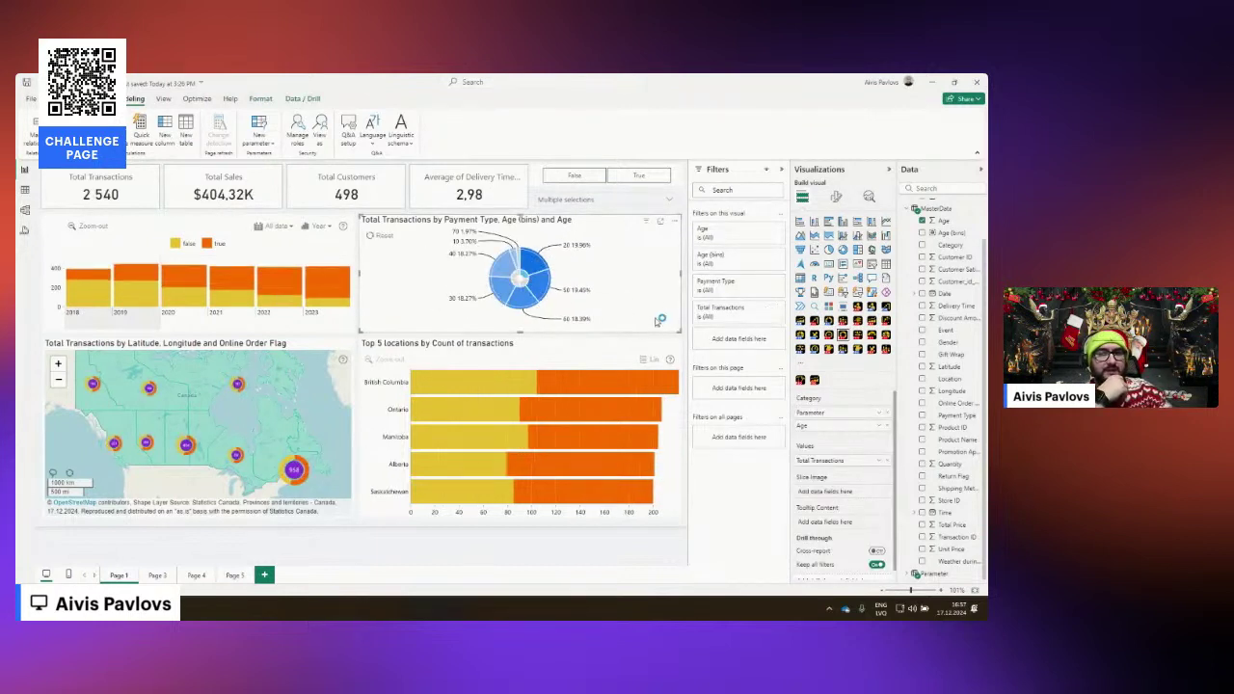
mouse_move(520, 278)
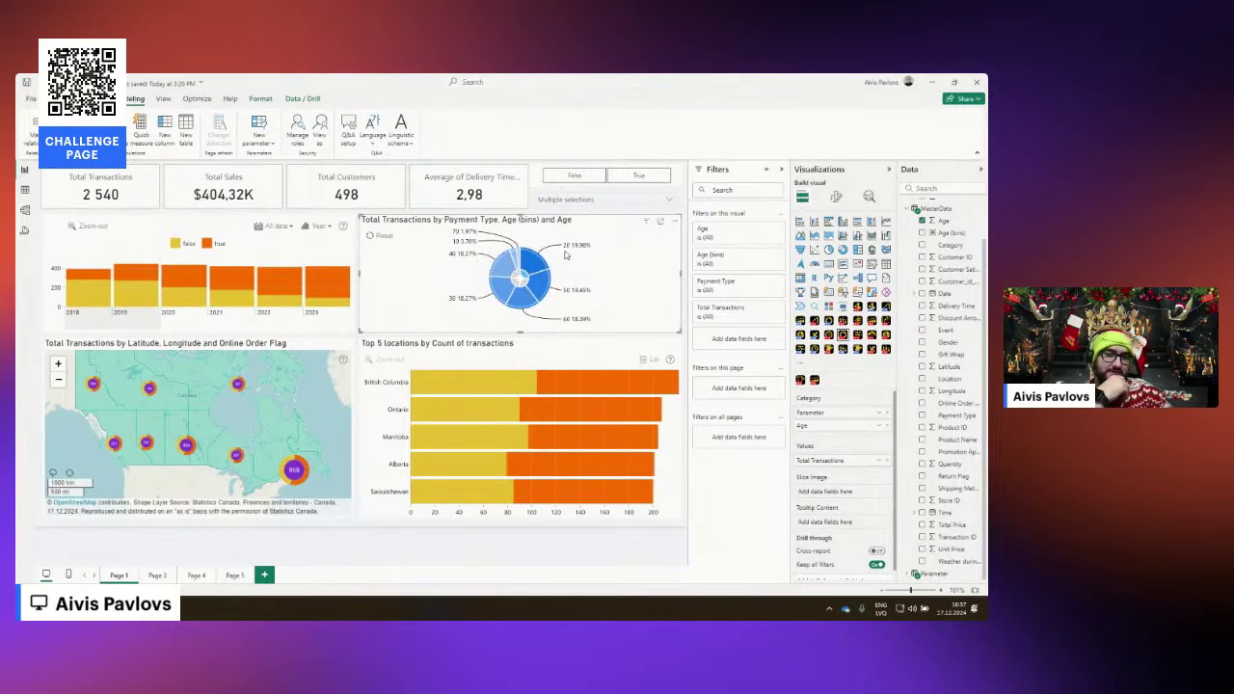
click(529, 283)
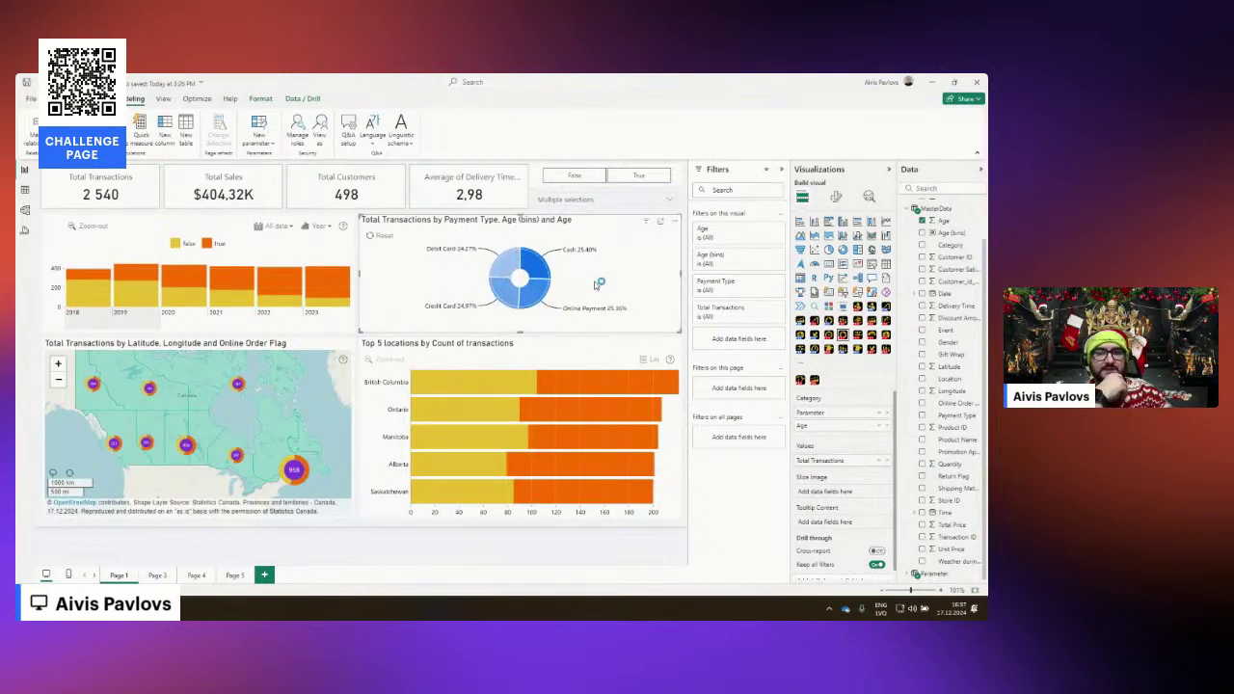
click(524, 297)
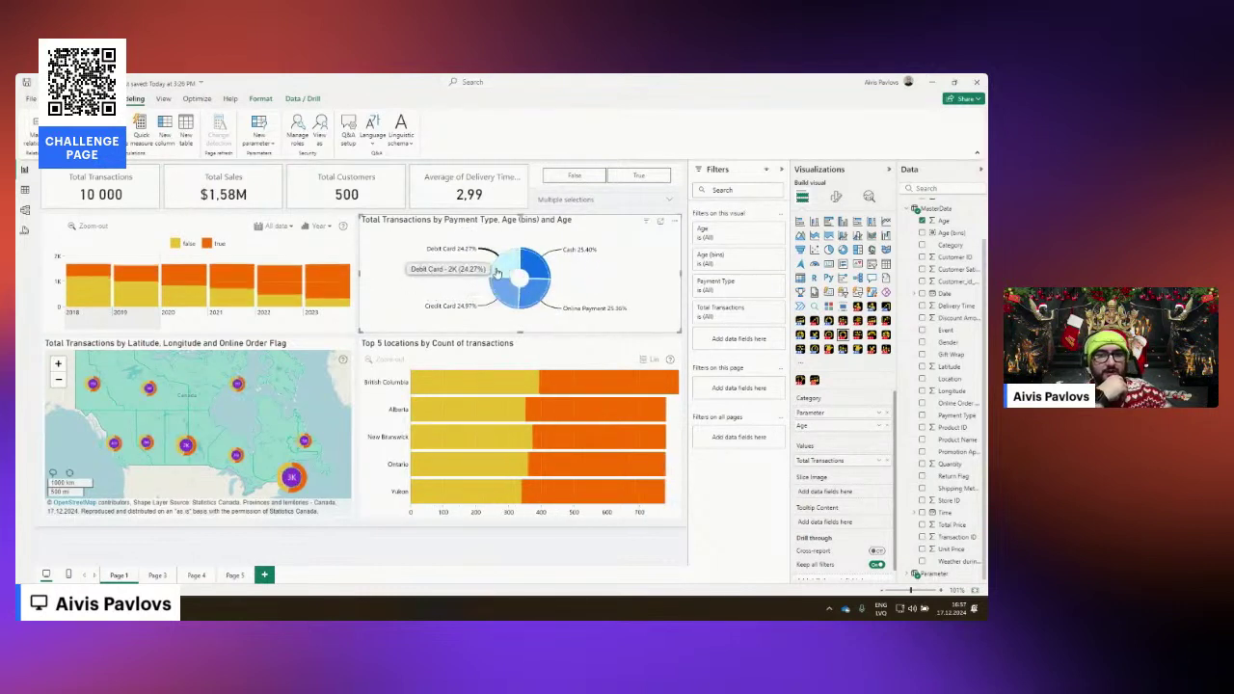
click(576, 291)
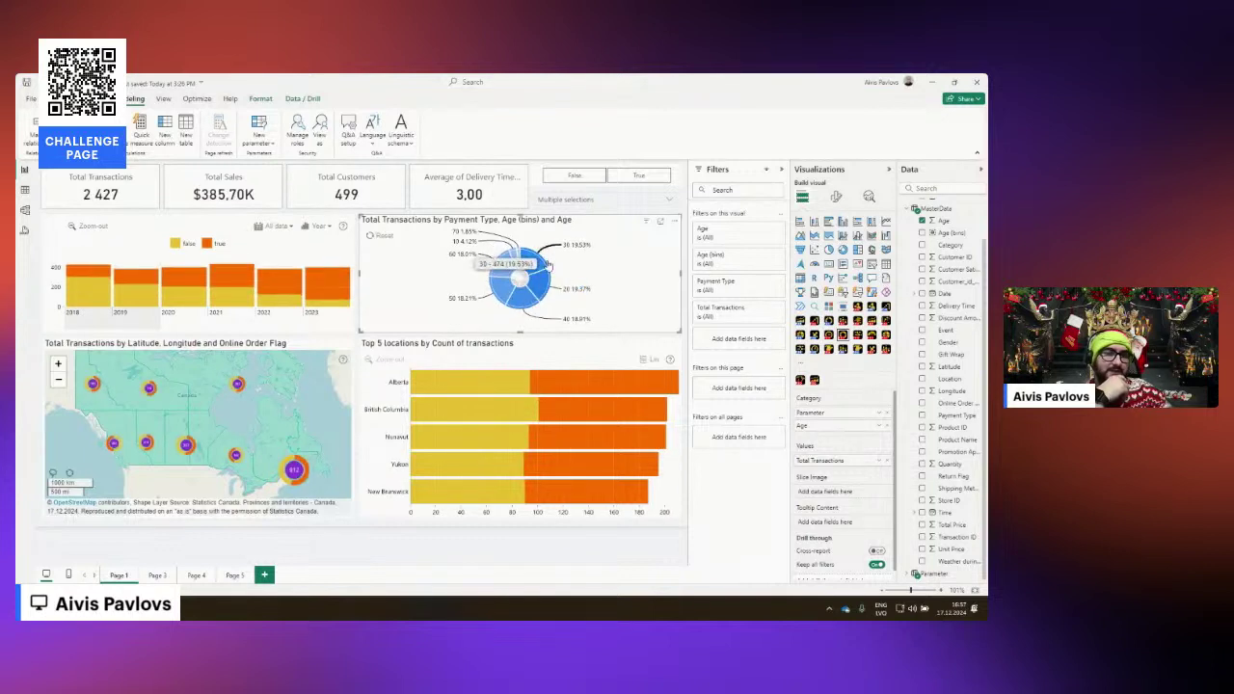
click(552, 282)
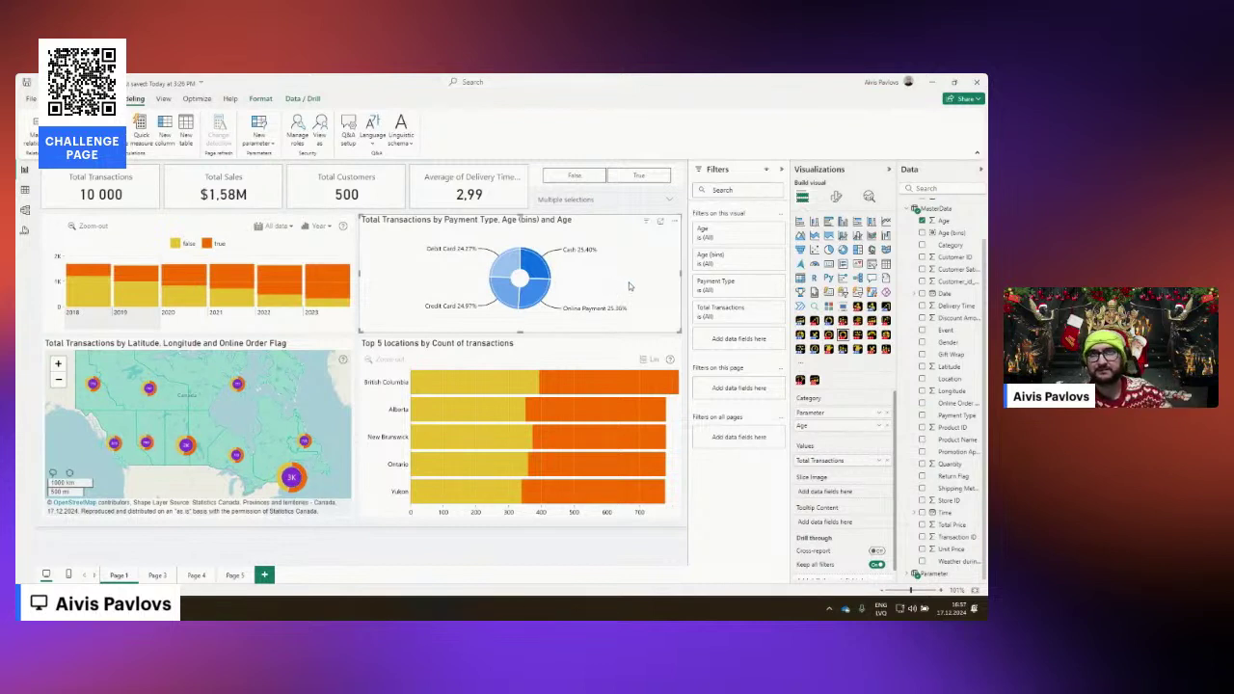
Test the slicer by reselecting Age (bins) then Payment Type and filtering one donut slice.
click(668, 199)
mouse_move(508, 280)
click(579, 231)
click(579, 232)
click(576, 215)
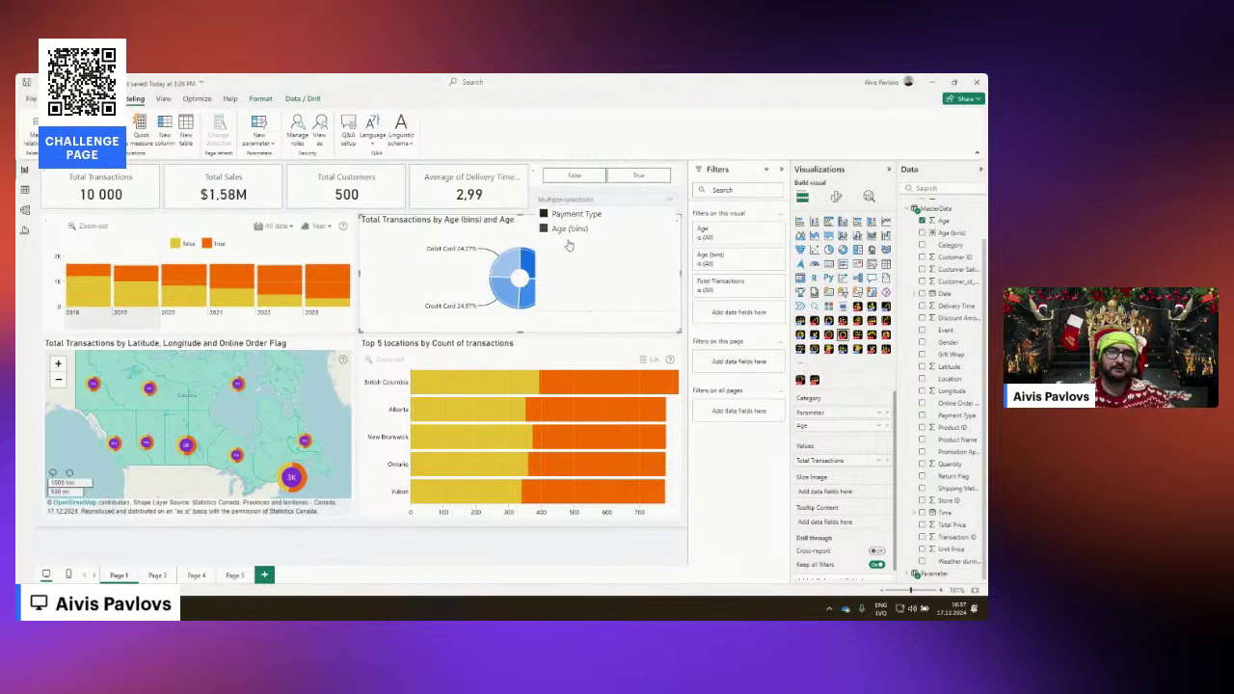
click(669, 199)
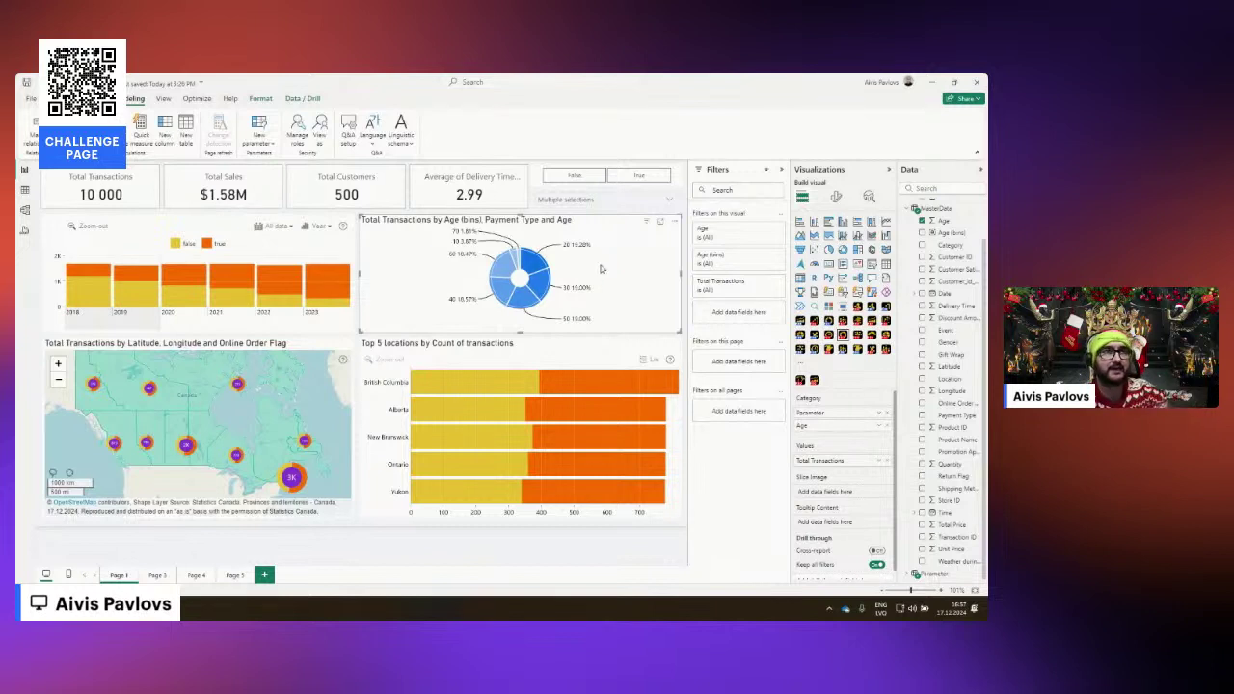
click(532, 264)
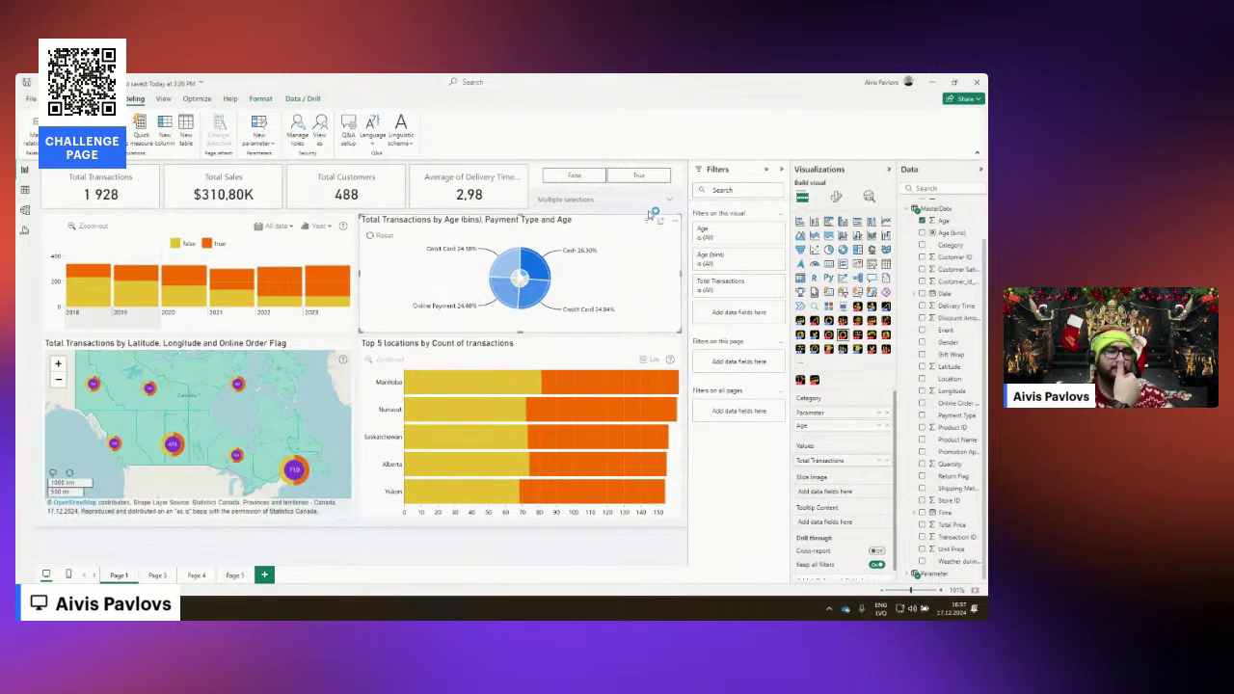
Clear the Age (bins) choice and drag Age out of the donut's Category well.
click(668, 200)
click(567, 229)
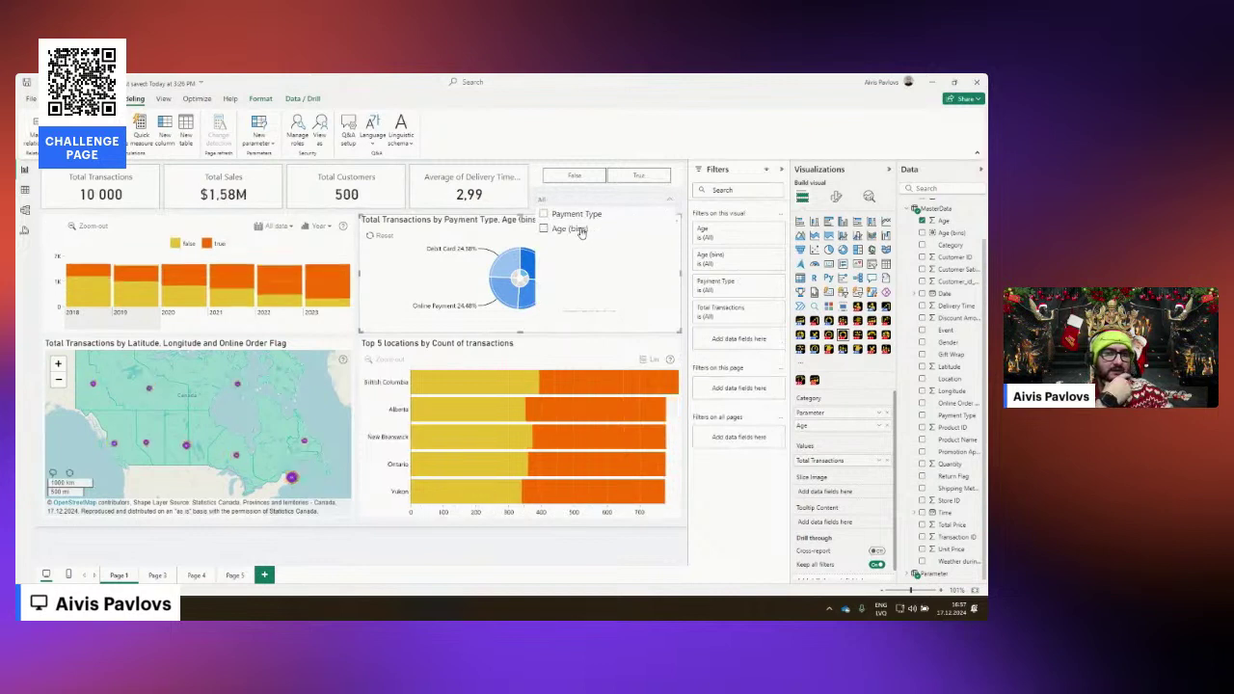
click(569, 230)
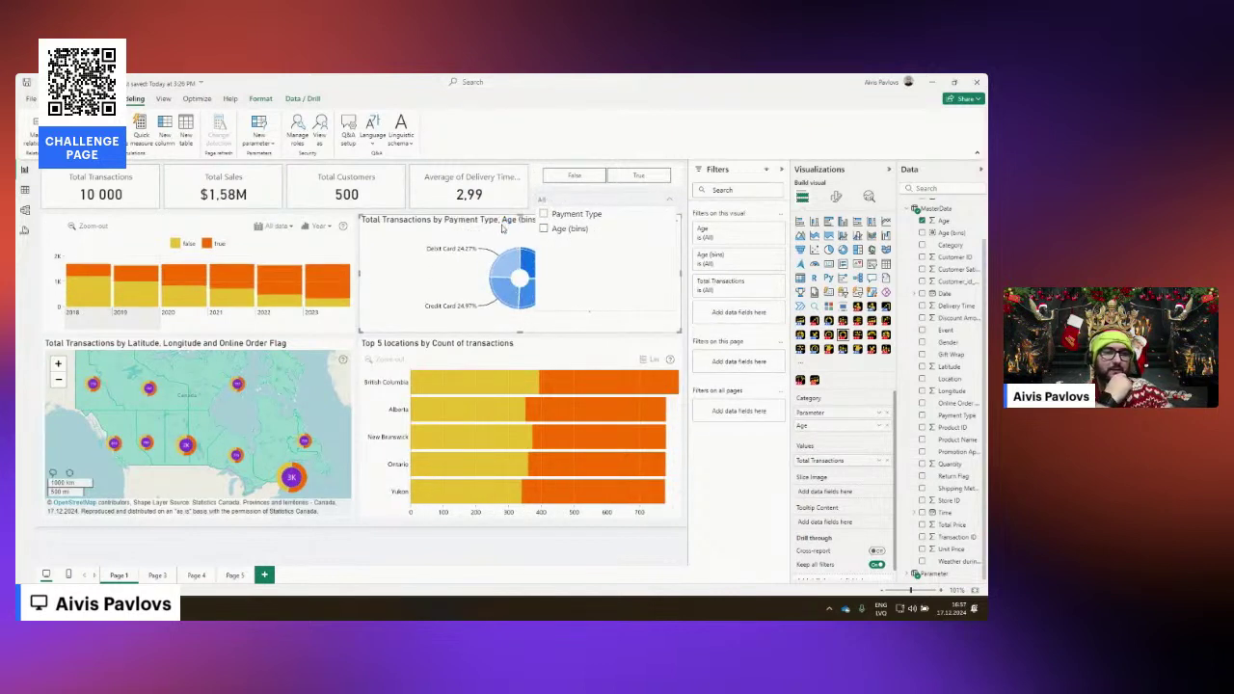
drag(885, 429, 758, 431)
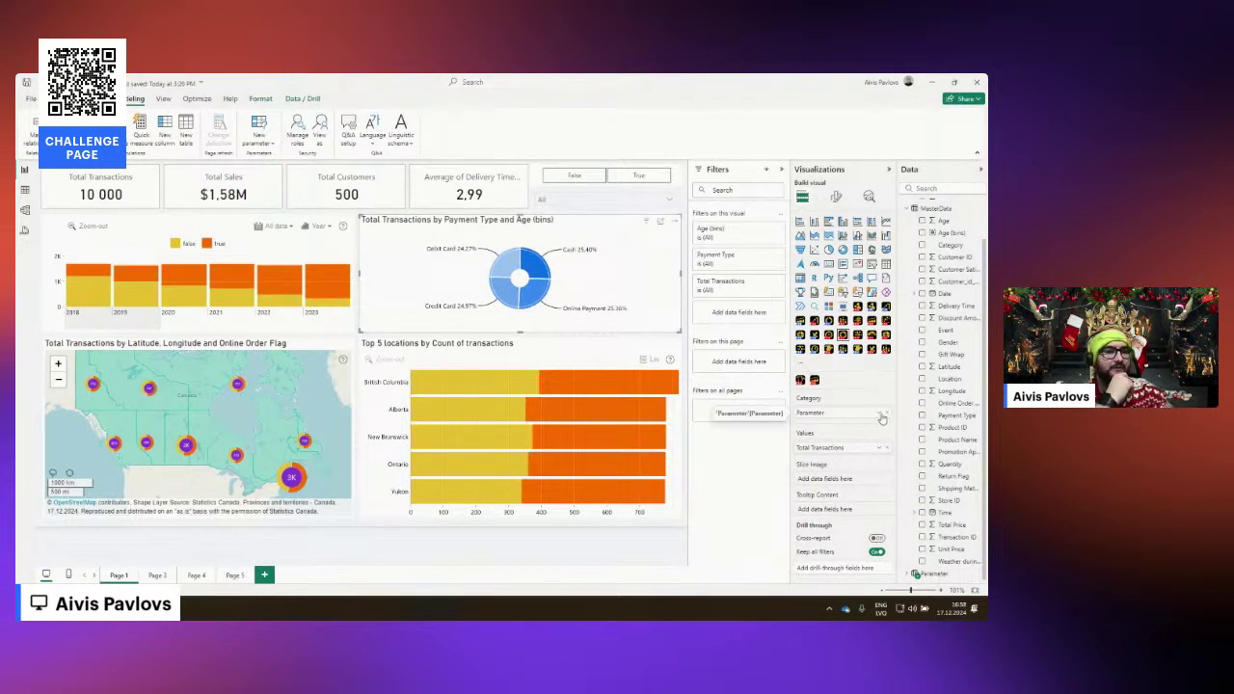
Group the donut by the Parameter field and restyle the parameter slicer as a vertical list.
click(878, 412)
click(922, 480)
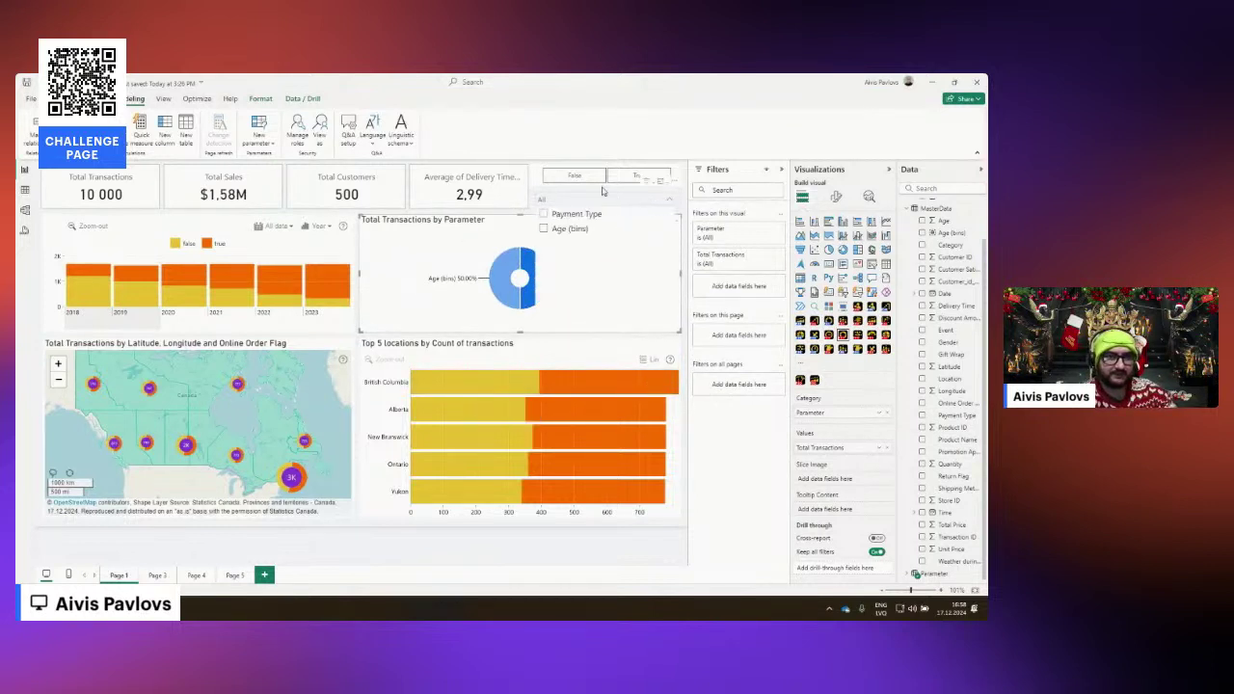
click(655, 203)
click(836, 195)
click(820, 291)
click(825, 317)
click(821, 331)
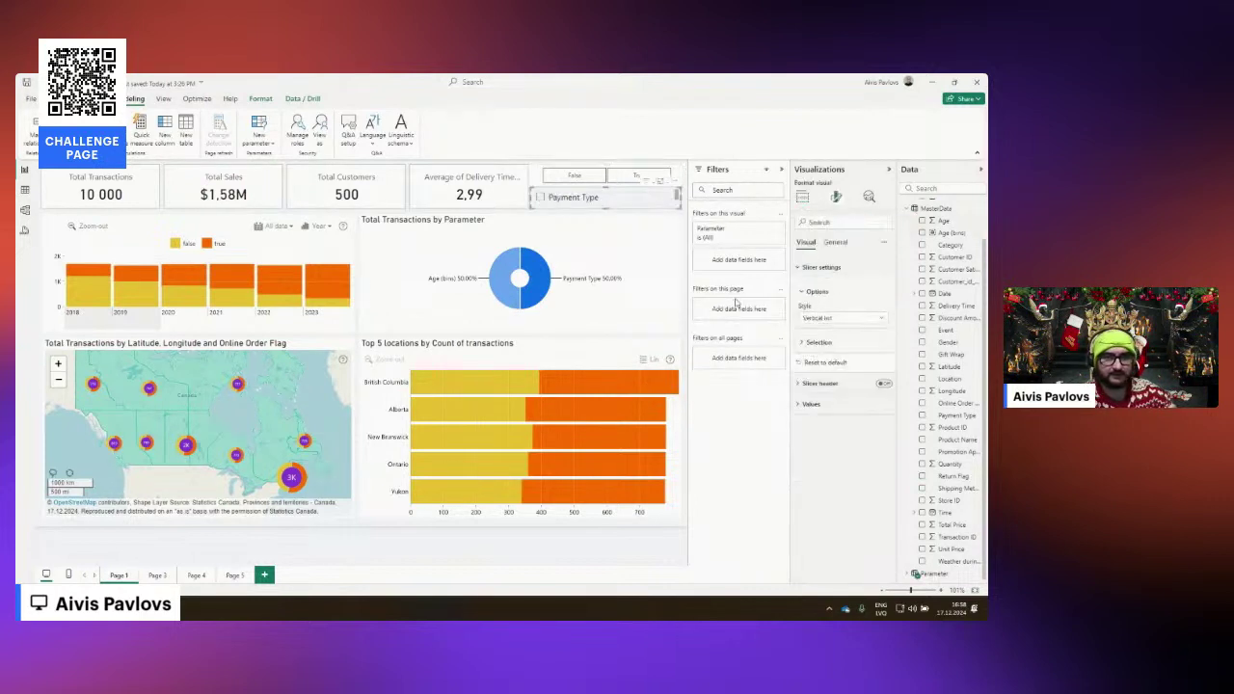
Reposition the parameter slicer and narrow the donut chart from its right edge.
mouse_move(652, 206)
mouse_down()
mouse_move(369, 230)
mouse_move(660, 222)
mouse_move(661, 207)
mouse_up()
click(659, 272)
drag(686, 275, 531, 277)
click(617, 281)
click(572, 222)
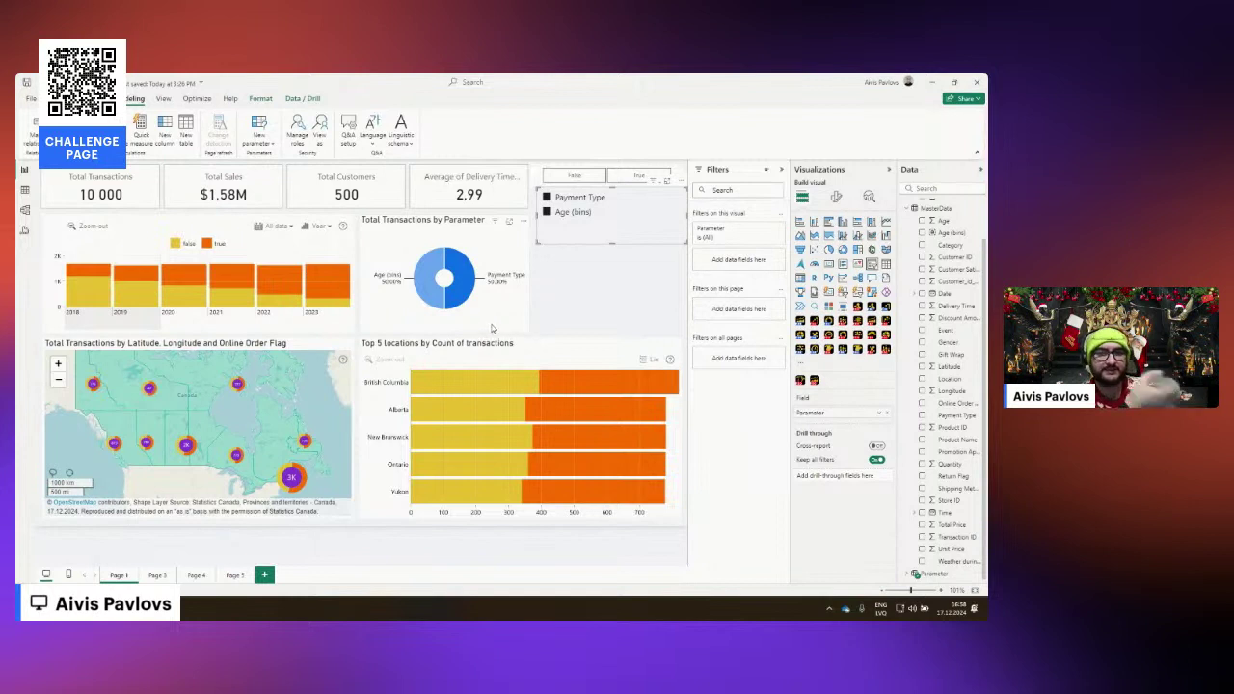
Set the donut's Parameter field to Show values of selected field, splitting it by payment type.
click(519, 313)
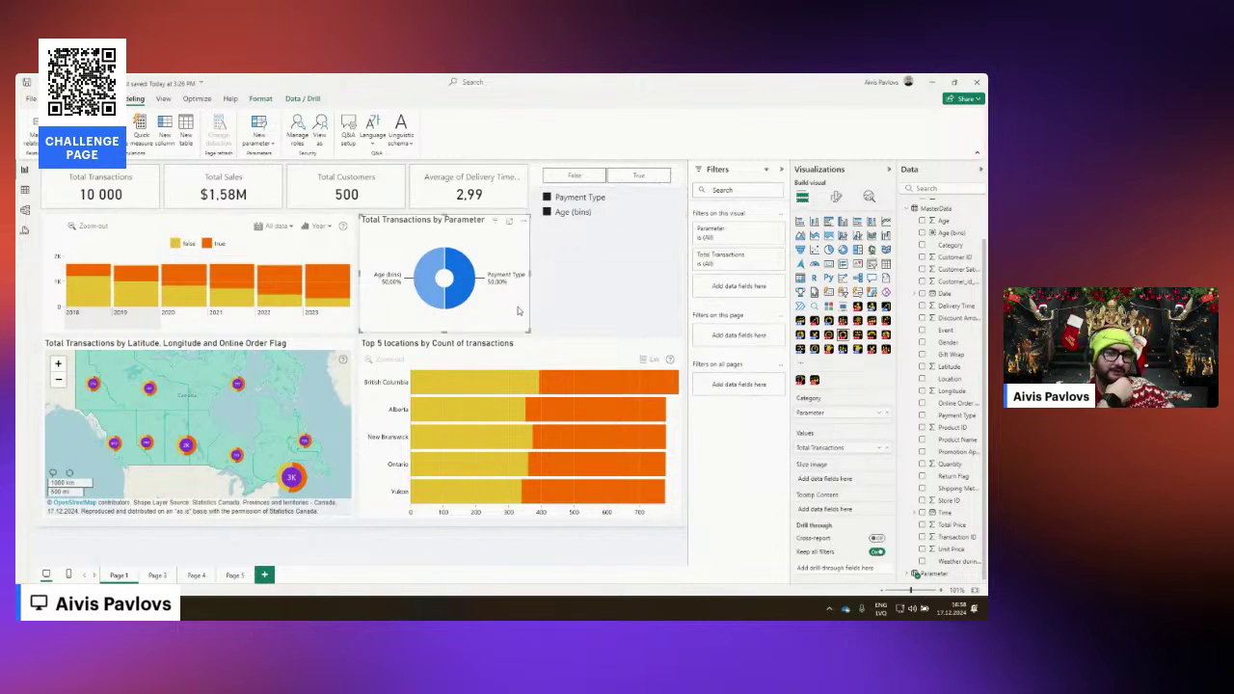
click(879, 414)
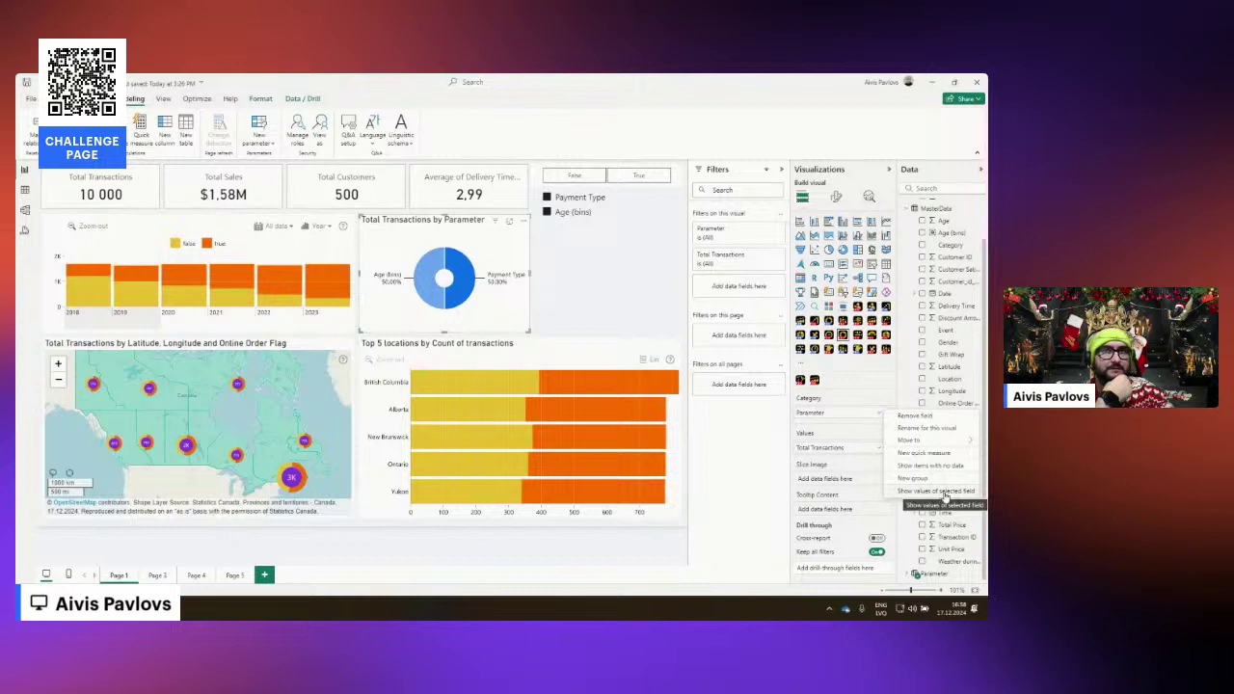
click(944, 497)
click(880, 415)
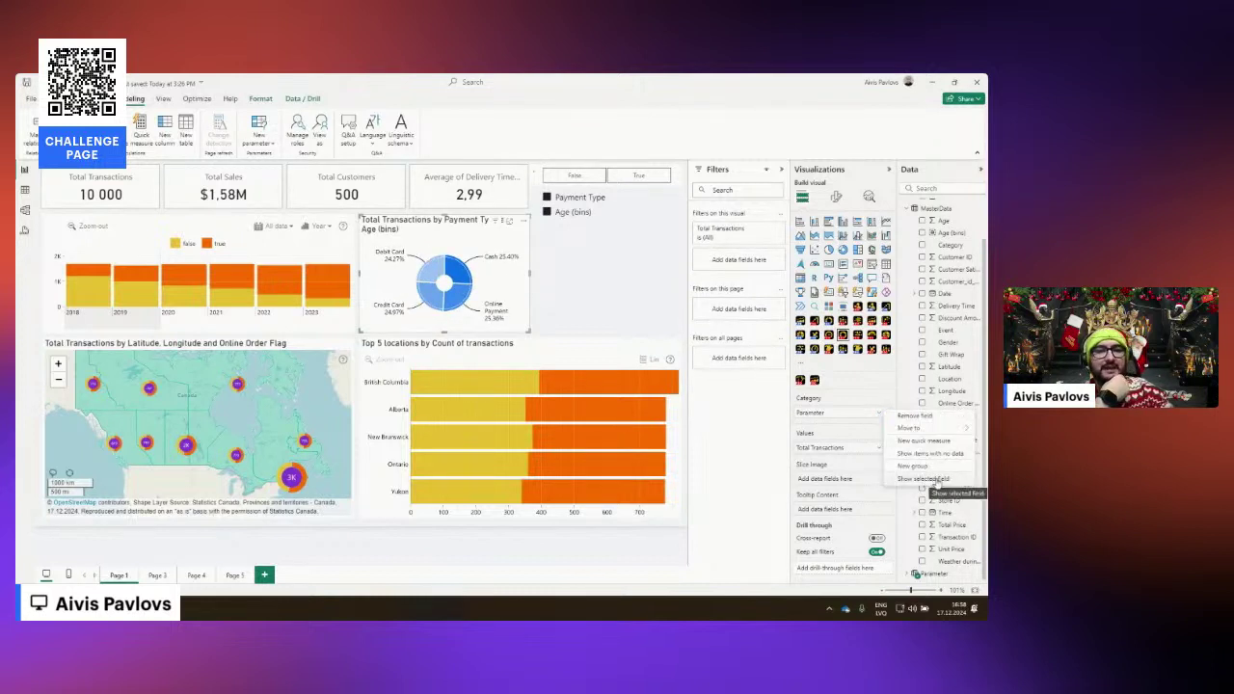
click(658, 310)
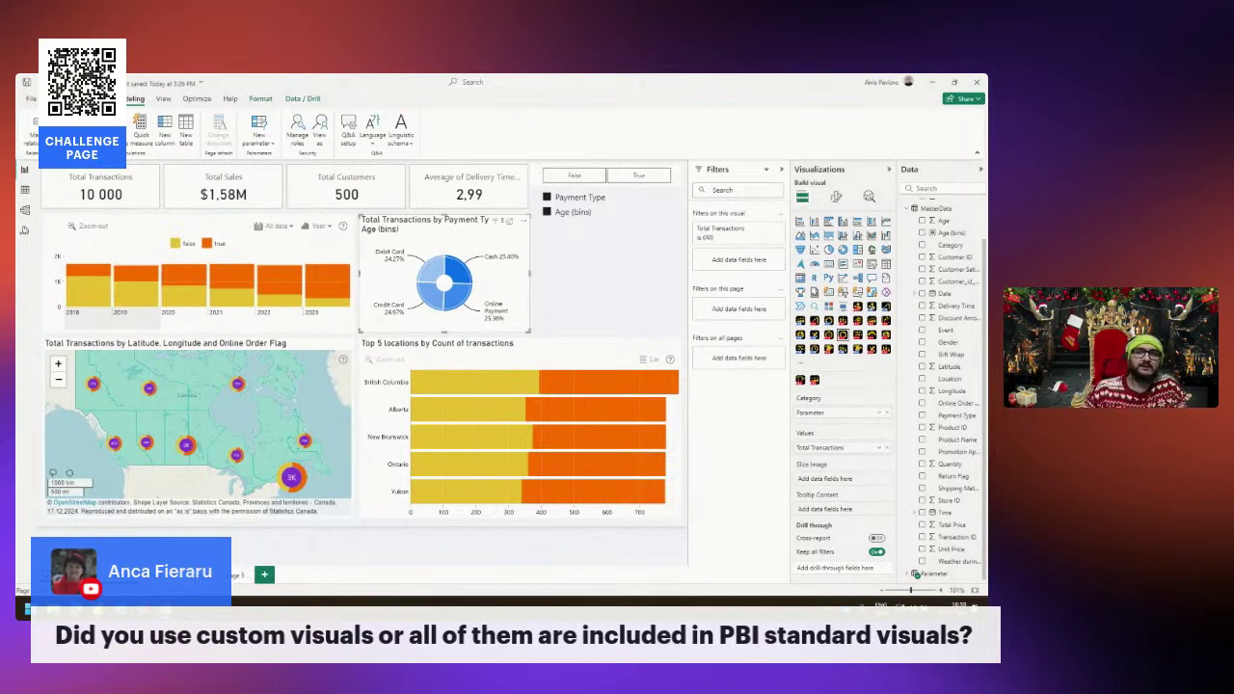
Deselect the report visuals and switch to the browser showing the ZoomCharts challenge page.
click(608, 227)
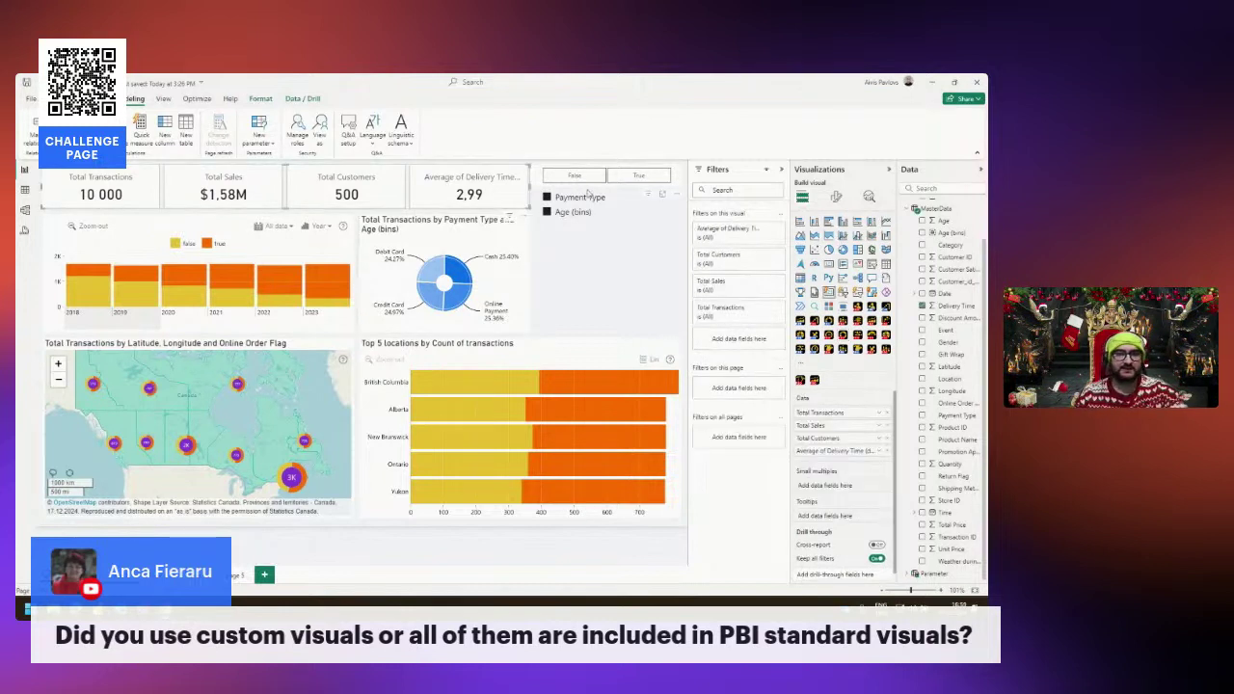
click(562, 285)
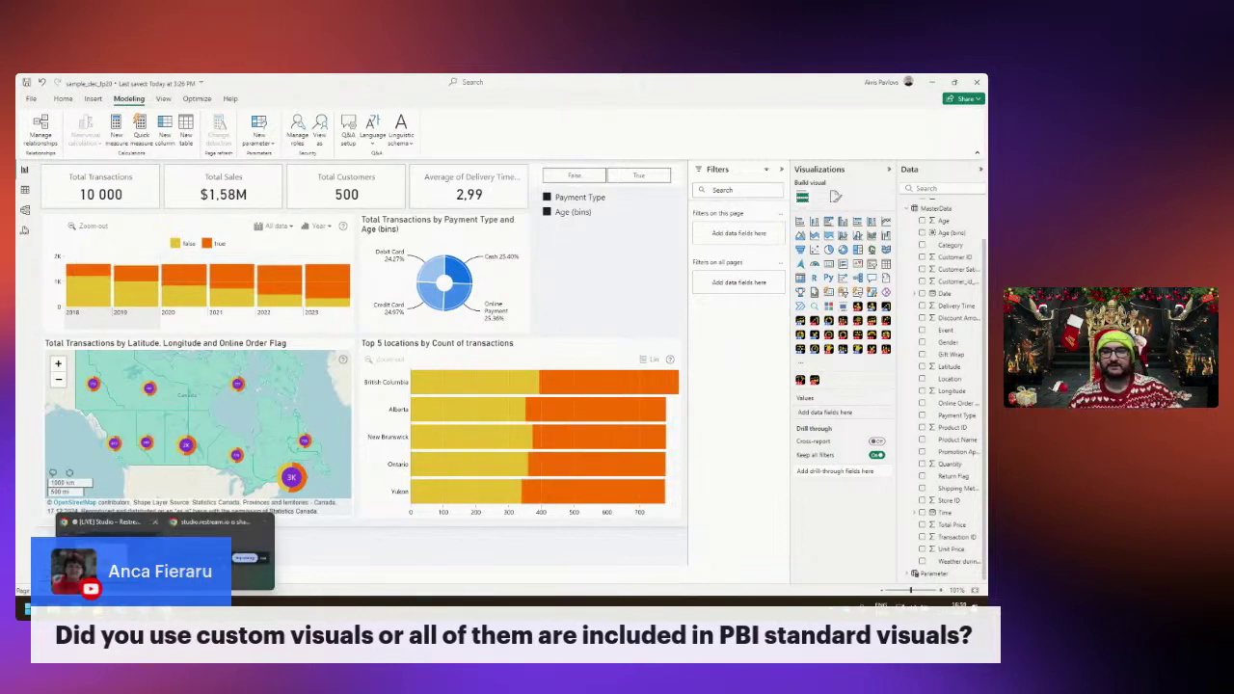
click(221, 554)
Open the ZoomCharts Video Tutorials page from Resources, then close that tab.
mouse_move(246, 135)
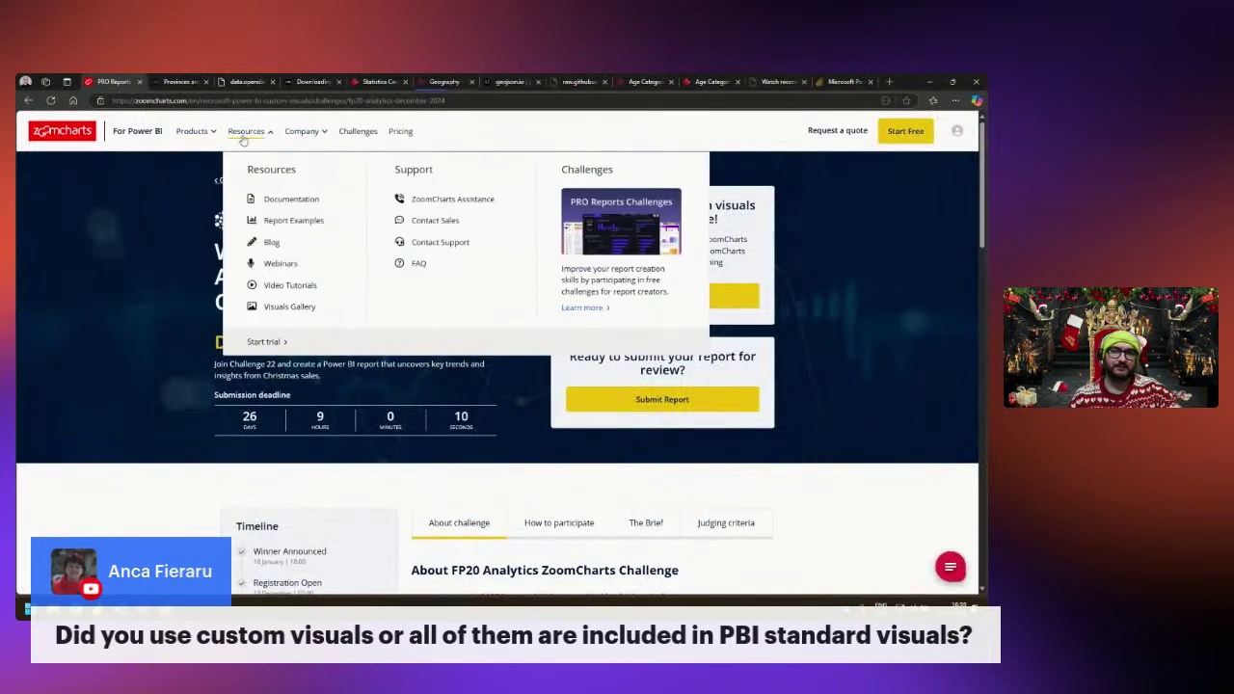
click(293, 282)
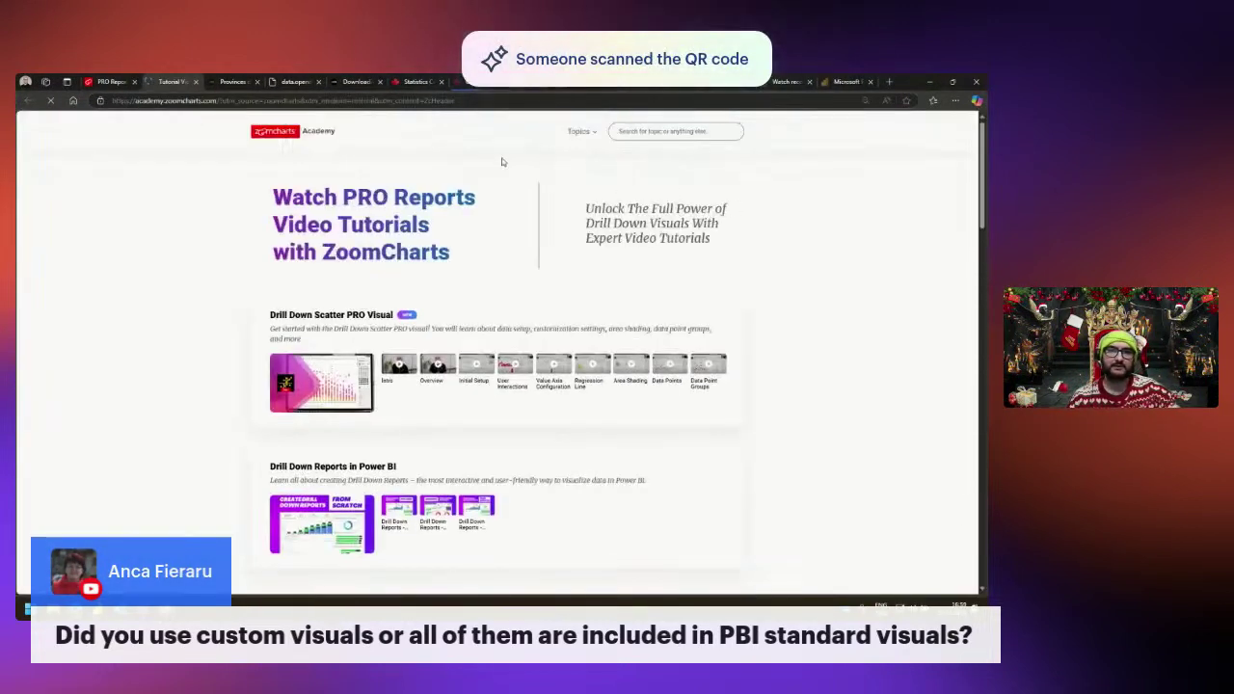
mouse_move(583, 136)
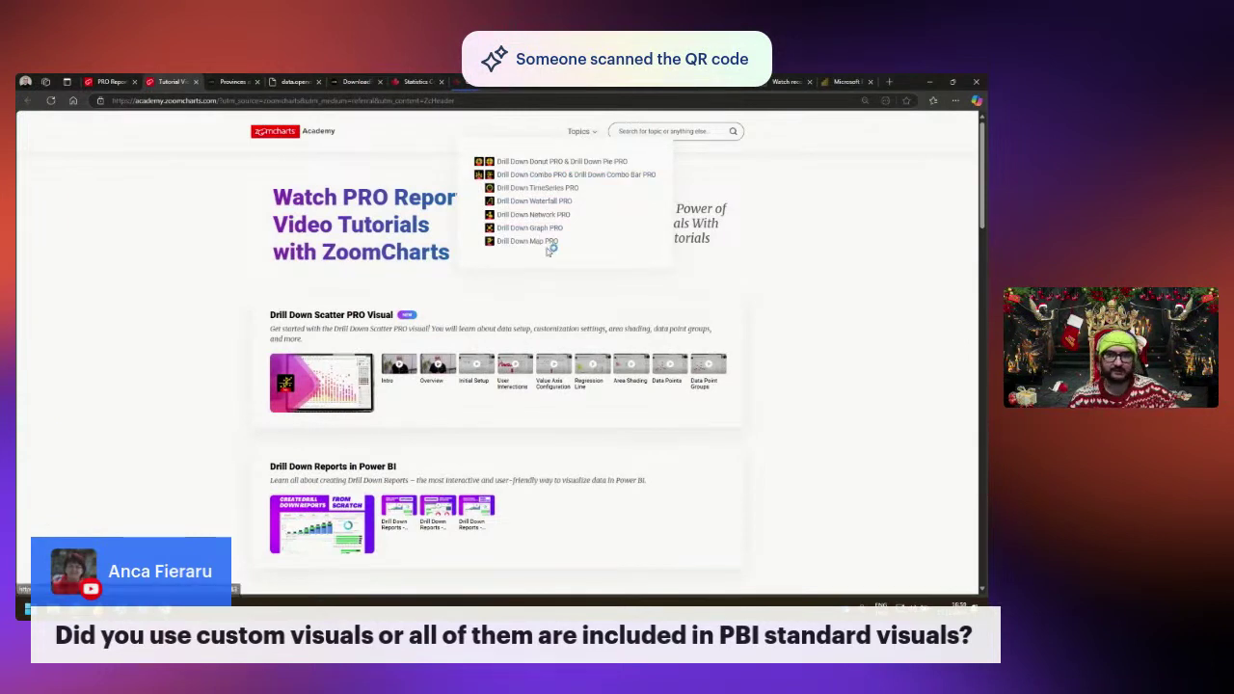
click(197, 83)
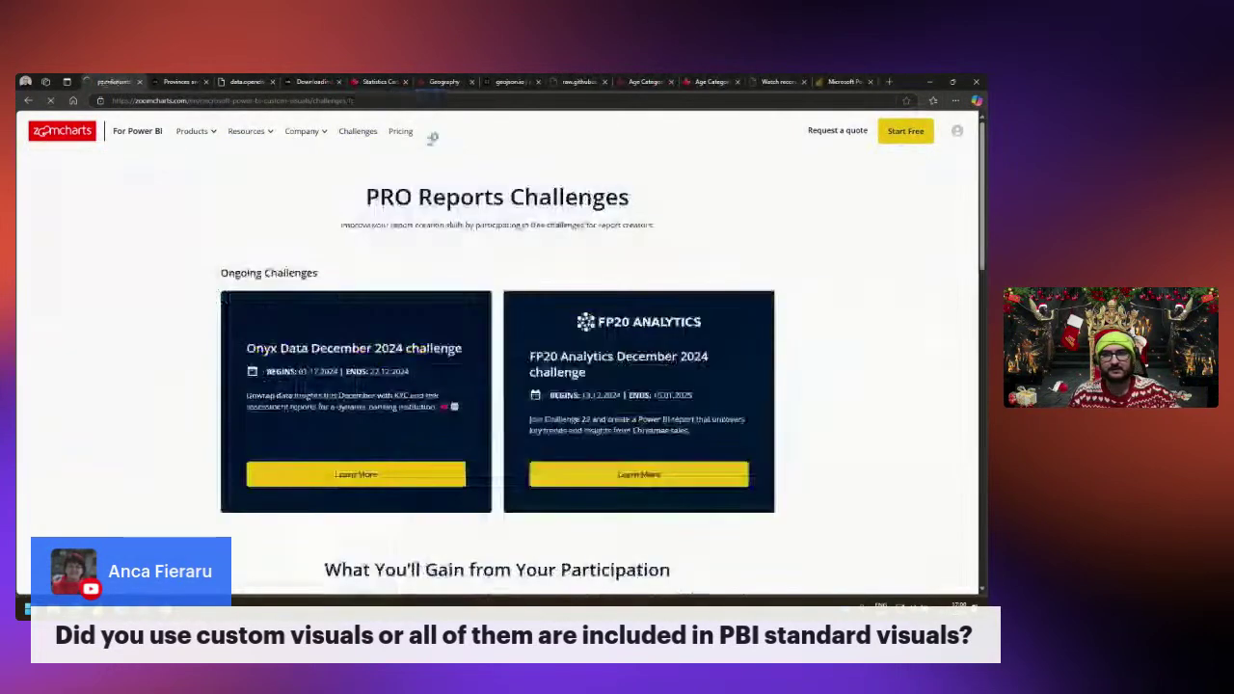
Open Resources > Webinars and scroll down to the Webinar Recordings list.
mouse_move(243, 132)
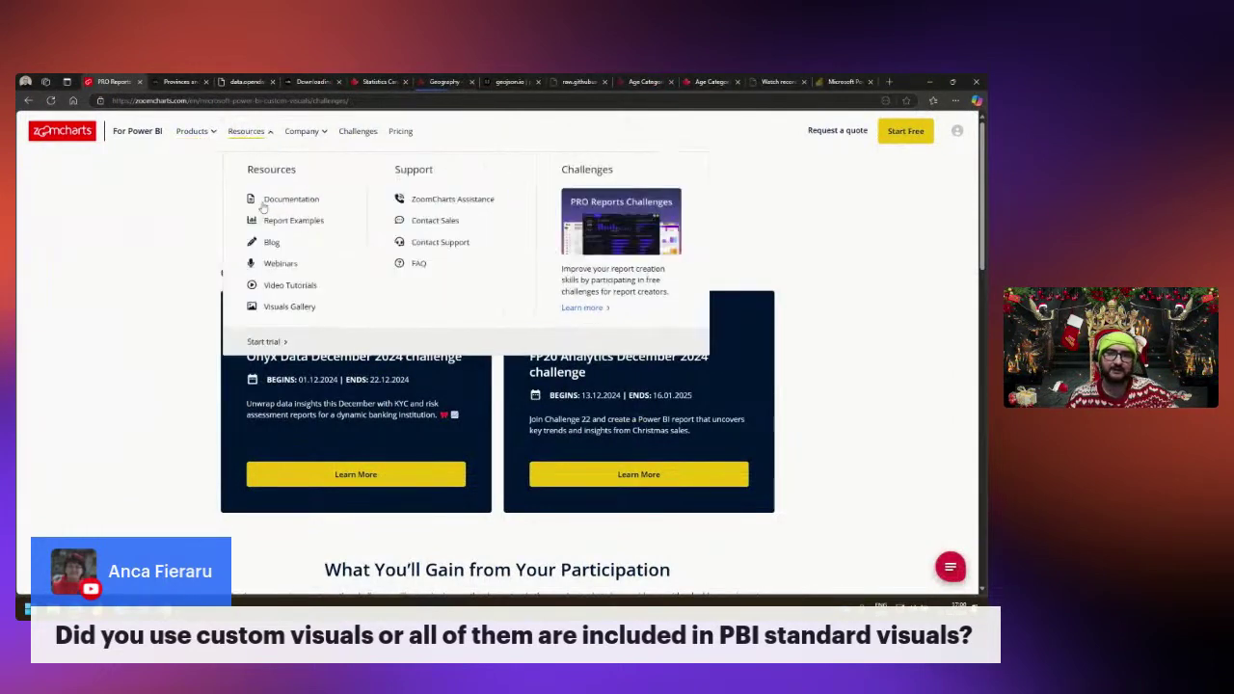
click(283, 266)
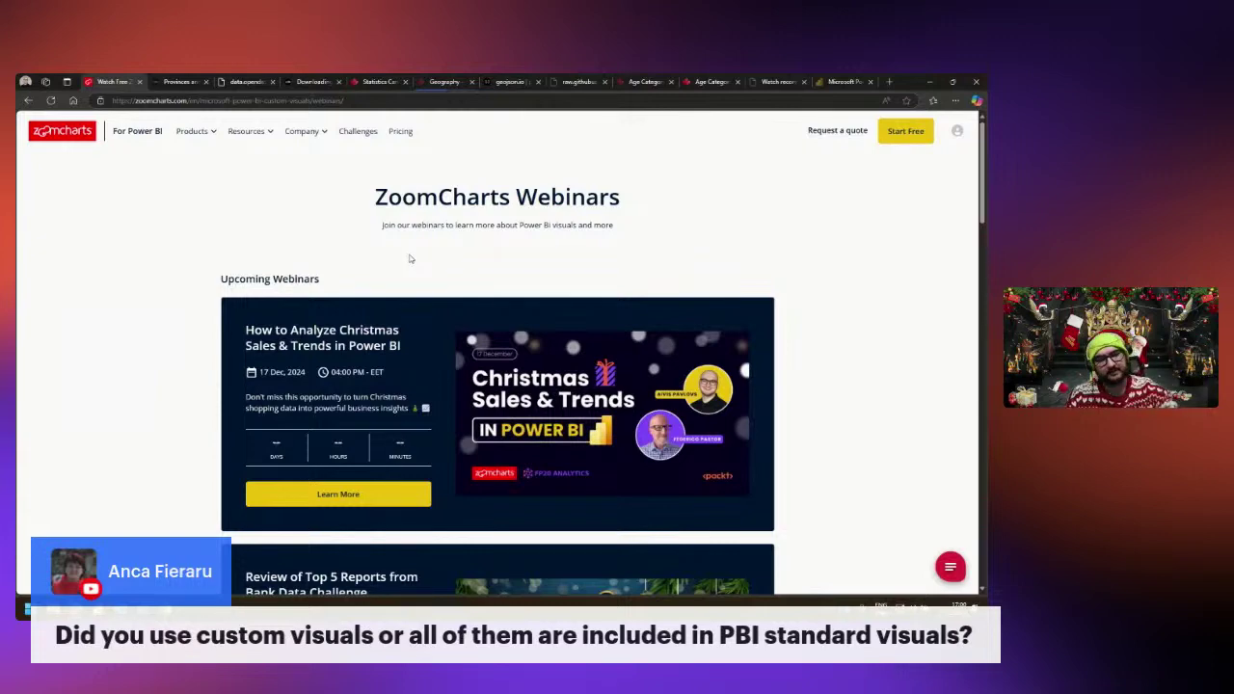
scroll(360, 276, down, 2)
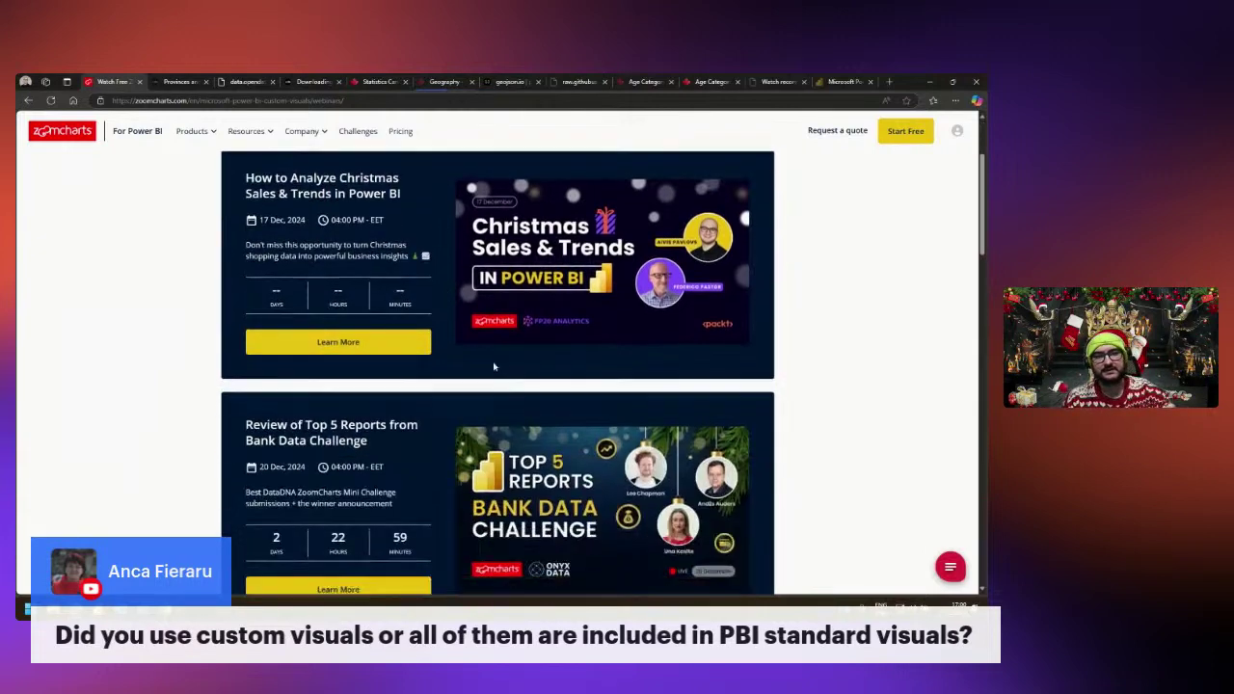
scroll(814, 377, down, 10)
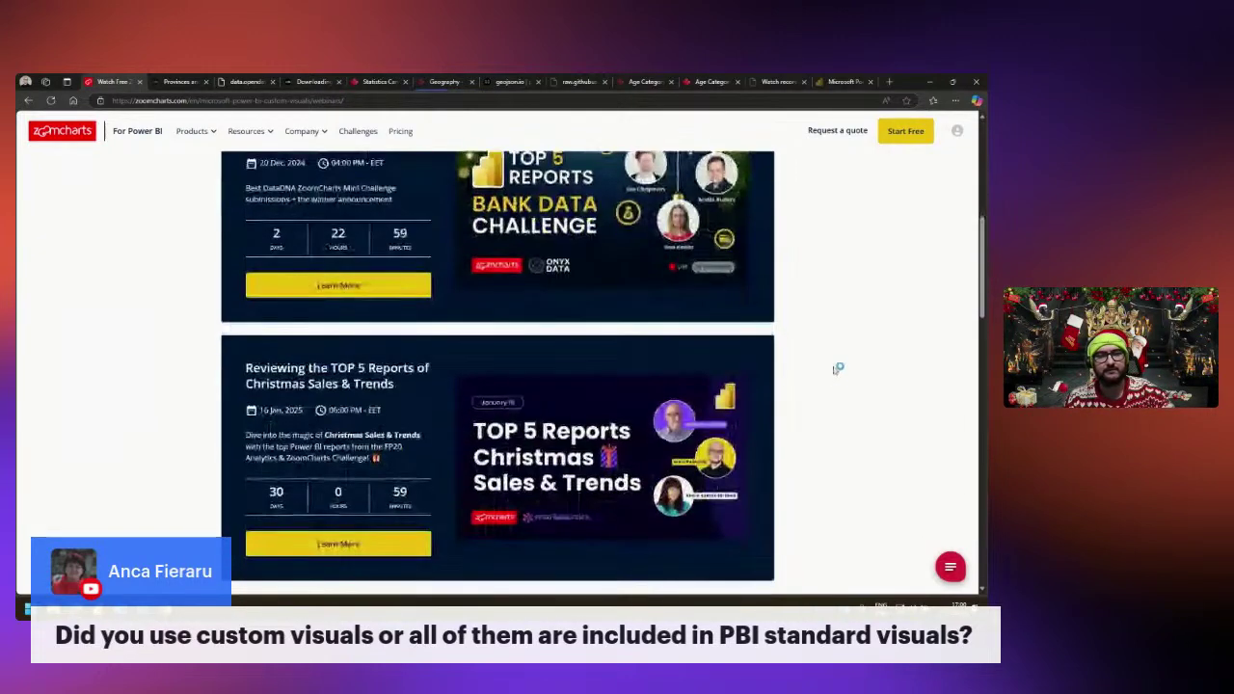
scroll(786, 357, up, 1)
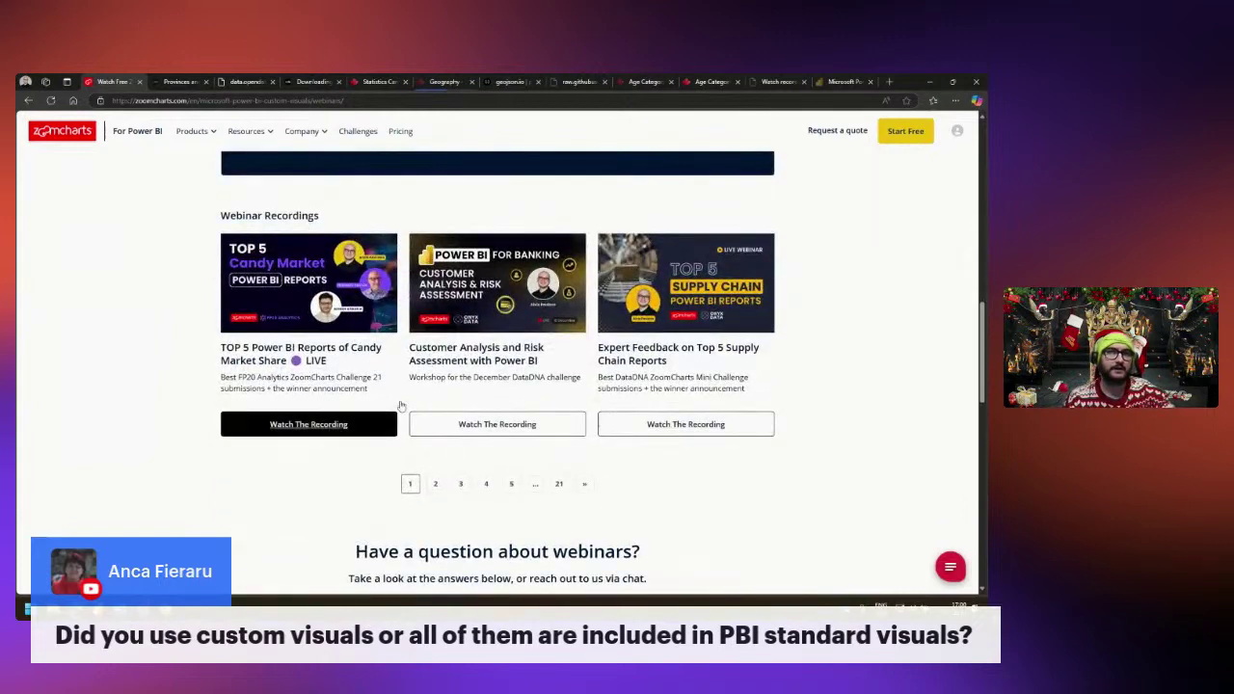